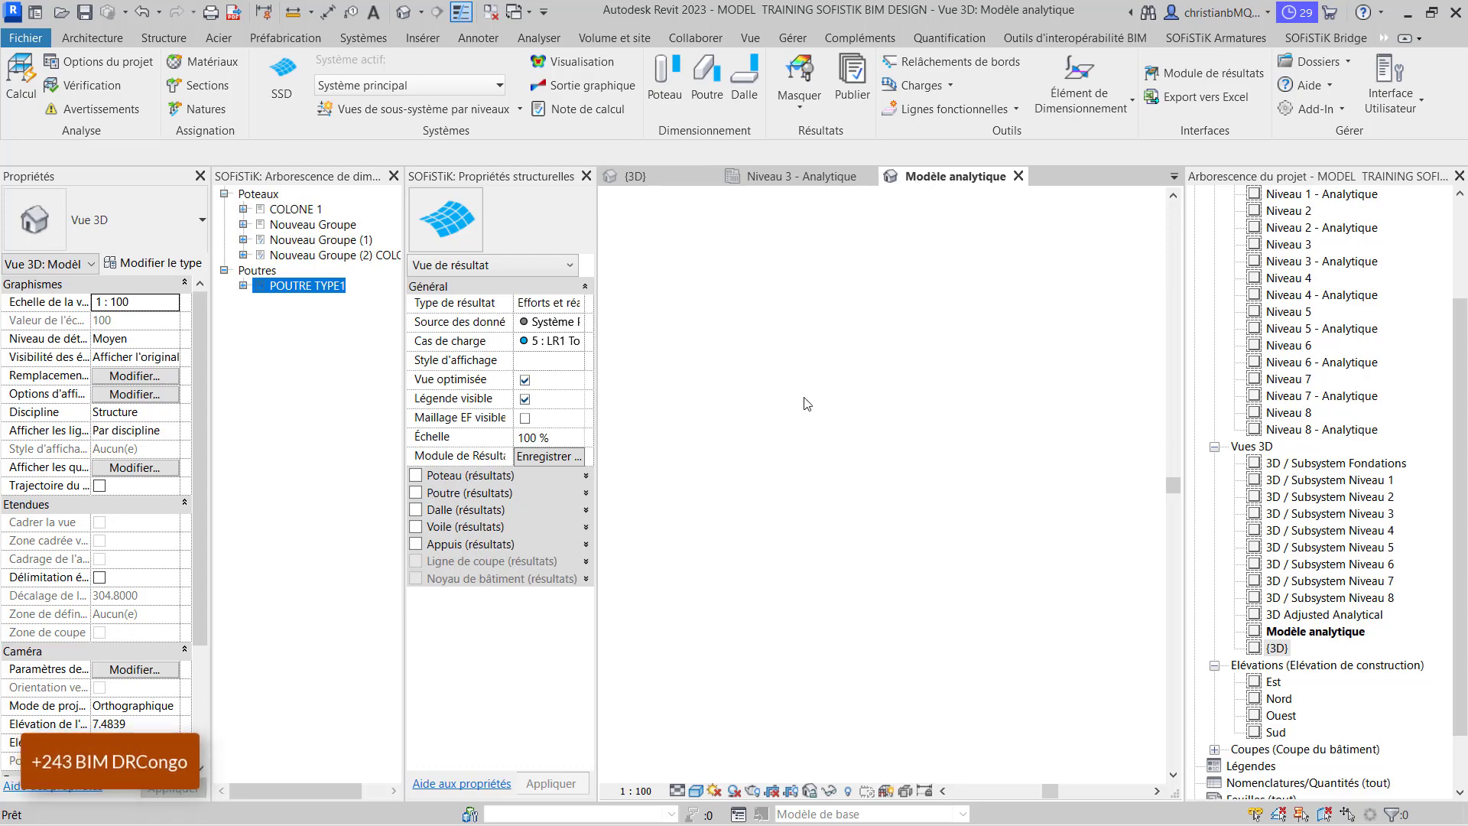
Inspect the building's 3D analytical model from several angles, focusing on the lower floors, ramp and foundations
{"action": "scroll", "coordinate": [830, 689], "scroll_direction": "up", "scroll_amount": 2}
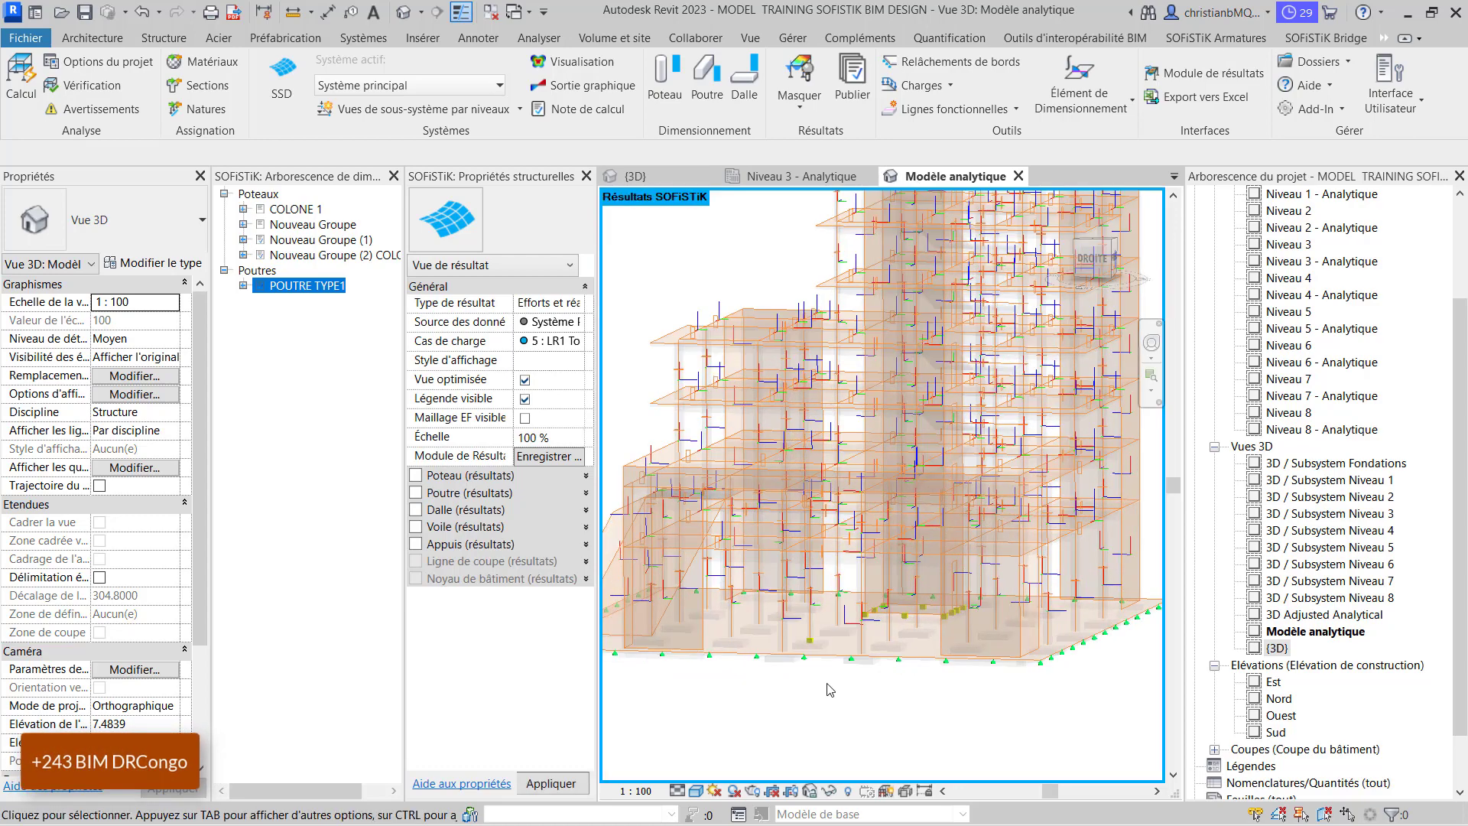
{"action": "scroll", "coordinate": [820, 343], "scroll_direction": "down", "scroll_amount": 2}
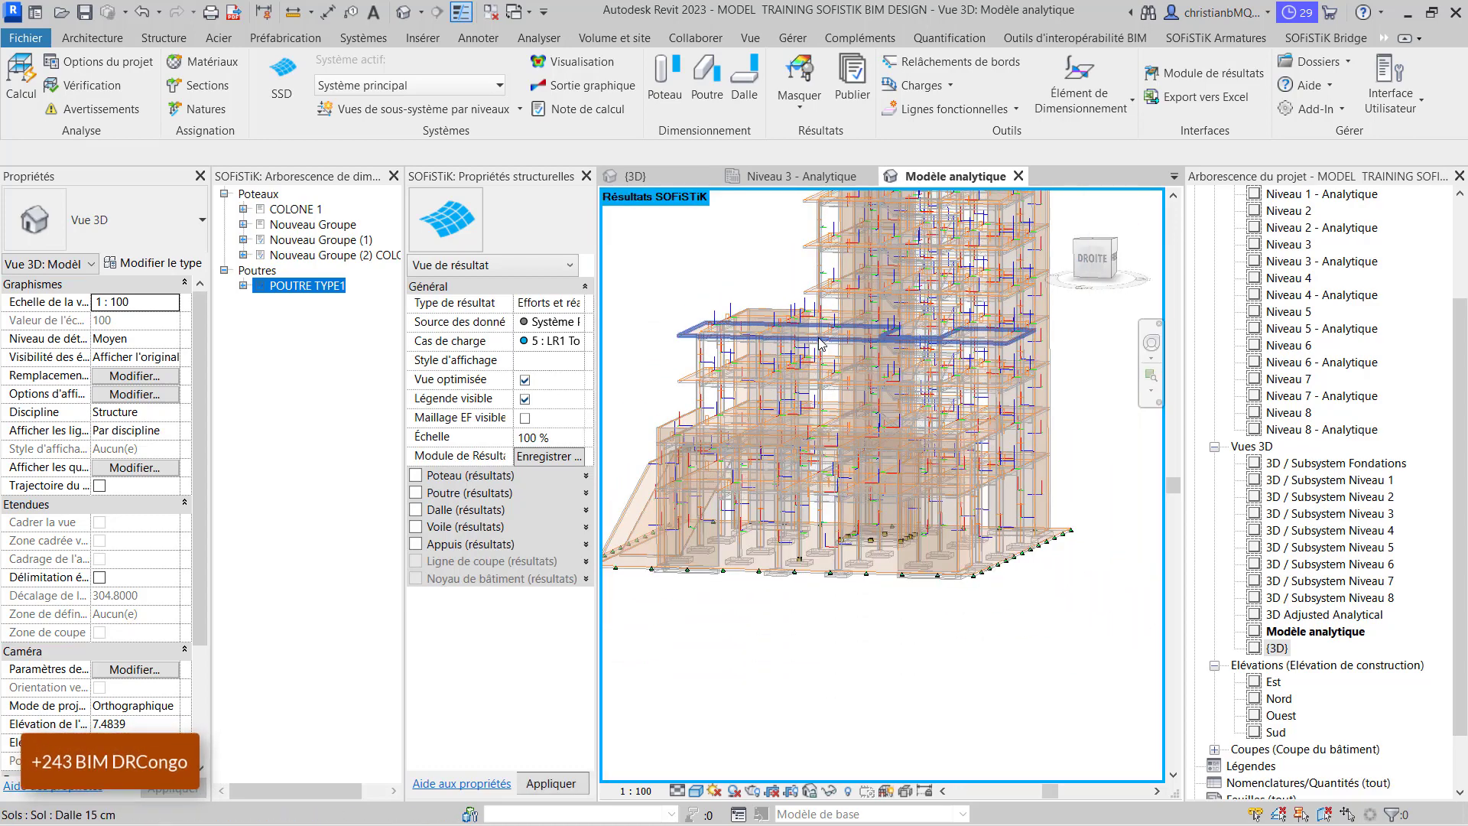
{"action": "scroll", "coordinate": [820, 343], "scroll_direction": "up", "scroll_amount": 3}
{"action": "middle_click_drag", "start_coordinate": [819, 343], "coordinate": [947, 462]}
{"action": "scroll", "coordinate": [1045, 511], "scroll_direction": "down", "scroll_amount": 3}
{"action": "scroll", "coordinate": [772, 503], "scroll_direction": "up", "scroll_amount": 3}
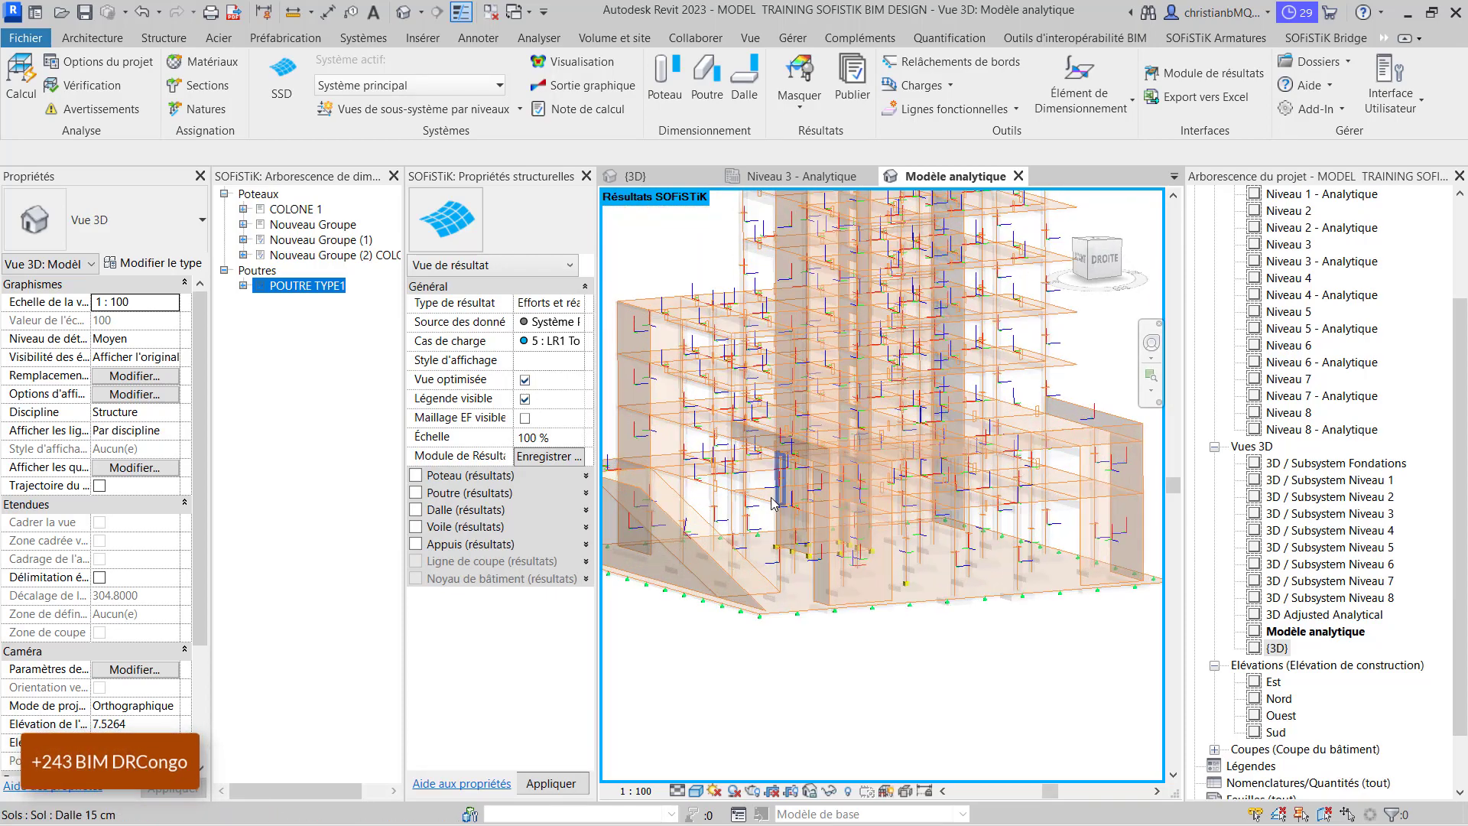
{"action": "scroll", "coordinate": [771, 503], "scroll_direction": "up", "scroll_amount": 3}
{"action": "scroll", "coordinate": [900, 543], "scroll_direction": "down", "scroll_amount": 3}
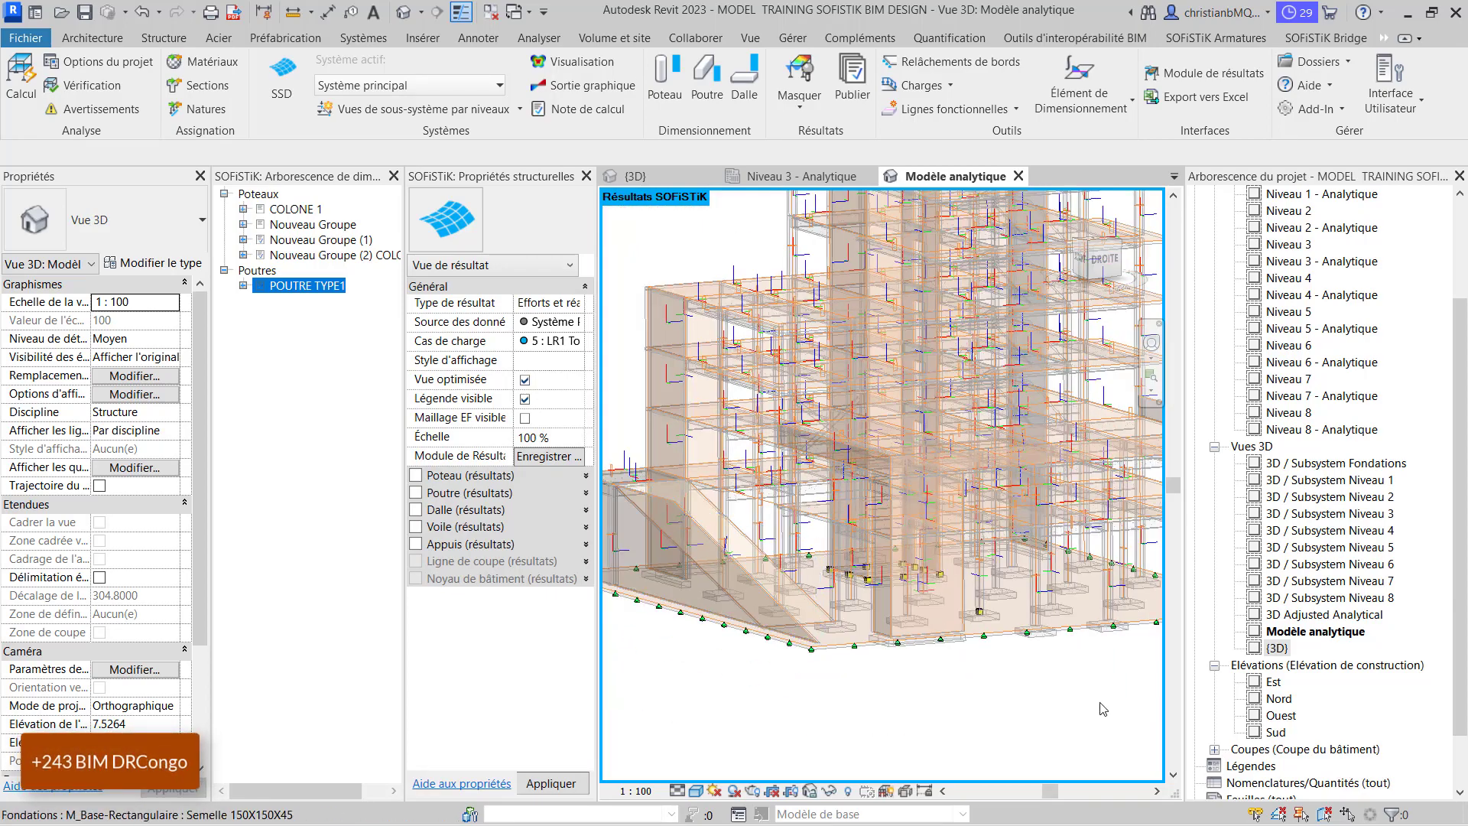
{"action": "scroll", "coordinate": [914, 554], "scroll_direction": "down", "scroll_amount": 3}
{"action": "scroll", "coordinate": [913, 554], "scroll_direction": "up", "scroll_amount": 5}
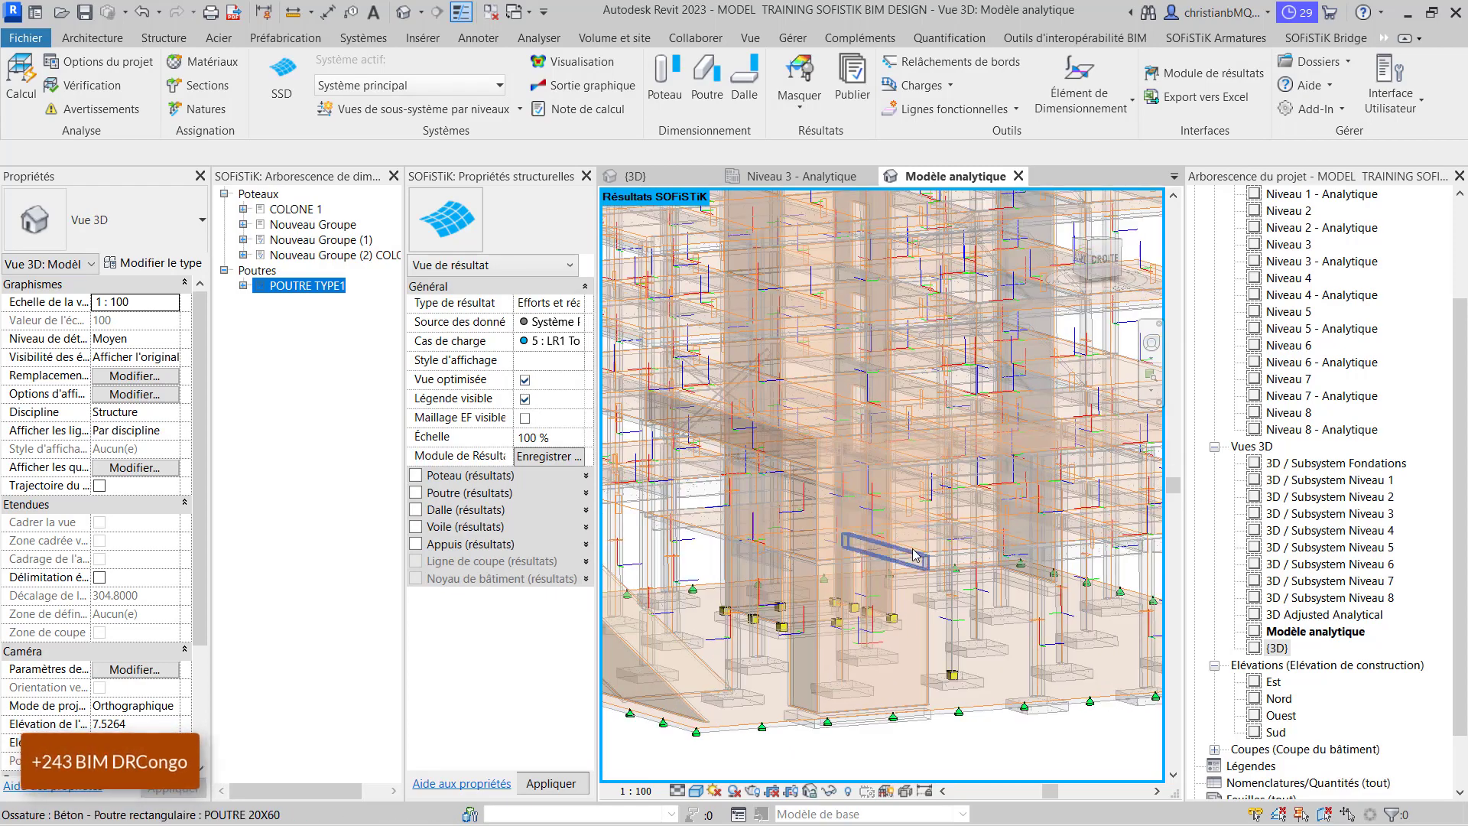
{"action": "scroll", "coordinate": [914, 554], "scroll_direction": "down", "scroll_amount": 3}
{"action": "scroll", "coordinate": [823, 526], "scroll_direction": "up", "scroll_amount": 5}
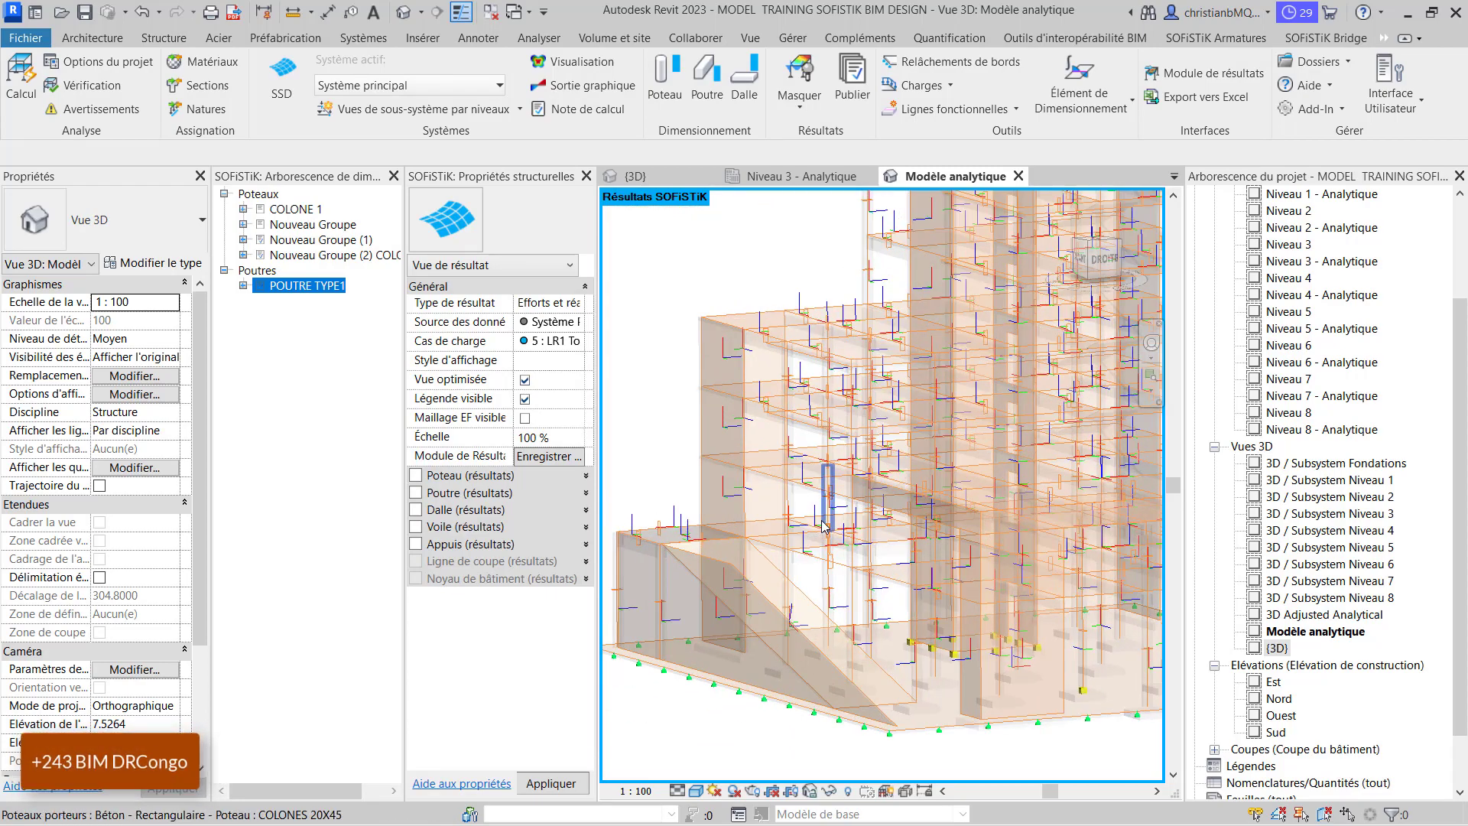
Try to start a slab design for the large 15 cm floor slab low in the analytical model
{"action": "left_click", "coordinate": [746, 84]}
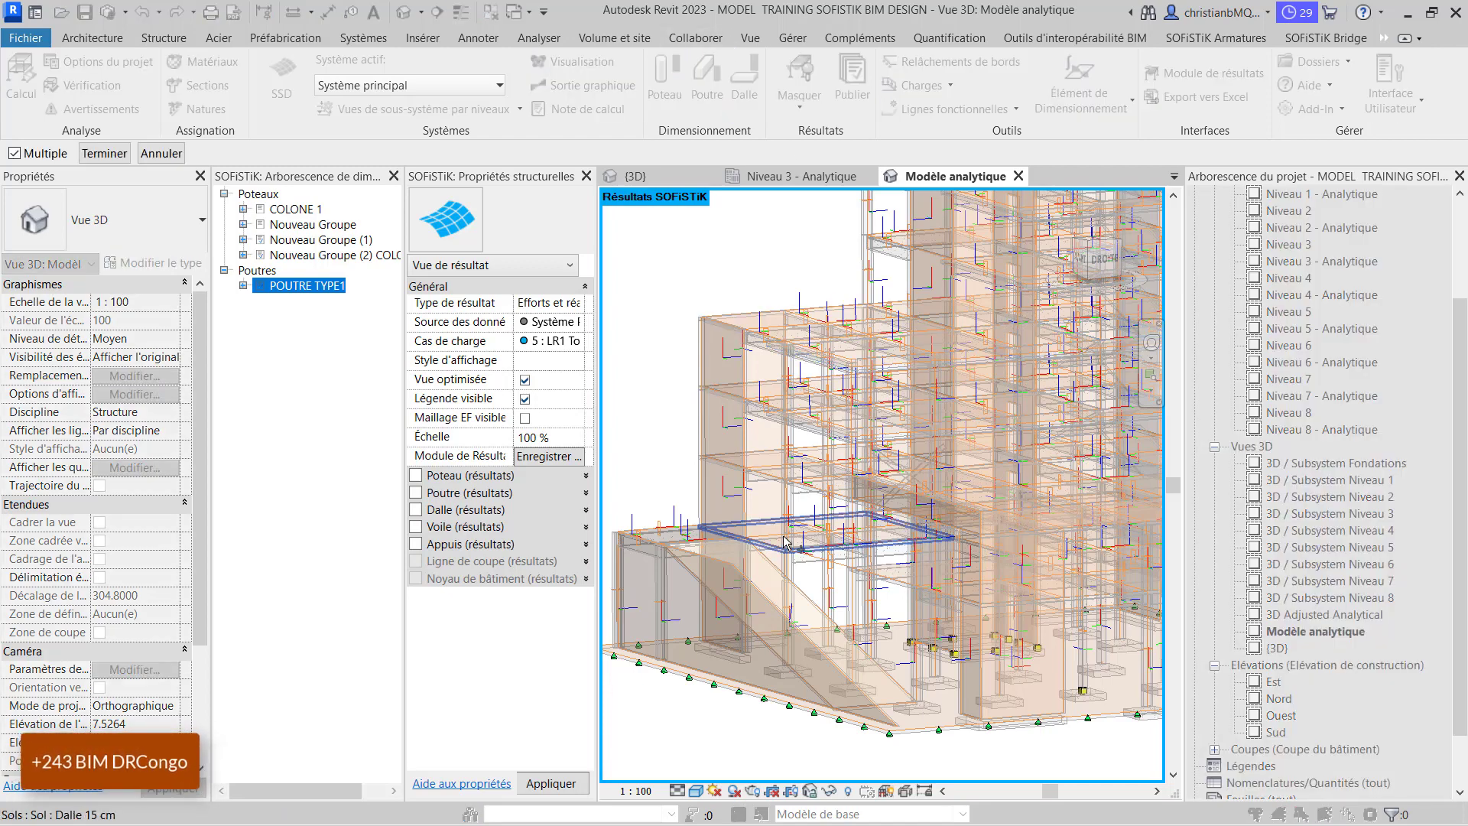
{"action": "scroll", "coordinate": [780, 539], "scroll_direction": "down", "scroll_amount": 3}
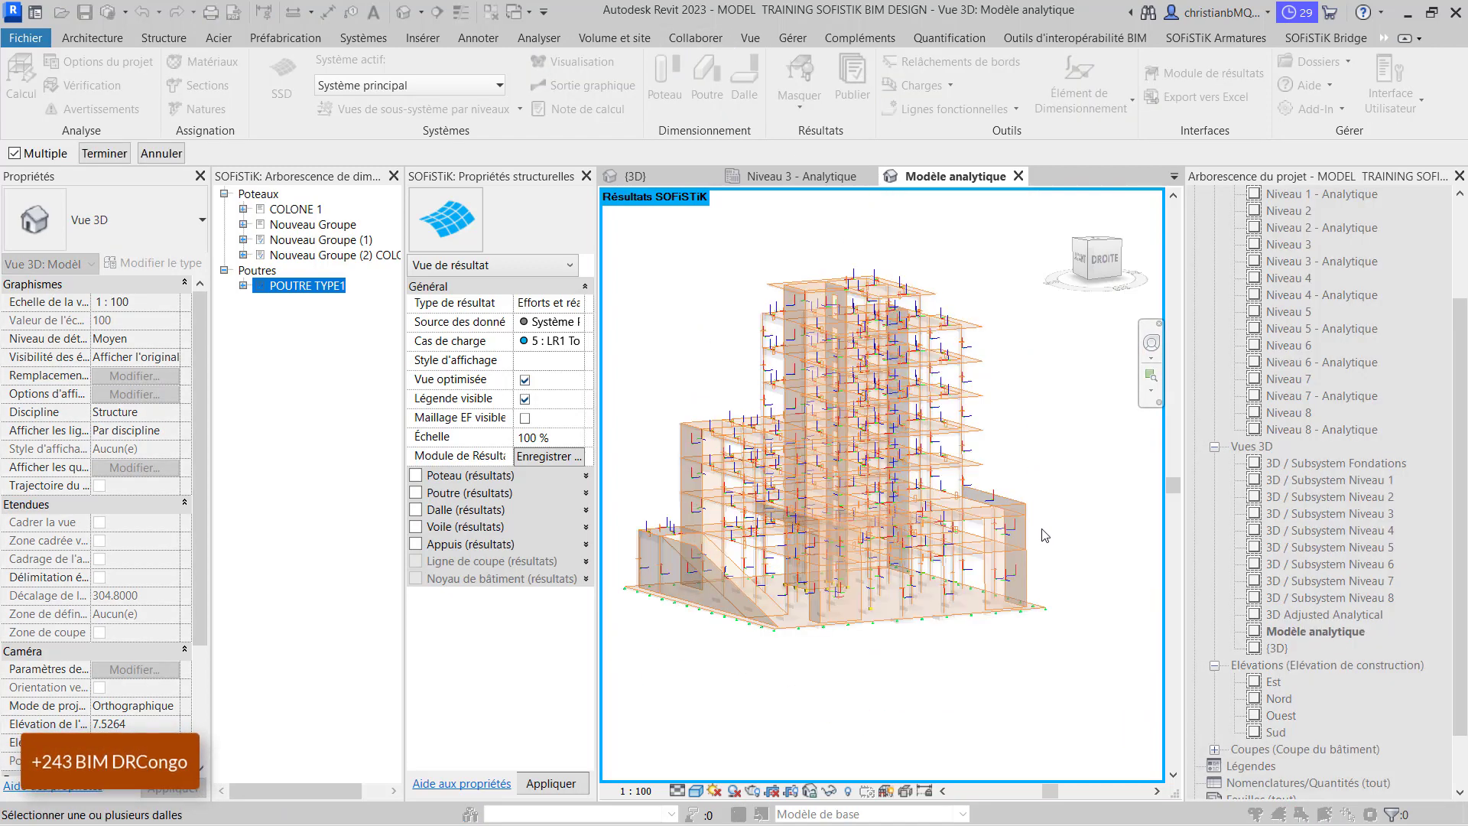
{"action": "scroll", "coordinate": [1045, 535], "scroll_direction": "up", "scroll_amount": 3}
{"action": "left_click", "coordinate": [956, 552]}
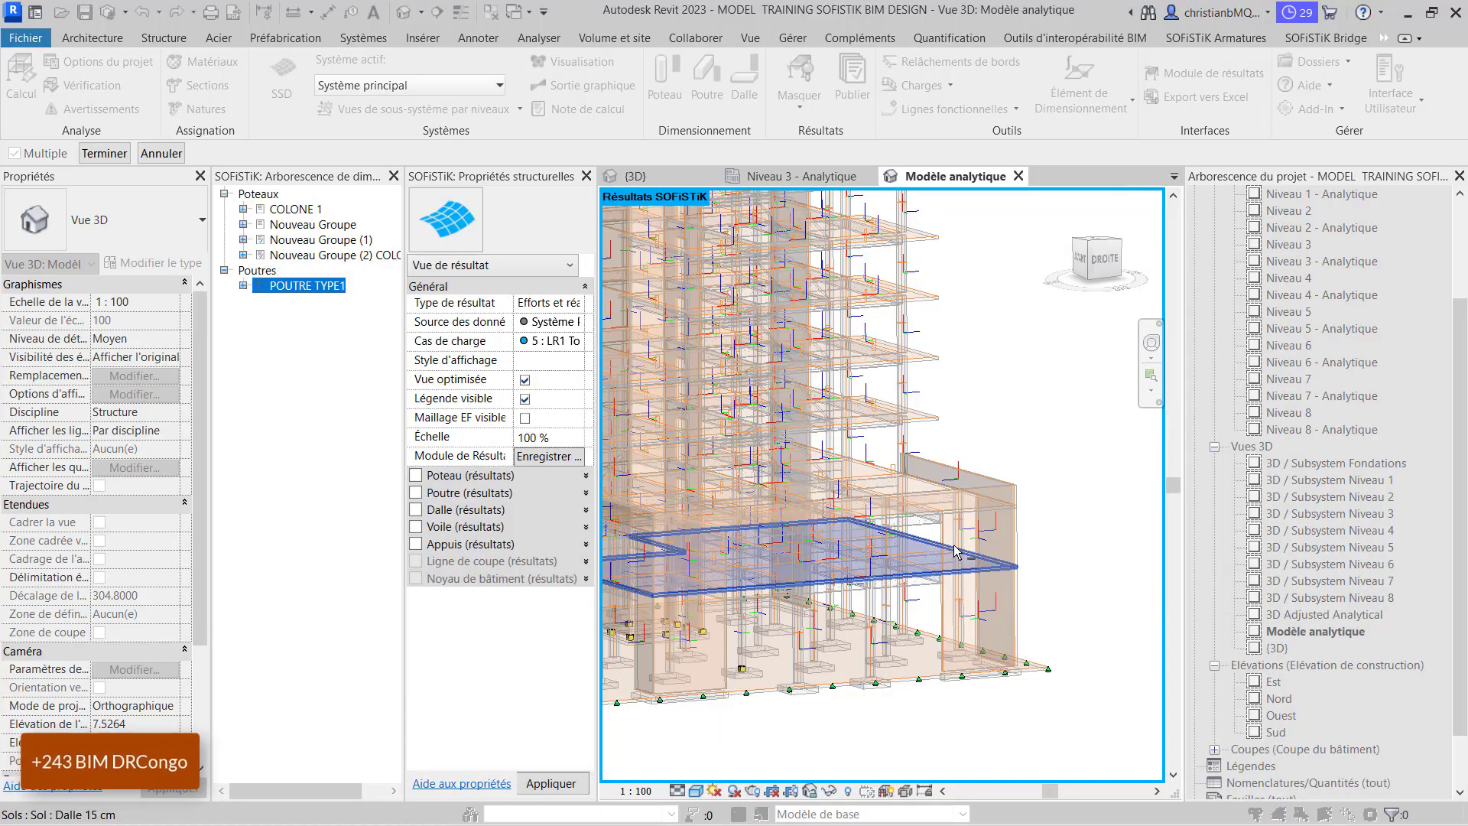
{"action": "left_click", "coordinate": [116, 147]}
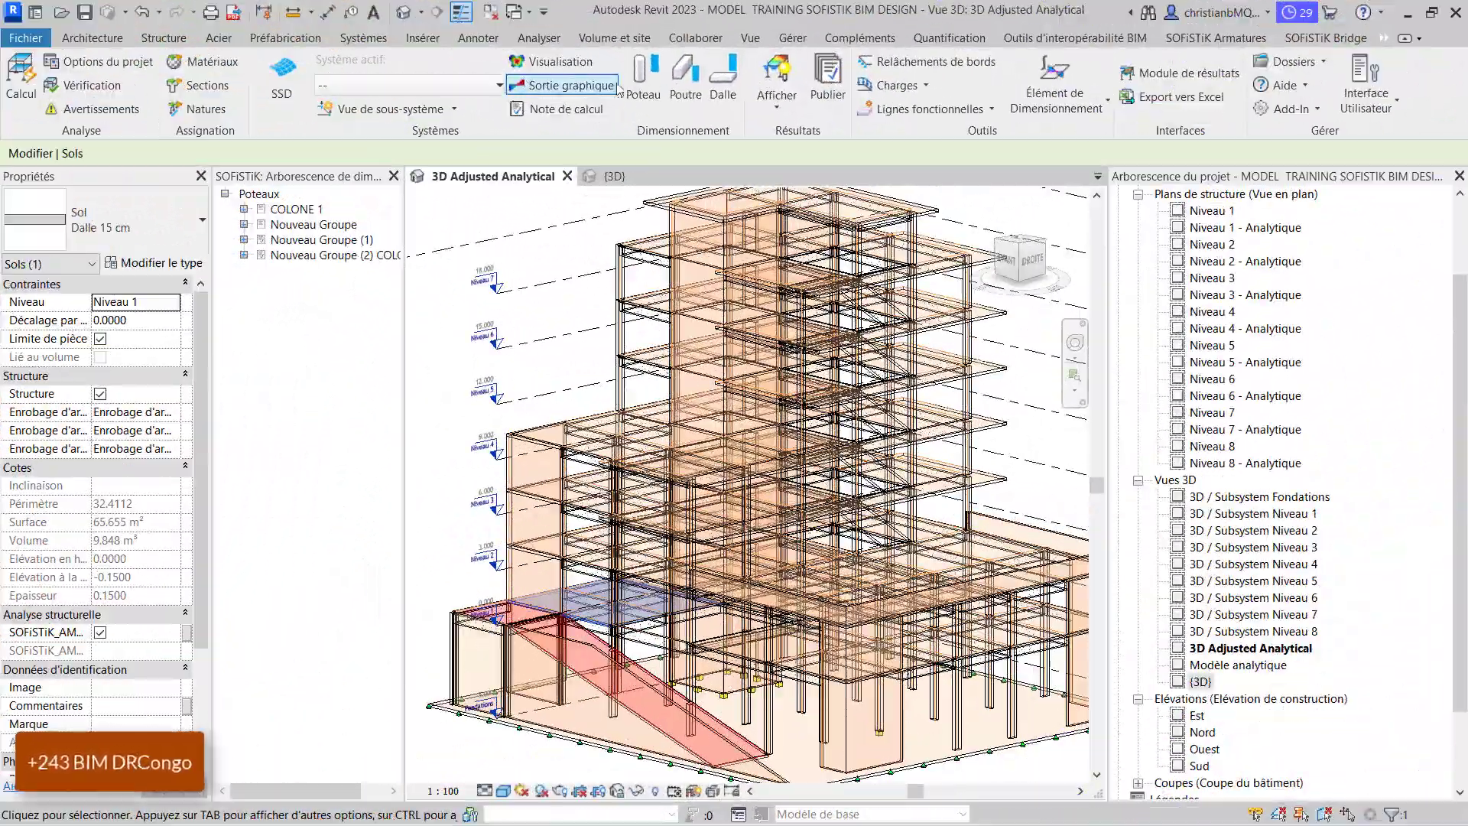
Open slab design for the selected 15 cm Niveau 1 slab and name the design group "Nouveau GroupeDALLE"
{"action": "left_click", "coordinate": [724, 82]}
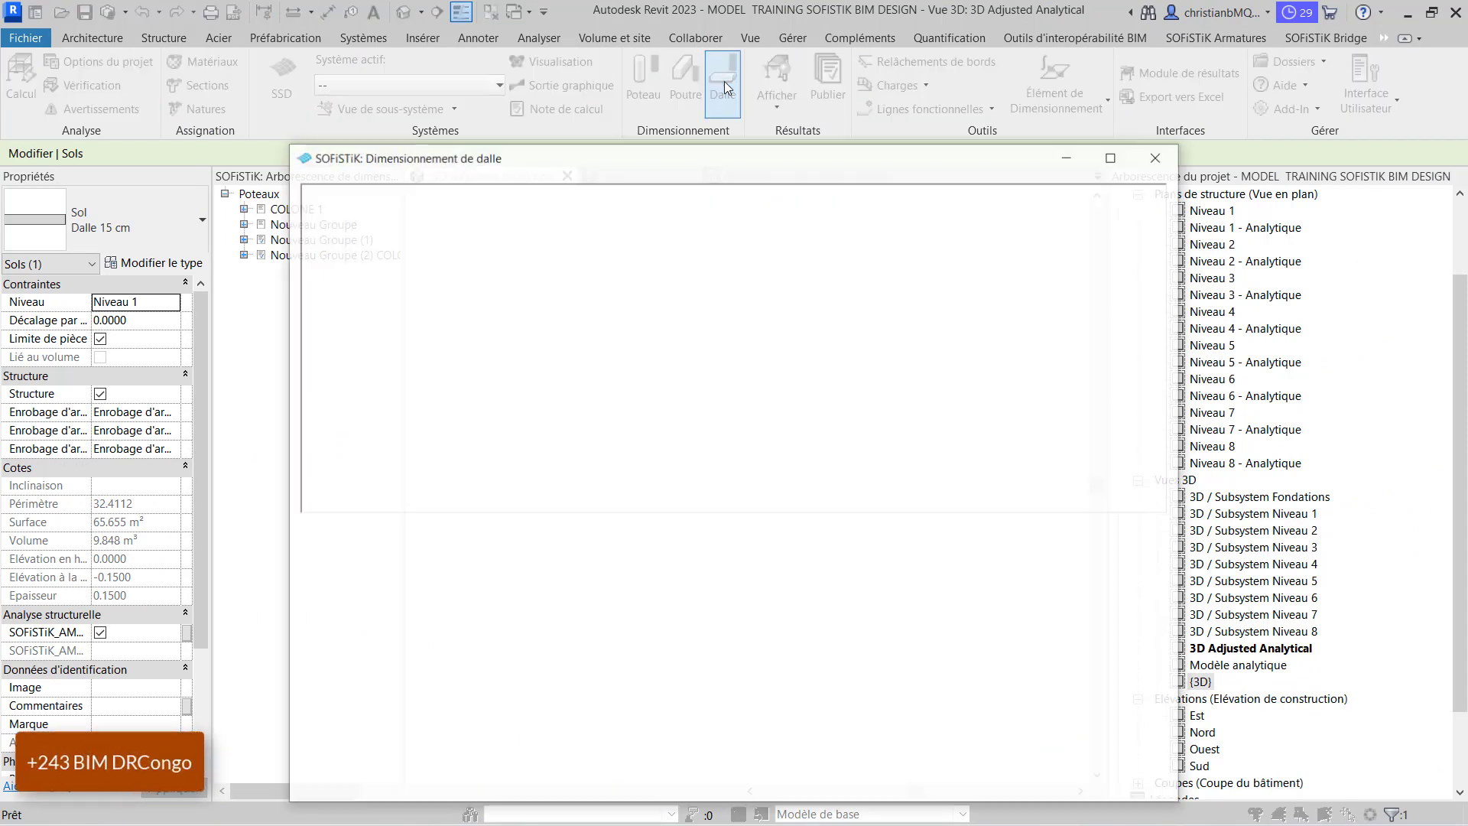
{"action": "left_click", "coordinate": [652, 596]}
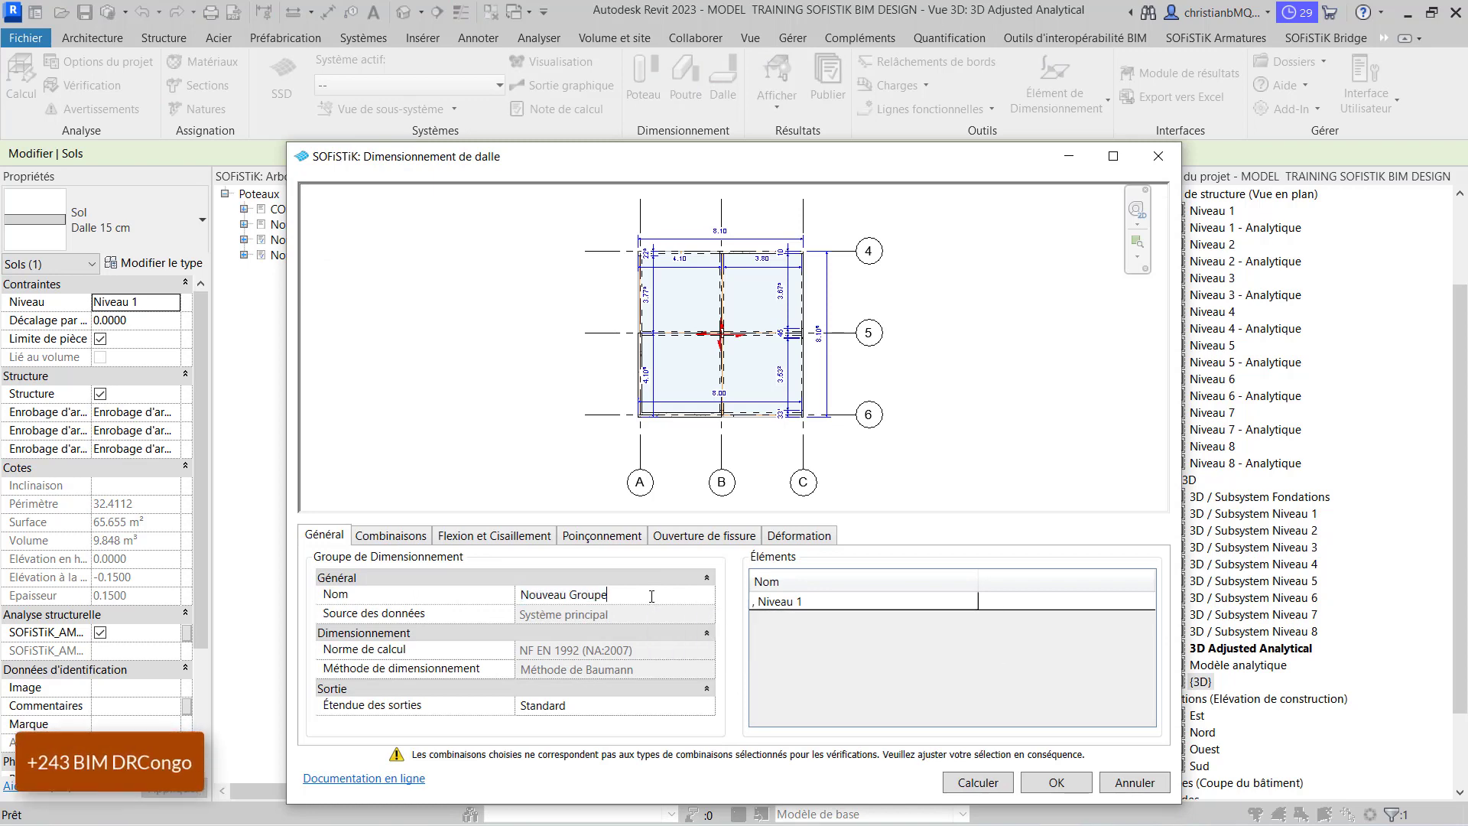
{"action": "type", "text": "DALLE"}
Exclude combinations 3001 and 3003, keeping only 3002 ELU fondamentale, and calculate the slab design
{"action": "left_click", "coordinate": [388, 536]}
{"action": "left_click", "coordinate": [317, 639]}
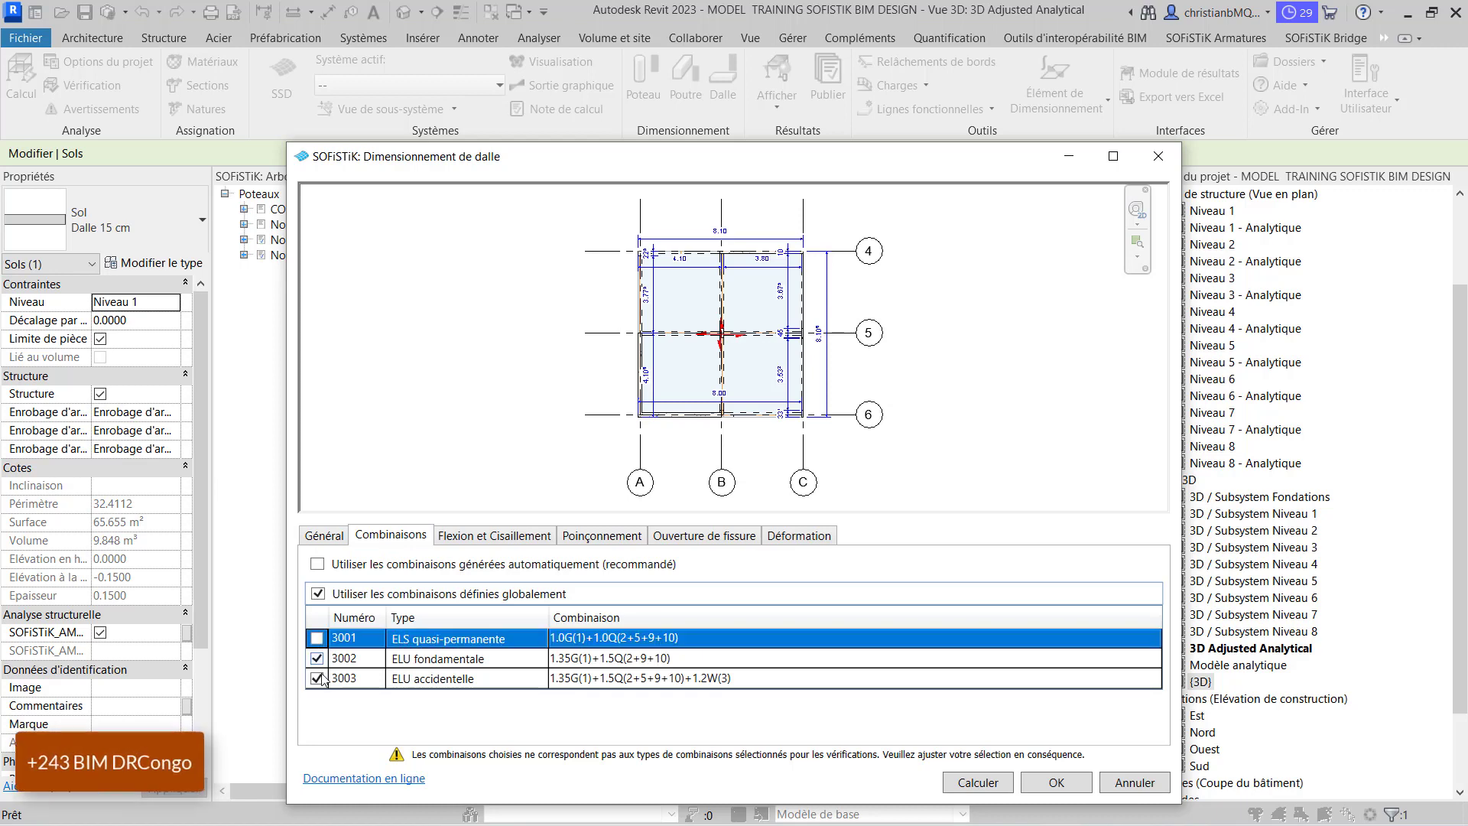
{"action": "left_click", "coordinate": [317, 678]}
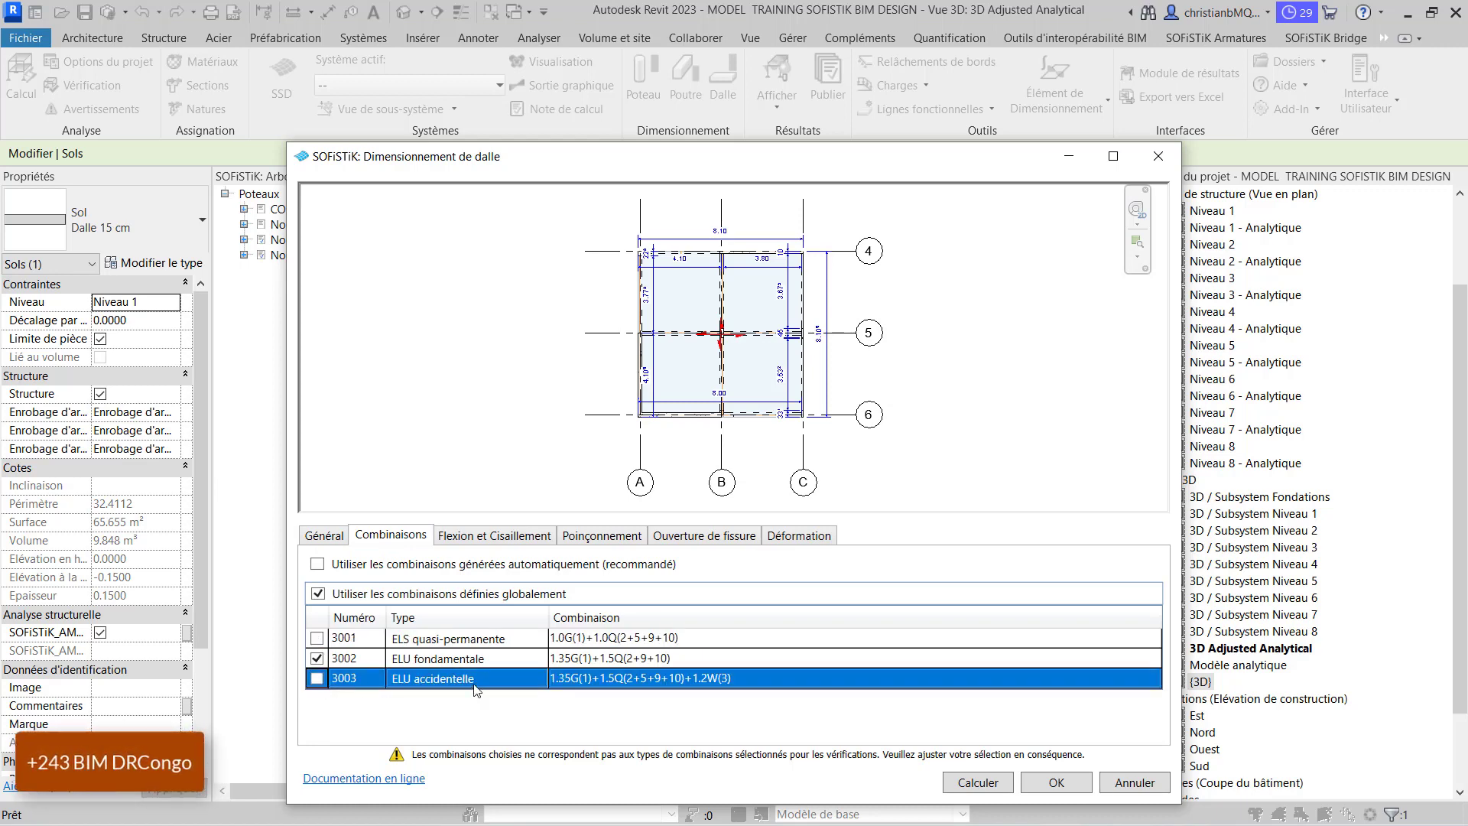
{"action": "left_click", "coordinate": [968, 787]}
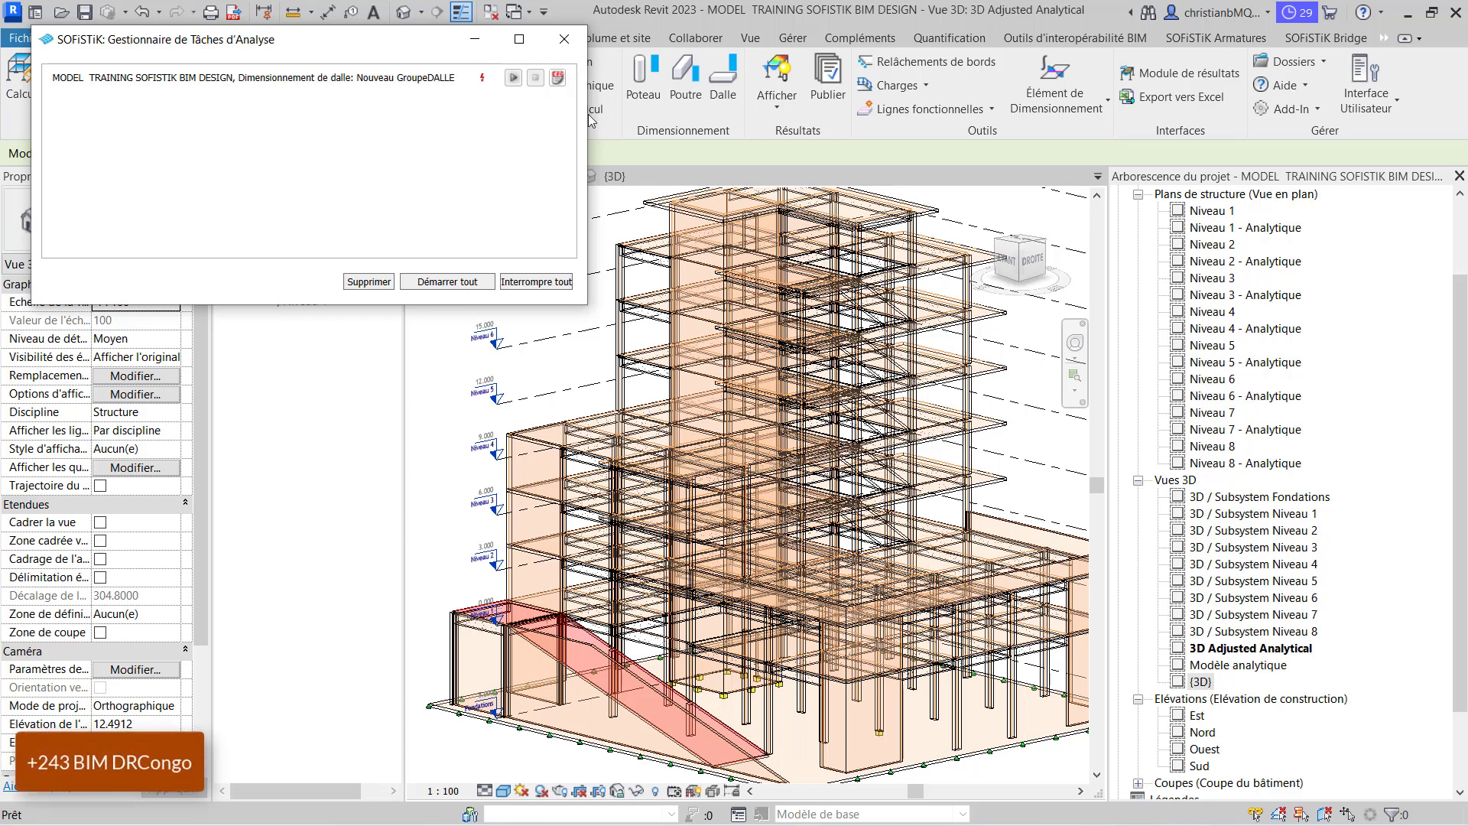
Open the calculated slab's report in SOFiSTiK Report Browser and review the design code, materials and section properties tables
{"action": "left_click", "coordinate": [559, 77]}
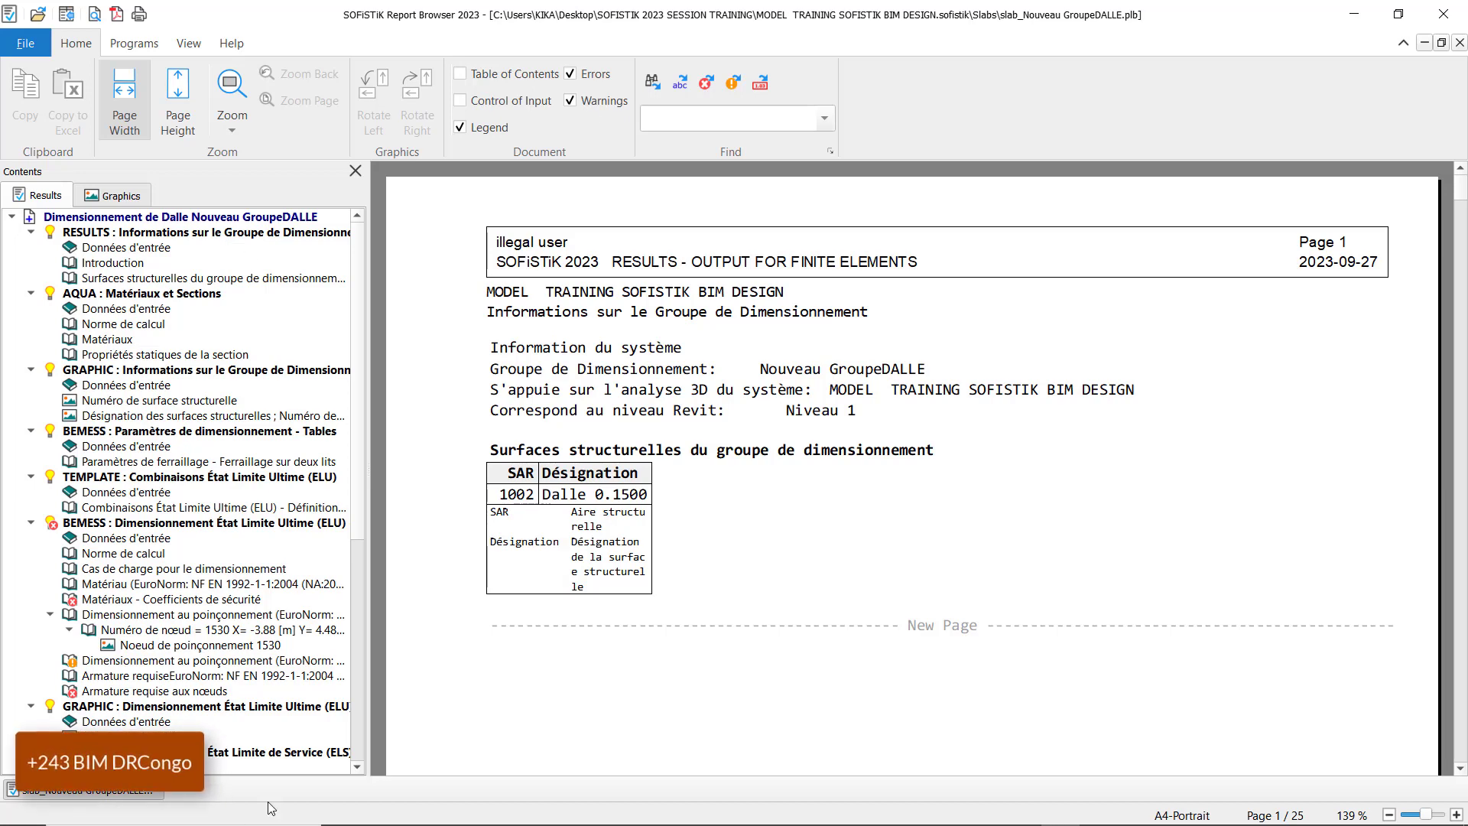
{"action": "scroll", "coordinate": [597, 389], "scroll_direction": "down", "scroll_amount": 5}
{"action": "scroll", "coordinate": [596, 389], "scroll_direction": "down", "scroll_amount": 7}
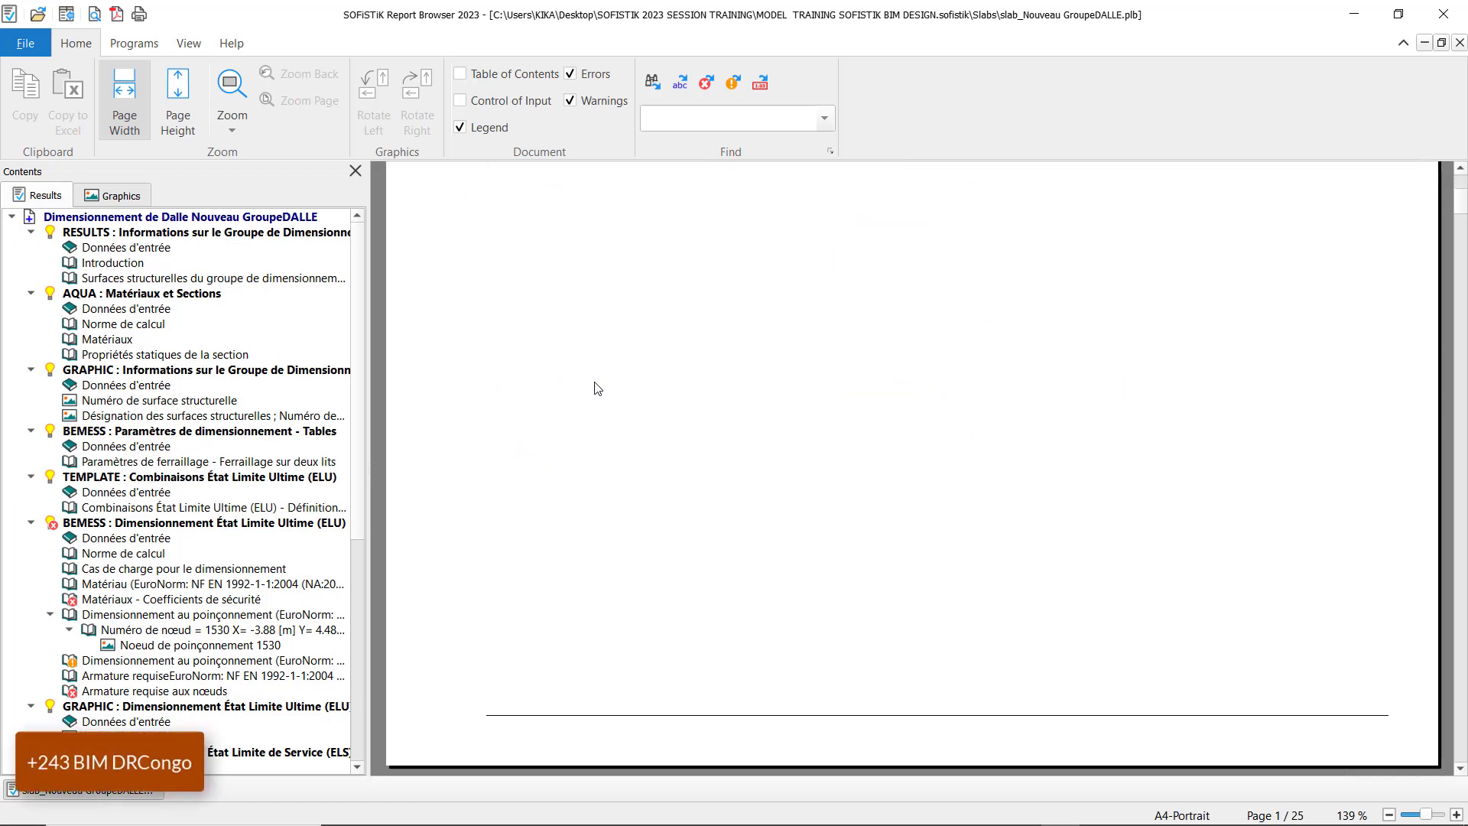
{"action": "scroll", "coordinate": [598, 405], "scroll_direction": "down", "scroll_amount": 2}
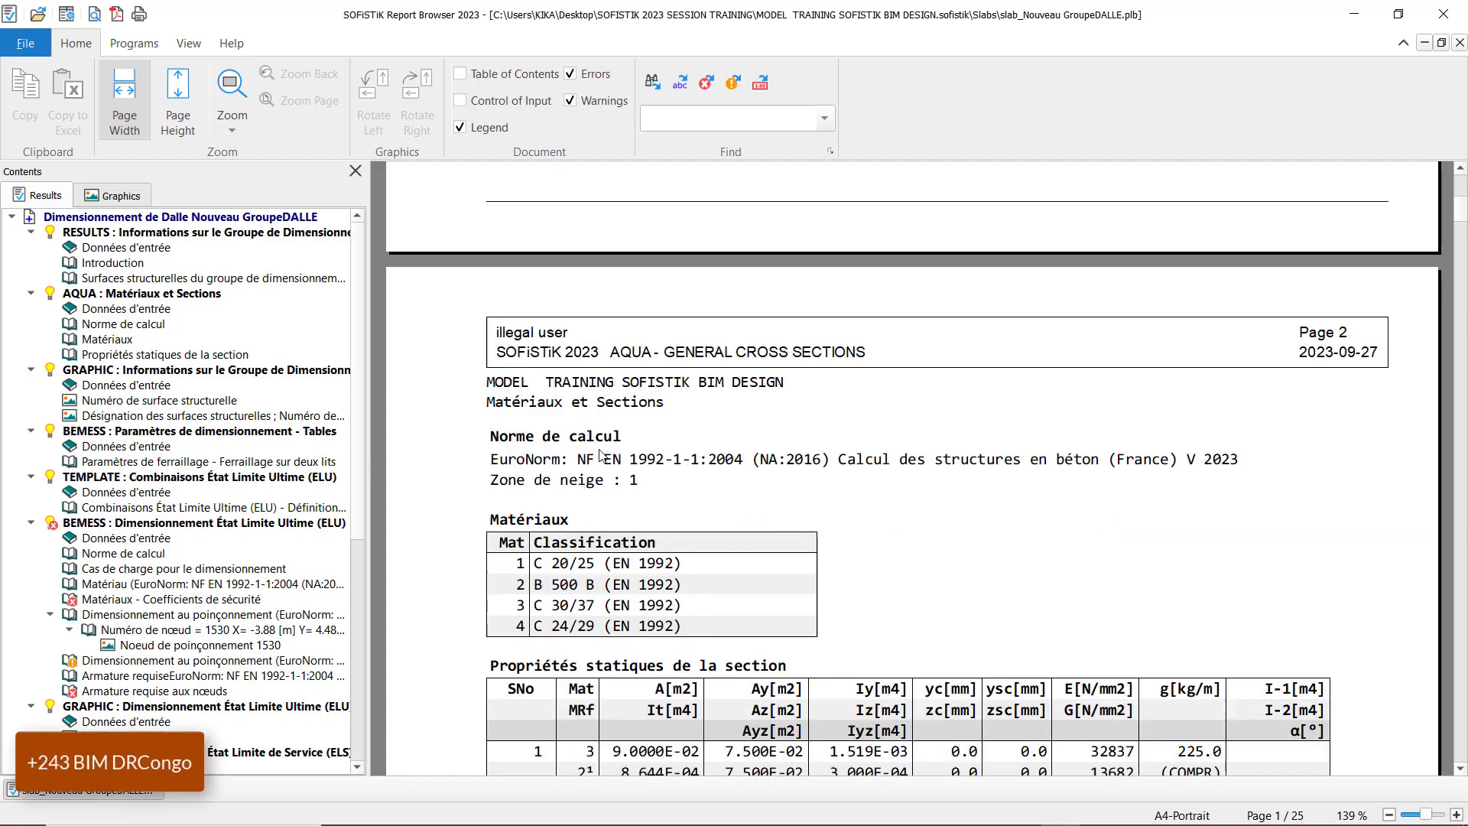
{"action": "scroll", "coordinate": [599, 448], "scroll_direction": "down", "scroll_amount": 3}
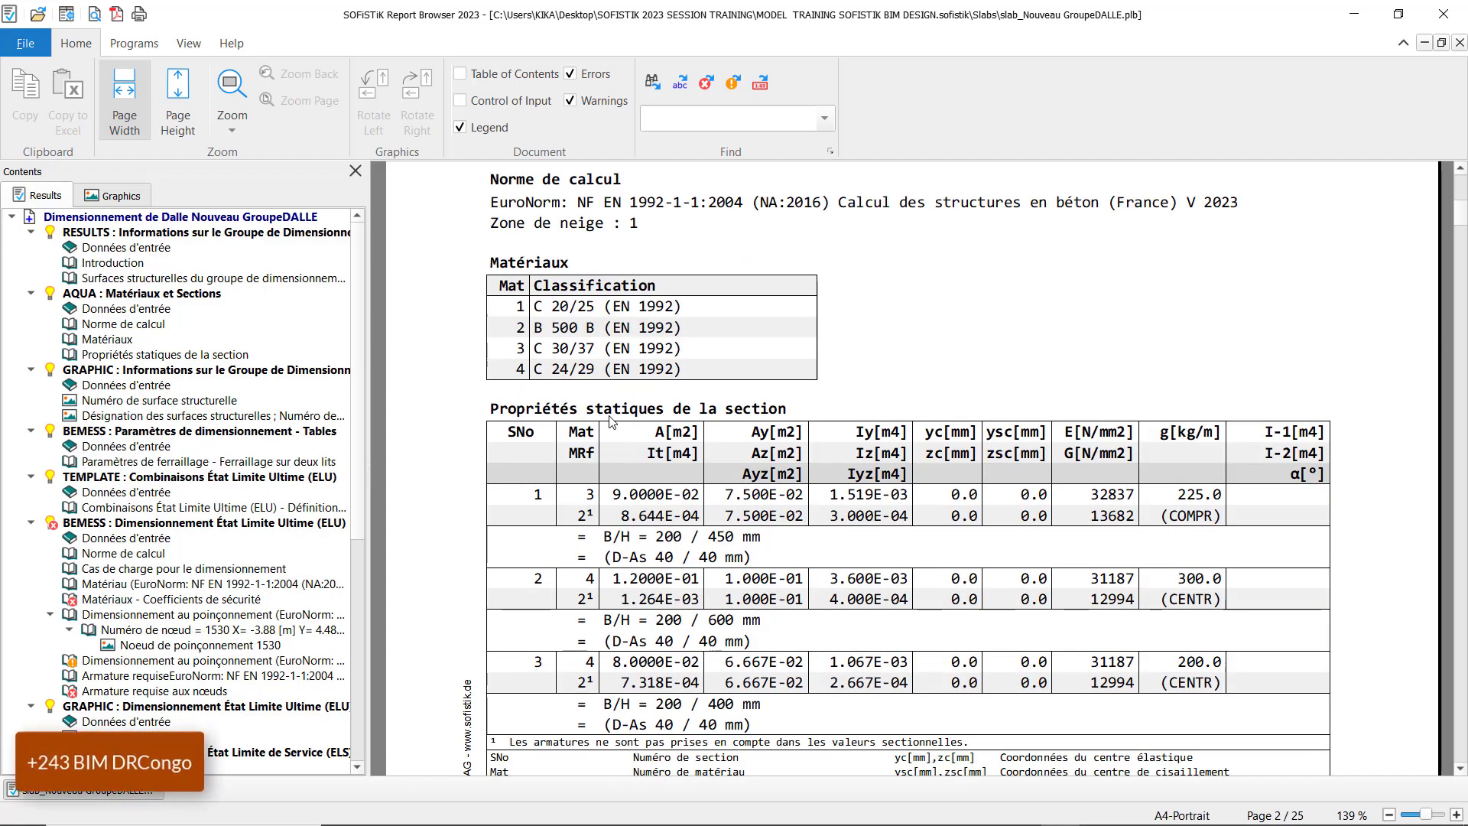
{"action": "scroll", "coordinate": [698, 434], "scroll_direction": "down", "scroll_amount": 2}
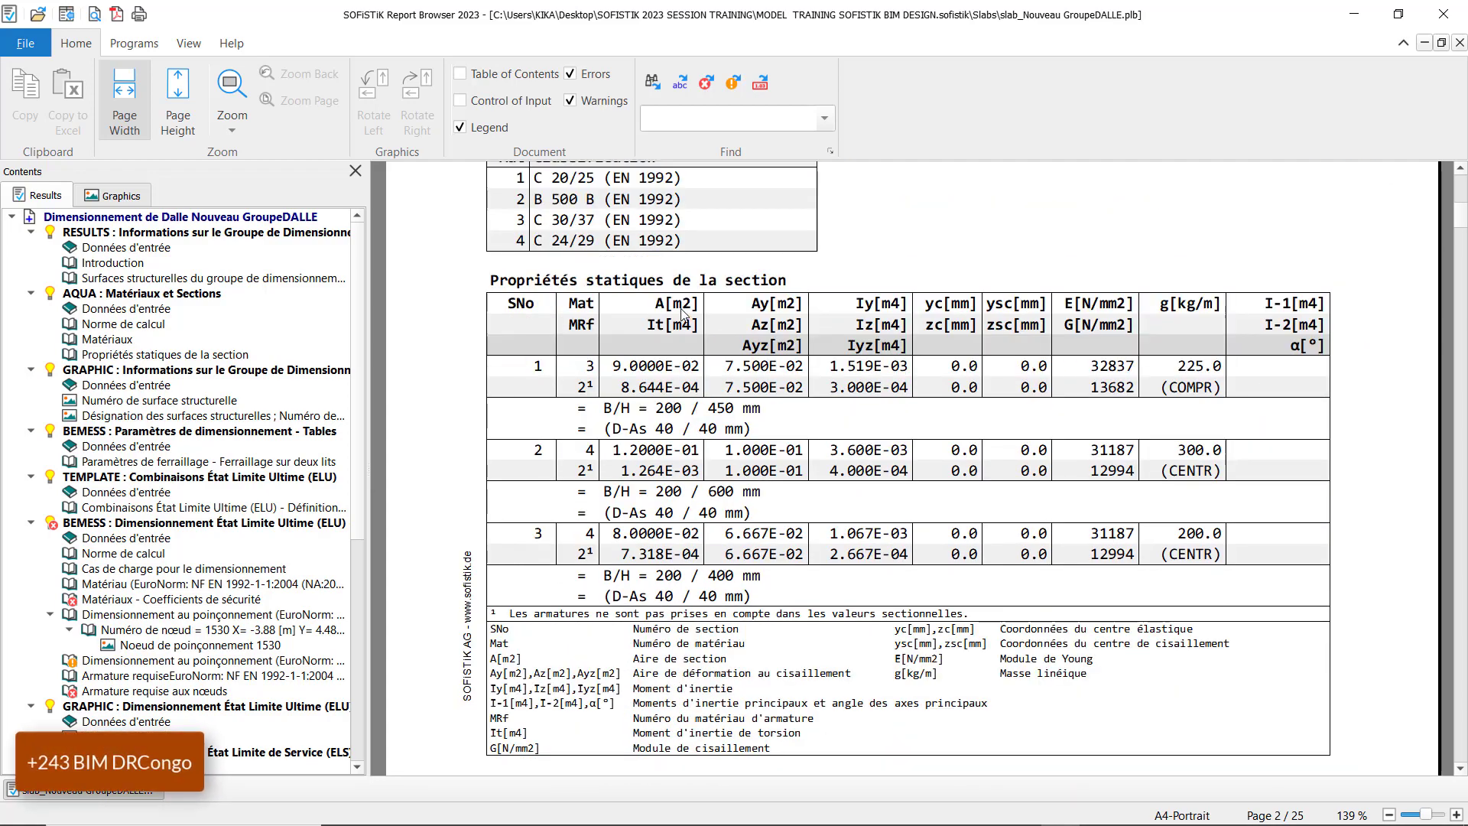
{"action": "scroll", "coordinate": [686, 317], "scroll_direction": "down", "scroll_amount": 5}
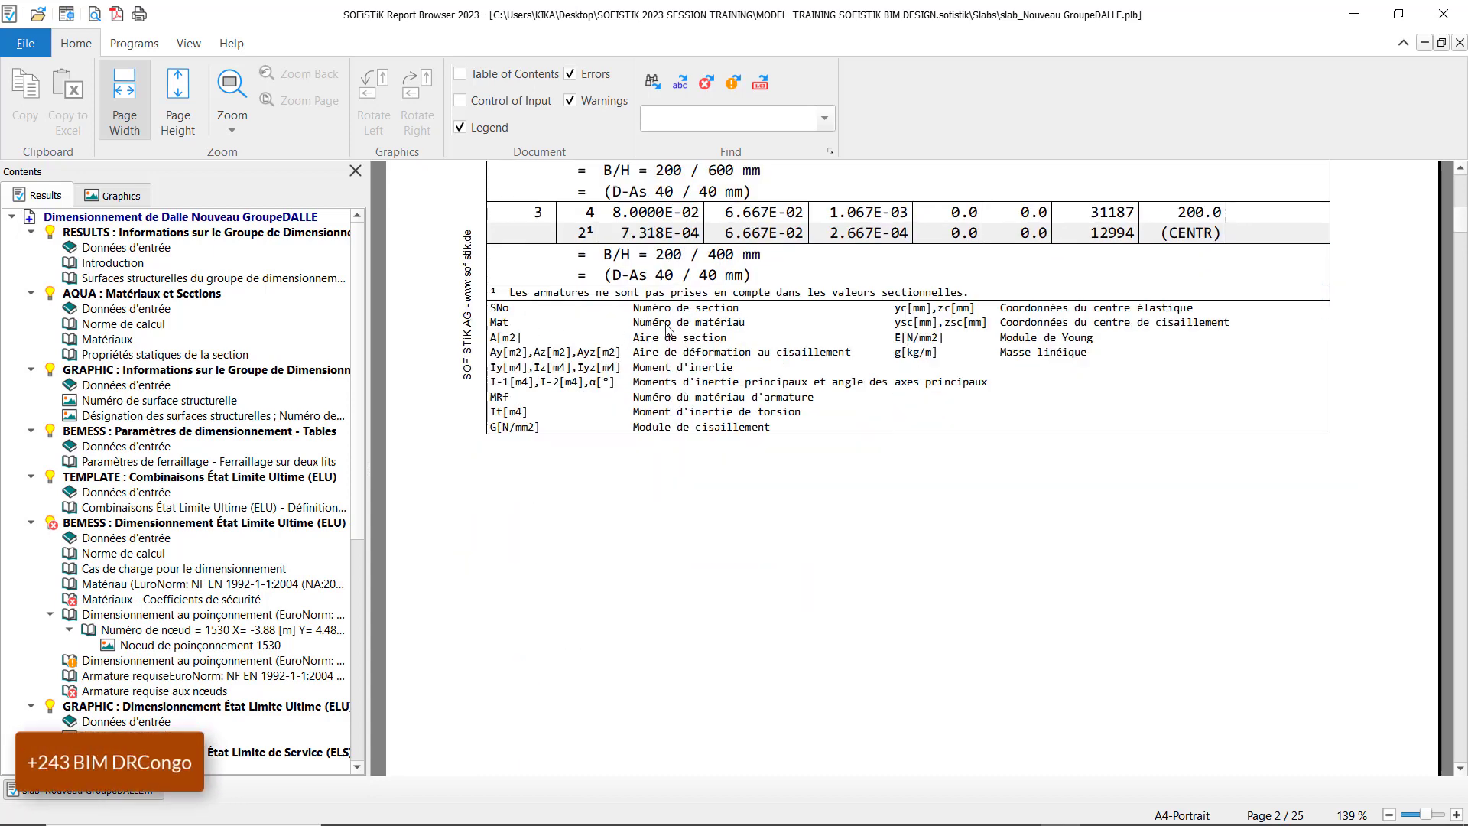
{"action": "scroll", "coordinate": [802, 327], "scroll_direction": "up", "scroll_amount": 5}
{"action": "scroll", "coordinate": [801, 327], "scroll_direction": "up", "scroll_amount": 1}
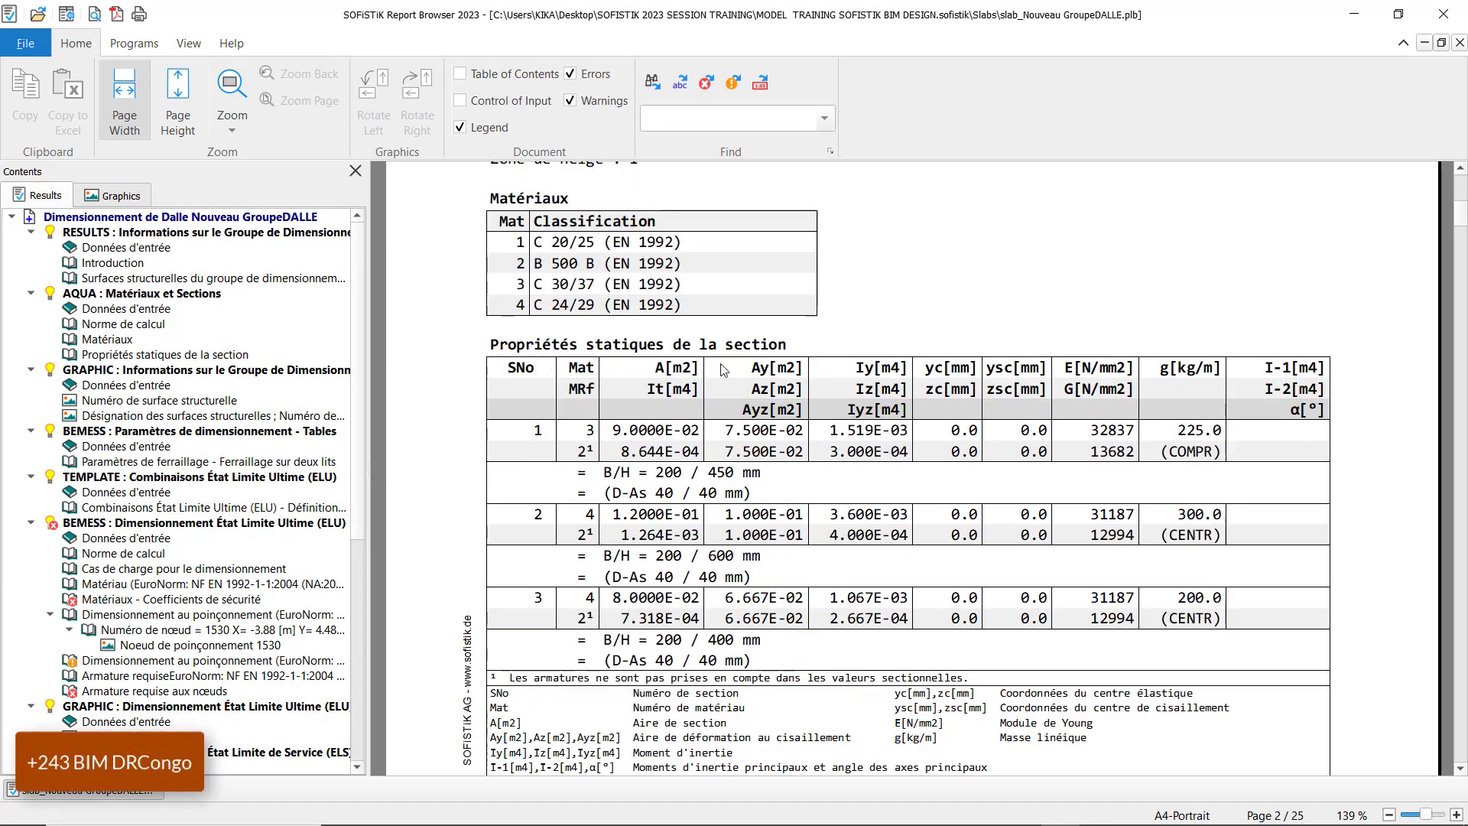
{"action": "scroll", "coordinate": [702, 385], "scroll_direction": "down", "scroll_amount": 2}
{"action": "scroll", "coordinate": [702, 385], "scroll_direction": "down", "scroll_amount": 2}
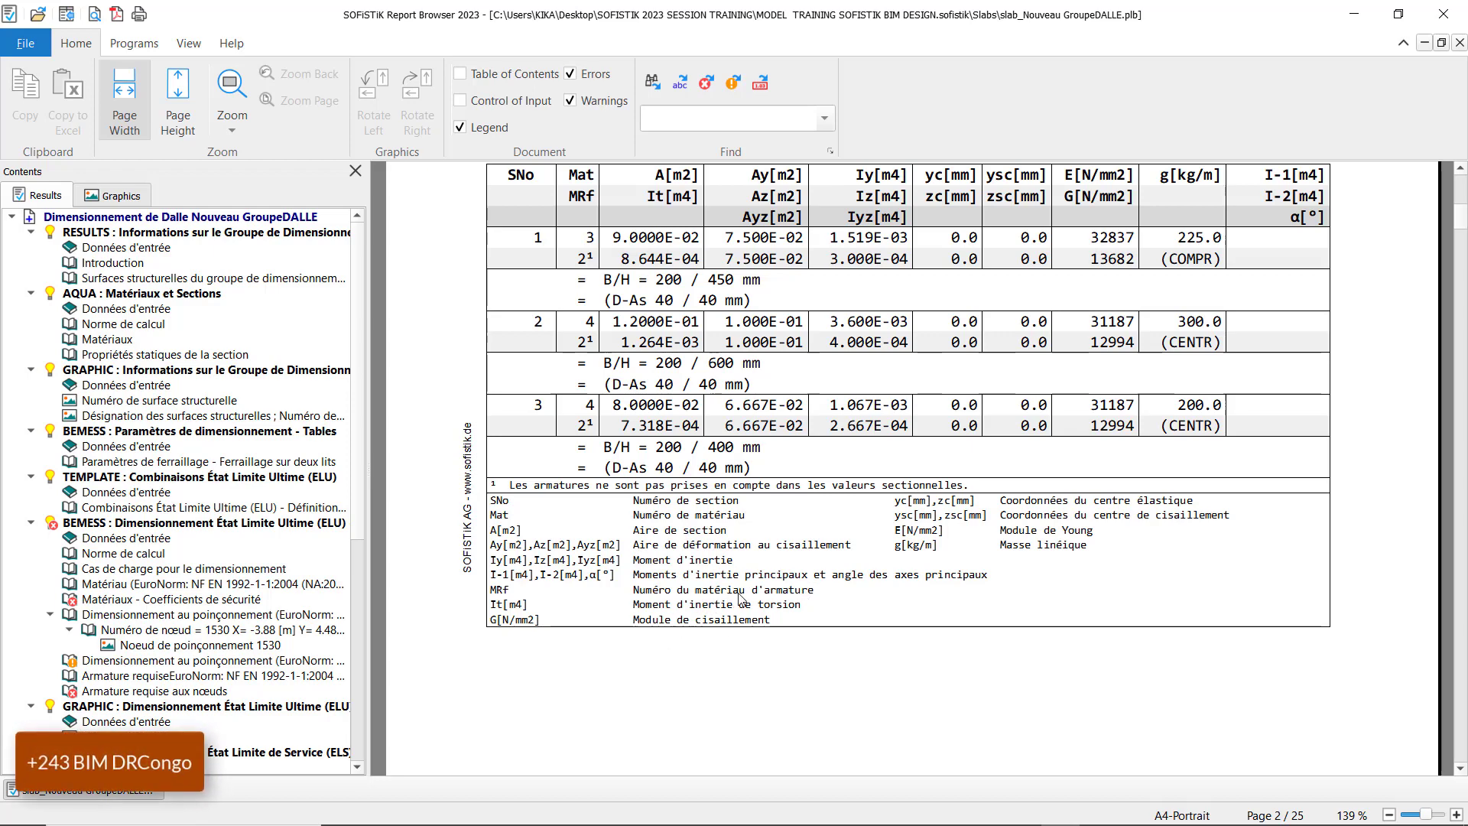
{"action": "scroll", "coordinate": [810, 520], "scroll_direction": "up", "scroll_amount": 5}
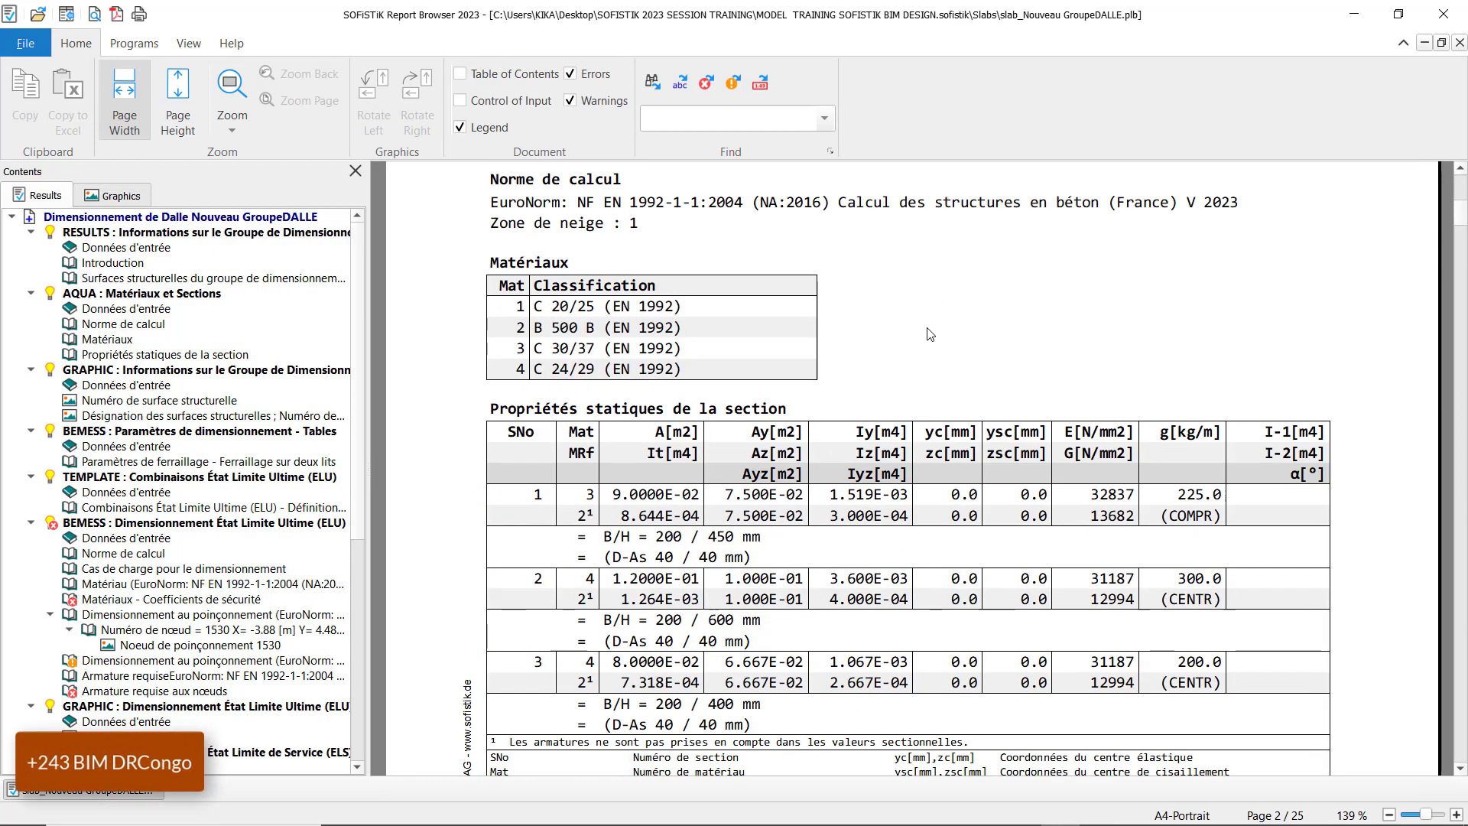
Examine the report's graphics of the structural surface numbers and slab designation on pages 3 and 4
{"action": "scroll", "coordinate": [925, 337], "scroll_direction": "down", "scroll_amount": 10}
{"action": "scroll", "coordinate": [921, 318], "scroll_direction": "down", "scroll_amount": 10}
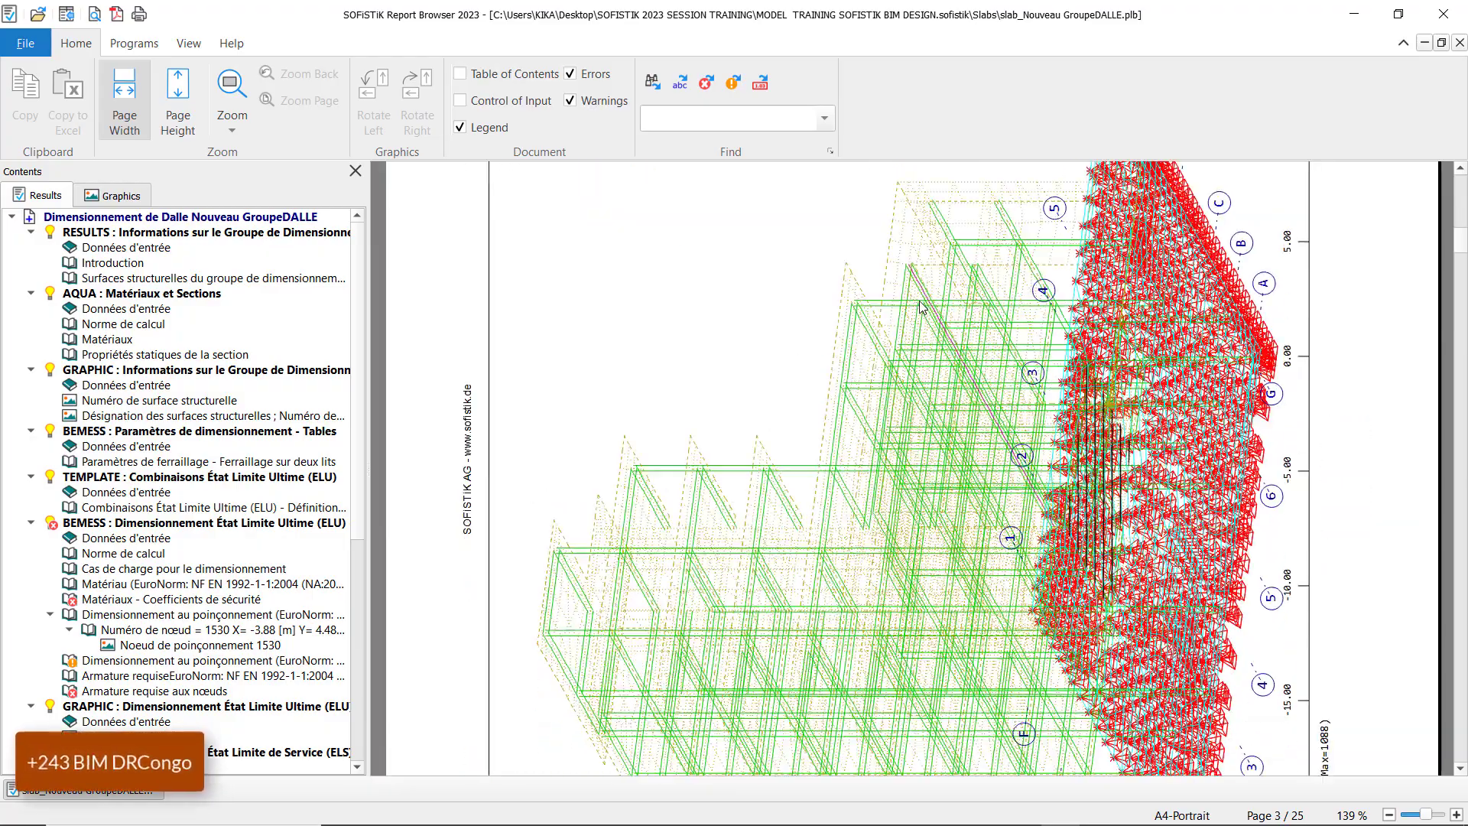
{"action": "scroll", "coordinate": [1124, 449], "scroll_direction": "up", "scroll_amount": 5}
{"action": "scroll", "coordinate": [1100, 398], "scroll_direction": "down", "scroll_amount": 4}
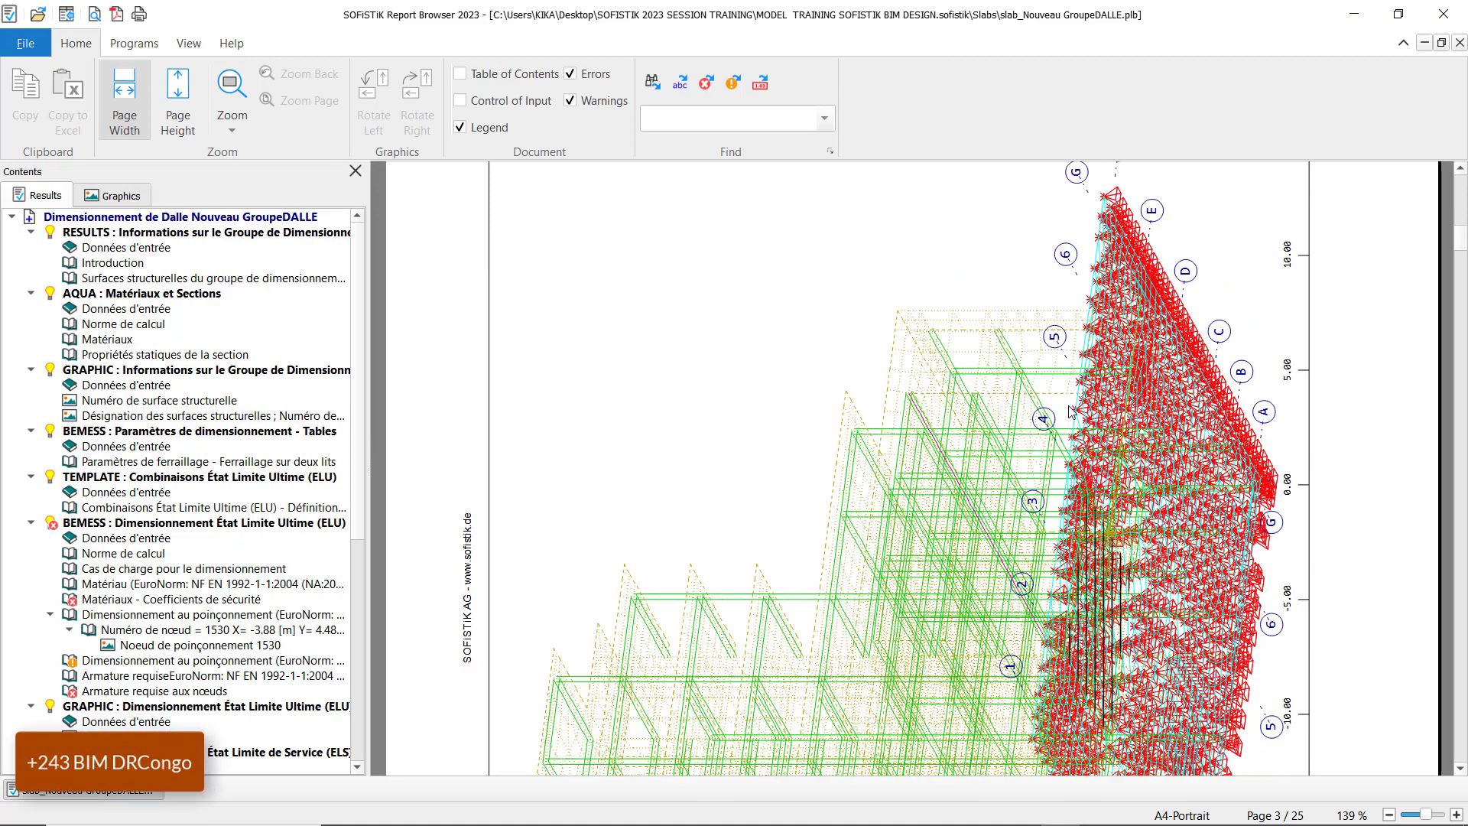
{"action": "scroll", "coordinate": [904, 400], "scroll_direction": "down", "scroll_amount": 10}
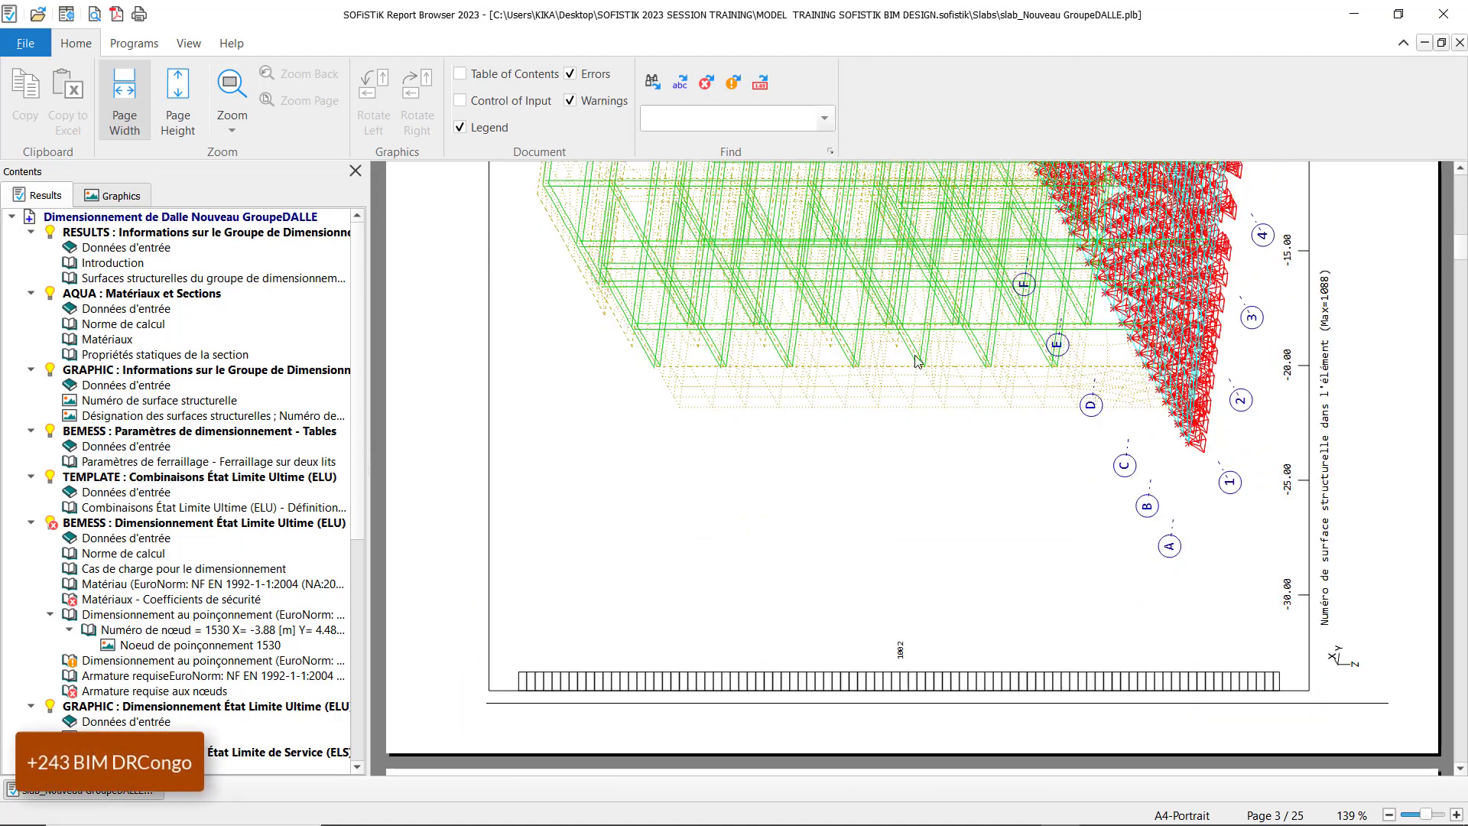
{"action": "scroll", "coordinate": [902, 413], "scroll_direction": "up", "scroll_amount": 13}
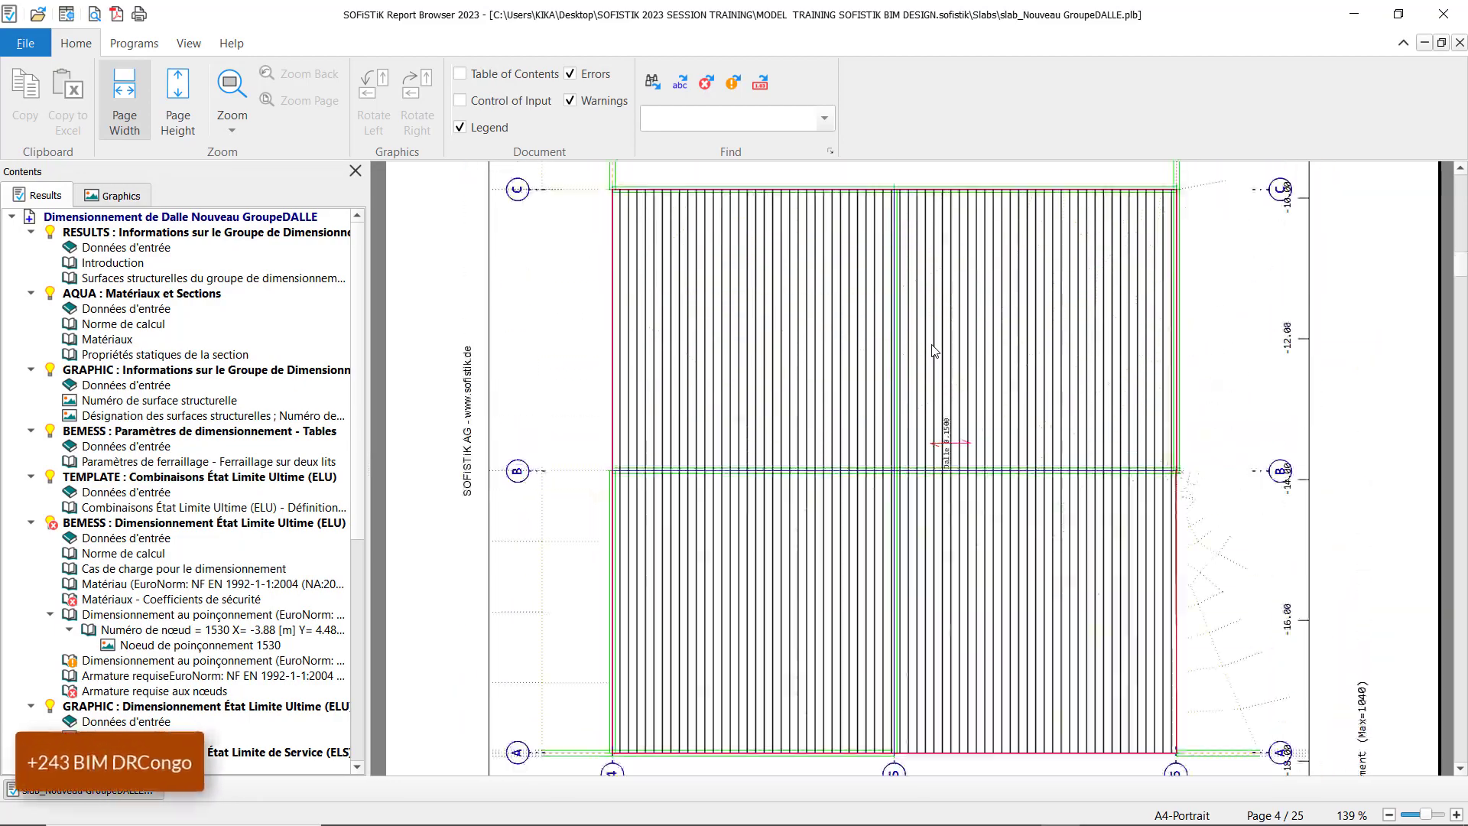
{"action": "scroll", "coordinate": [642, 431], "scroll_direction": "up", "scroll_amount": 1}
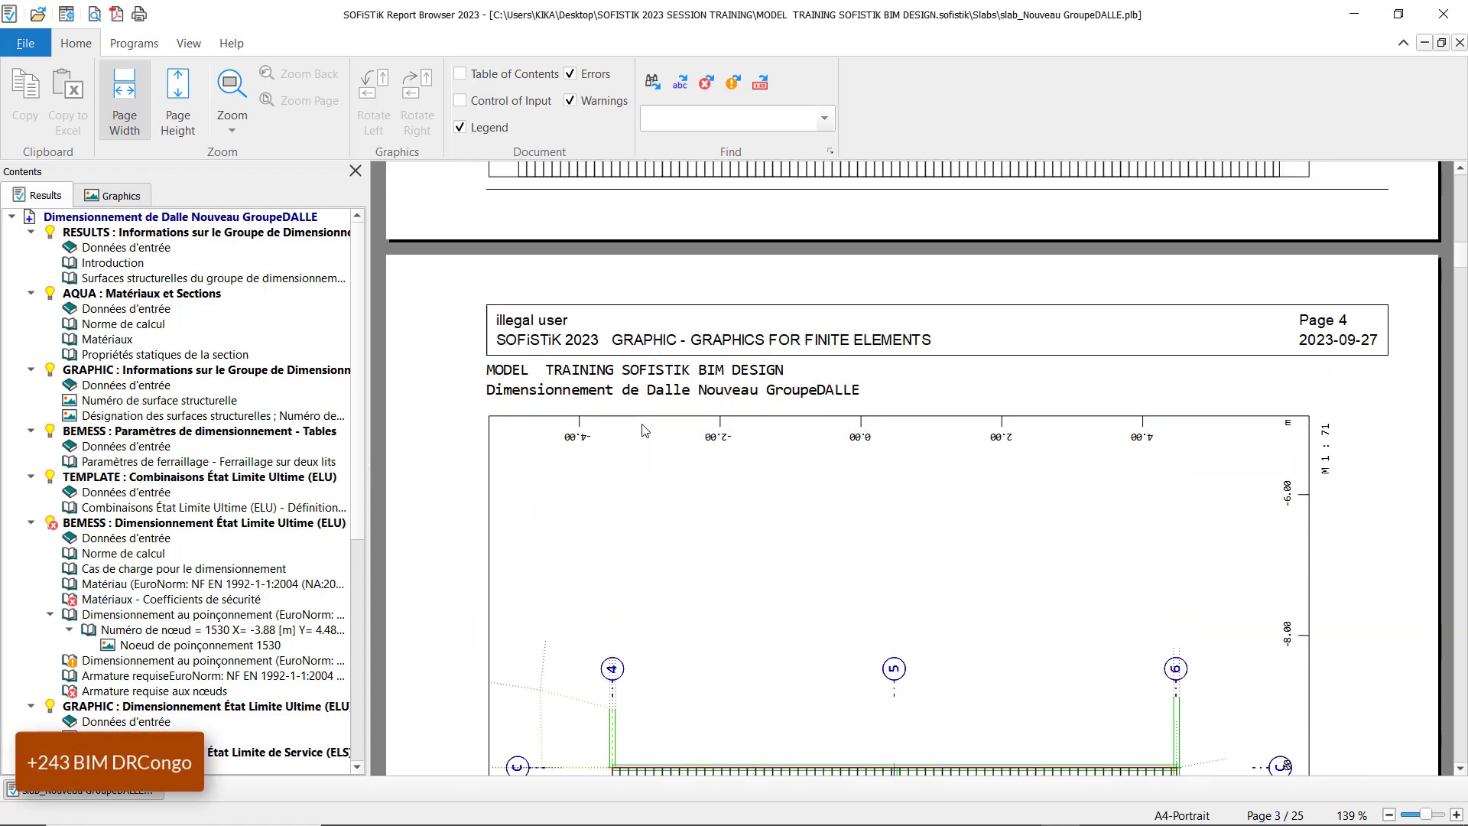
{"action": "scroll", "coordinate": [646, 425], "scroll_direction": "down", "scroll_amount": 7}
{"action": "scroll", "coordinate": [654, 413], "scroll_direction": "up", "scroll_amount": 6}
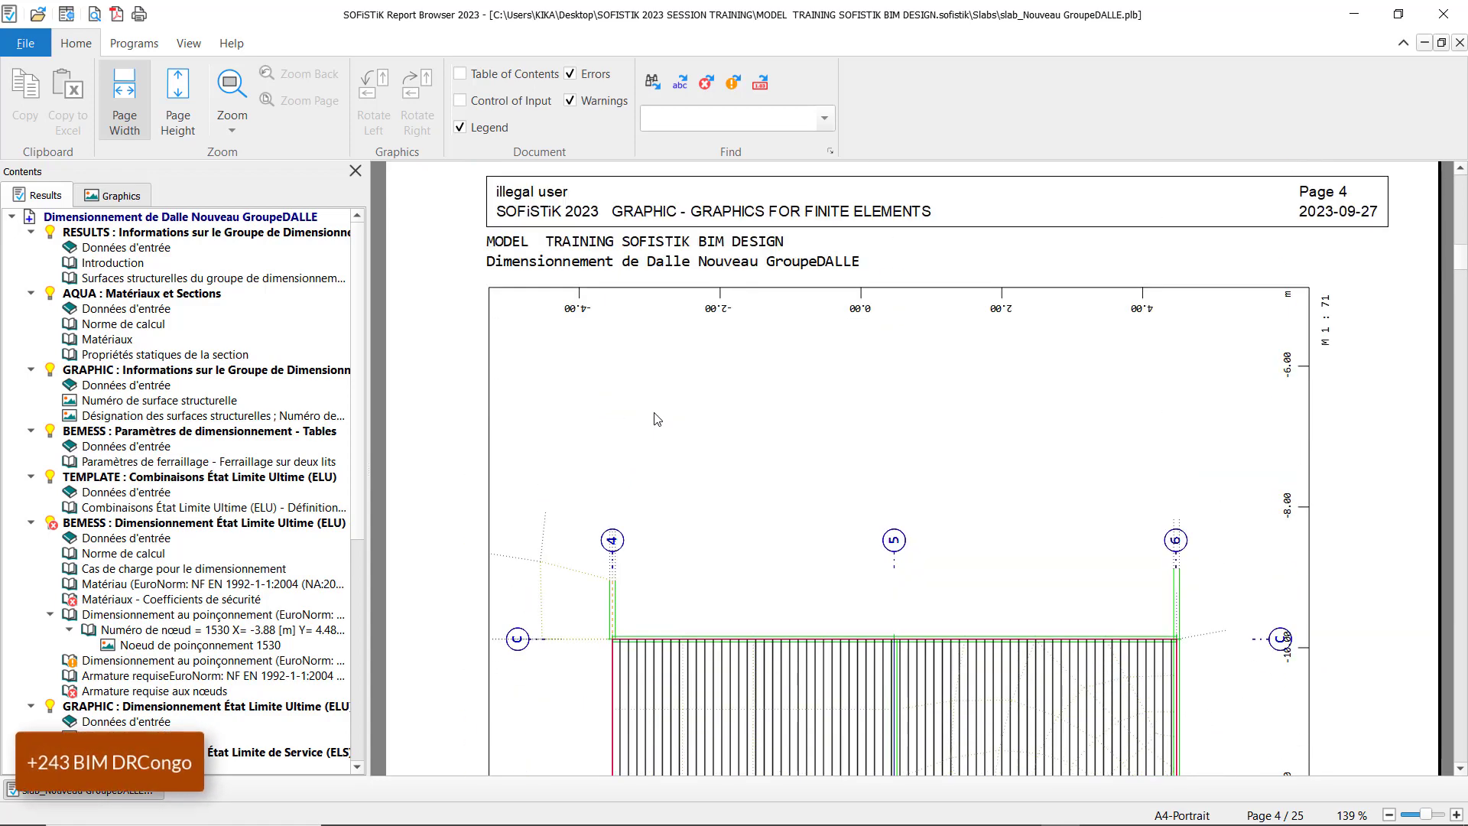
Read the two-layer reinforcement parameter table and its explanatory notes on page 5 of the report
{"action": "scroll", "coordinate": [658, 406], "scroll_direction": "down", "scroll_amount": 20}
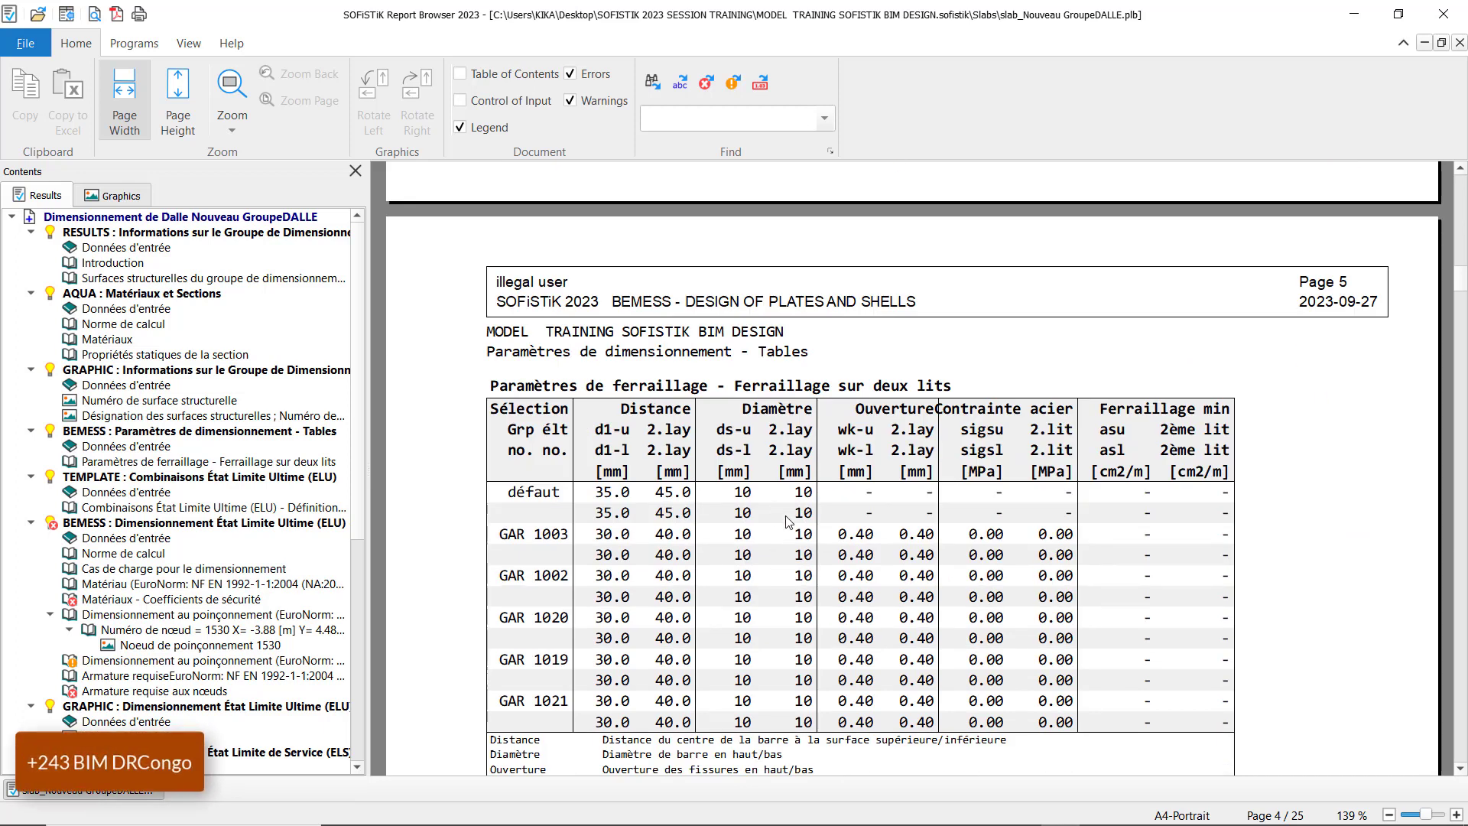
{"action": "scroll", "coordinate": [702, 539], "scroll_direction": "down", "scroll_amount": 8}
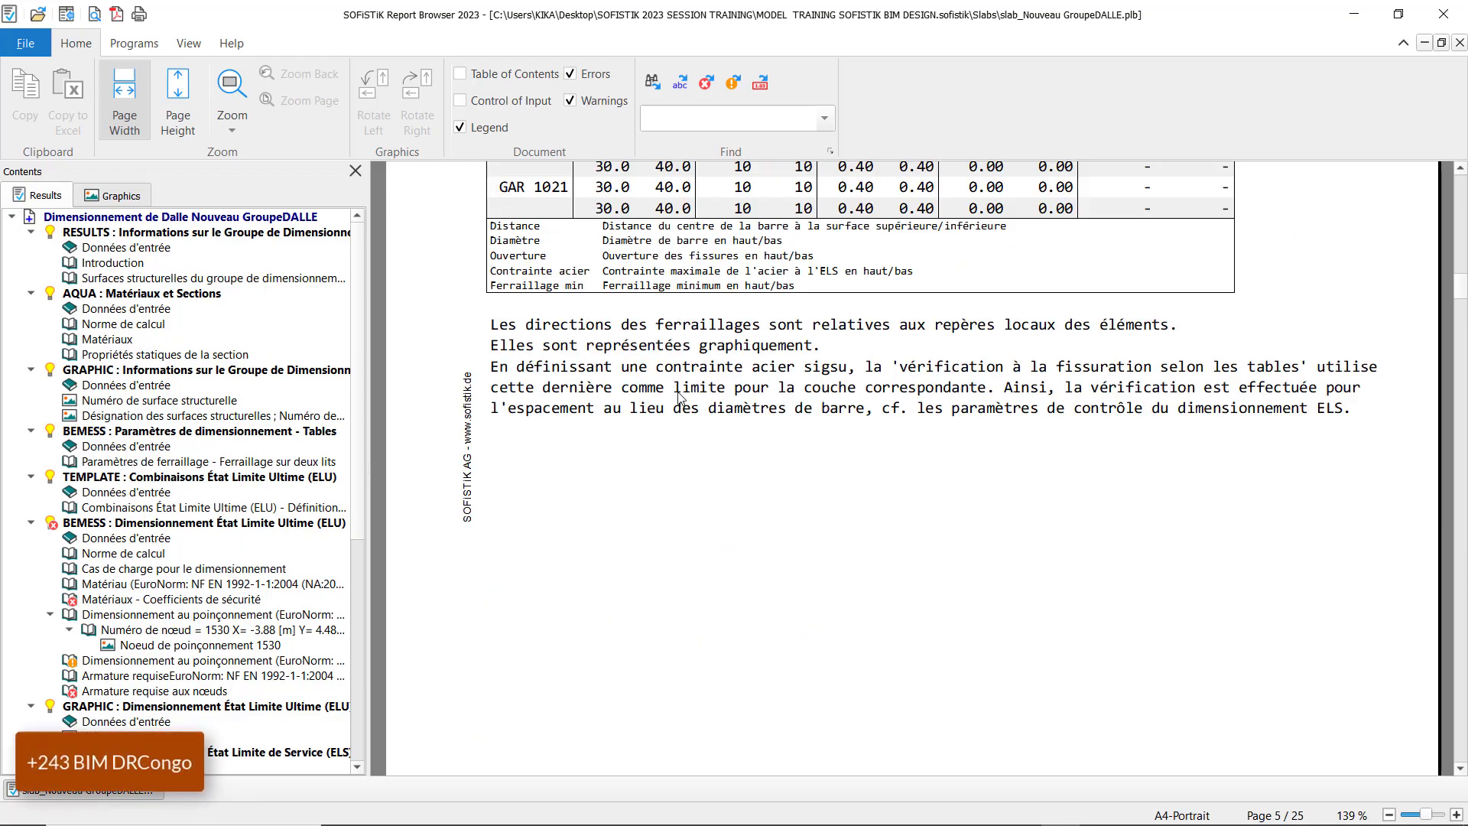
{"action": "scroll", "coordinate": [679, 396], "scroll_direction": "down", "scroll_amount": 20}
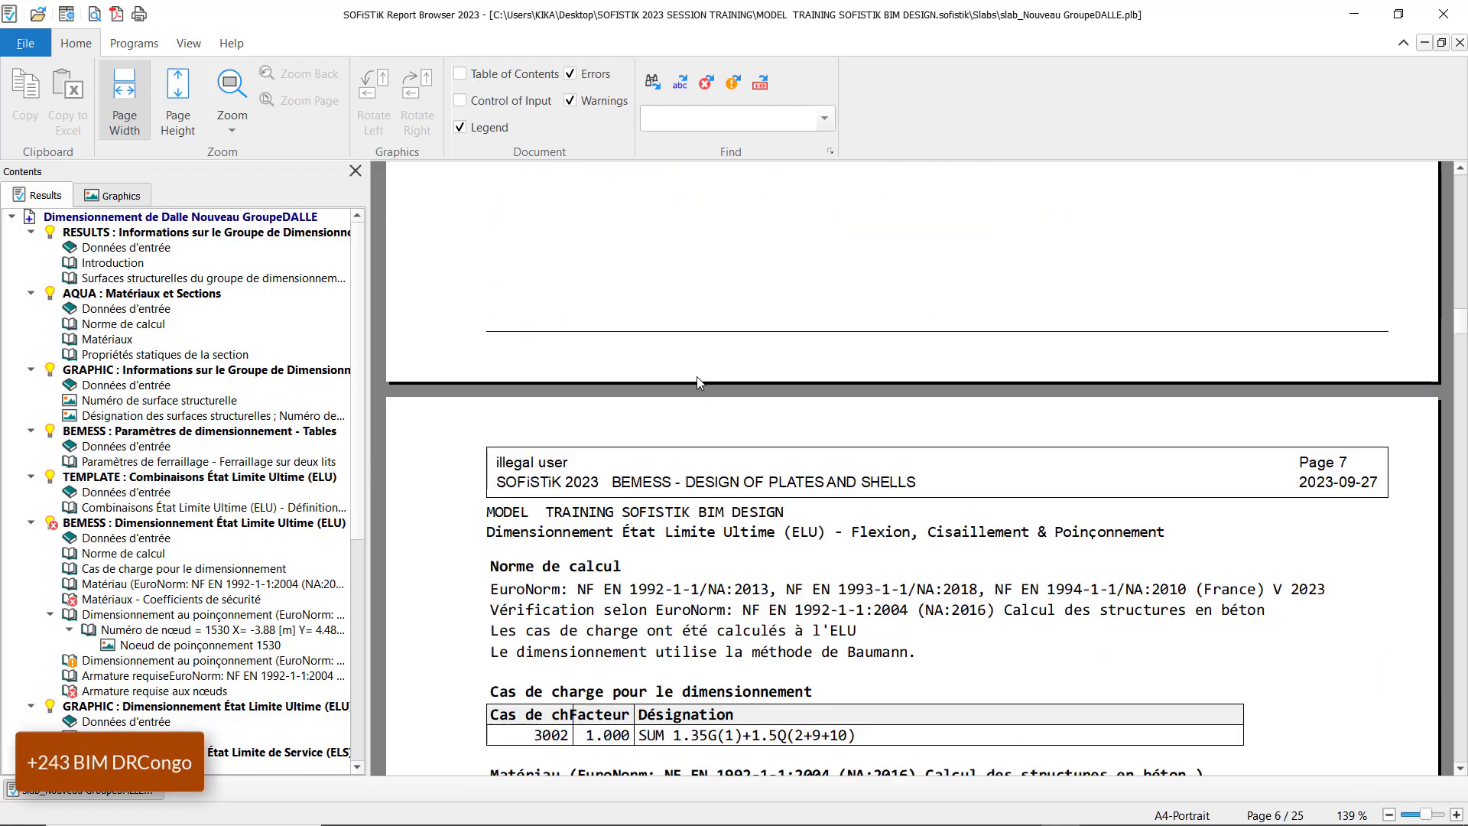
Examine the ULS design results on pages 7 to 9, including the punching check at node 1530 and the required reinforcement table
{"action": "scroll", "coordinate": [699, 378], "scroll_direction": "down", "scroll_amount": 6}
{"action": "scroll", "coordinate": [706, 372], "scroll_direction": "down", "scroll_amount": 7}
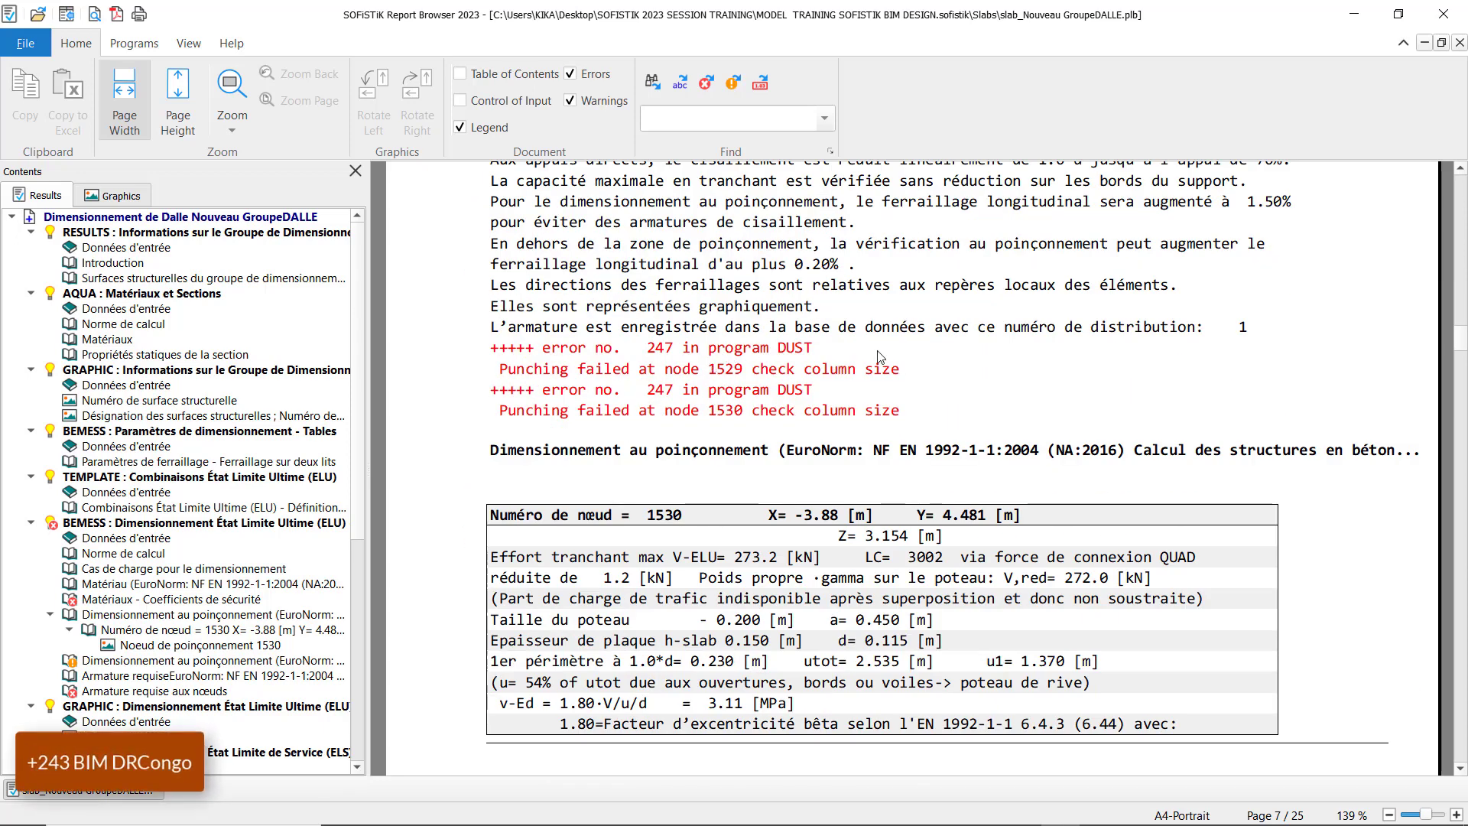
{"action": "scroll", "coordinate": [847, 305], "scroll_direction": "down", "scroll_amount": 3}
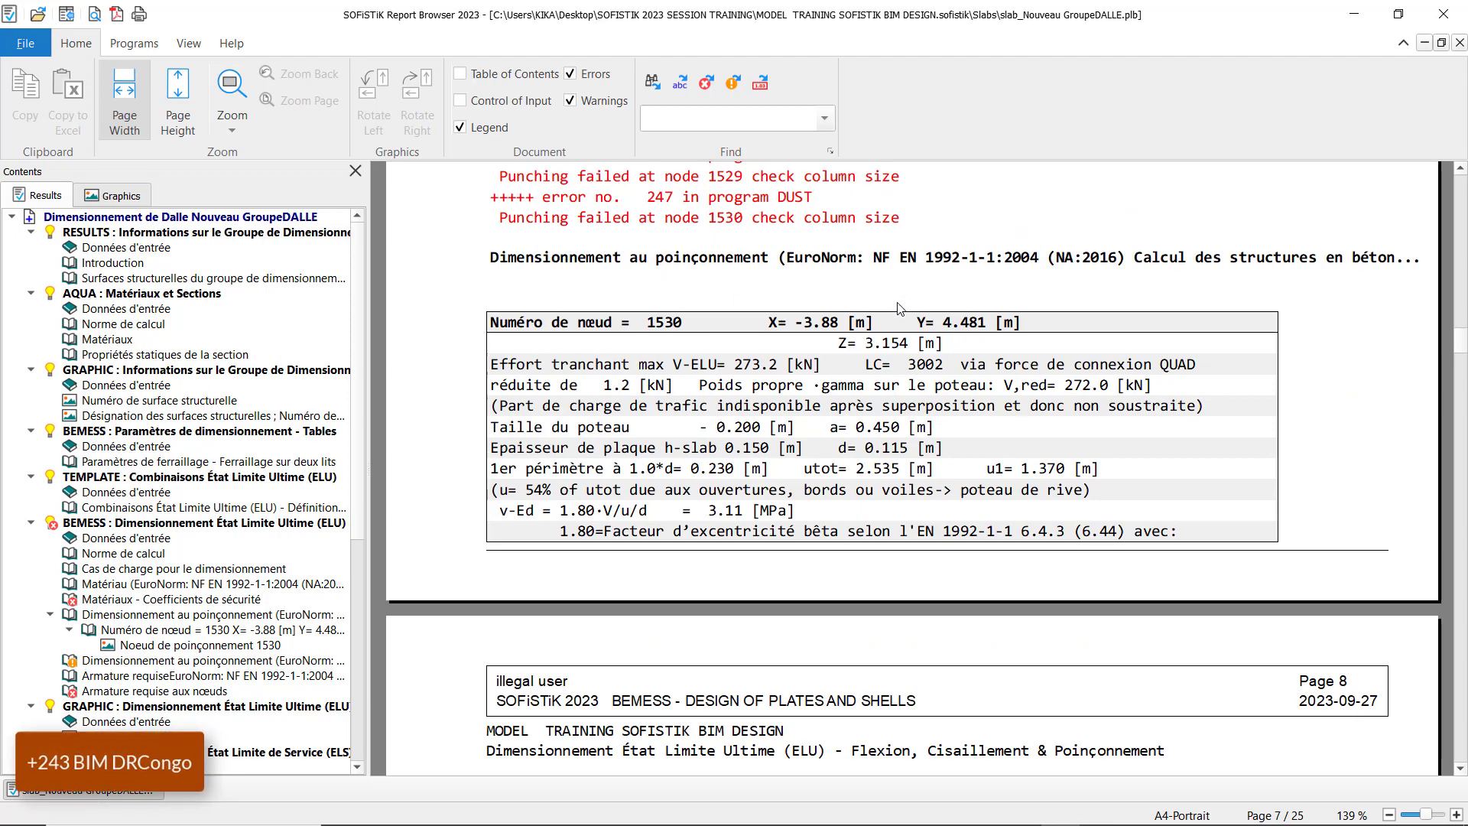
{"action": "scroll", "coordinate": [900, 308], "scroll_direction": "down", "scroll_amount": 12}
{"action": "scroll", "coordinate": [904, 319], "scroll_direction": "up", "scroll_amount": 5}
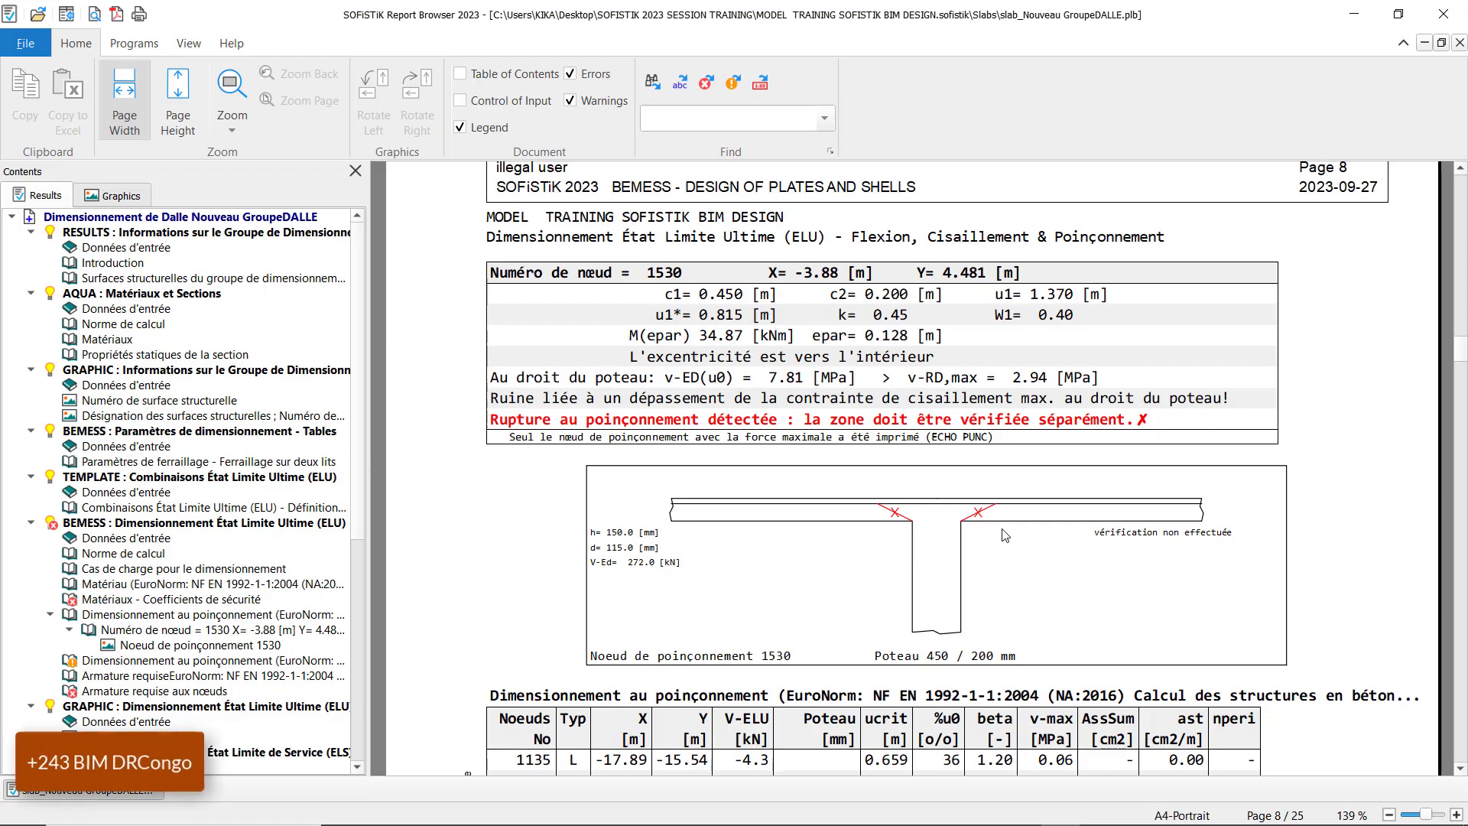
{"action": "scroll", "coordinate": [843, 442], "scroll_direction": "down", "scroll_amount": 5}
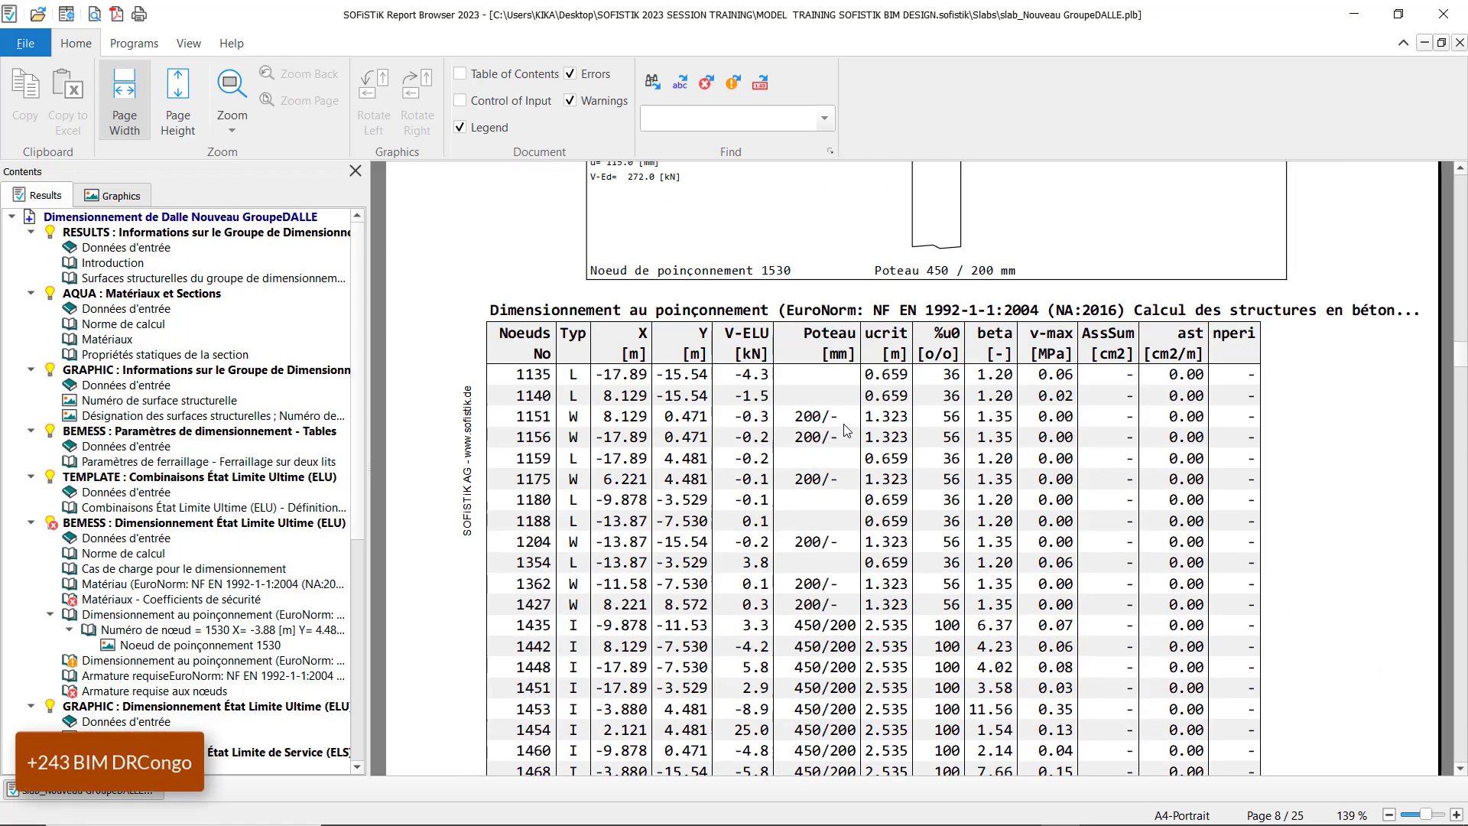
{"action": "scroll", "coordinate": [849, 422], "scroll_direction": "down", "scroll_amount": 20}
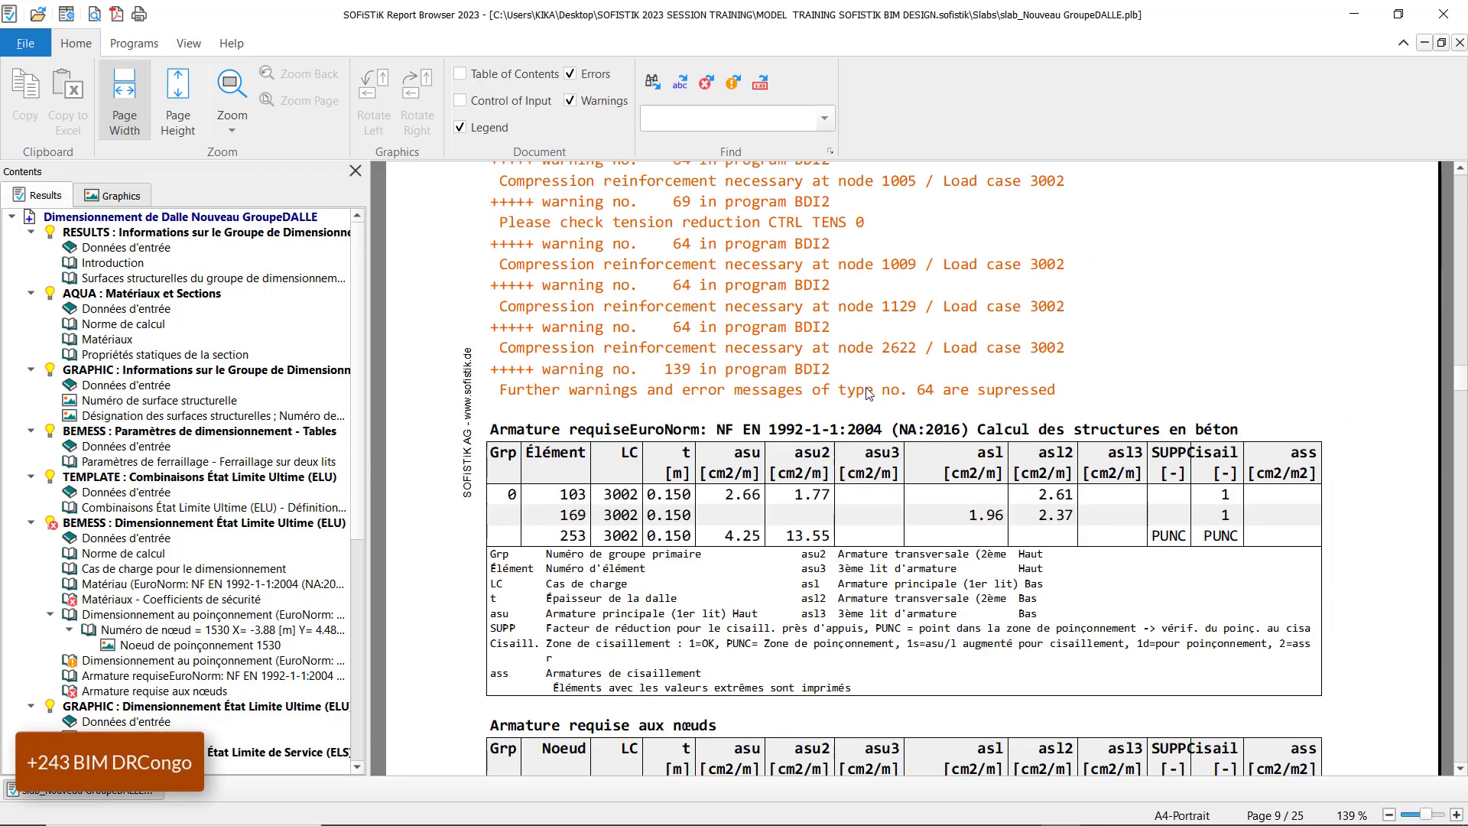
Look through the punching node overview, SLS crack width check and reinforcement verification graphics on pages 11 to 17
{"action": "scroll", "coordinate": [870, 392], "scroll_direction": "down", "scroll_amount": 20}
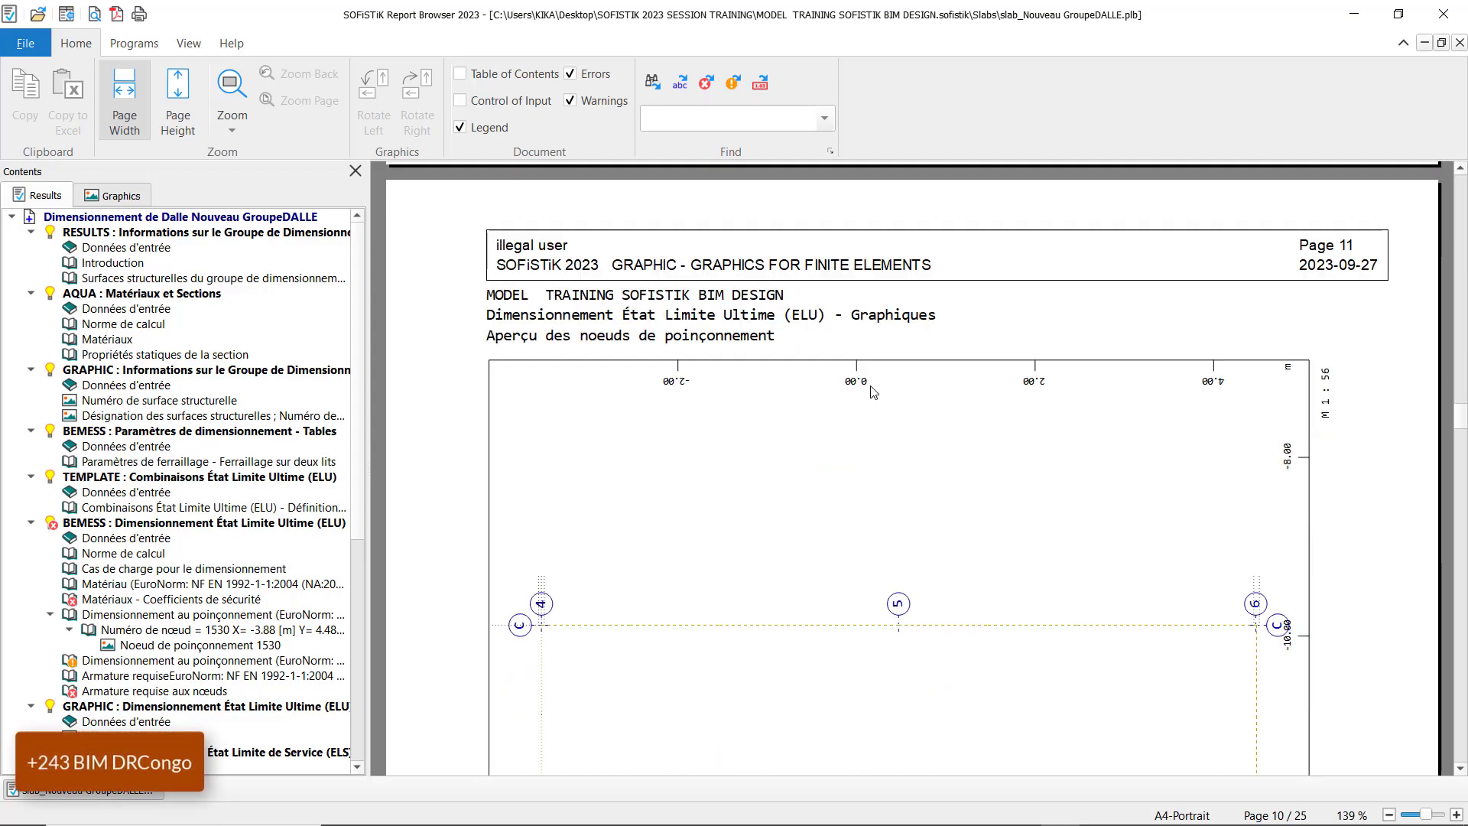
{"action": "scroll", "coordinate": [873, 392], "scroll_direction": "down", "scroll_amount": 20}
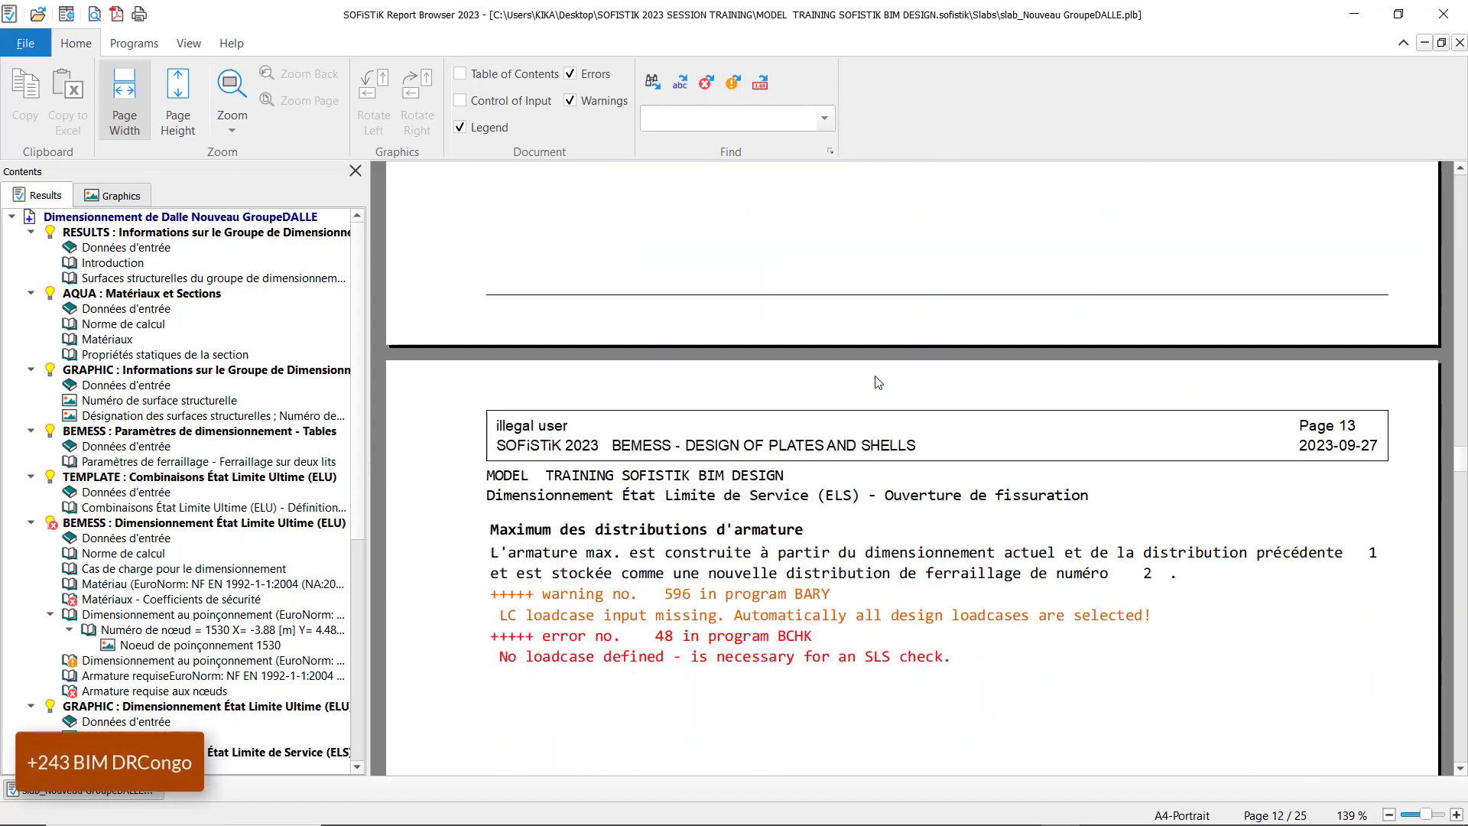
{"action": "scroll", "coordinate": [878, 385], "scroll_direction": "down", "scroll_amount": 20}
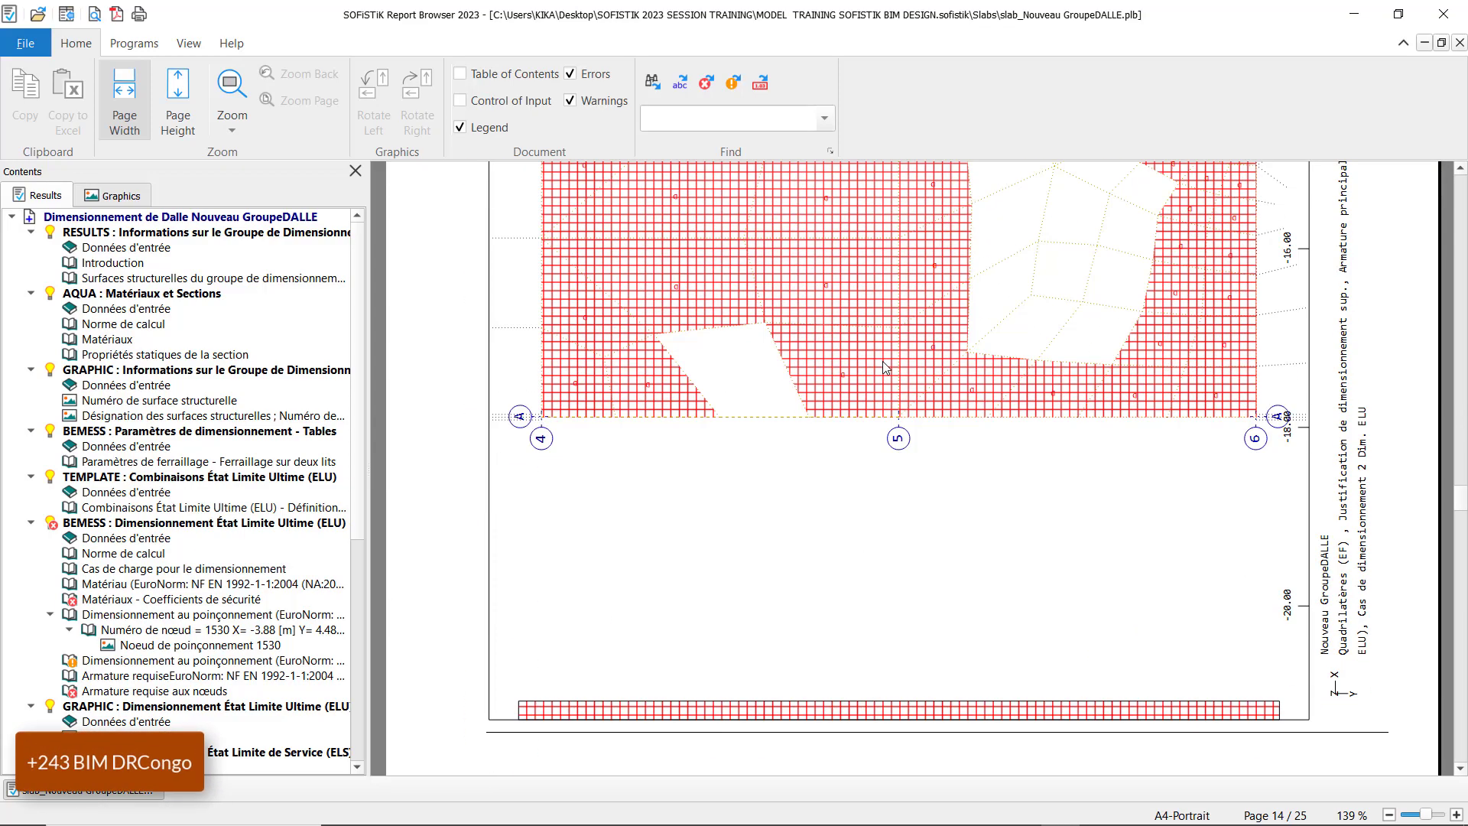
{"action": "scroll", "coordinate": [883, 372], "scroll_direction": "down", "scroll_amount": 20}
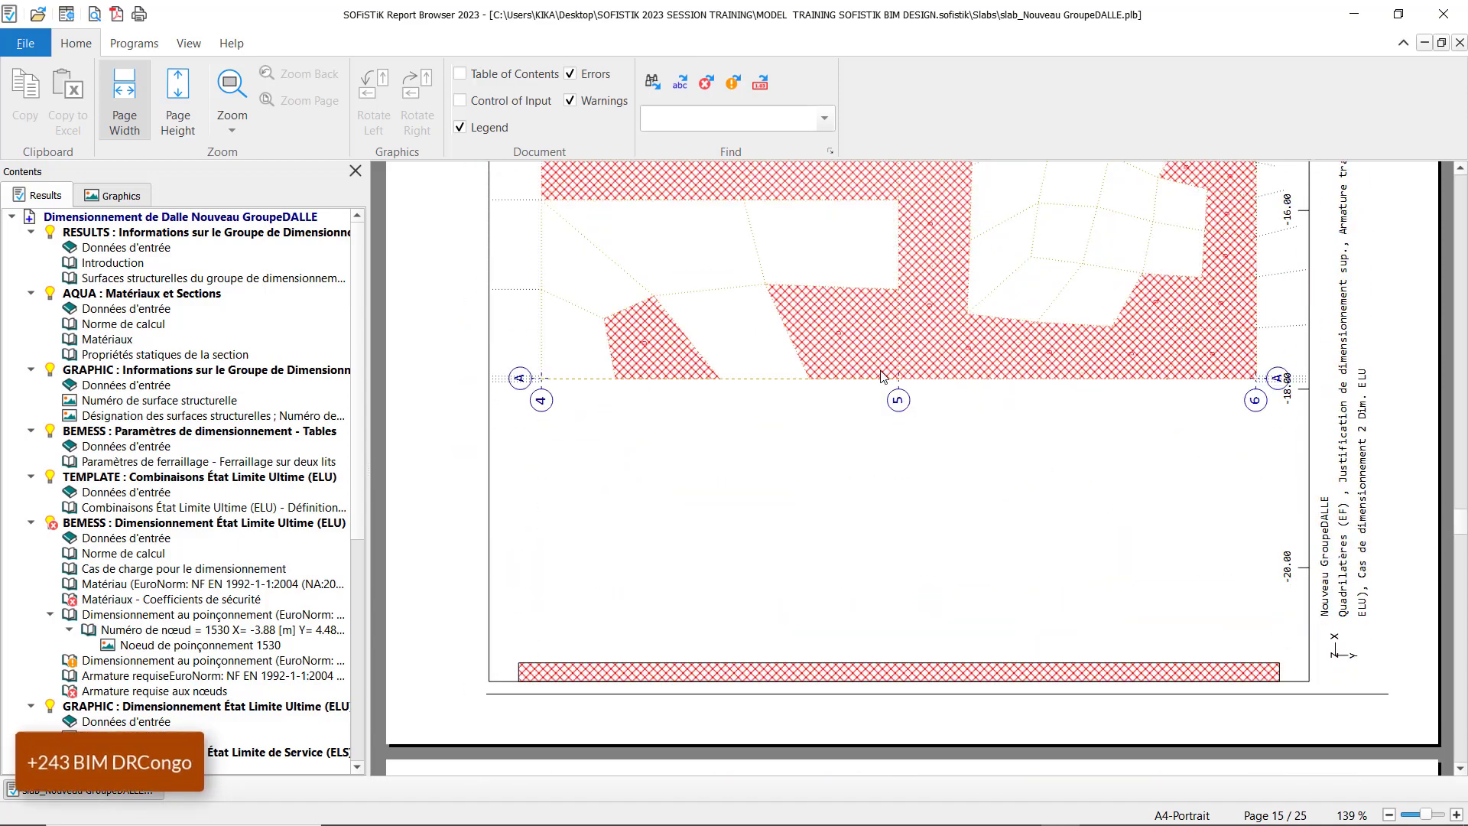
{"action": "scroll", "coordinate": [879, 371], "scroll_direction": "down", "scroll_amount": 20}
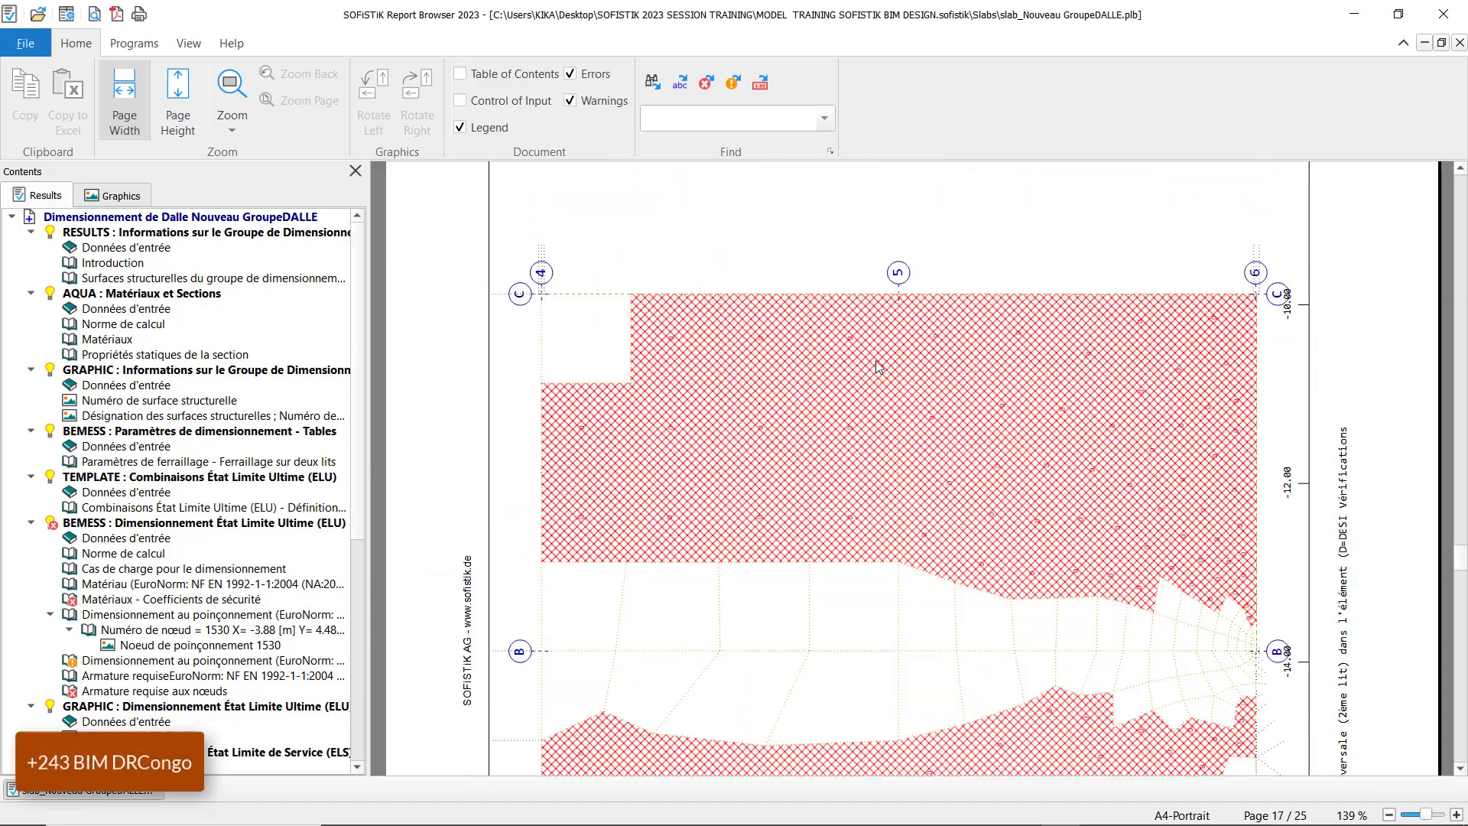
{"action": "scroll", "coordinate": [878, 366], "scroll_direction": "down", "scroll_amount": 20}
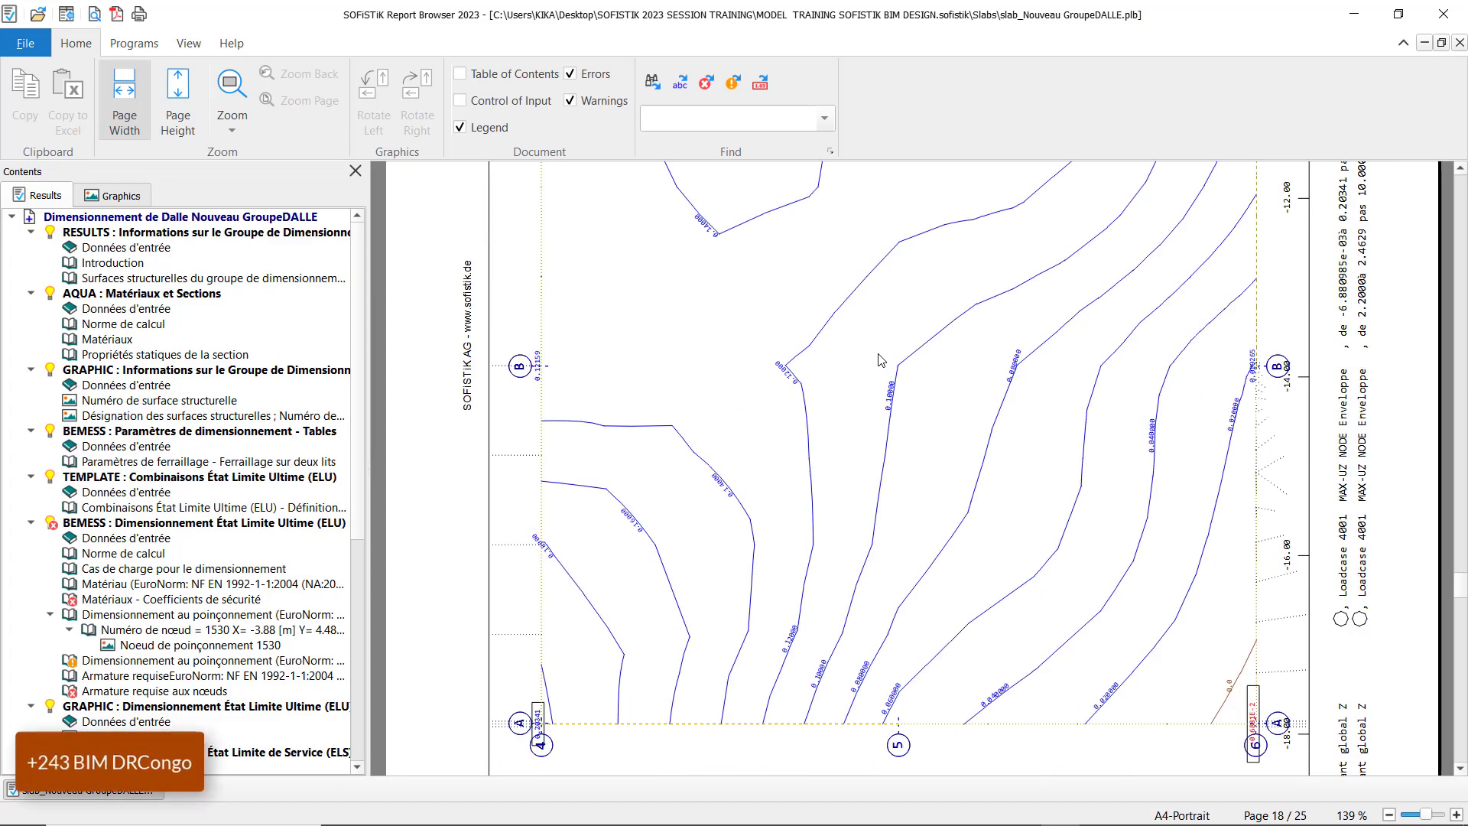
Examine the SLS linear deformation verification graphics on pages 18 and 19
{"action": "scroll", "coordinate": [881, 358], "scroll_direction": "up", "scroll_amount": 5}
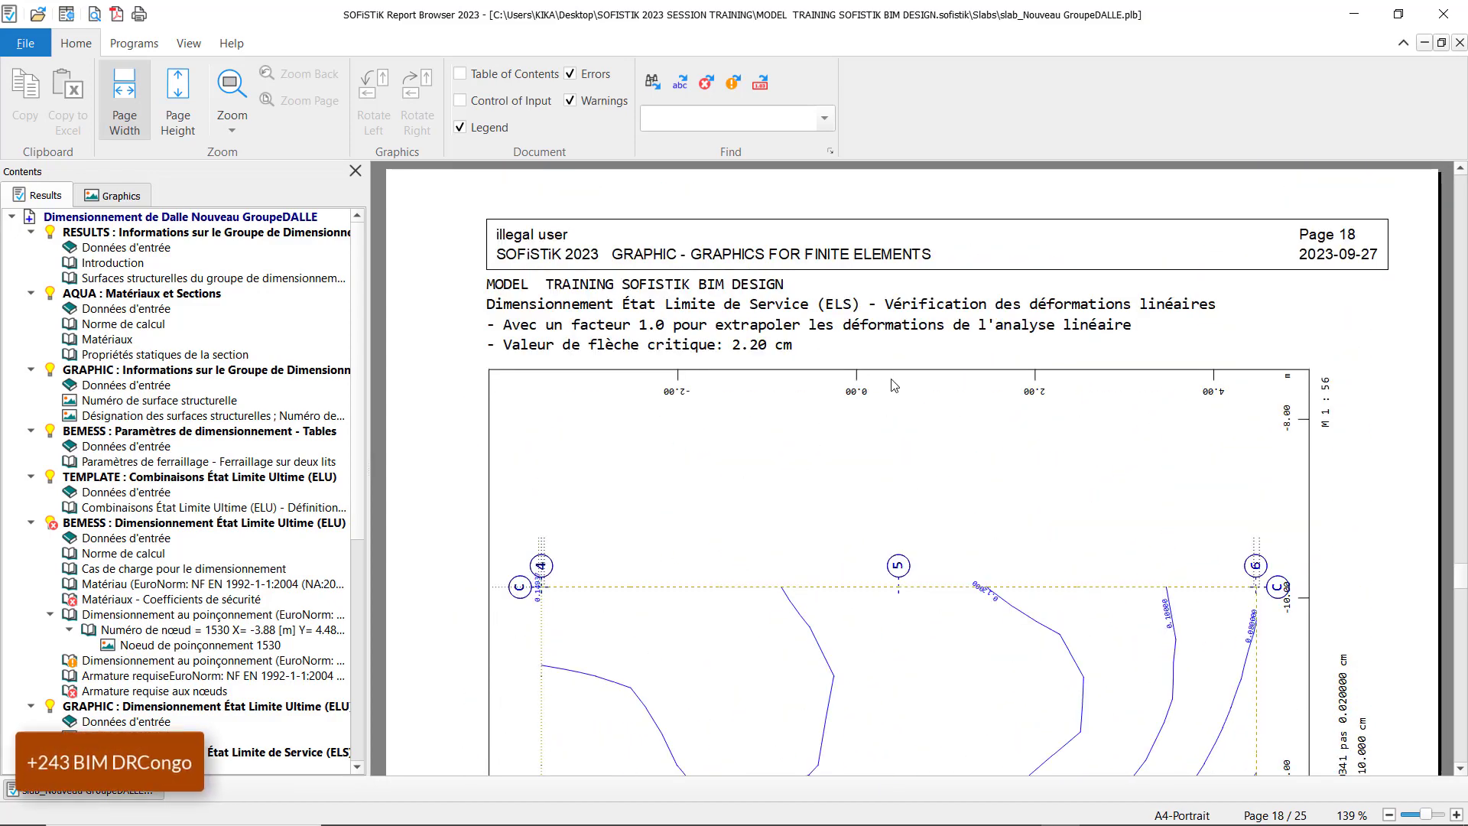
{"action": "scroll", "coordinate": [917, 373], "scroll_direction": "down", "scroll_amount": 12}
{"action": "scroll", "coordinate": [922, 365], "scroll_direction": "down", "scroll_amount": 15}
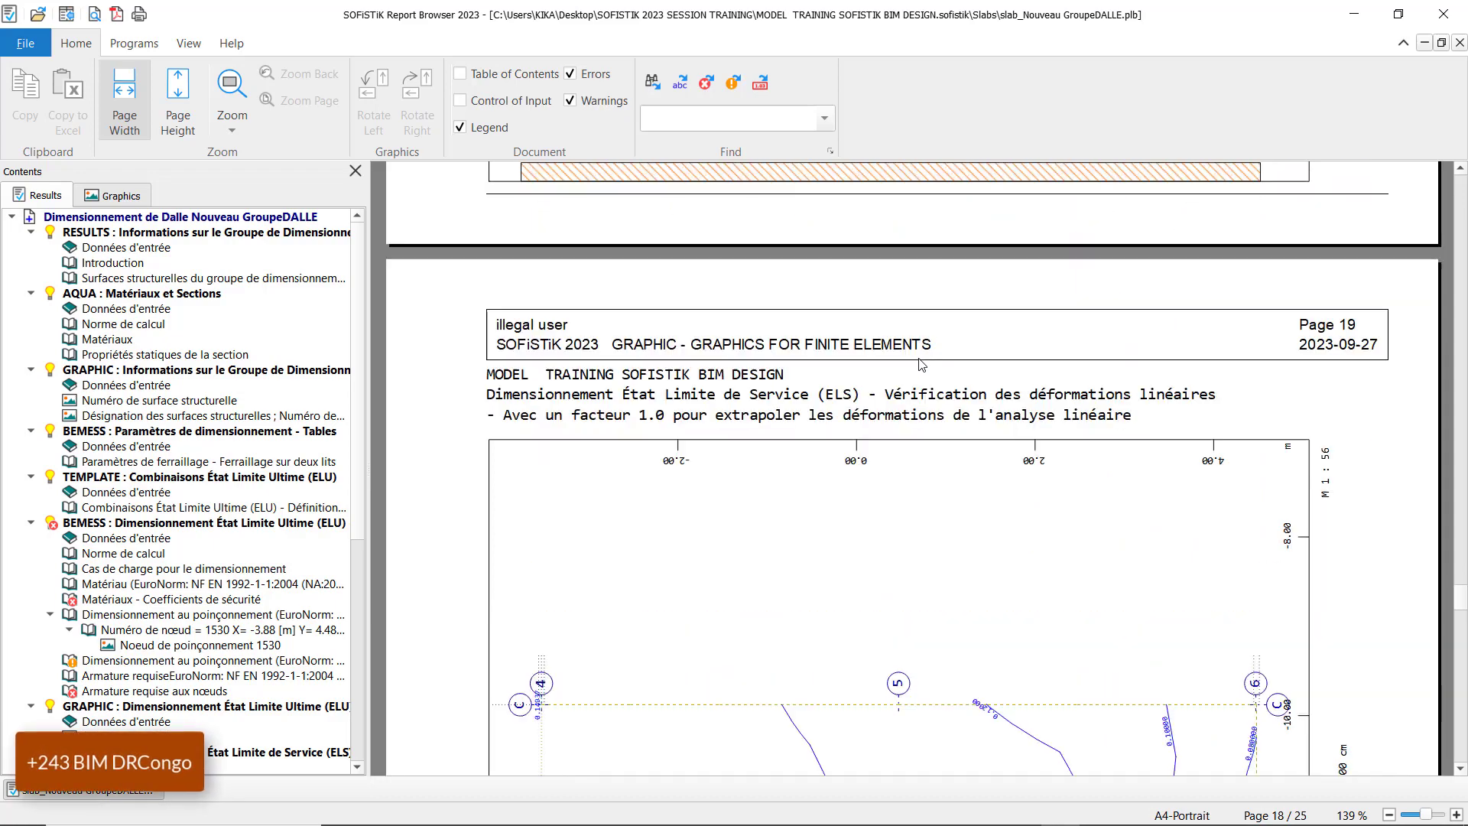
{"action": "scroll", "coordinate": [925, 357], "scroll_direction": "down", "scroll_amount": 18}
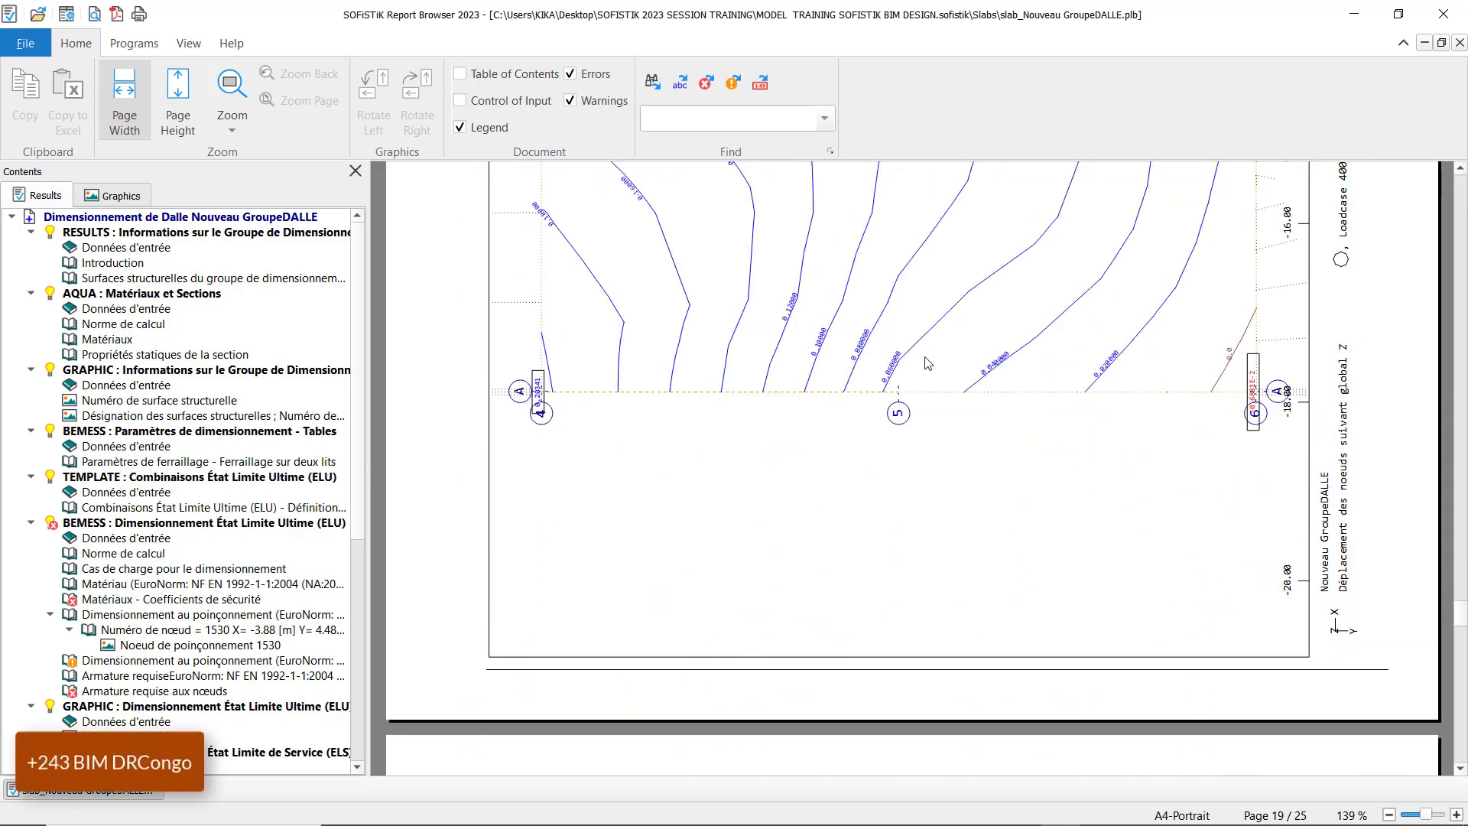
Examine the required upper-layer reinforcement maps for the principal and transverse directions on pages 20 and 21
{"action": "scroll", "coordinate": [943, 461], "scroll_direction": "down", "scroll_amount": 7}
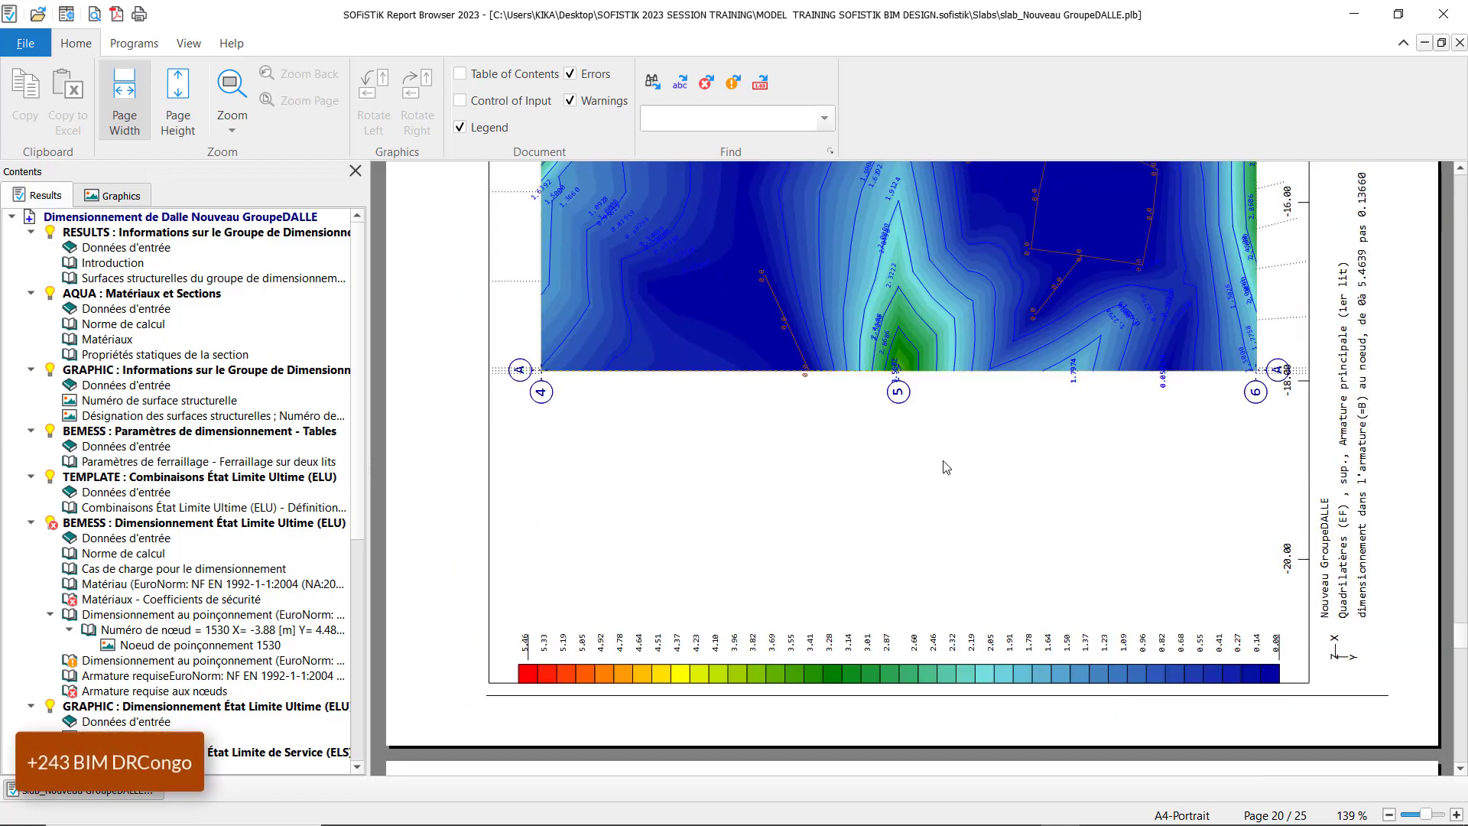
{"action": "scroll", "coordinate": [943, 458], "scroll_direction": "up", "scroll_amount": 6}
{"action": "scroll", "coordinate": [944, 451], "scroll_direction": "up", "scroll_amount": 7}
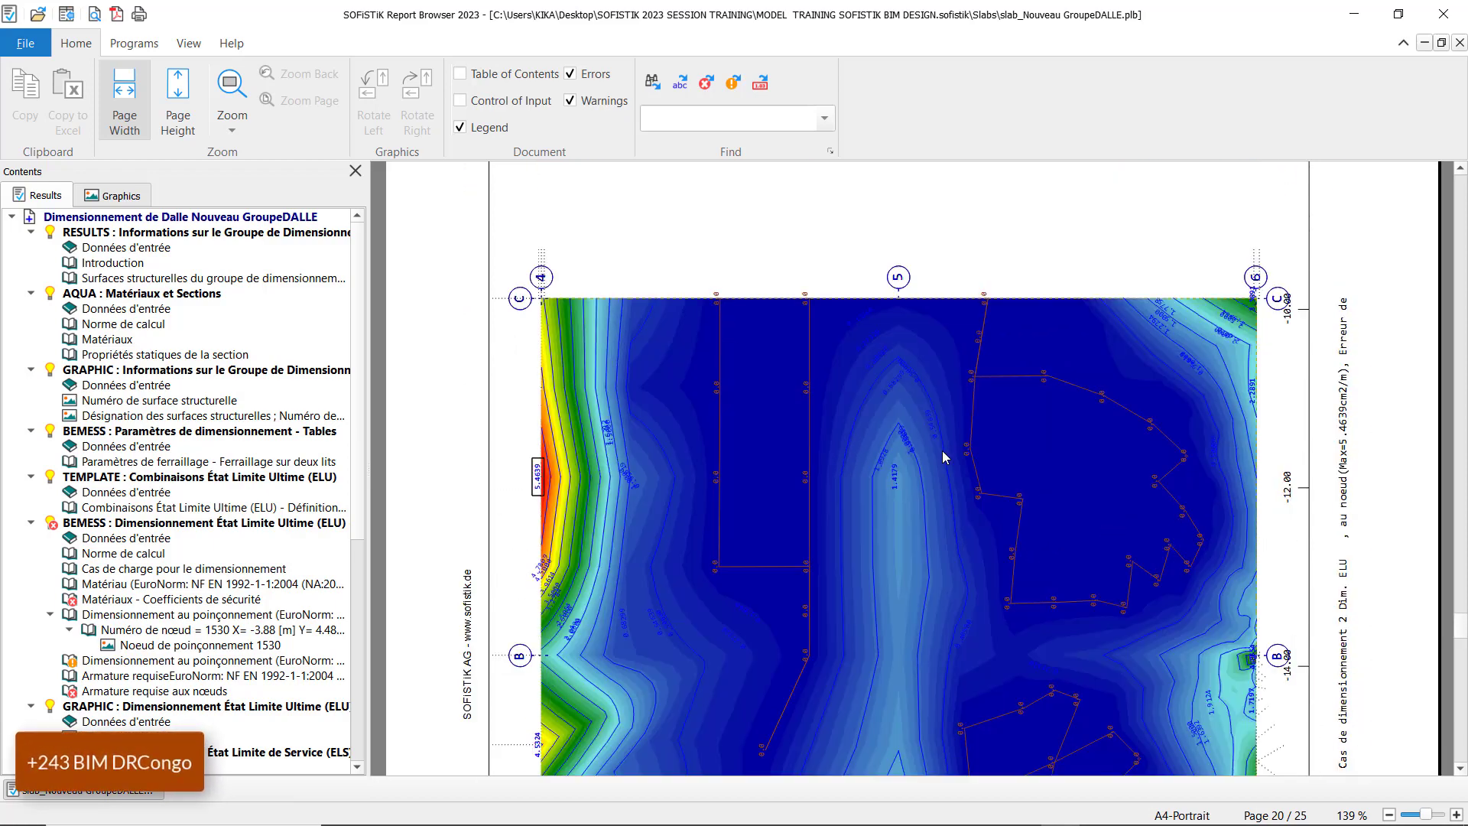
{"action": "scroll", "coordinate": [945, 449], "scroll_direction": "up", "scroll_amount": 2}
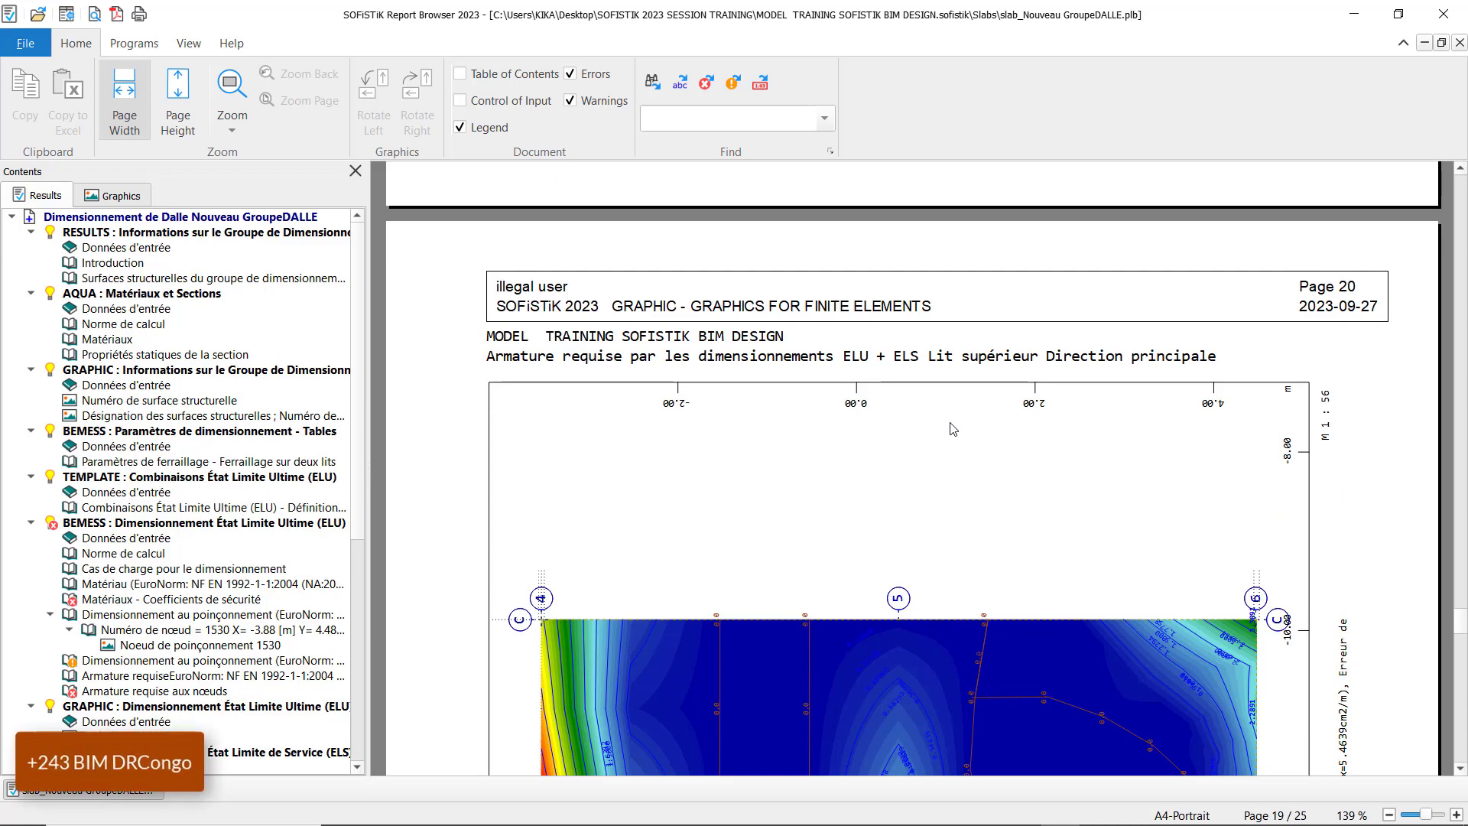
{"action": "scroll", "coordinate": [952, 459], "scroll_direction": "down", "scroll_amount": 18}
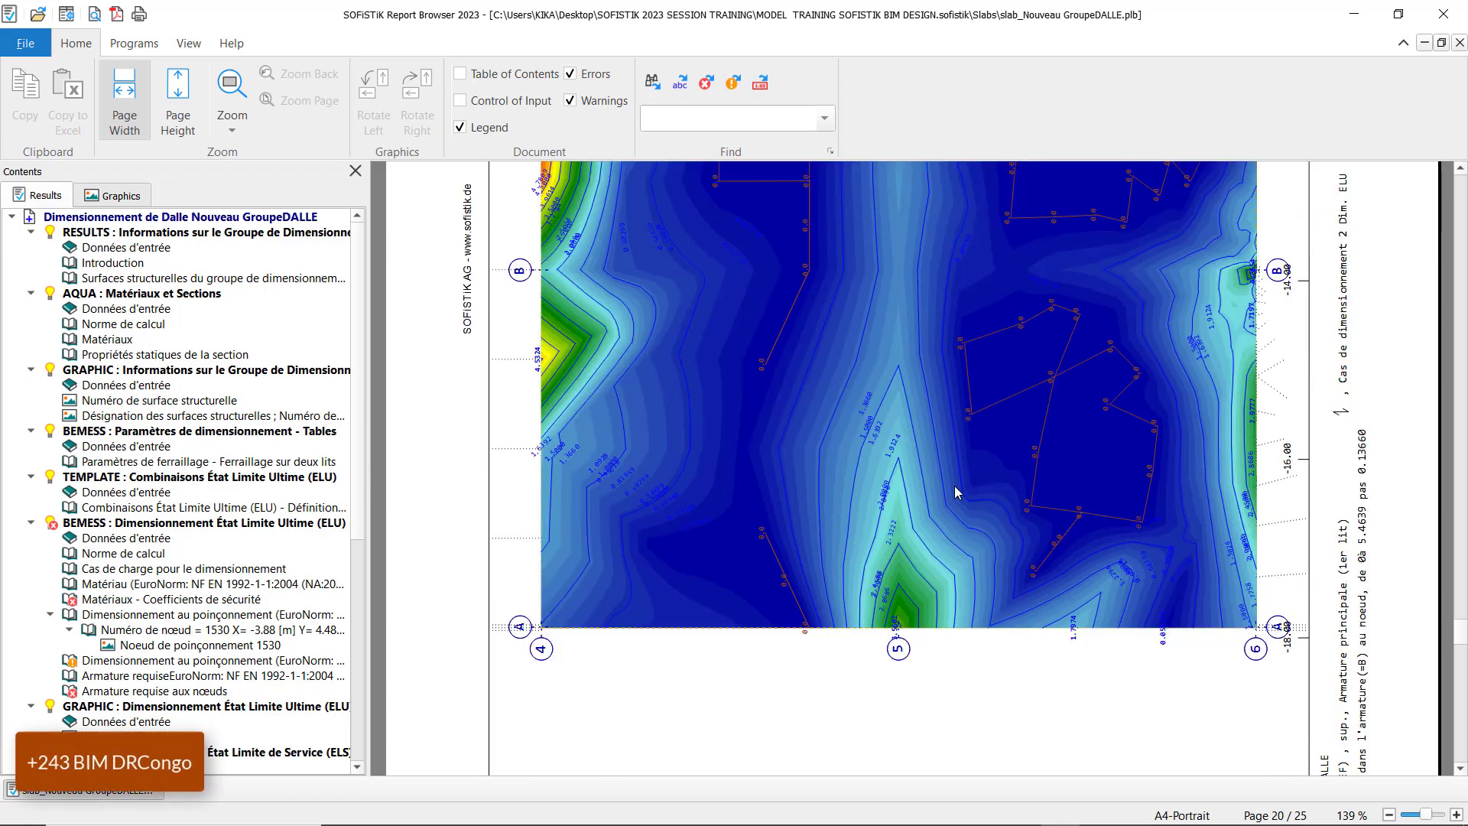
{"action": "scroll", "coordinate": [956, 476], "scroll_direction": "down", "scroll_amount": 10}
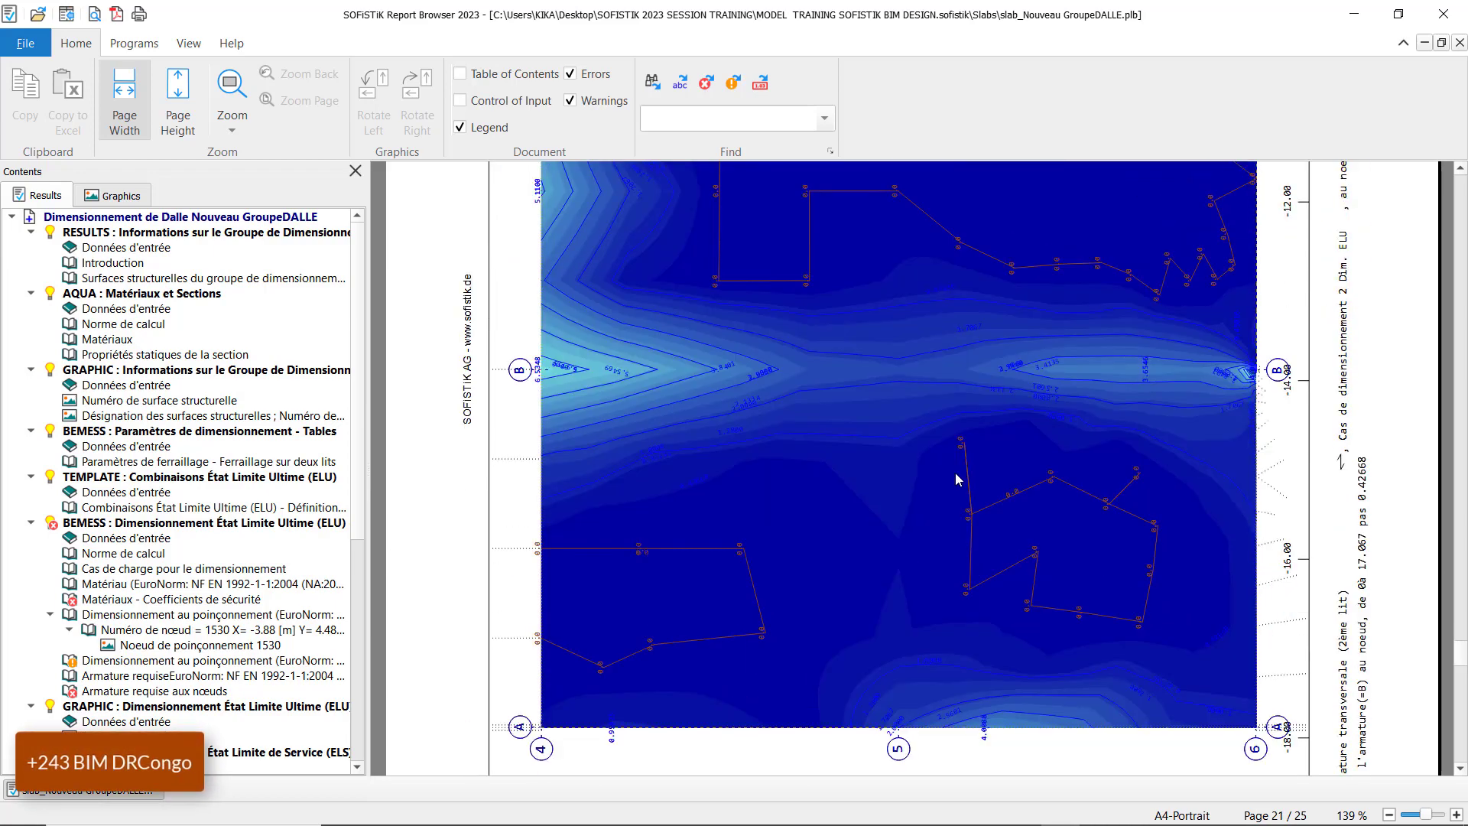
Inspect the required lower-layer reinforcement map for the principal direction on page 22, including its peak zones and legend
{"action": "scroll", "coordinate": [955, 472], "scroll_direction": "down", "scroll_amount": 16}
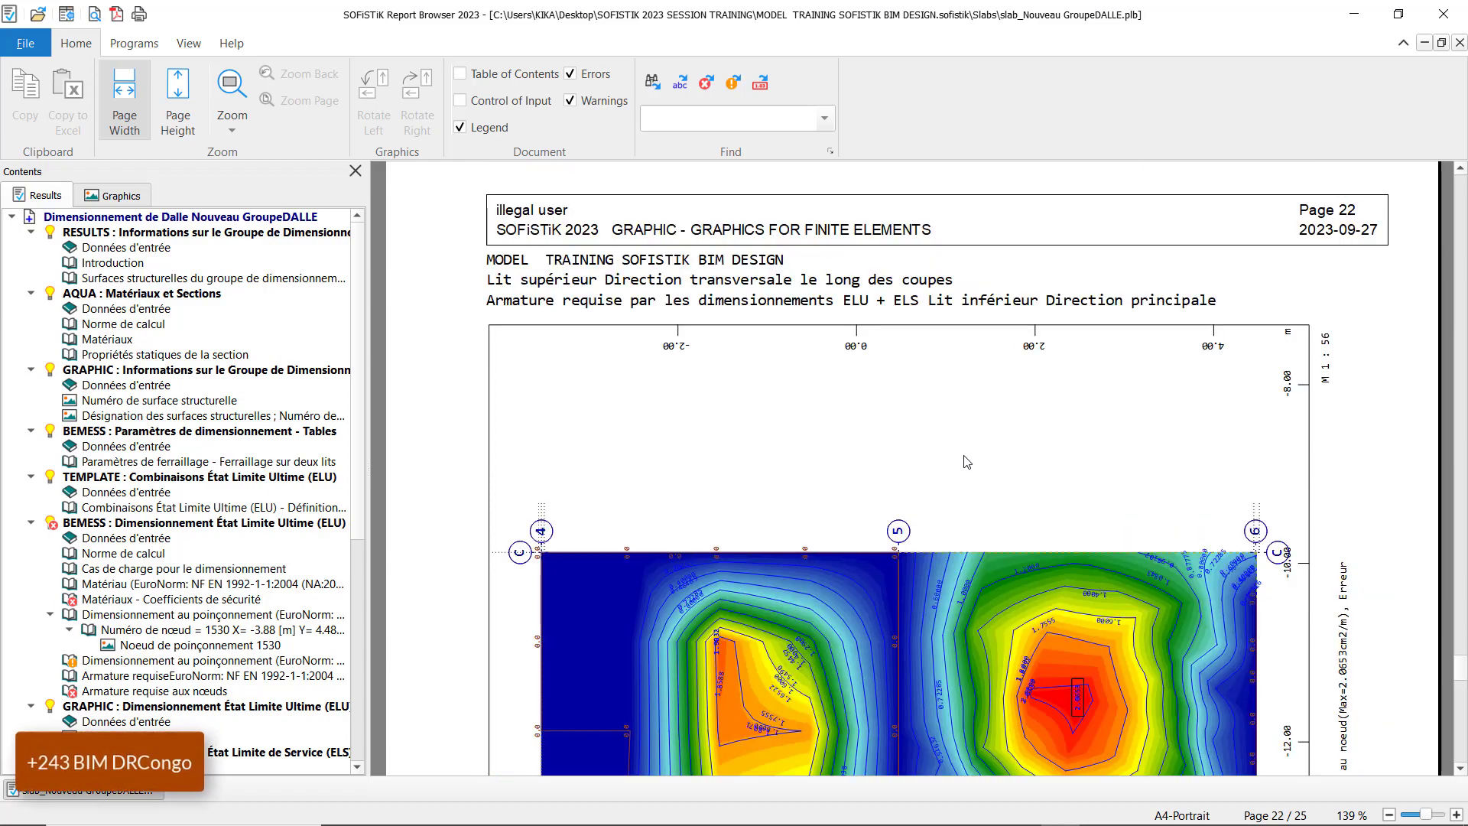
{"action": "scroll", "coordinate": [964, 459], "scroll_direction": "down", "scroll_amount": 13}
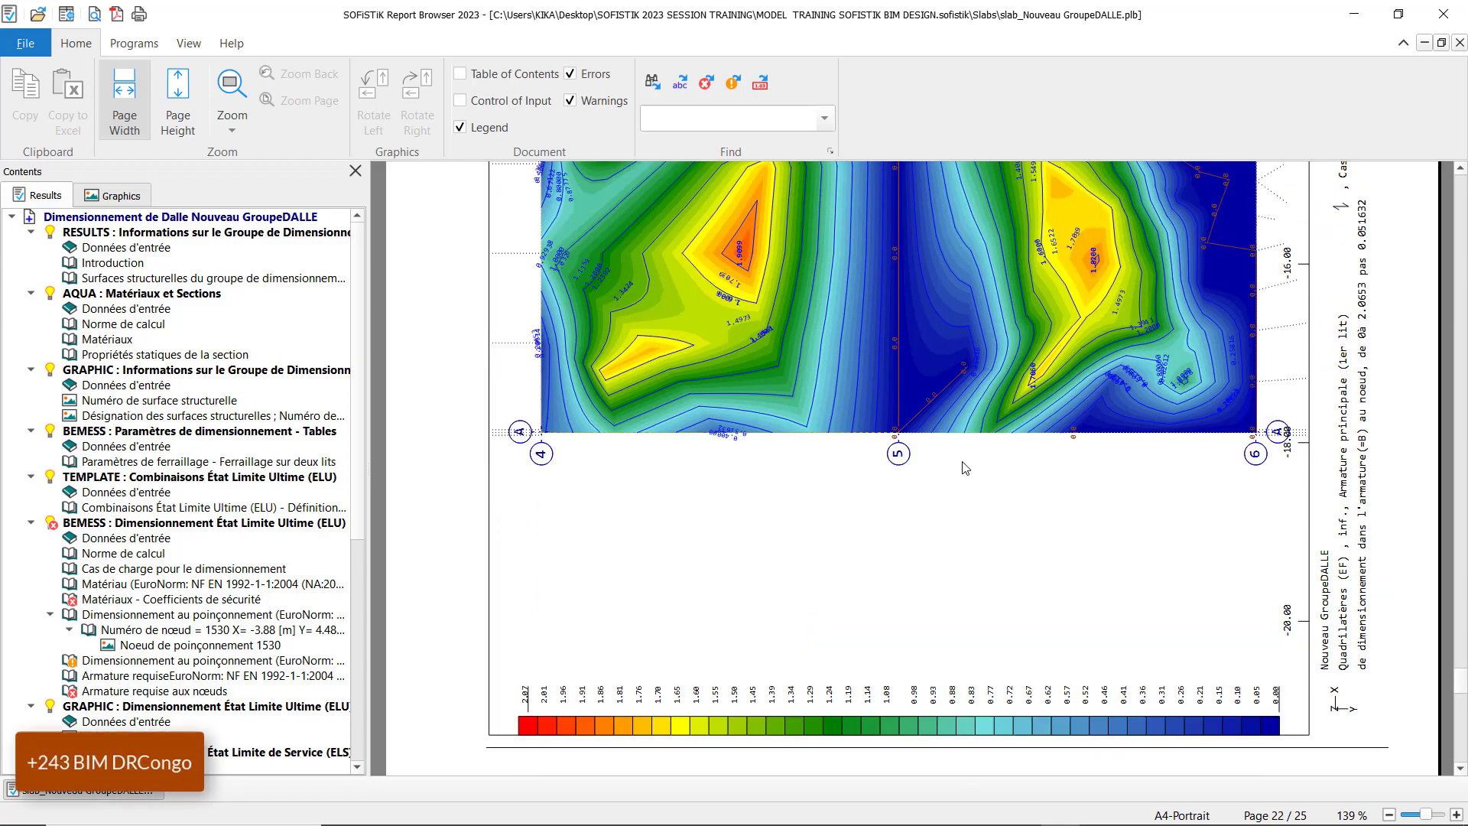
{"action": "scroll", "coordinate": [965, 468], "scroll_direction": "up", "scroll_amount": 5}
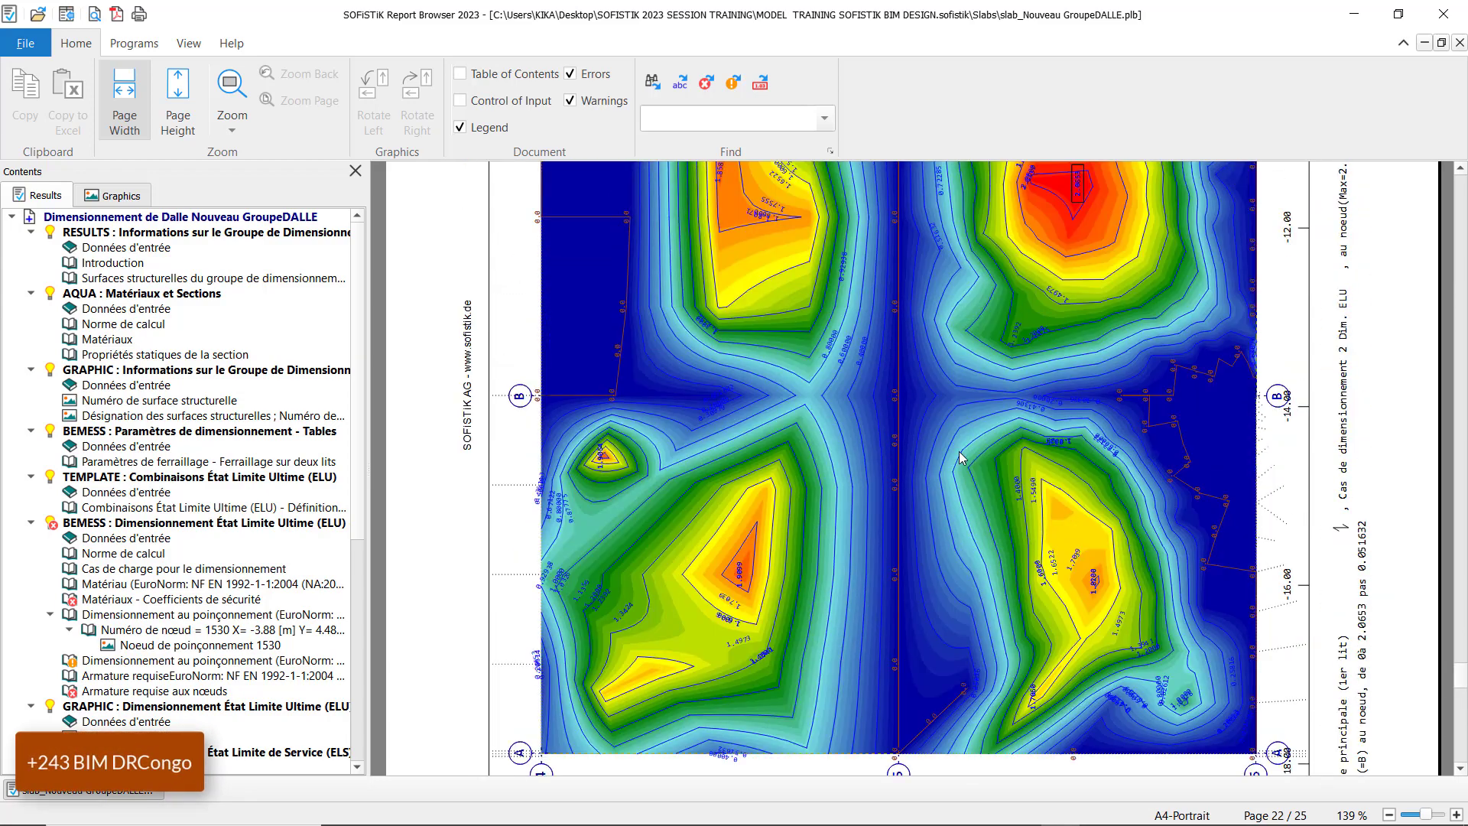
{"action": "scroll", "coordinate": [962, 457], "scroll_direction": "up", "scroll_amount": 3}
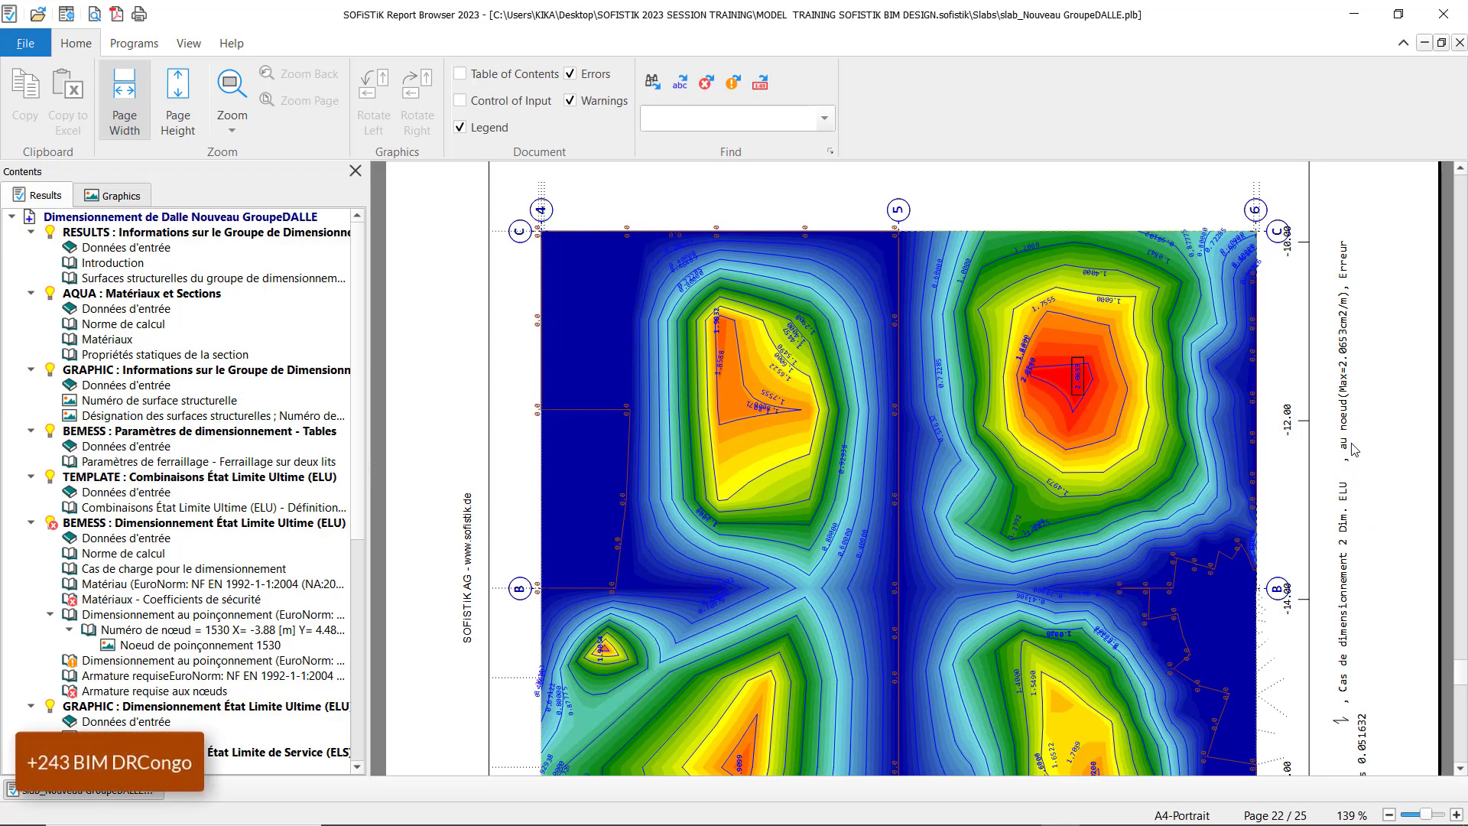
{"action": "scroll", "coordinate": [1354, 450], "scroll_direction": "down", "scroll_amount": 1}
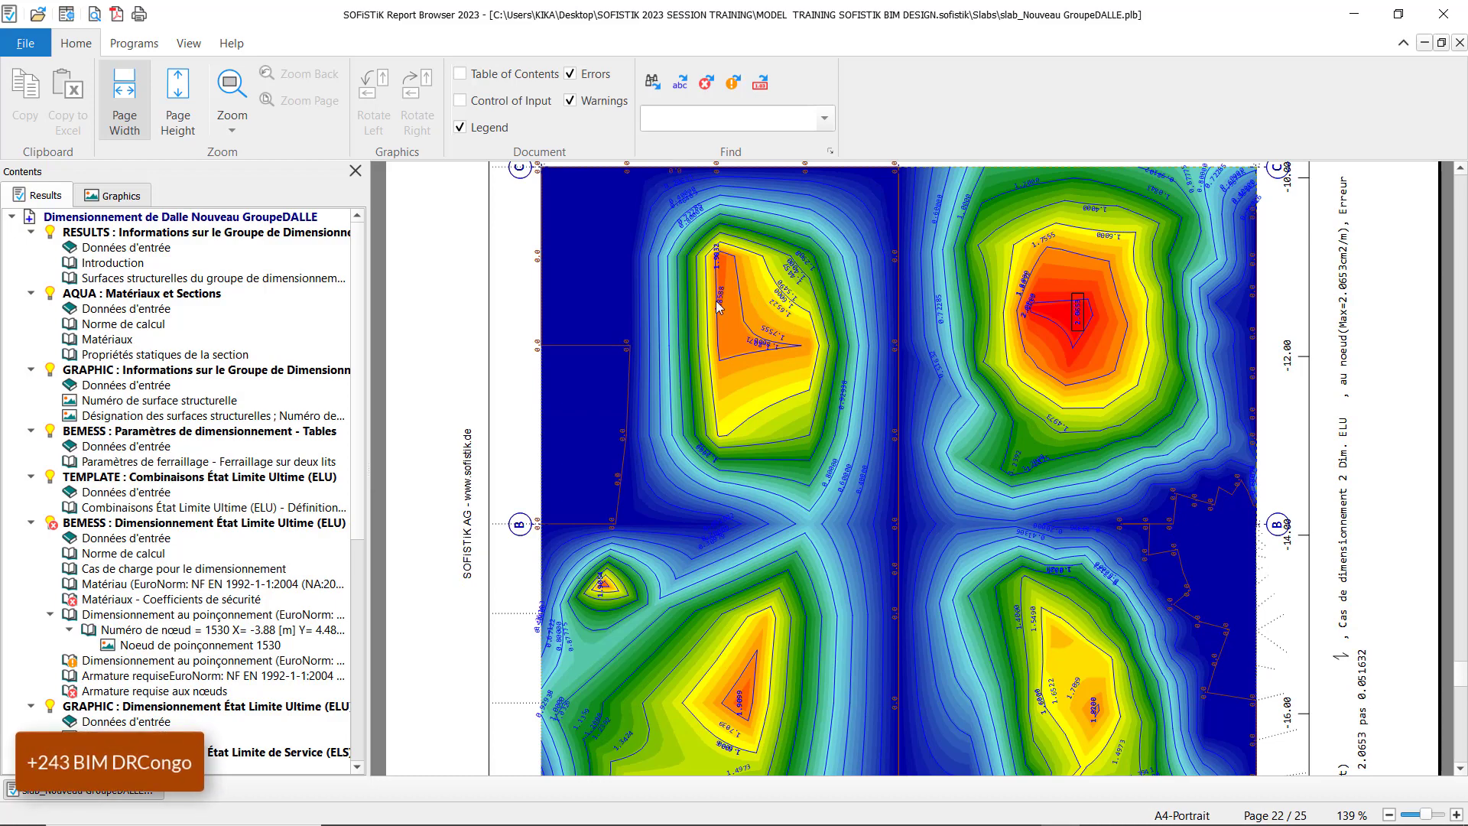
{"action": "scroll", "coordinate": [664, 374], "scroll_direction": "down", "scroll_amount": 6}
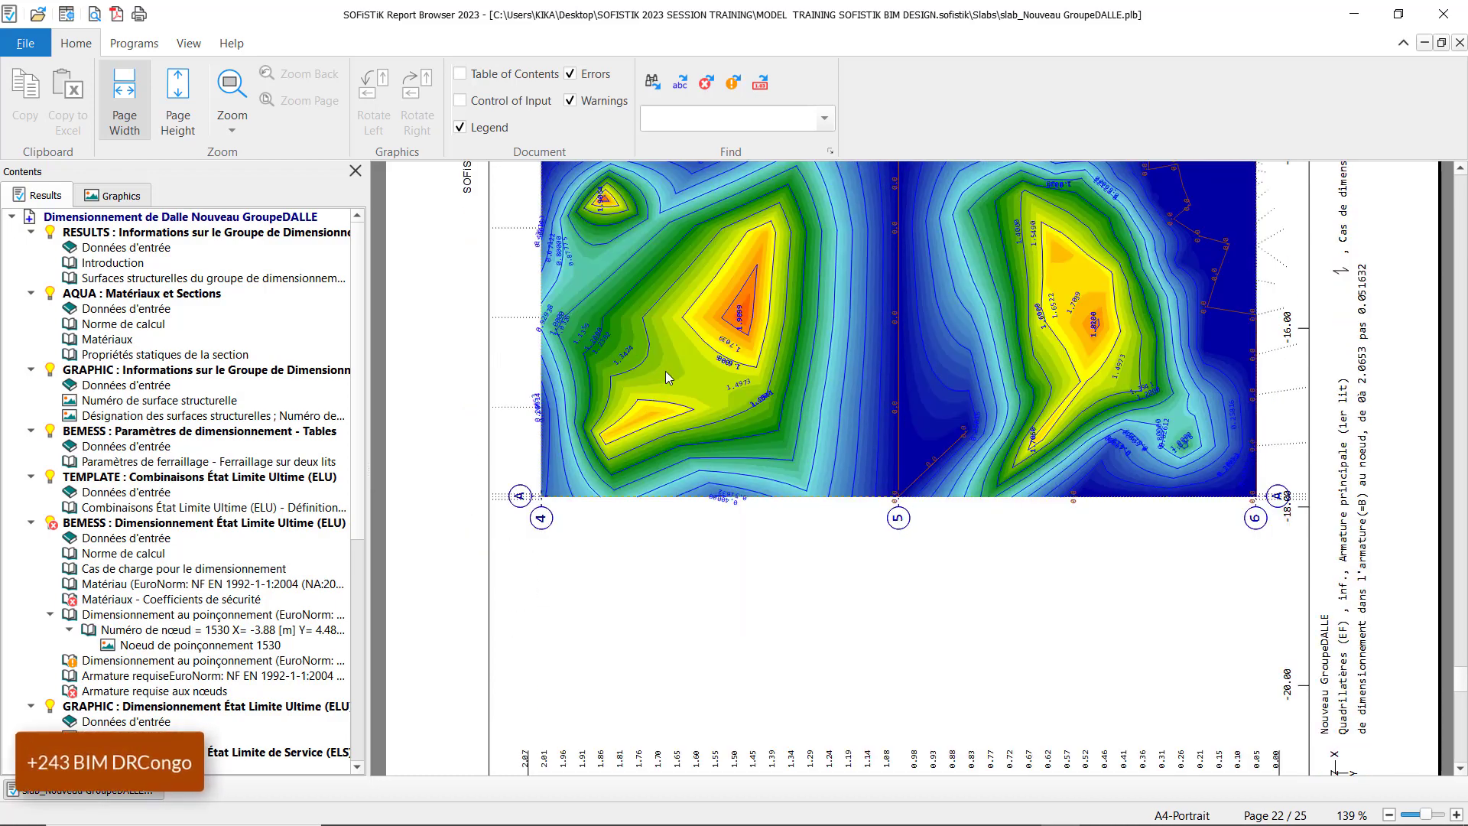
{"action": "scroll", "coordinate": [665, 370], "scroll_direction": "down", "scroll_amount": 1}
Review the lower-layer transverse reinforcement map on page 23 and the shear reinforcement map on page 24
{"action": "scroll", "coordinate": [665, 373], "scroll_direction": "down", "scroll_amount": 12}
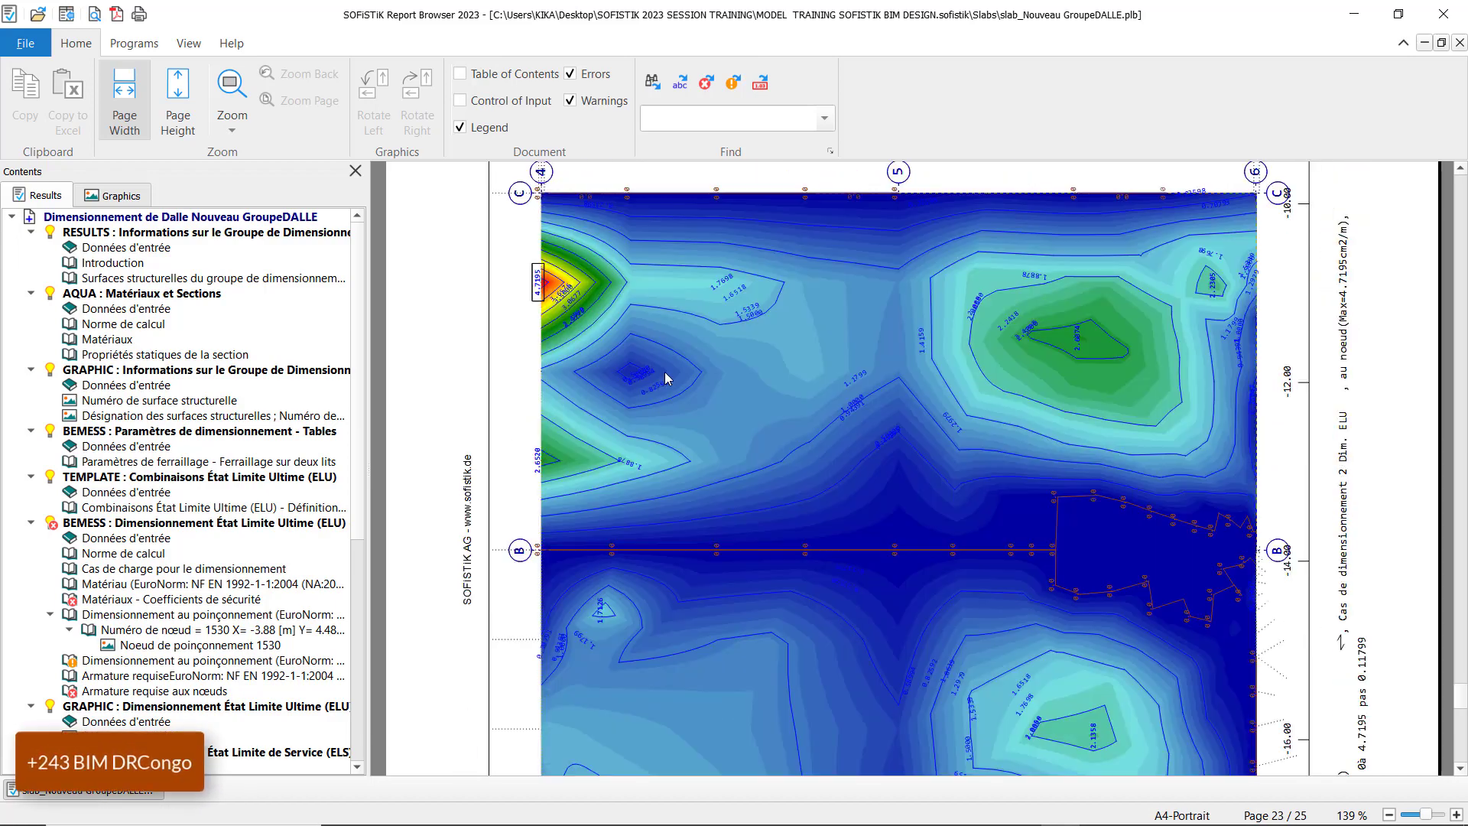
{"action": "scroll", "coordinate": [663, 365], "scroll_direction": "down", "scroll_amount": 10}
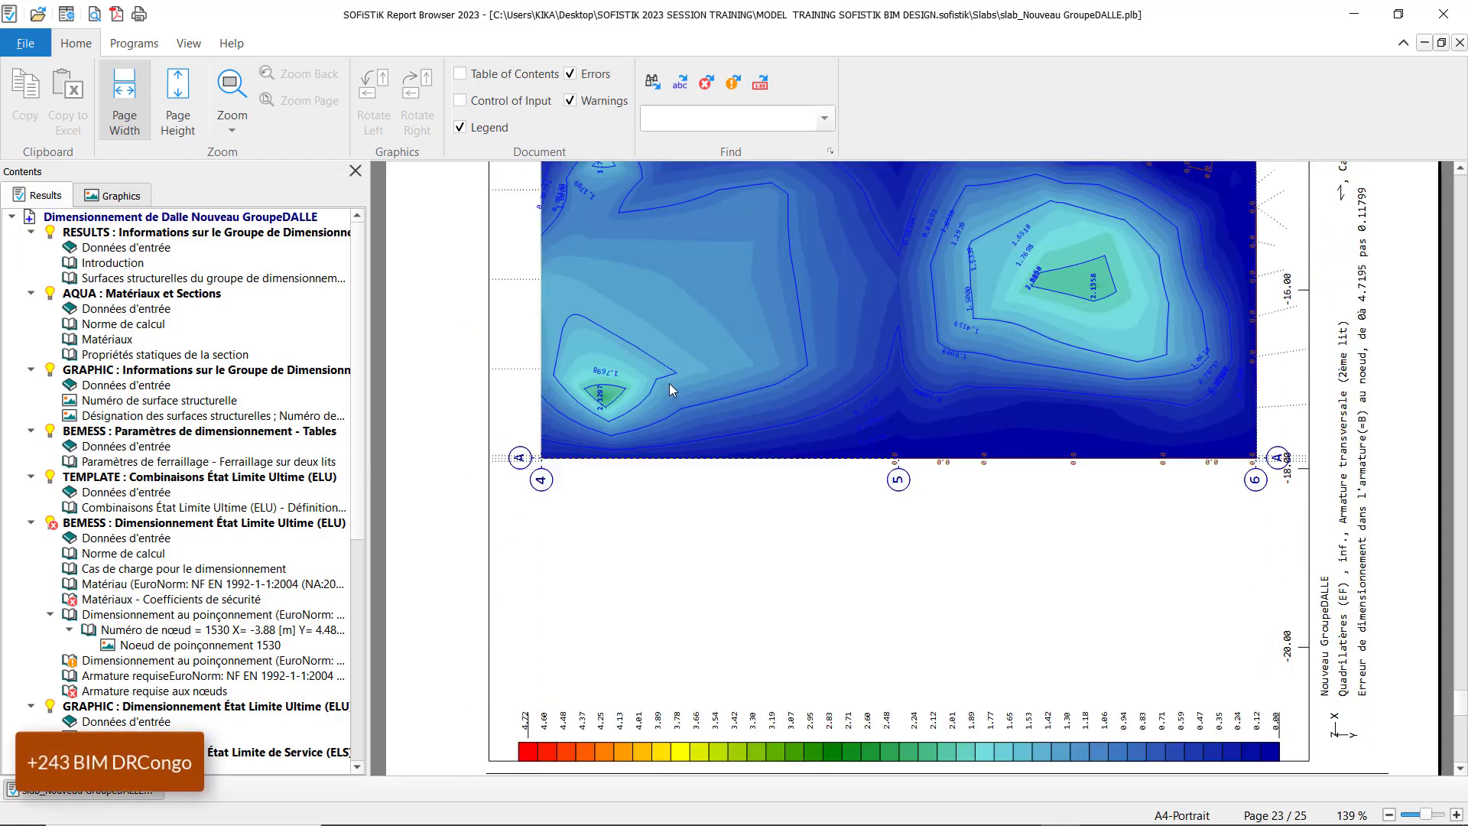
{"action": "scroll", "coordinate": [667, 442], "scroll_direction": "down", "scroll_amount": 10}
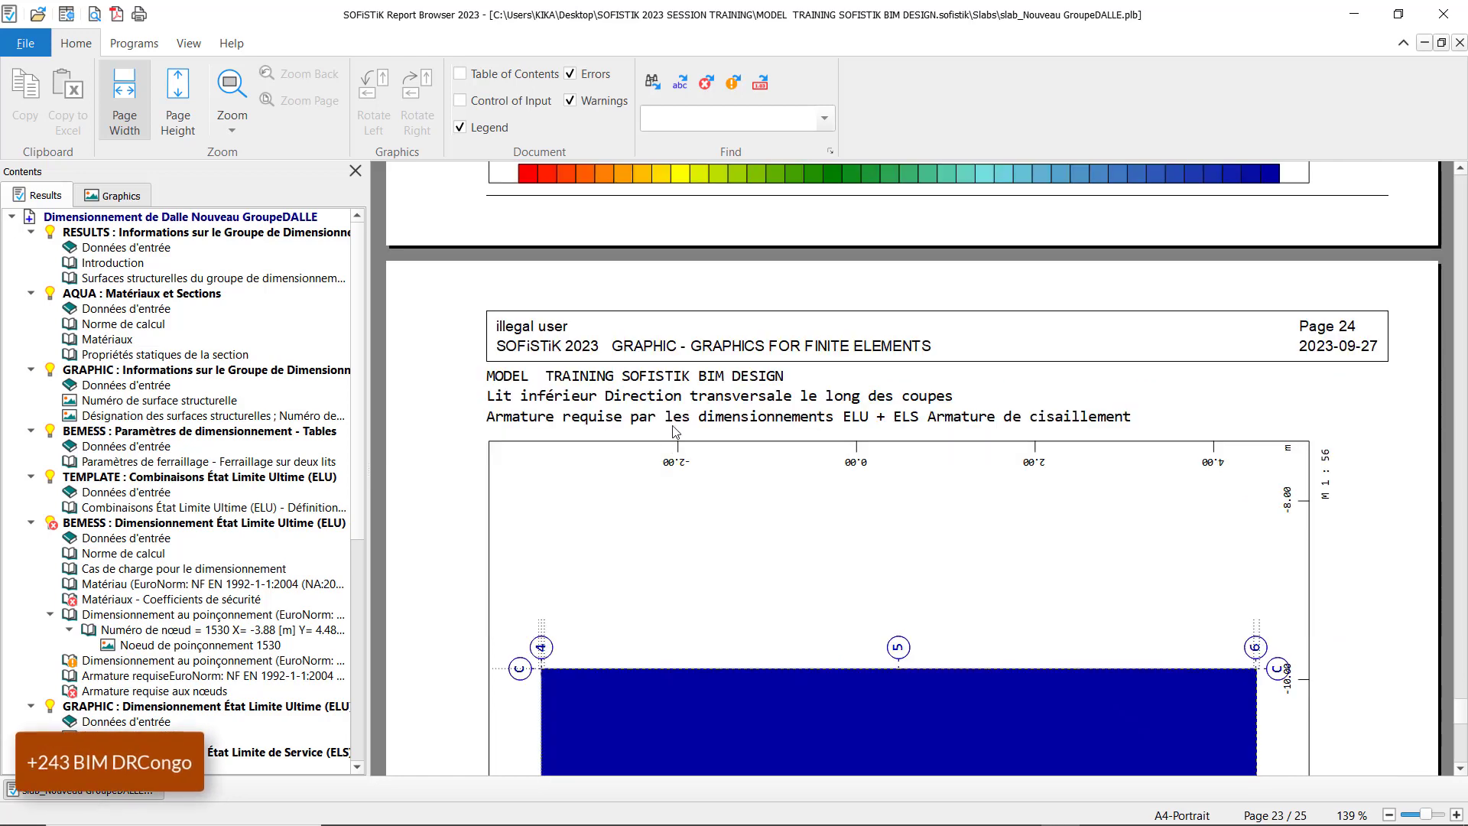
{"action": "scroll", "coordinate": [682, 406], "scroll_direction": "up", "scroll_amount": 5}
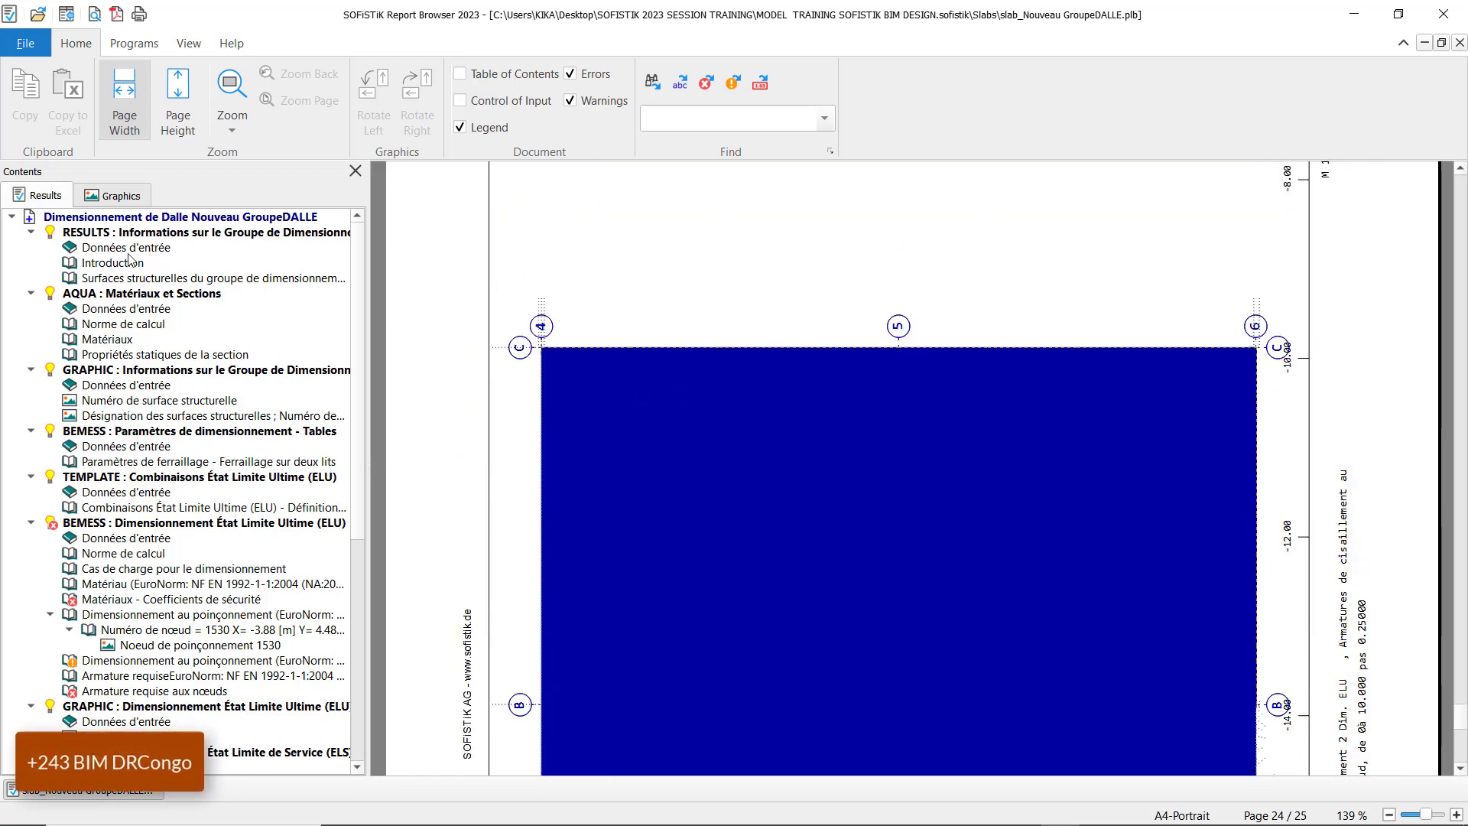
Export the slab report to DOCX with the Basic.docx template and embedded images, and save the file
{"action": "left_click", "coordinate": [27, 43]}
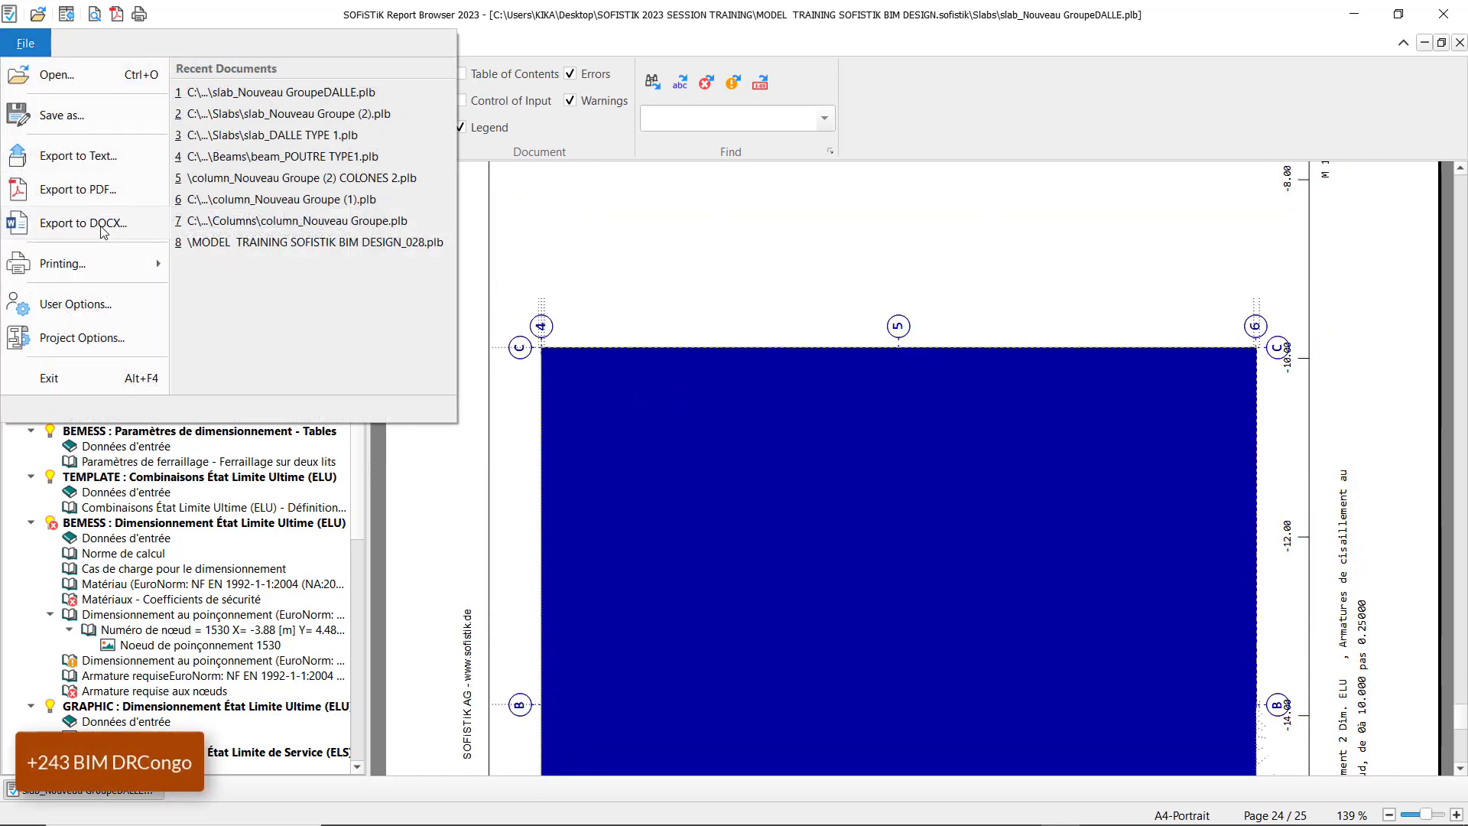
{"action": "left_click", "coordinate": [82, 222]}
{"action": "left_click", "coordinate": [750, 544]}
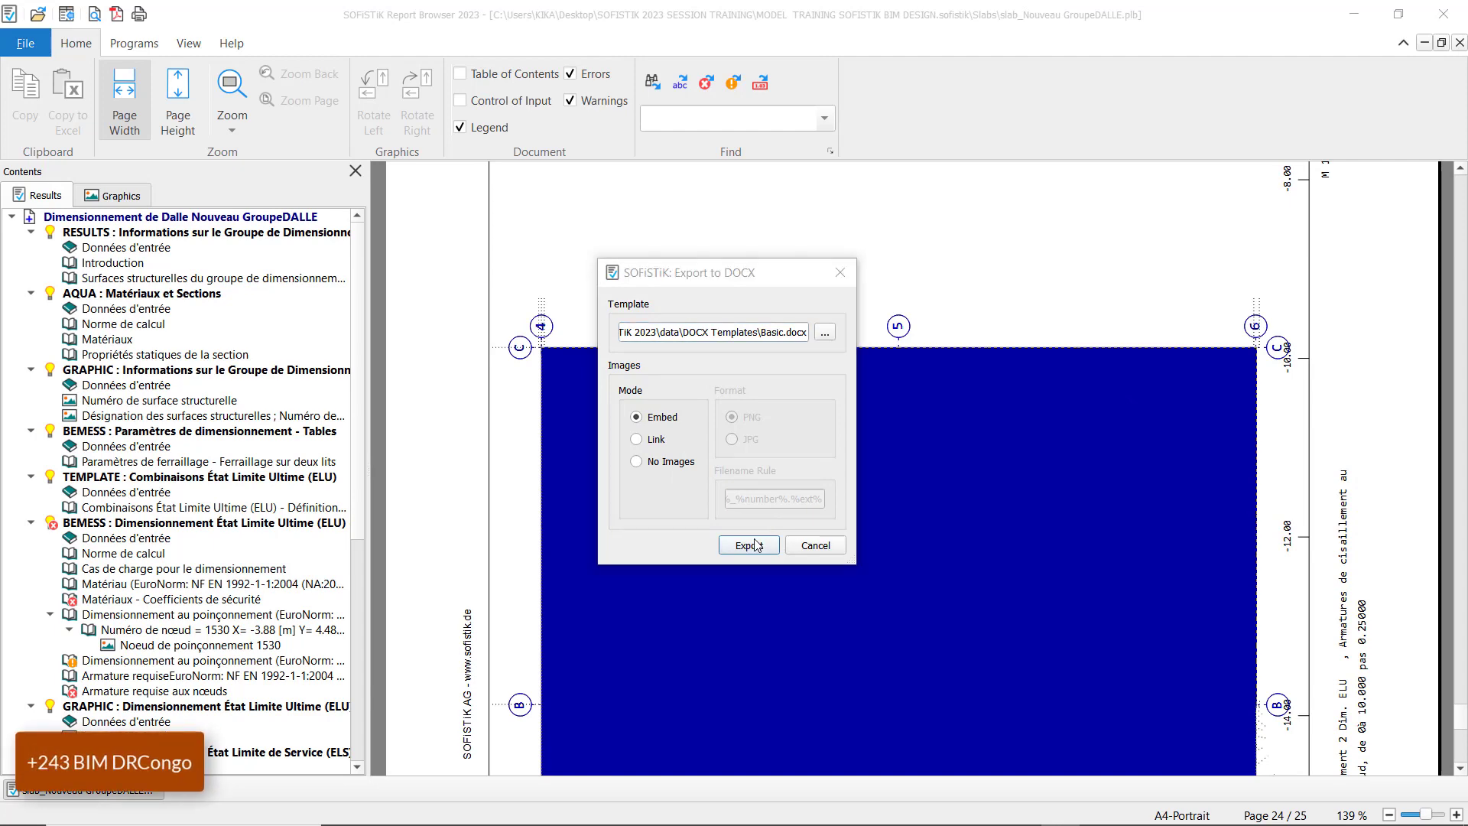
{"action": "left_click", "coordinate": [1170, 715]}
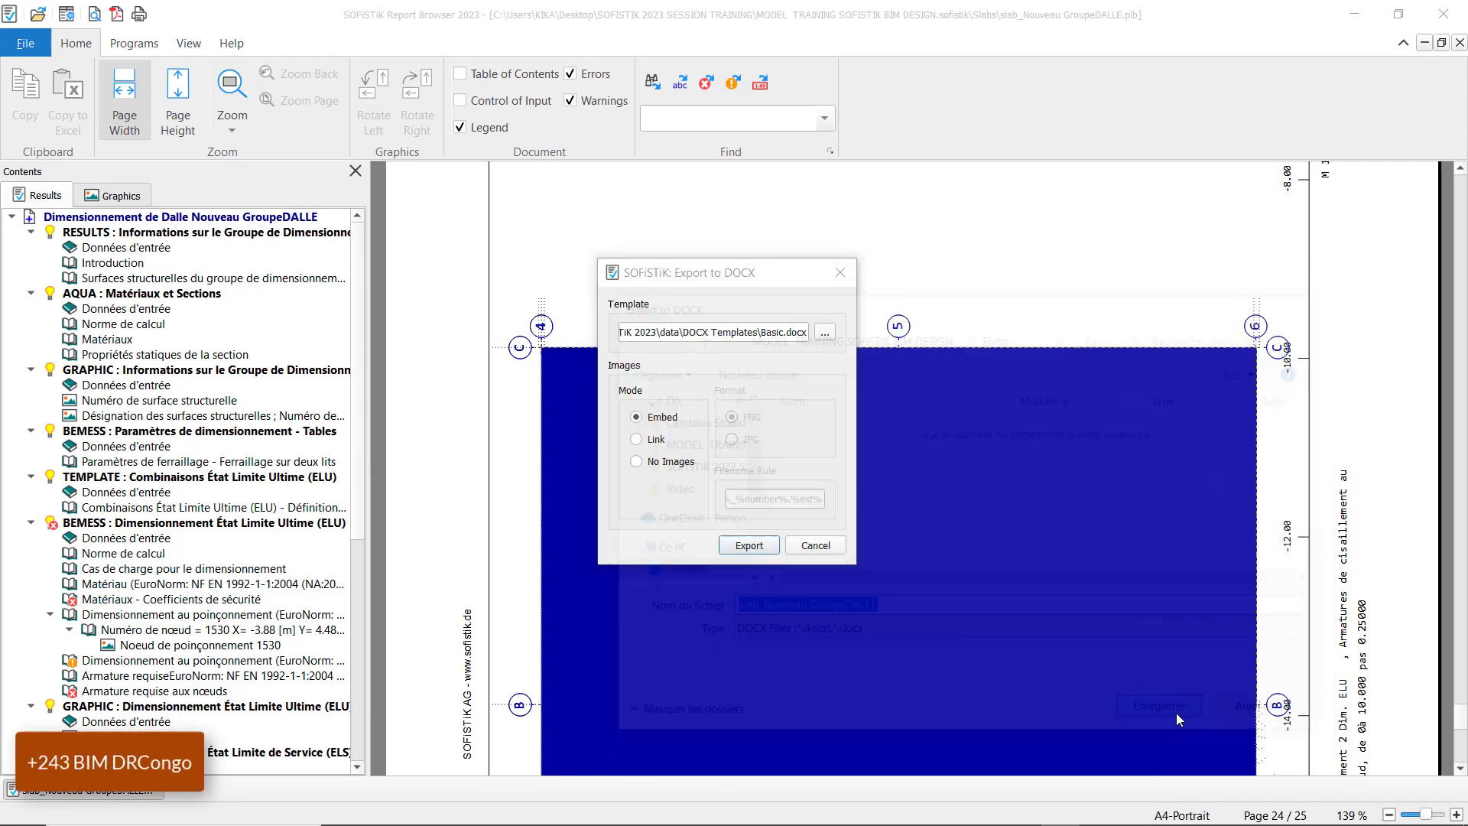
Switch to Revit and check the properties of the Niveau 8 floor slab in the 3D Adjusted Analytical view
{"action": "key", "text": "alt+Tab"}
{"action": "key", "text": "alt+Tab"}
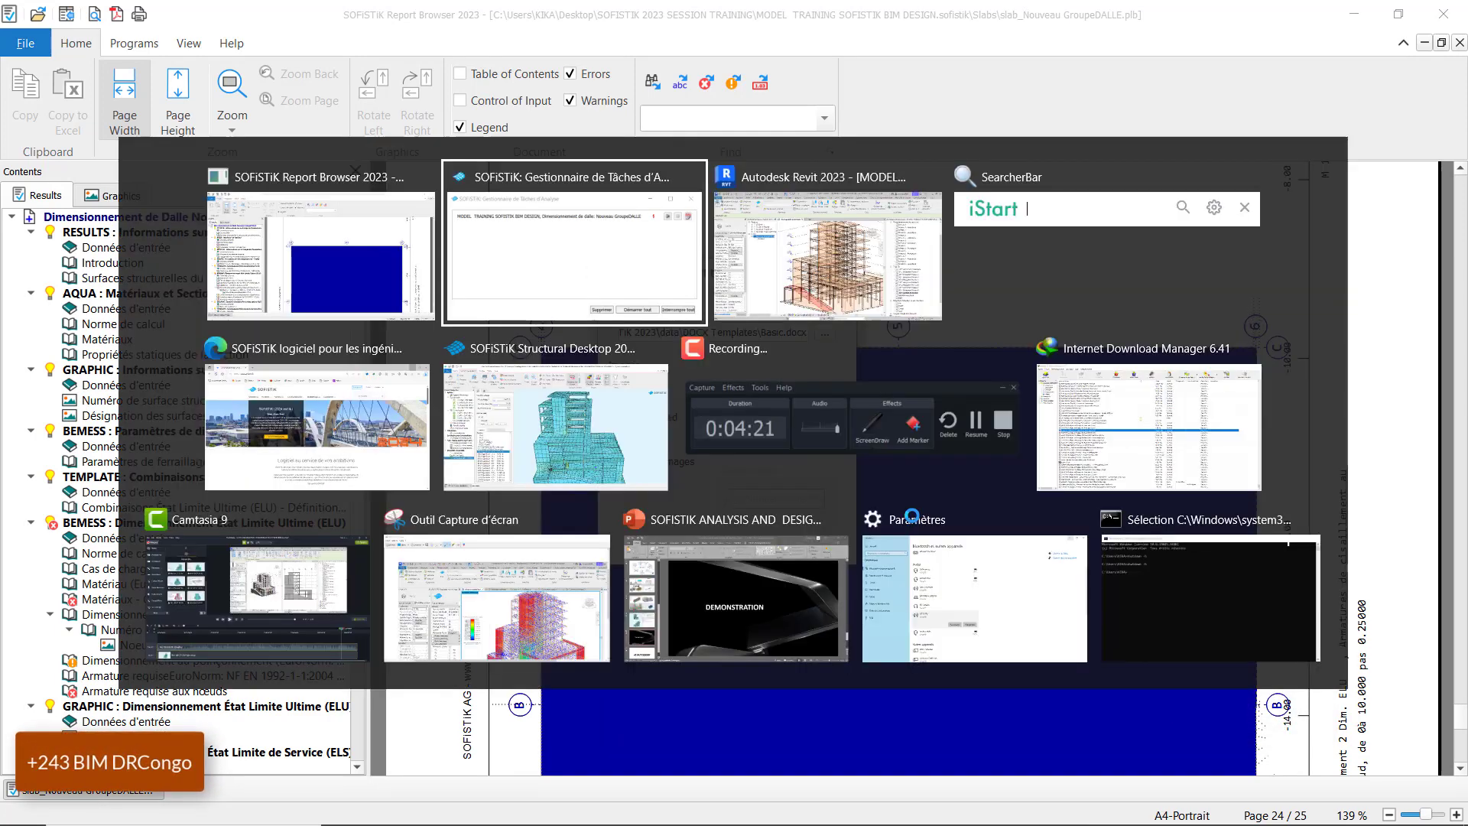
{"action": "scroll", "coordinate": [709, 608], "scroll_direction": "down", "scroll_amount": 4}
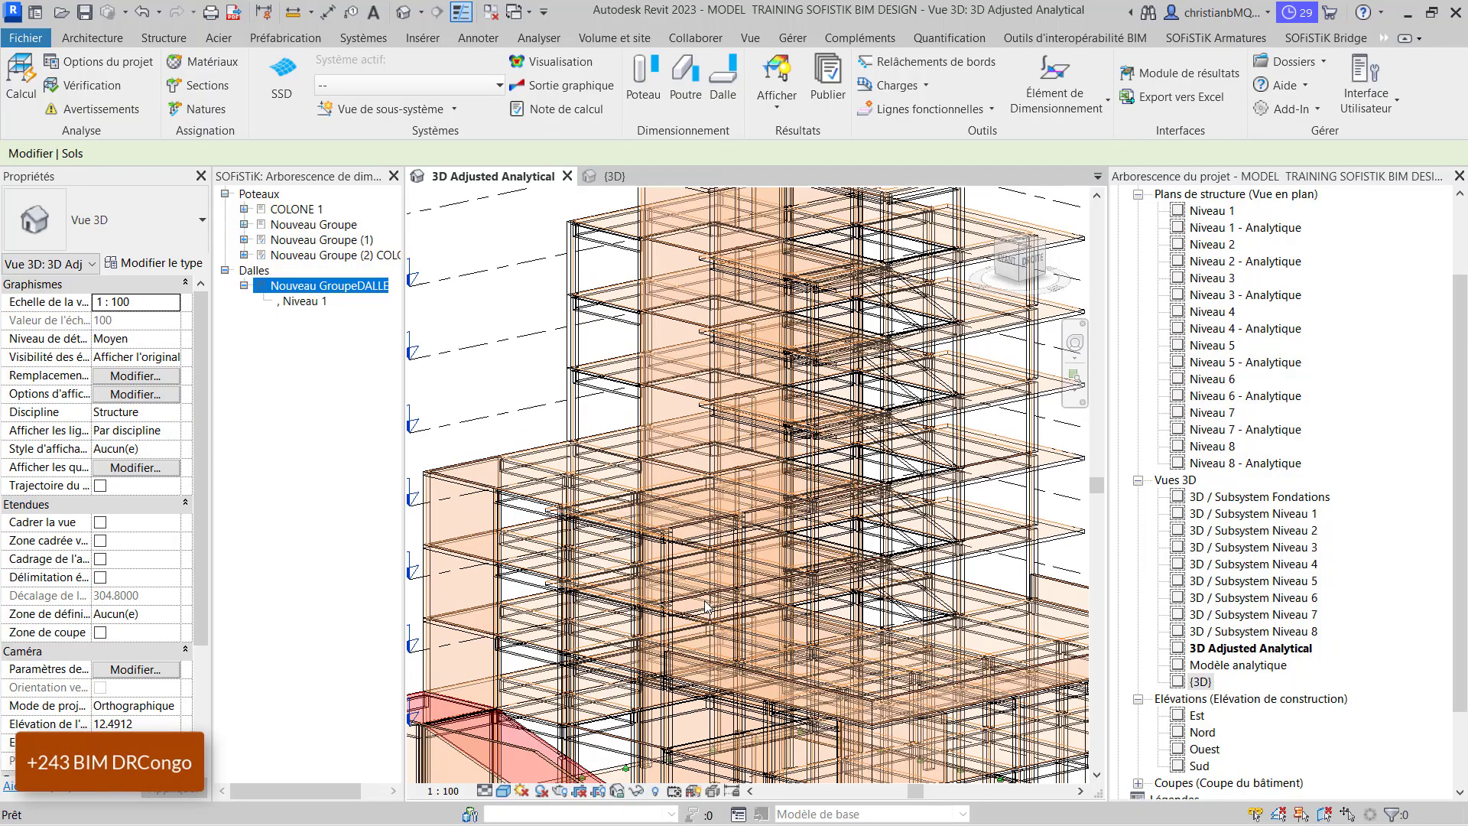
{"action": "scroll", "coordinate": [760, 352], "scroll_direction": "up", "scroll_amount": 3}
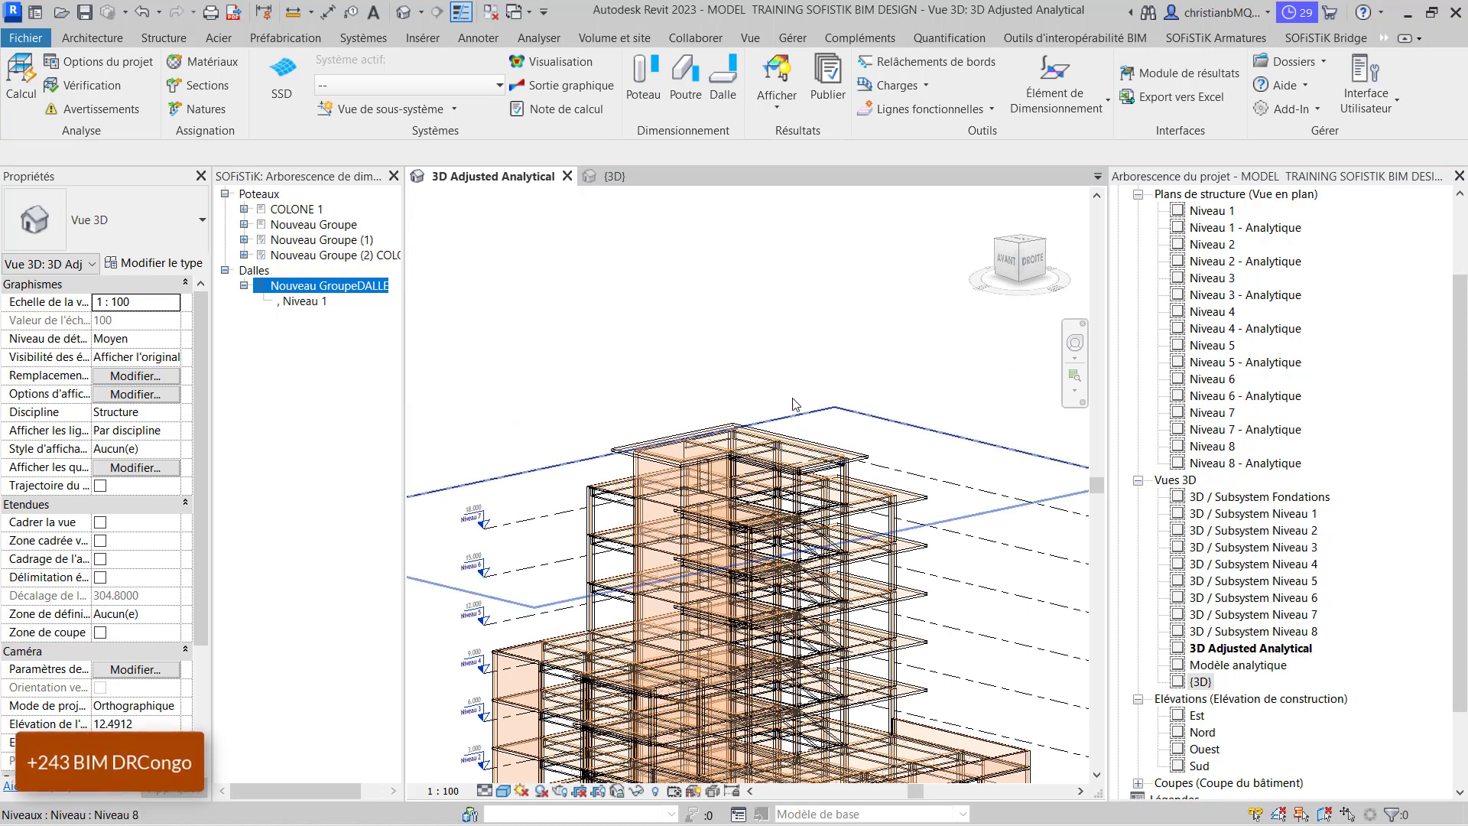
{"action": "scroll", "coordinate": [792, 401], "scroll_direction": "up", "scroll_amount": 2}
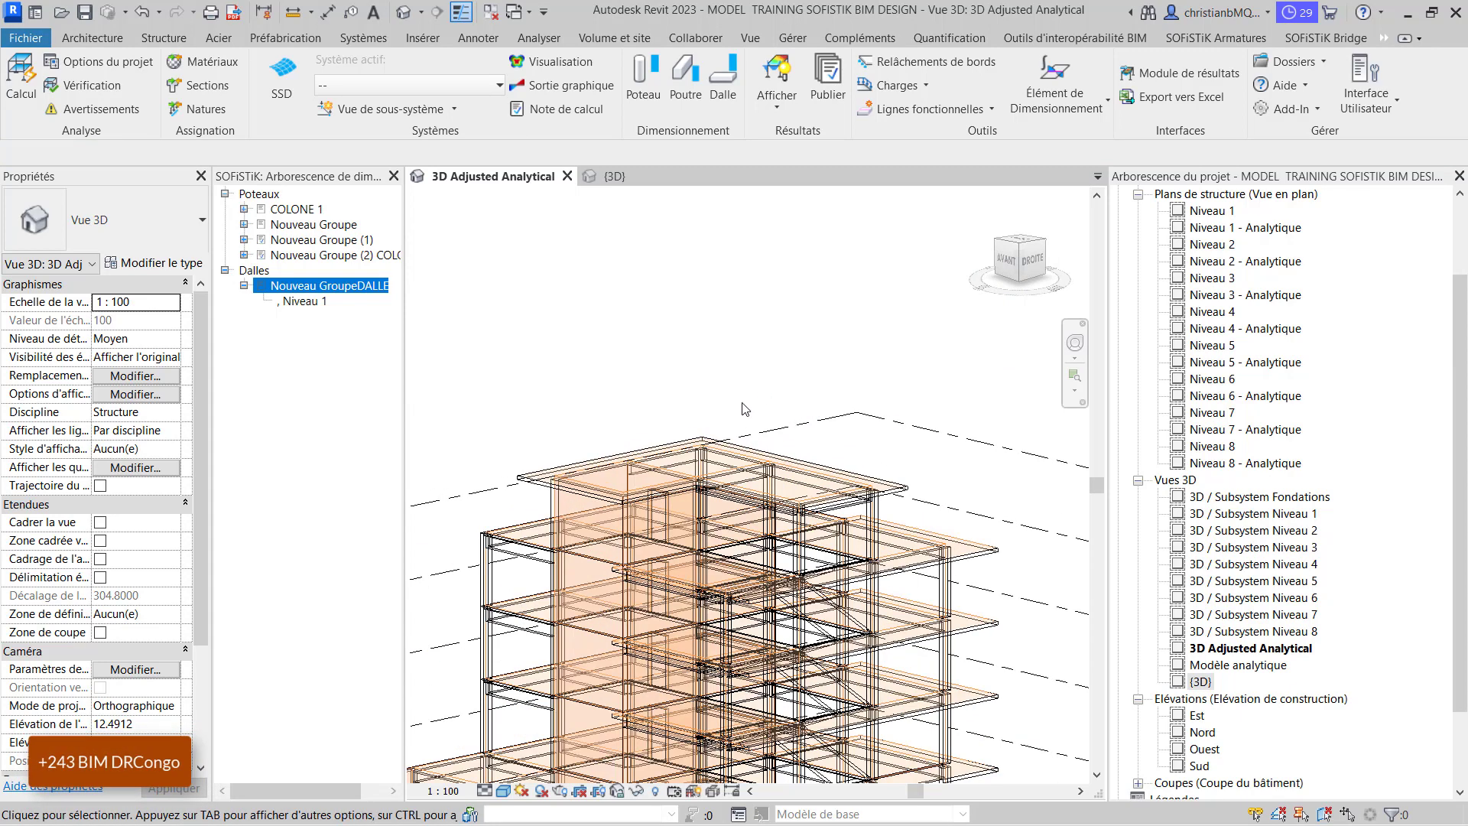
{"action": "left_click", "coordinate": [787, 453]}
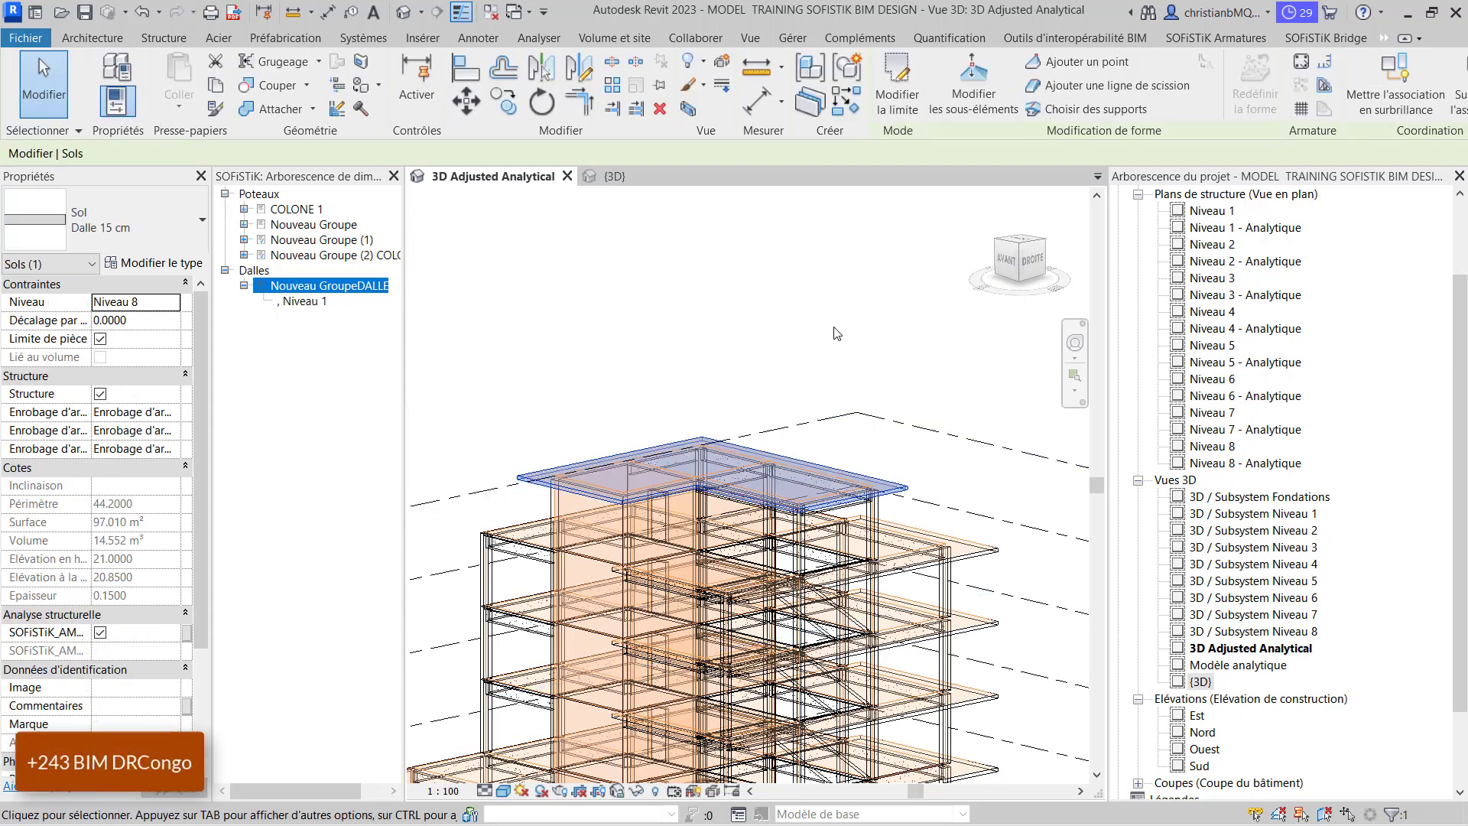
{"action": "left_click", "coordinate": [835, 330]}
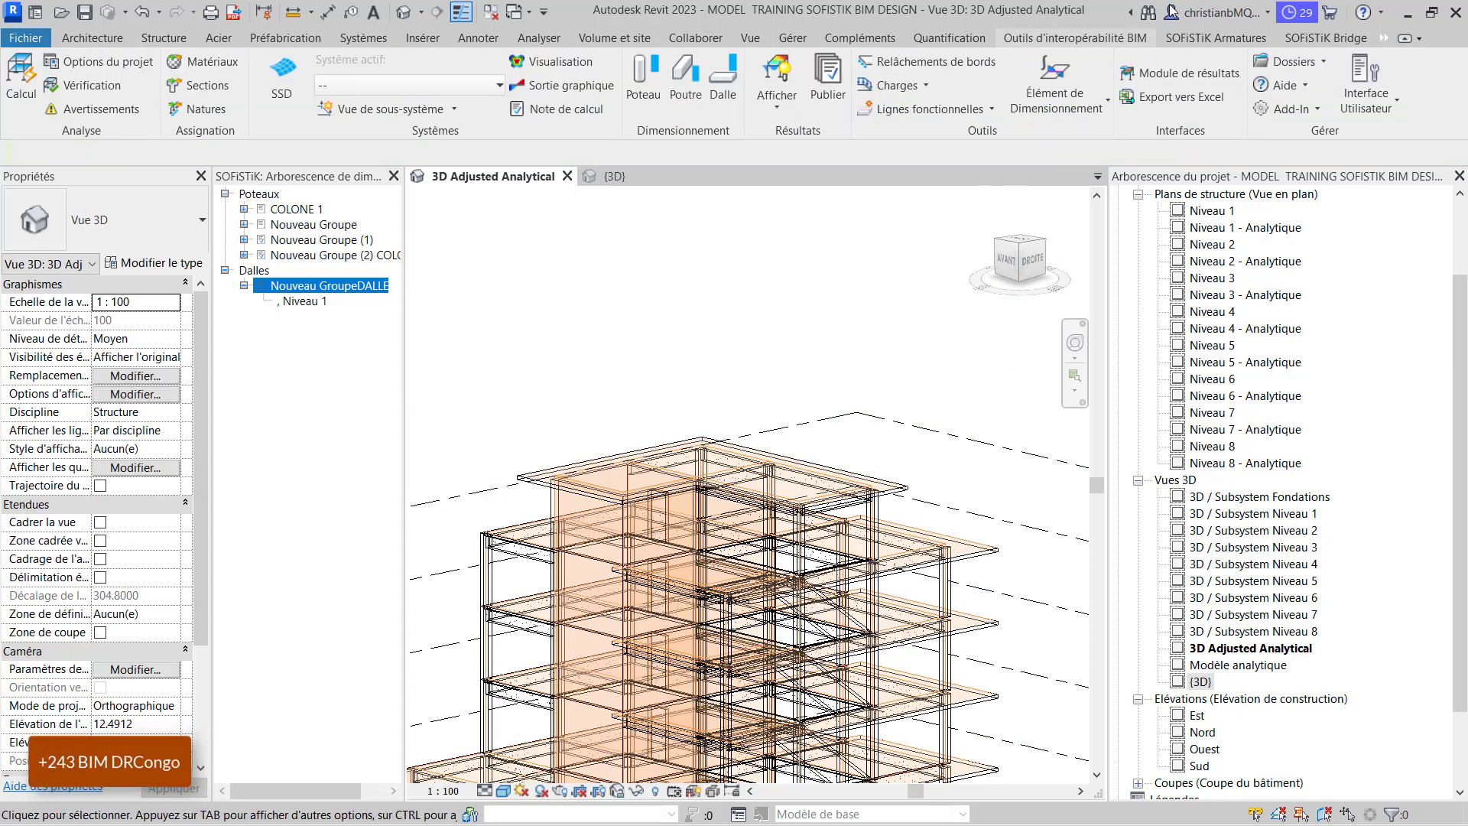
Start a SOFiSTiK slab design with the 15 cm Niveau 8 slab as the selected element and finish the selection
{"action": "left_click", "coordinate": [1384, 38]}
{"action": "left_click", "coordinate": [1417, 76]}
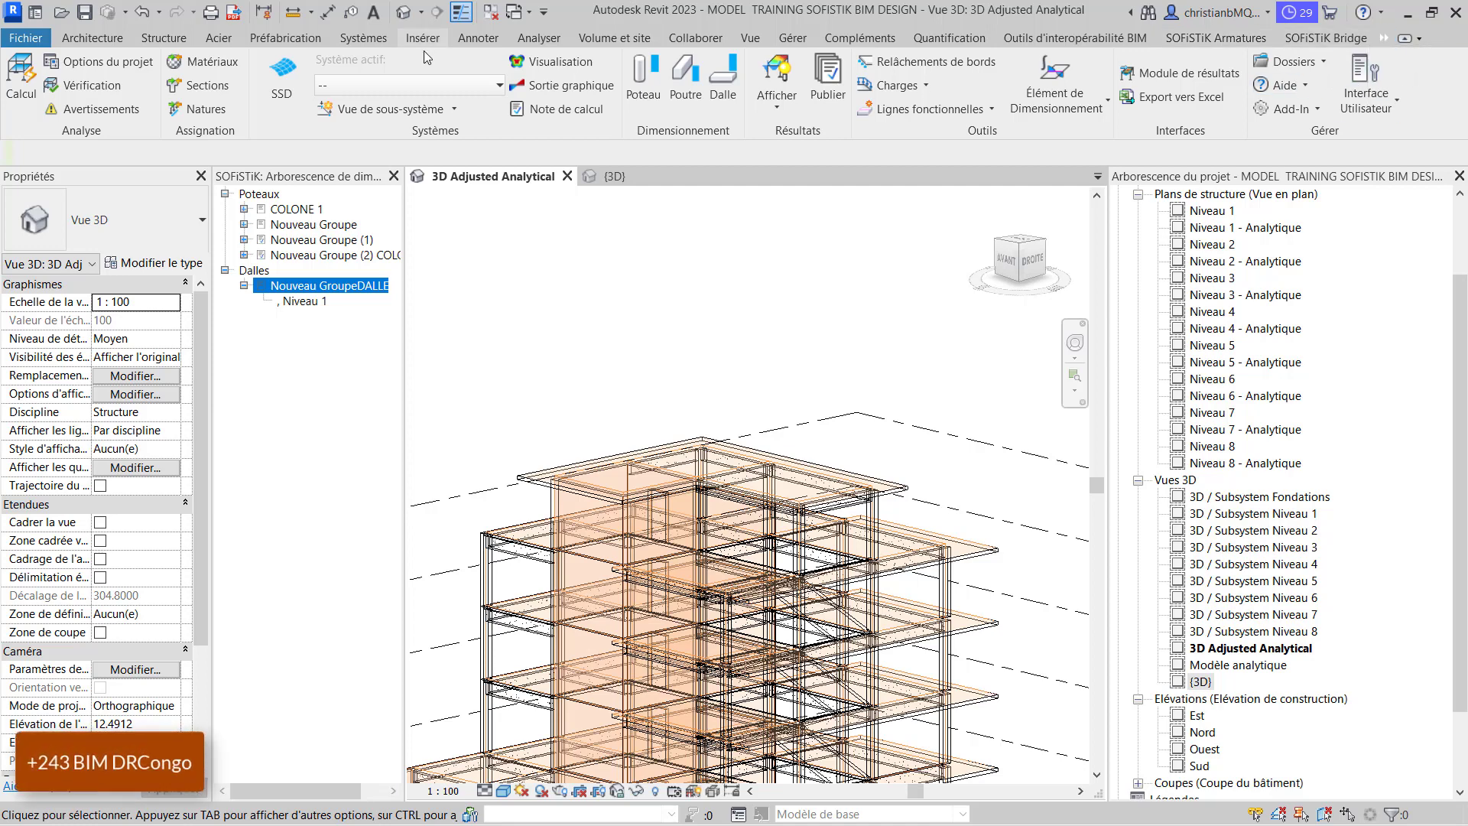
{"action": "left_click", "coordinate": [723, 91]}
{"action": "left_click", "coordinate": [847, 474]}
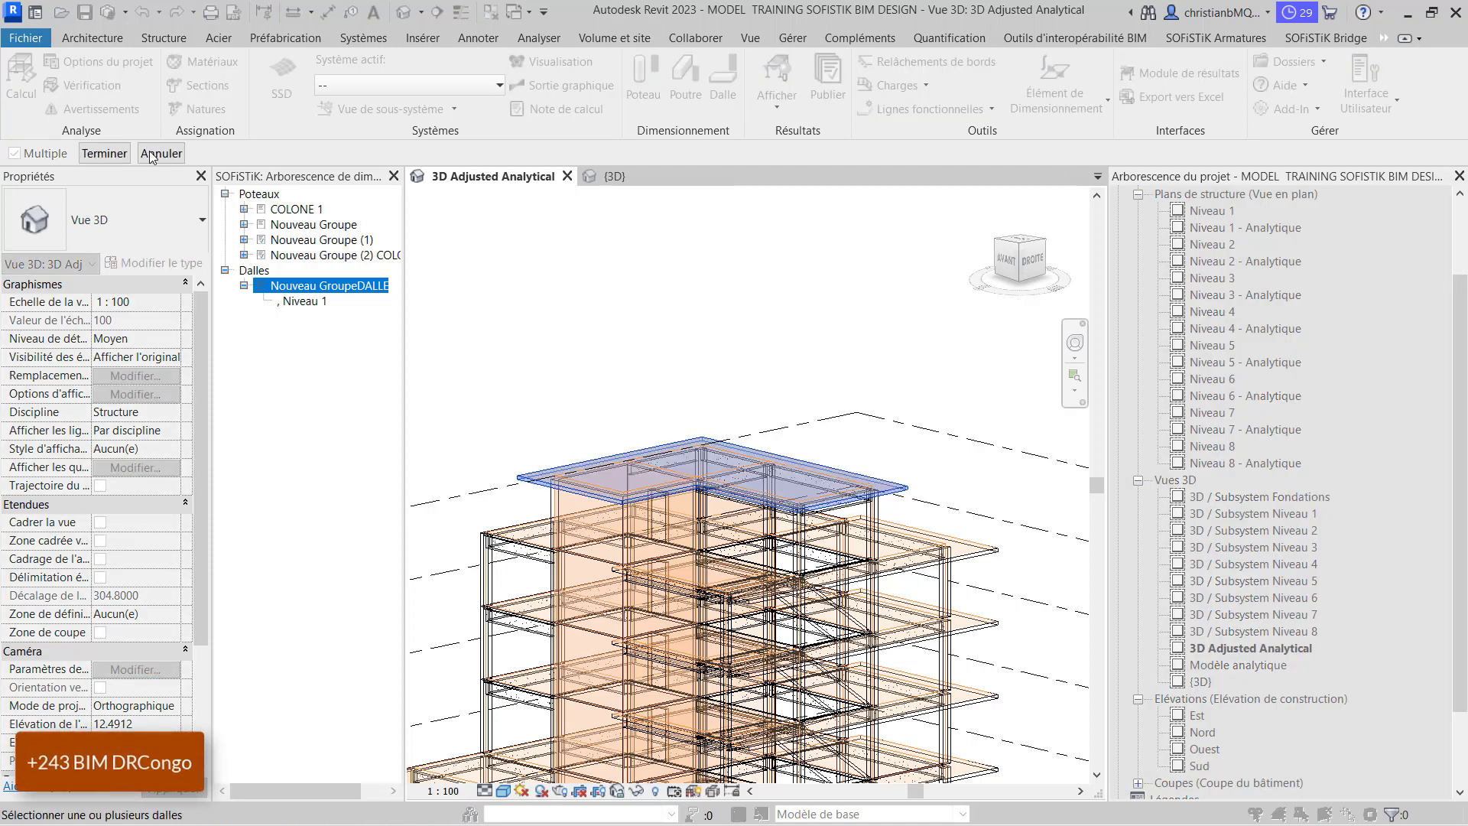
{"action": "left_click", "coordinate": [103, 154]}
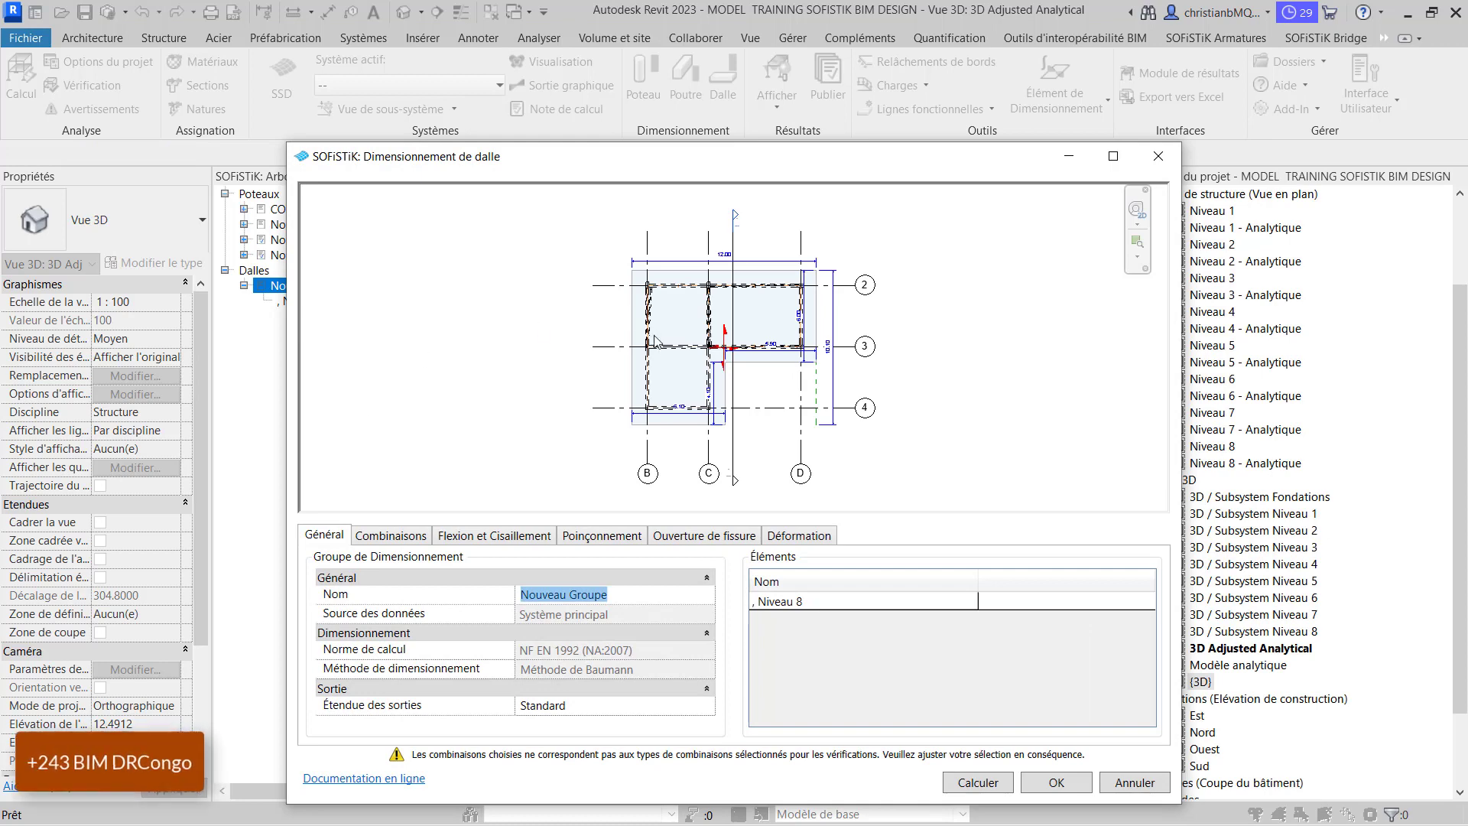
Examine the outline dimensions, grid lines and supporting walls of the Niveau 8 slab in the design preview
{"action": "scroll", "coordinate": [656, 340], "scroll_direction": "up", "scroll_amount": 3}
{"action": "scroll", "coordinate": [671, 429], "scroll_direction": "down", "scroll_amount": 2}
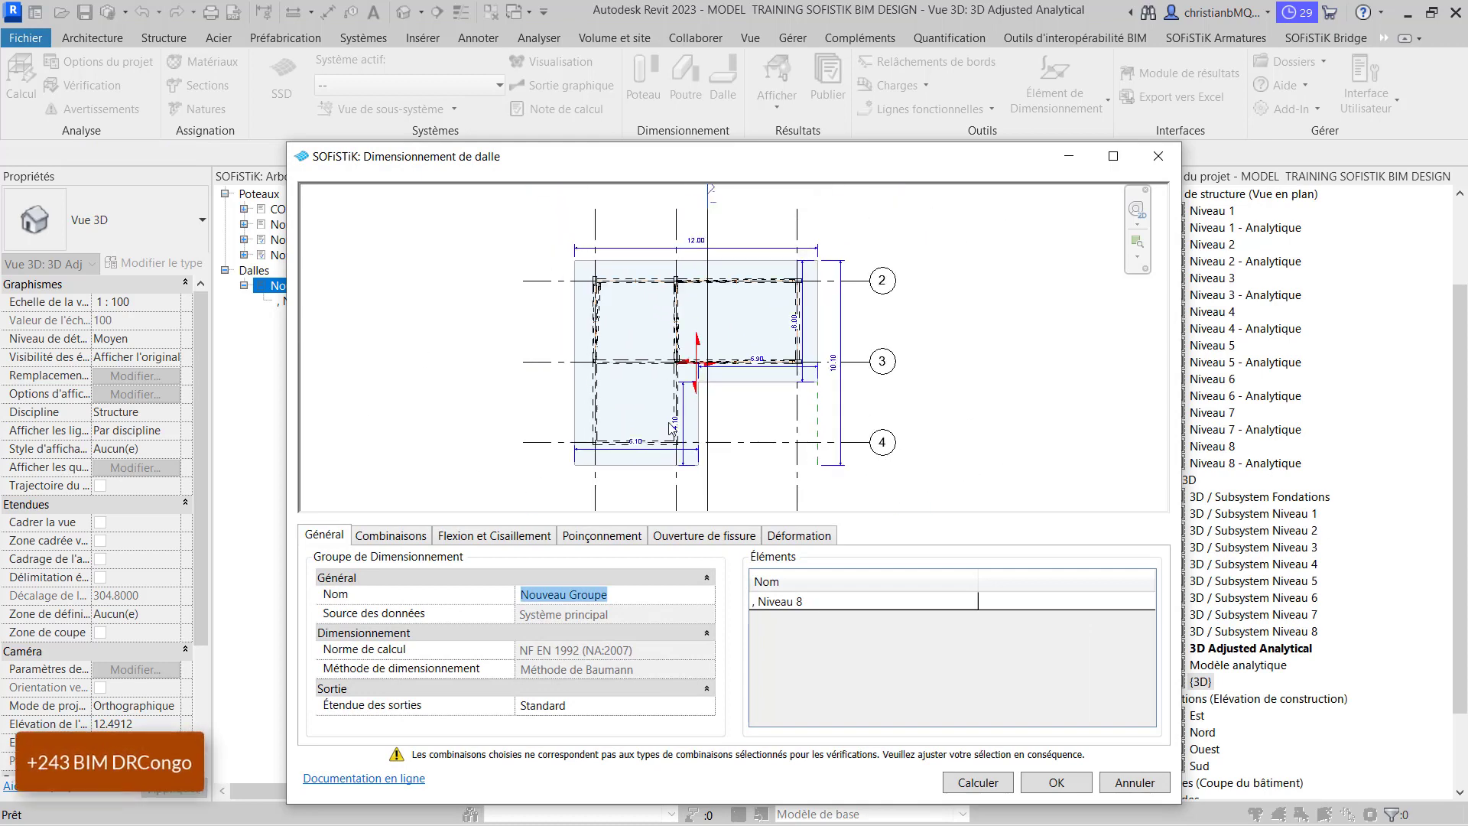
{"action": "scroll", "coordinate": [672, 428], "scroll_direction": "up", "scroll_amount": 2}
{"action": "scroll", "coordinate": [610, 443], "scroll_direction": "up", "scroll_amount": 1}
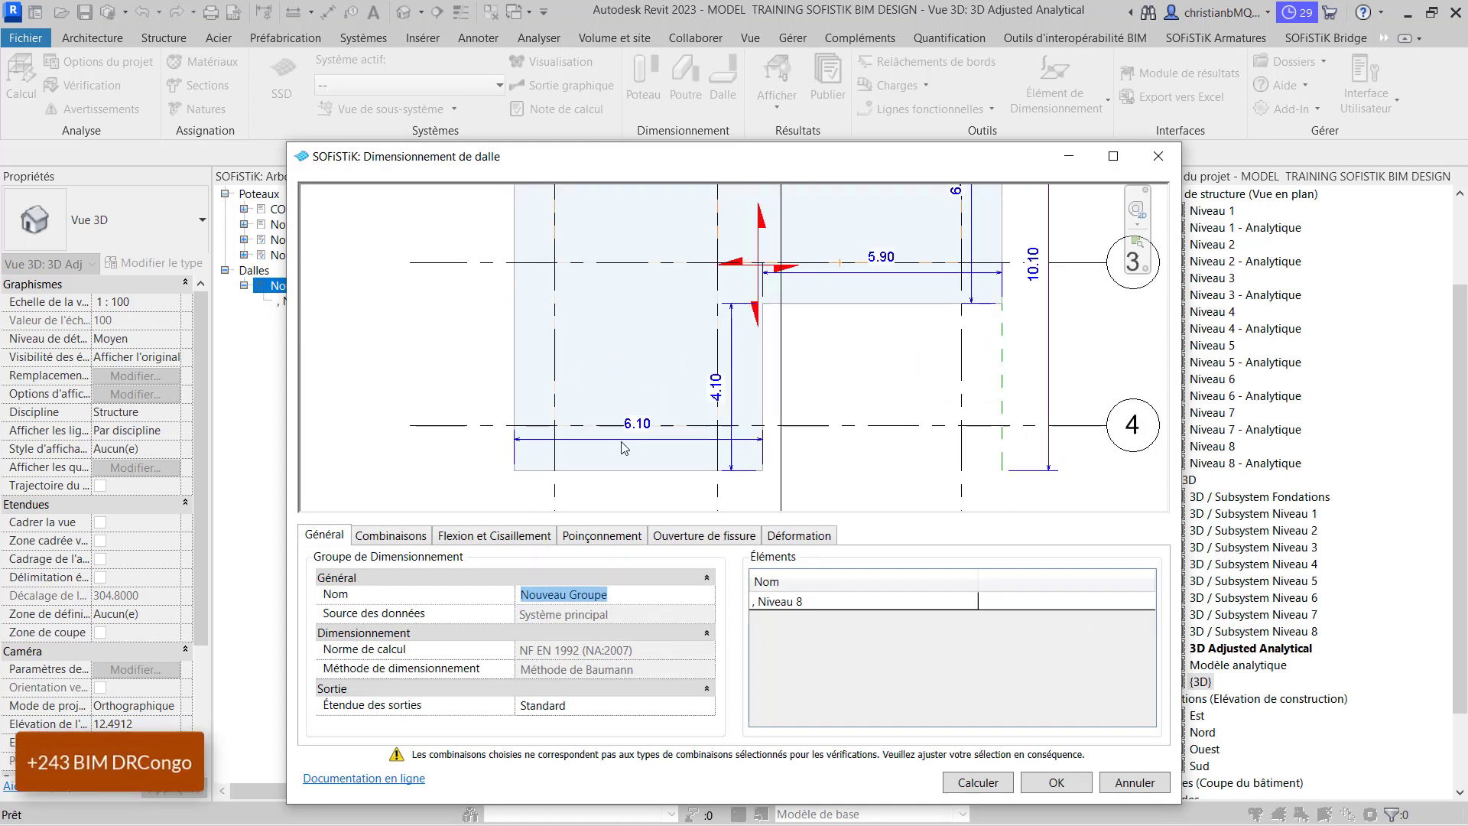
{"action": "scroll", "coordinate": [634, 428], "scroll_direction": "down", "scroll_amount": 2}
{"action": "scroll", "coordinate": [648, 432], "scroll_direction": "down", "scroll_amount": 1}
{"action": "scroll", "coordinate": [648, 433], "scroll_direction": "up", "scroll_amount": 2}
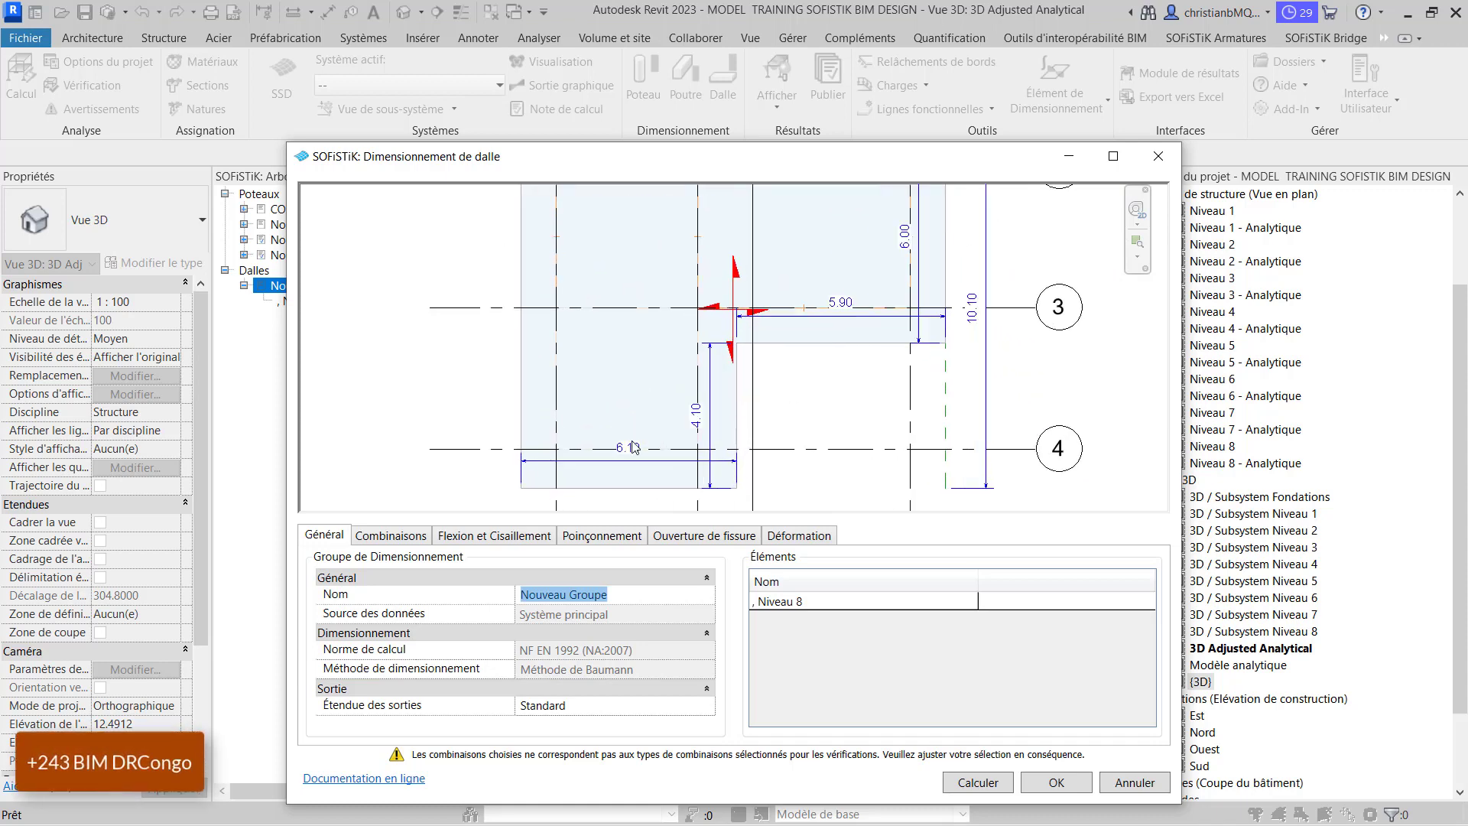
{"action": "scroll", "coordinate": [644, 453], "scroll_direction": "down", "scroll_amount": 1}
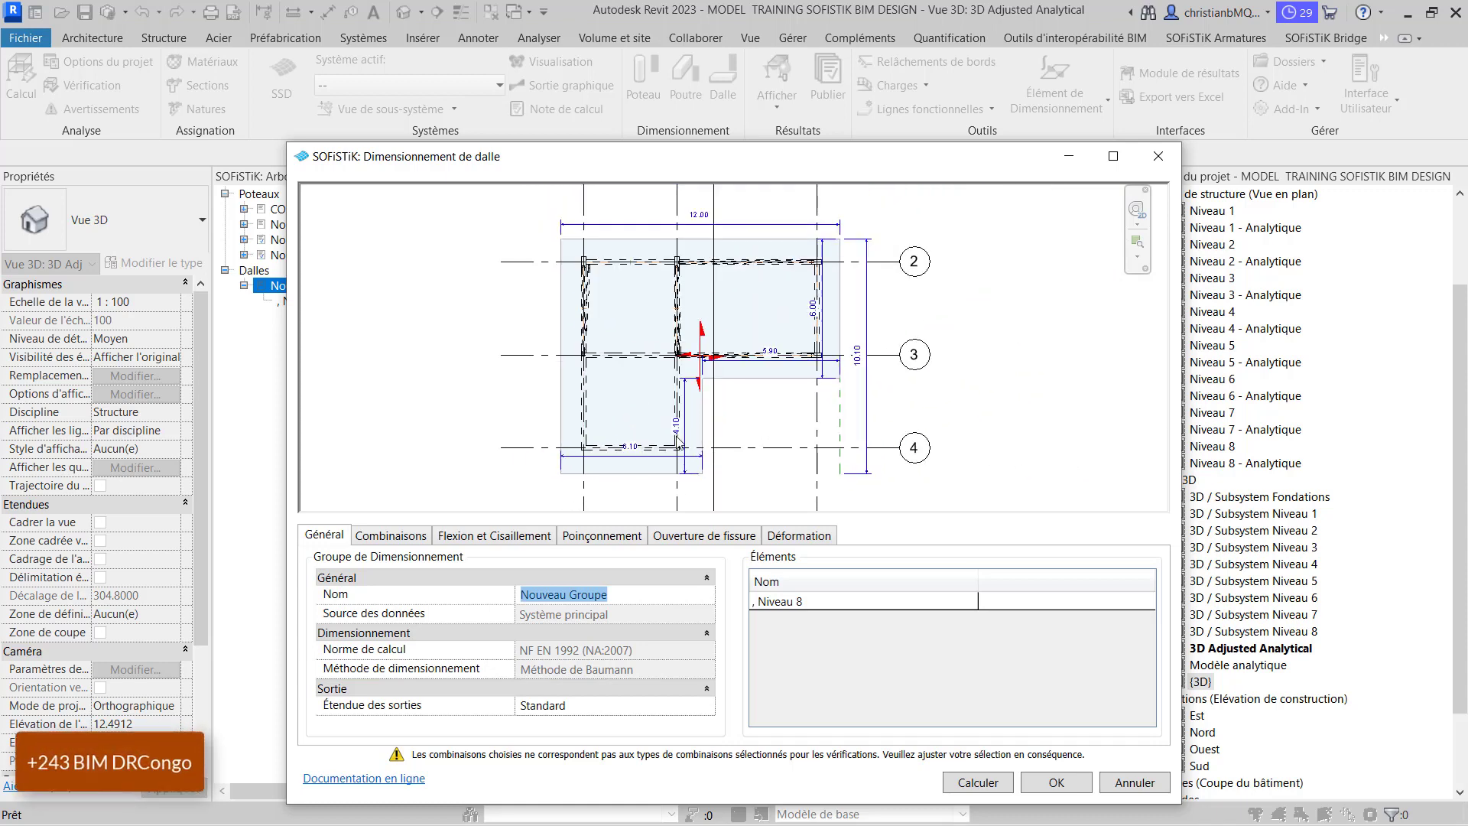
{"action": "scroll", "coordinate": [679, 445], "scroll_direction": "up", "scroll_amount": 1}
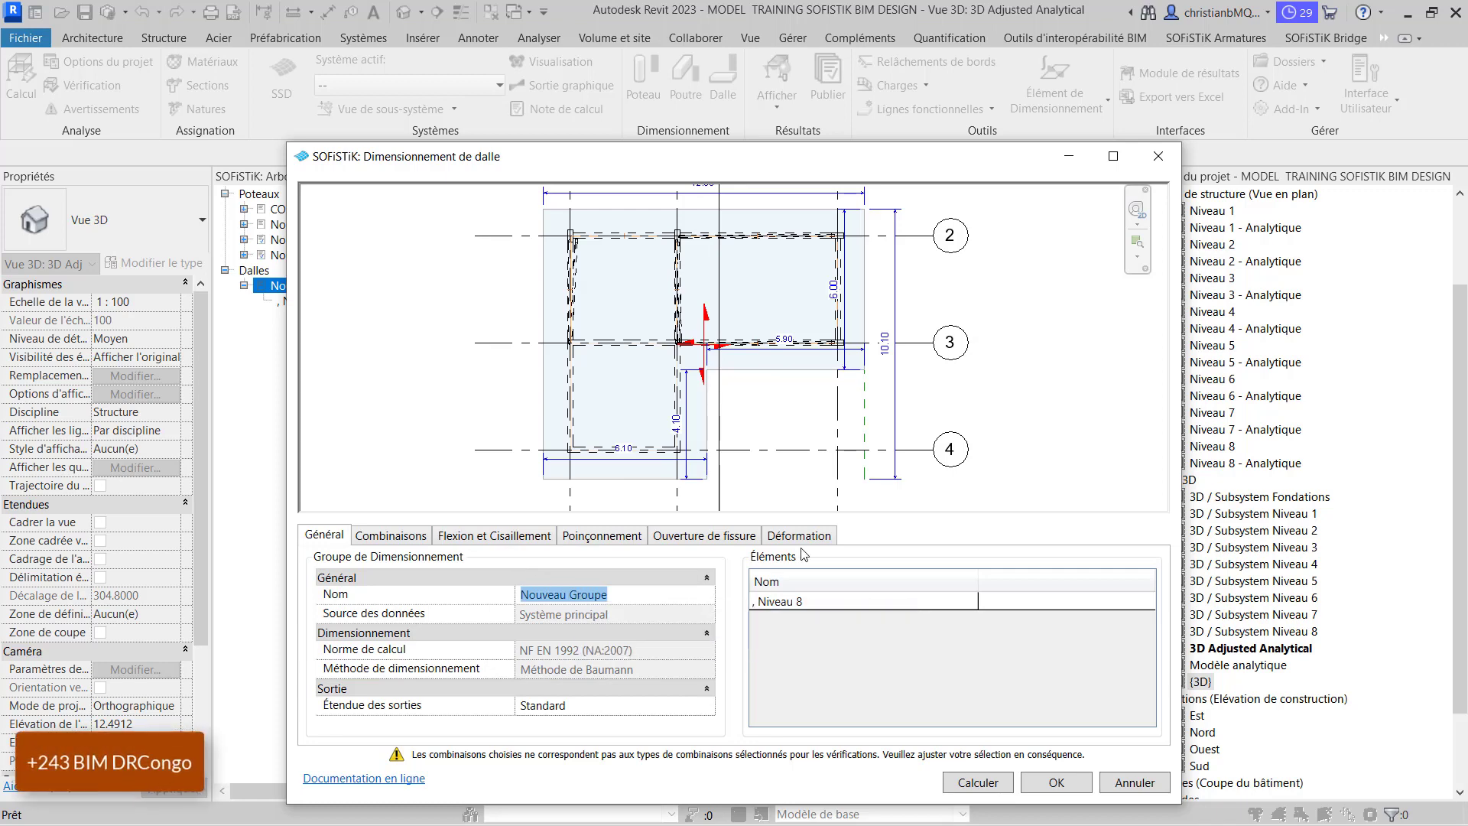
Name the design group ROOF and exclude combinations 3001 ELS quasi-permanente and 3003 ELU accidentelle, keeping only 3002 ELU fondamentale
{"action": "type", "text": "ROOF"}
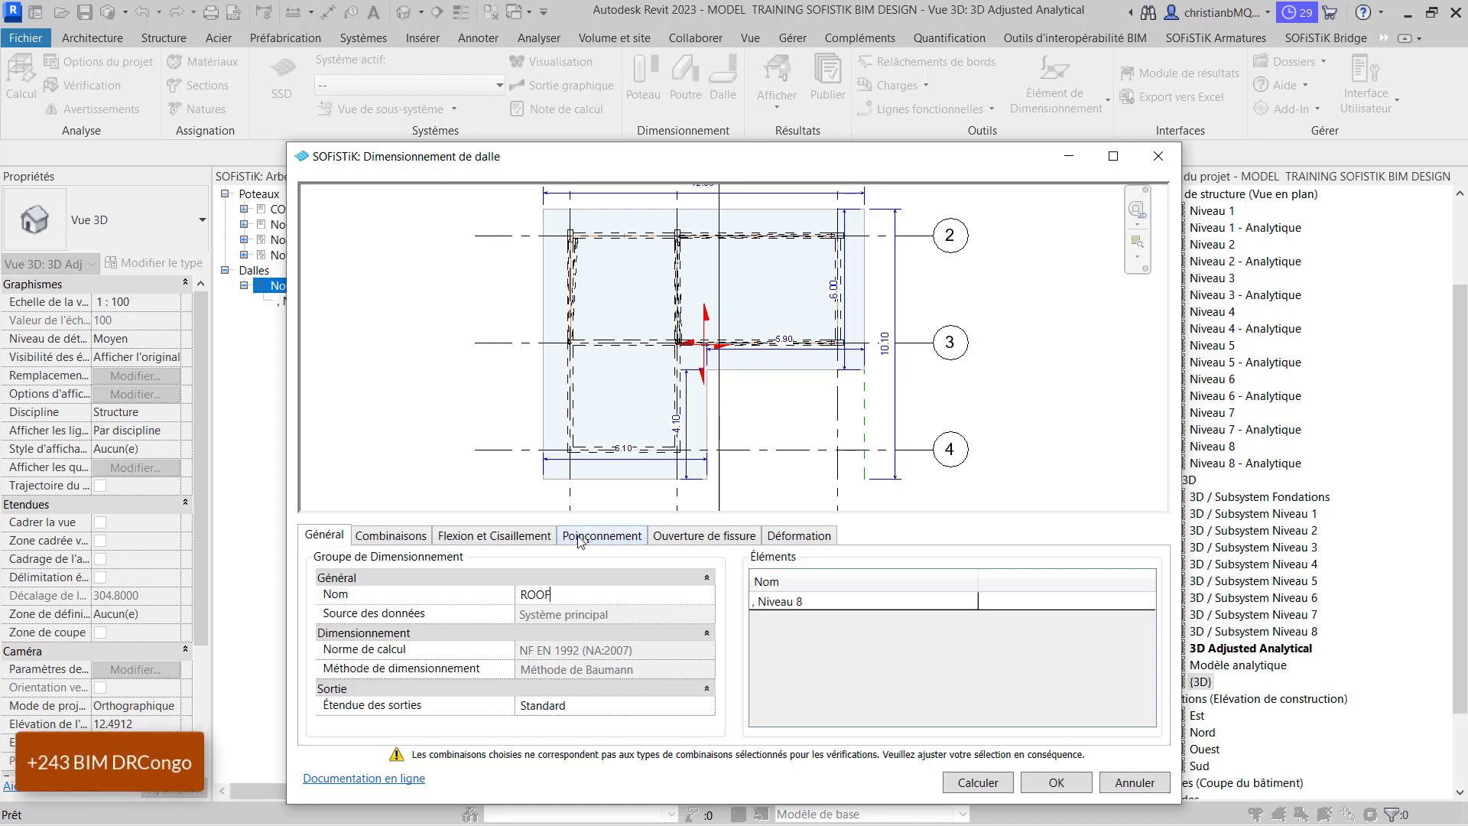
{"action": "left_click", "coordinate": [392, 536]}
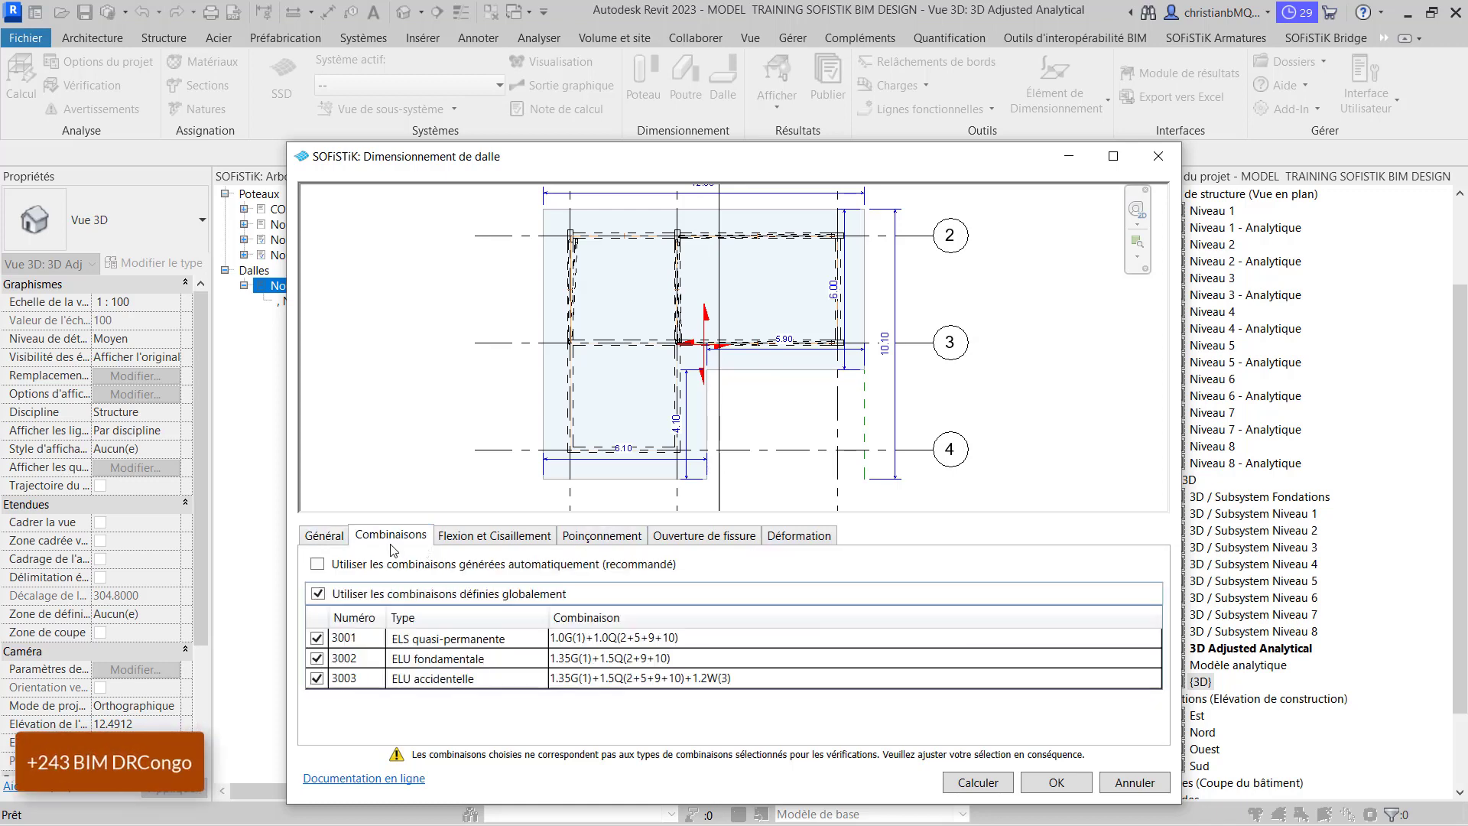
{"action": "left_click", "coordinate": [316, 639]}
{"action": "left_click", "coordinate": [318, 679]}
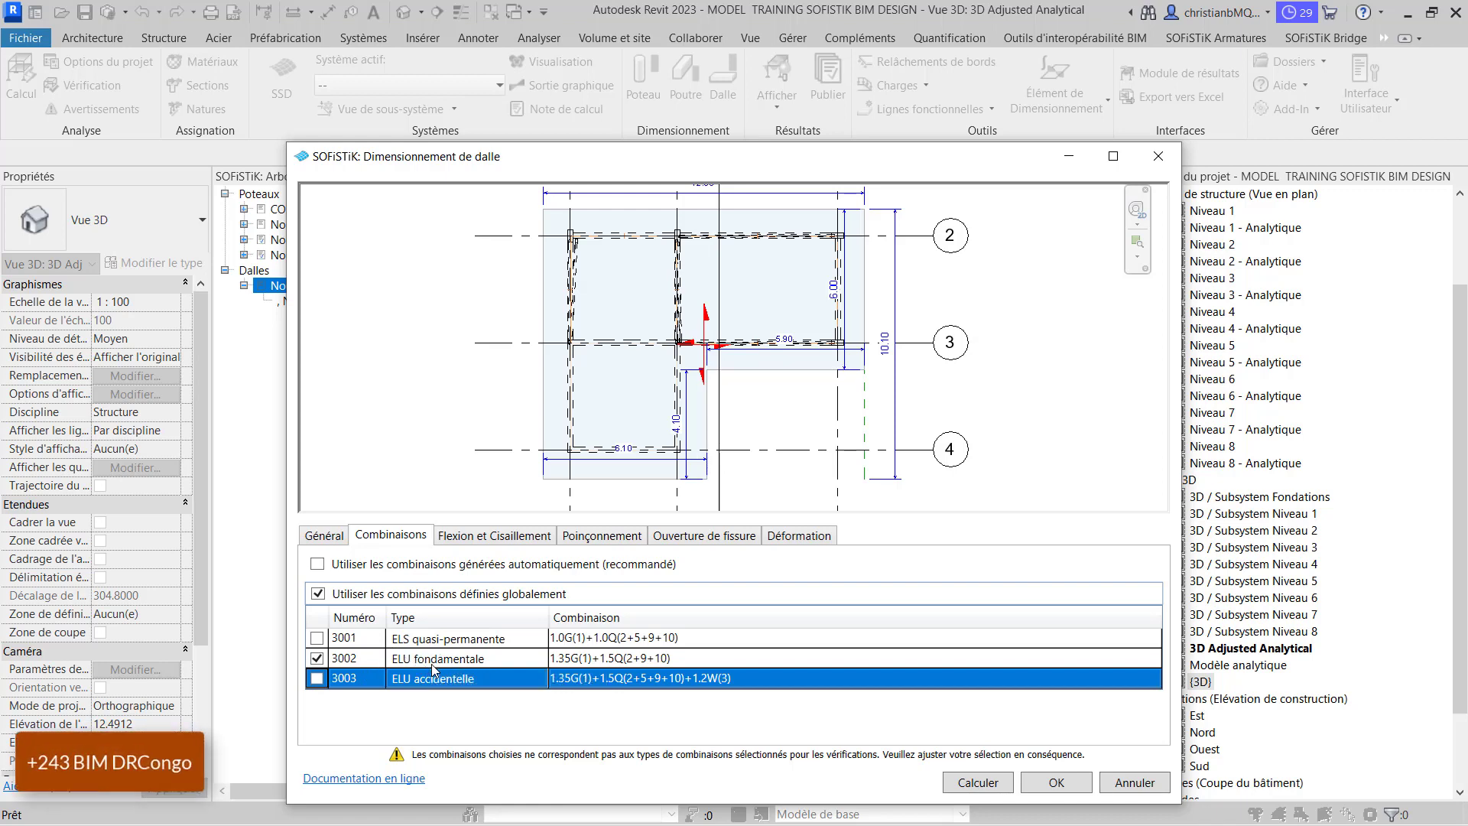
Review the bending and shear, punching and crack-width settings, and run the ROOF slab calculation
{"action": "left_click", "coordinate": [481, 538]}
{"action": "left_click", "coordinate": [603, 538]}
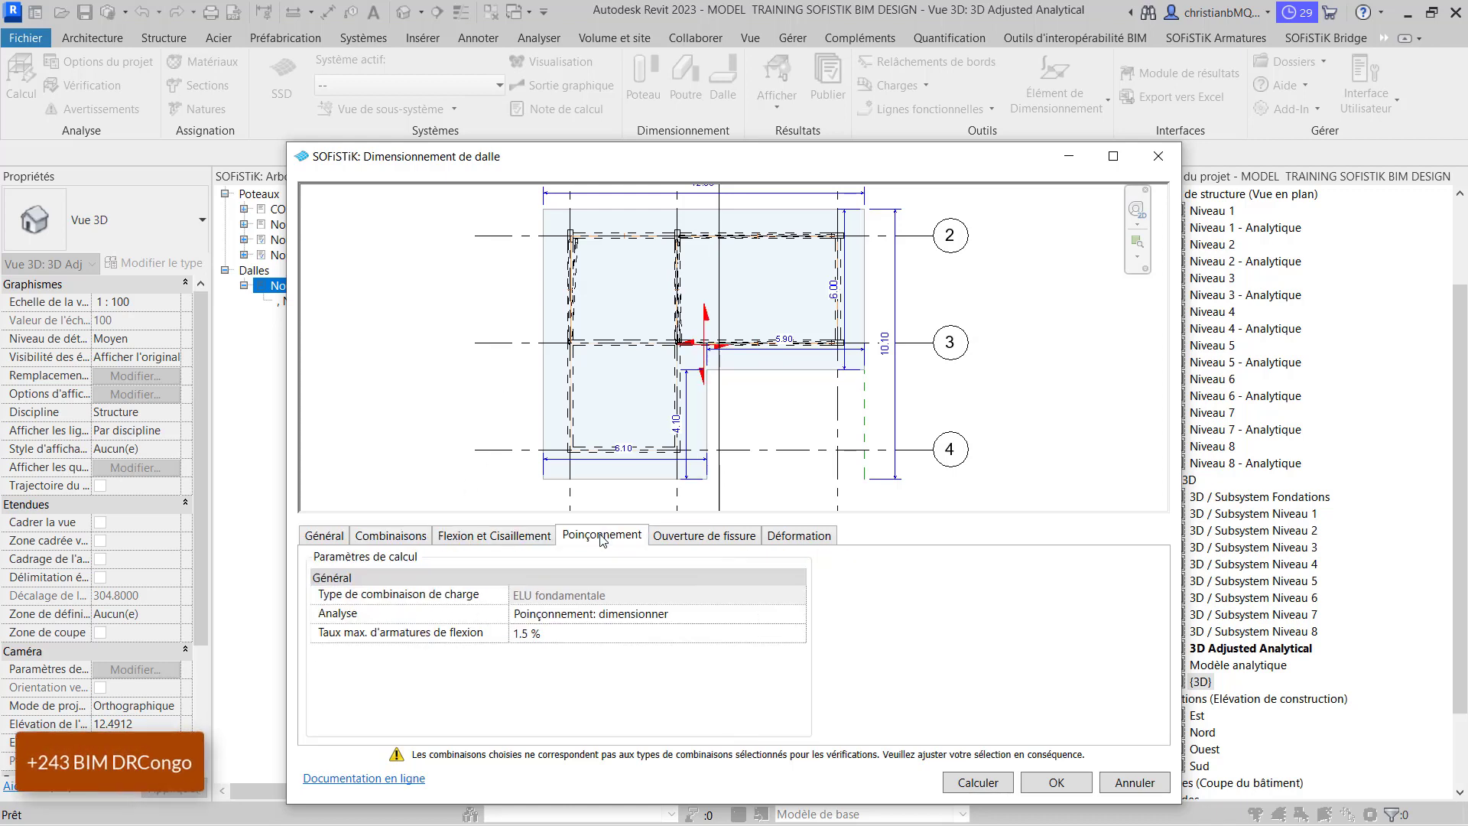
{"action": "left_click", "coordinate": [672, 539]}
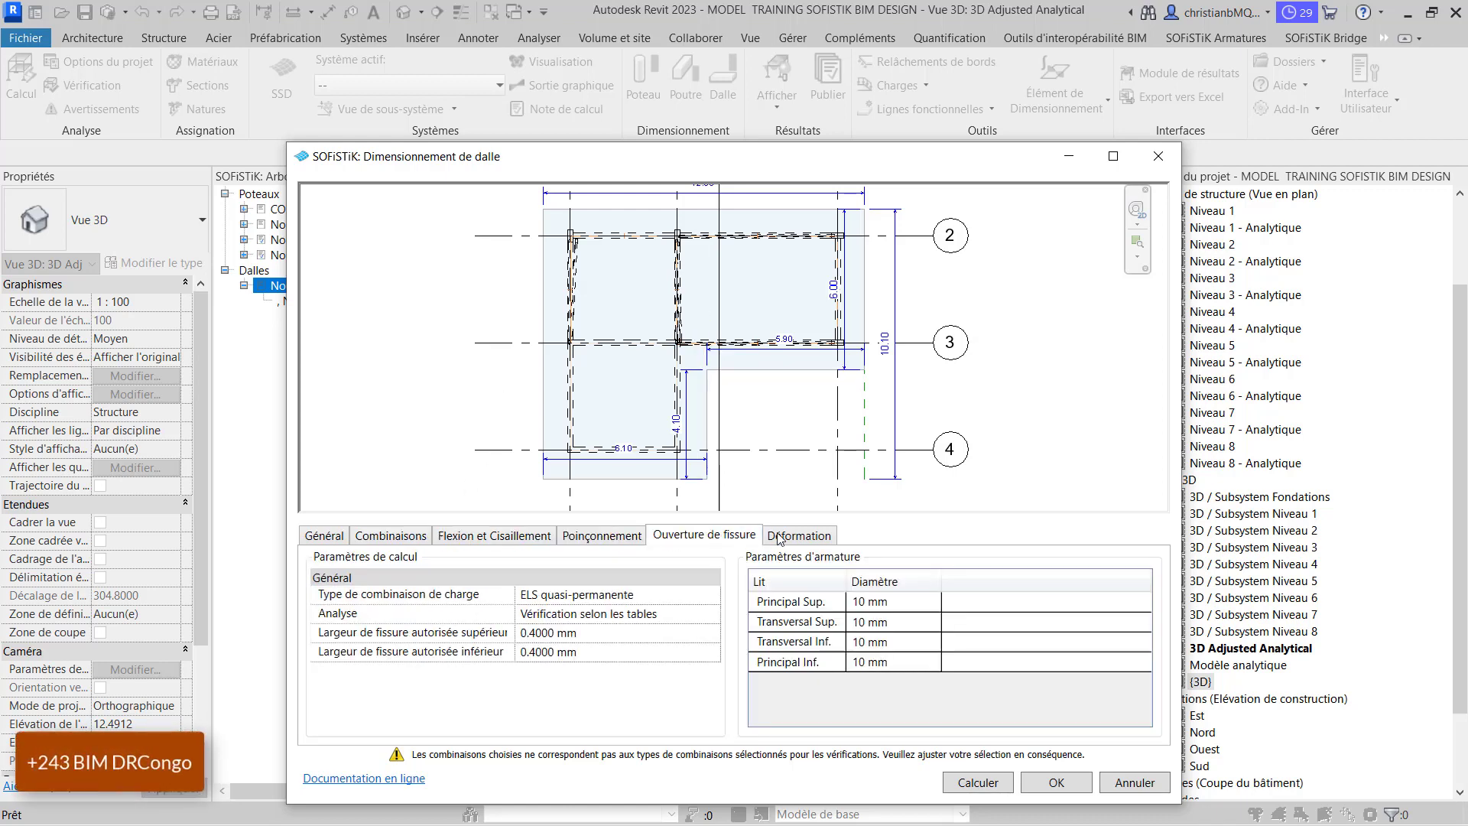
{"action": "left_click", "coordinate": [977, 780]}
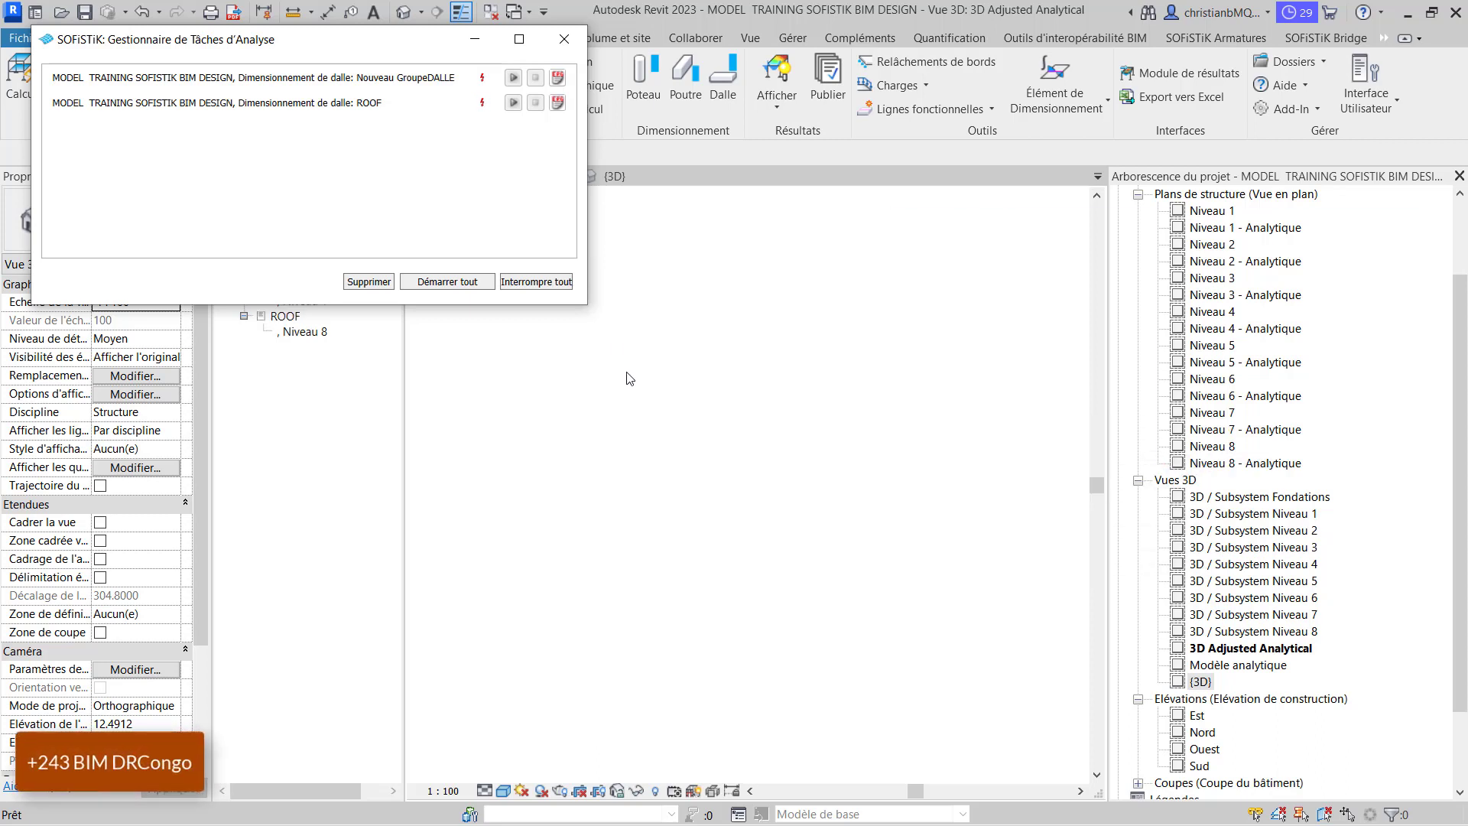
Open the ROOF slab design report, acknowledge the completed DOCX export with opening after export, and review the report's first pages
{"action": "left_click", "coordinate": [559, 102]}
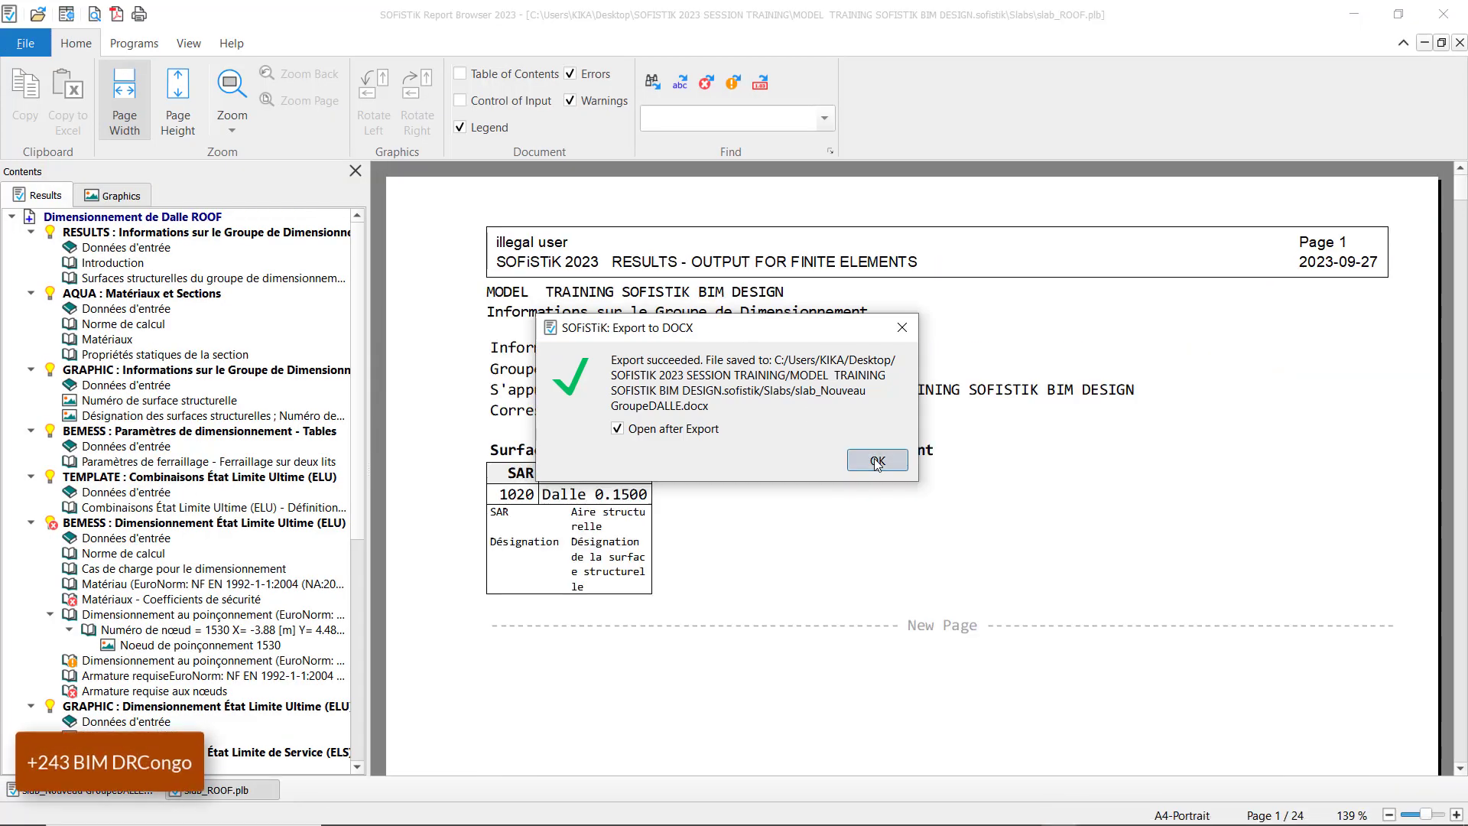
{"action": "left_click", "coordinate": [877, 461]}
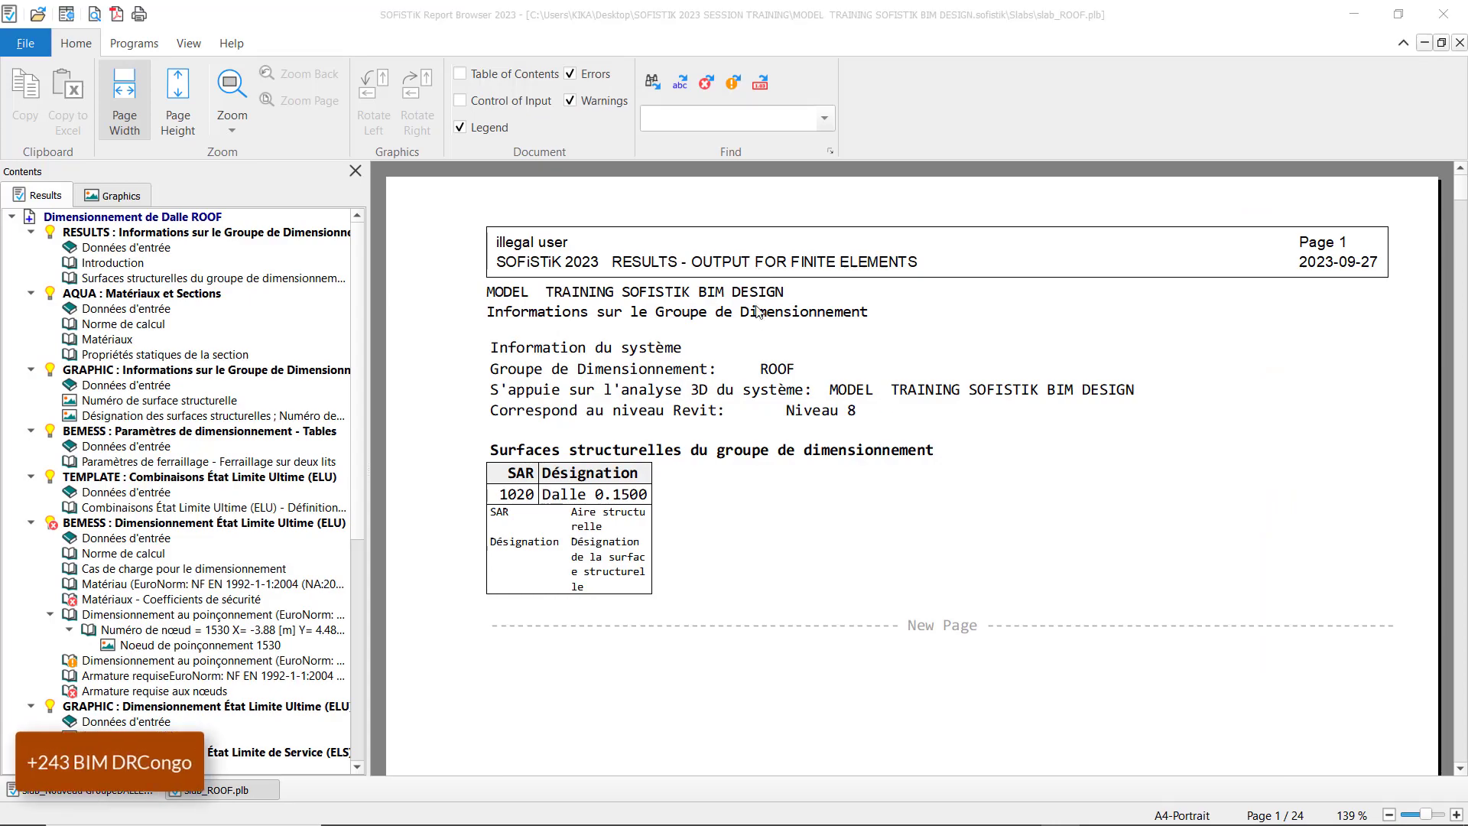
{"action": "scroll", "coordinate": [748, 341], "scroll_direction": "down", "scroll_amount": 15}
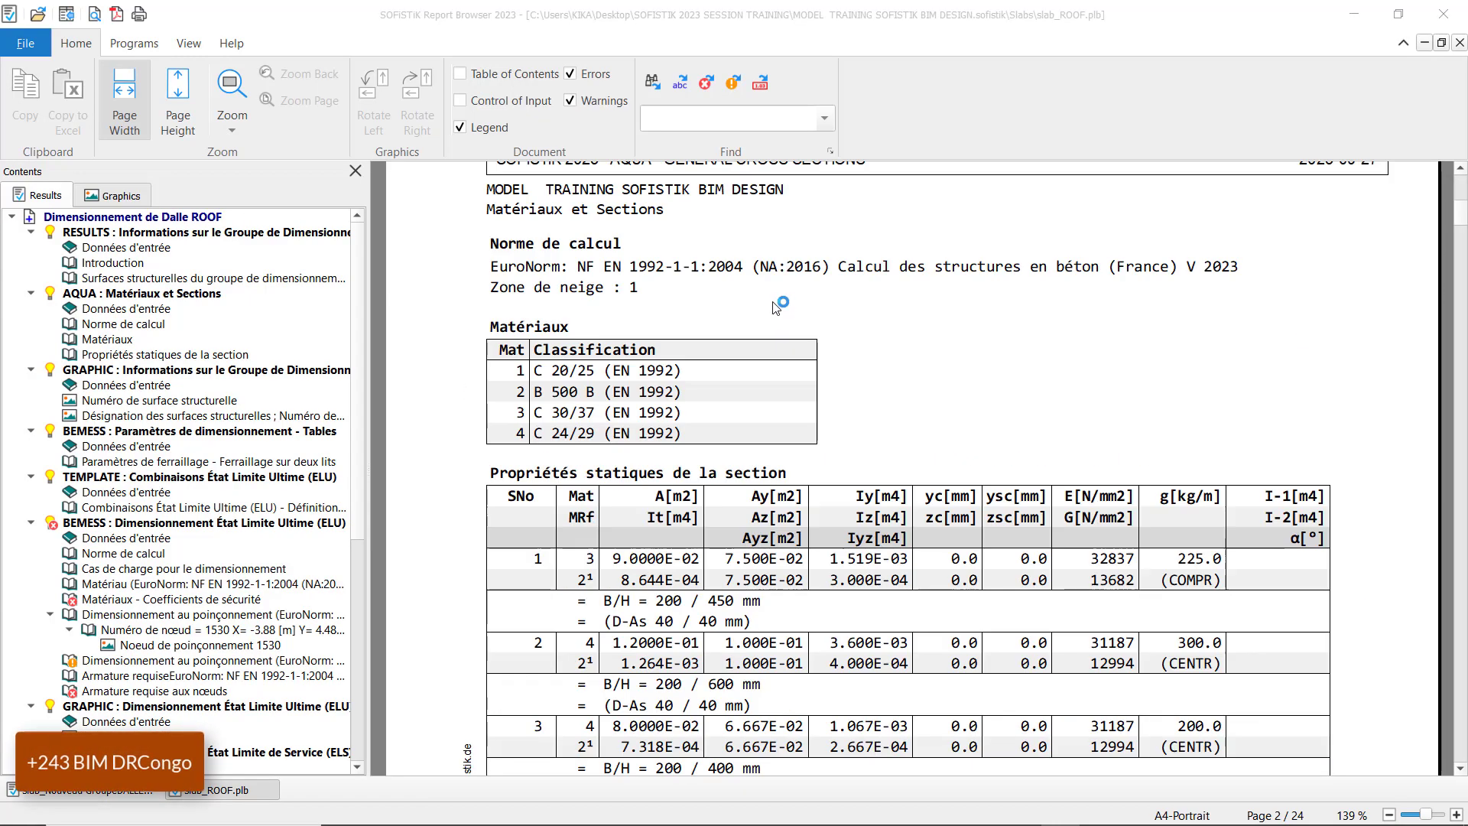
{"action": "scroll", "coordinate": [787, 286], "scroll_direction": "down", "scroll_amount": 10}
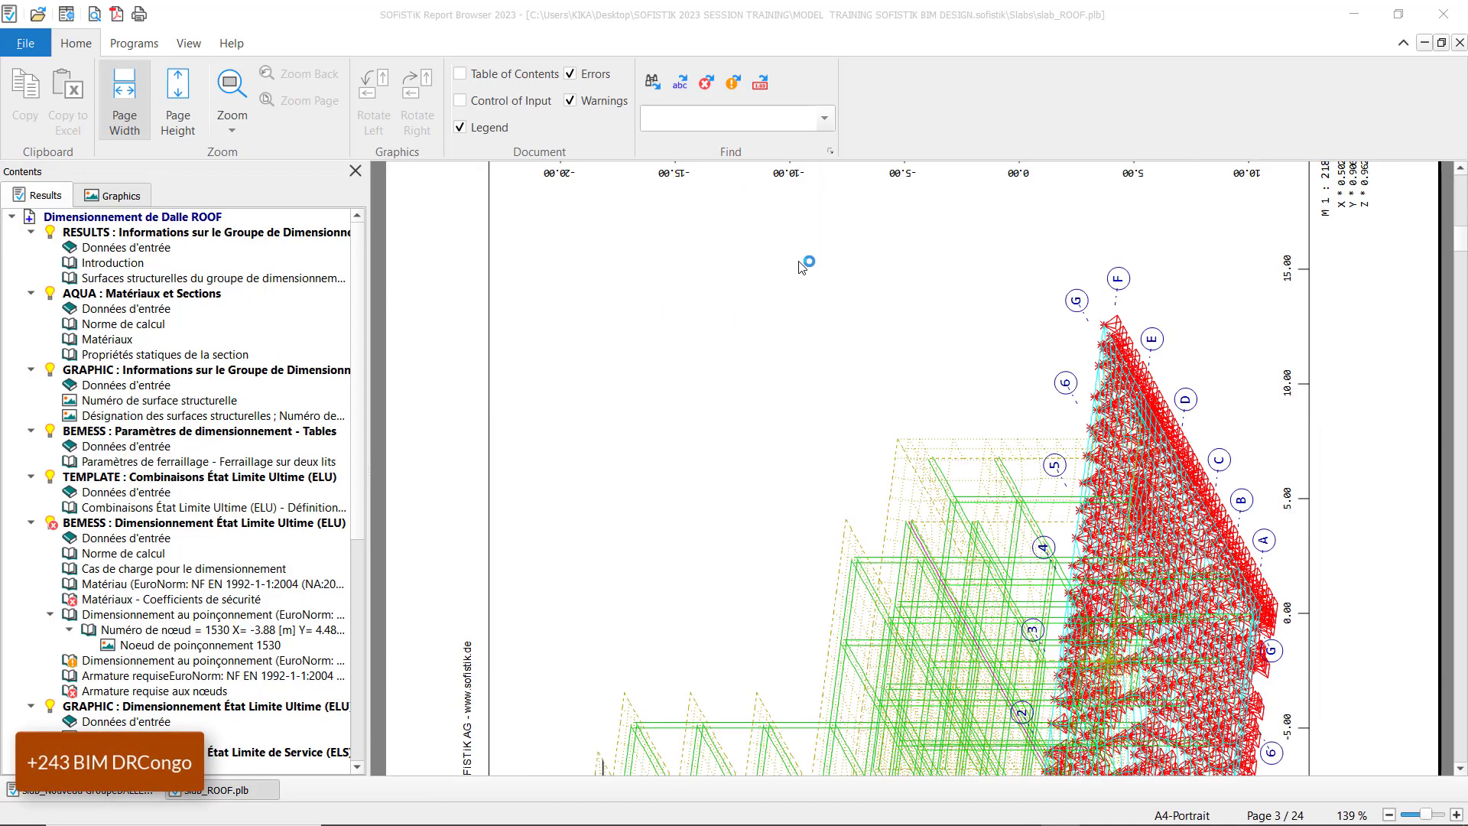
{"action": "scroll", "coordinate": [1056, 301], "scroll_direction": "down", "scroll_amount": 8}
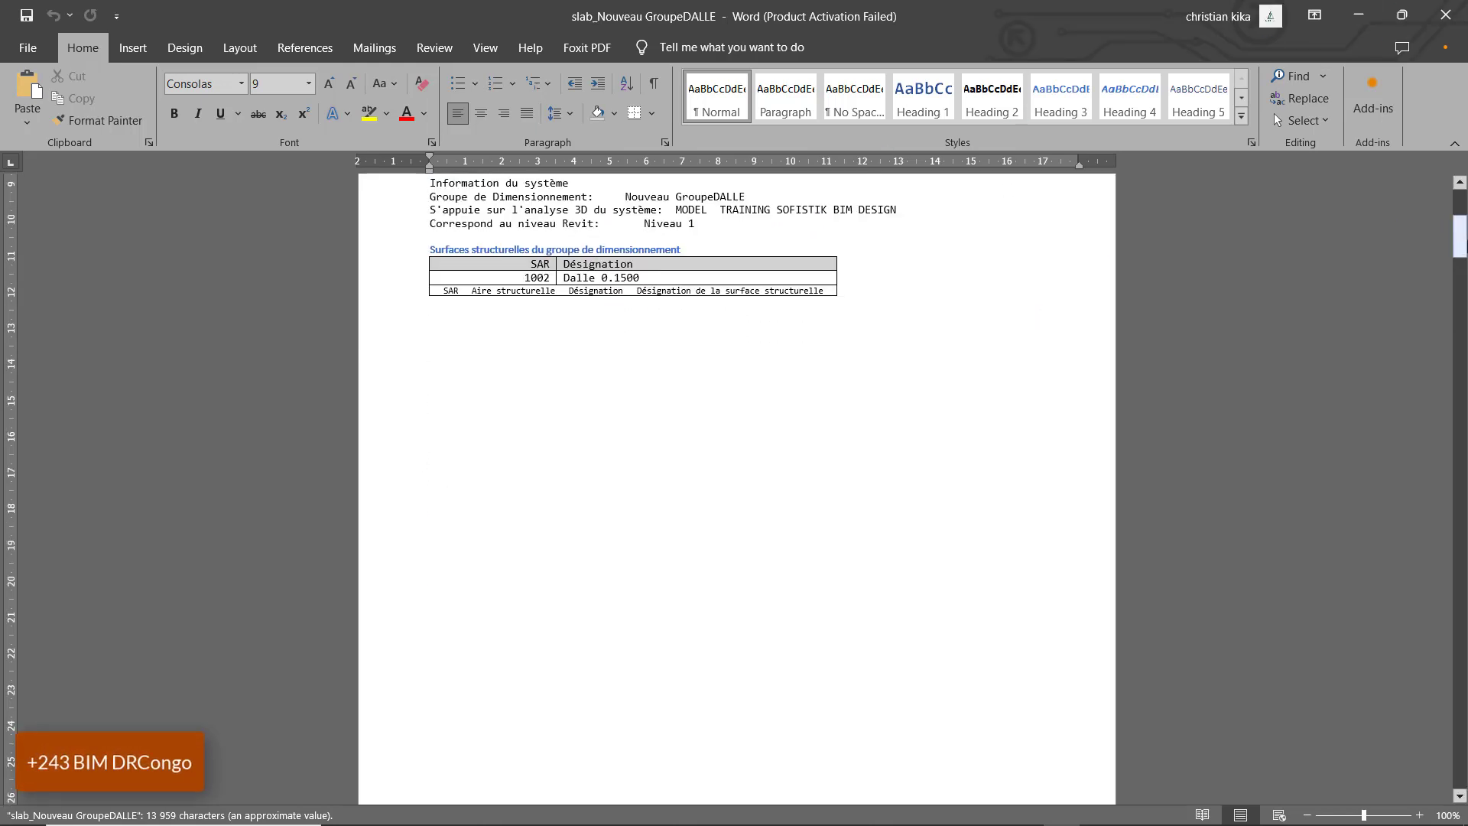
Review the exported slab_Nouveau GroupeDALLE document in Word through its last pages, dismissing the Office activation notice, and close it
{"action": "scroll", "coordinate": [1459, 296], "scroll_direction": "down", "scroll_amount": 20}
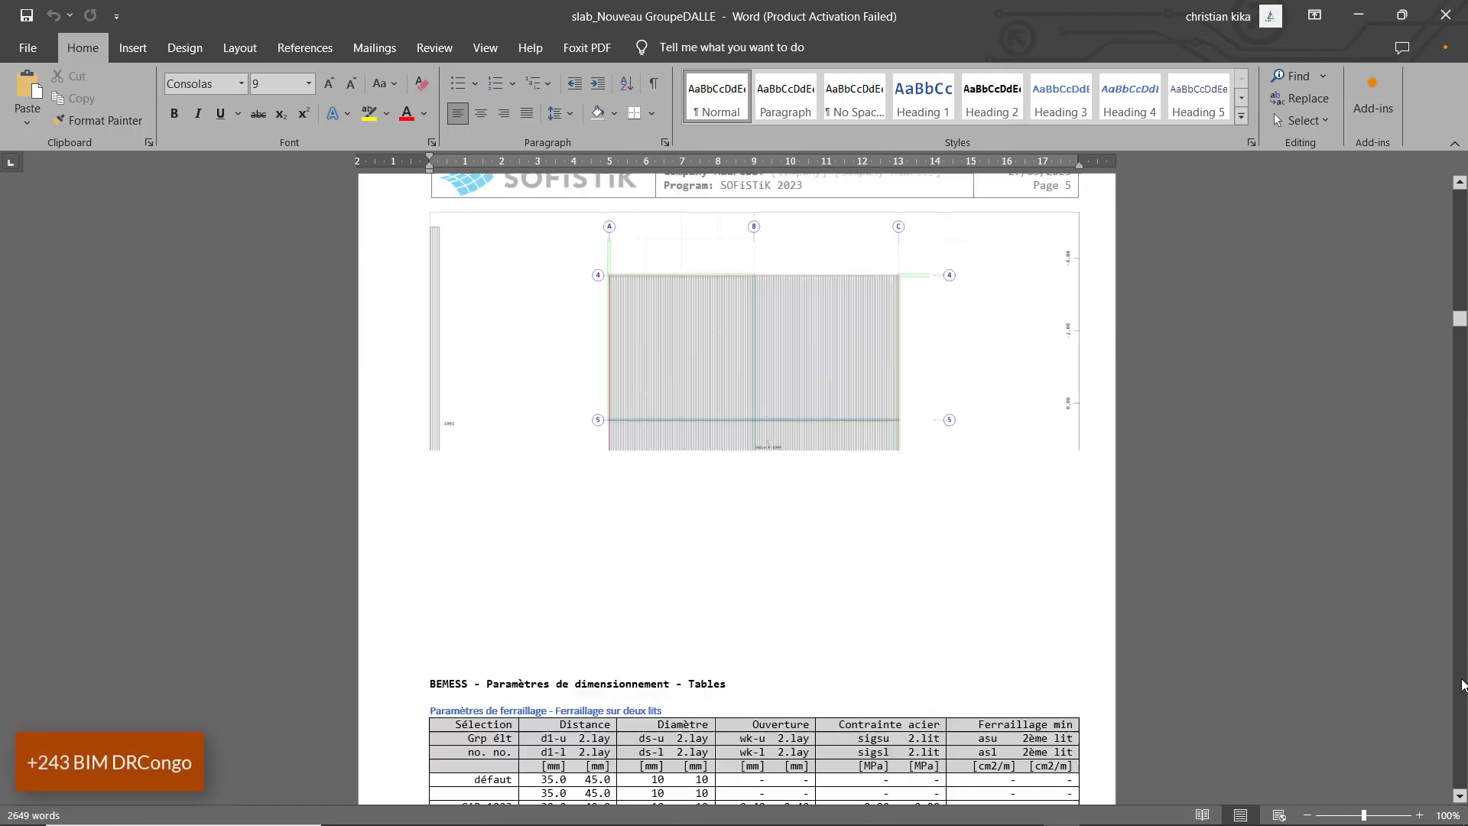
{"action": "scroll", "coordinate": [1464, 692], "scroll_direction": "down", "scroll_amount": 15}
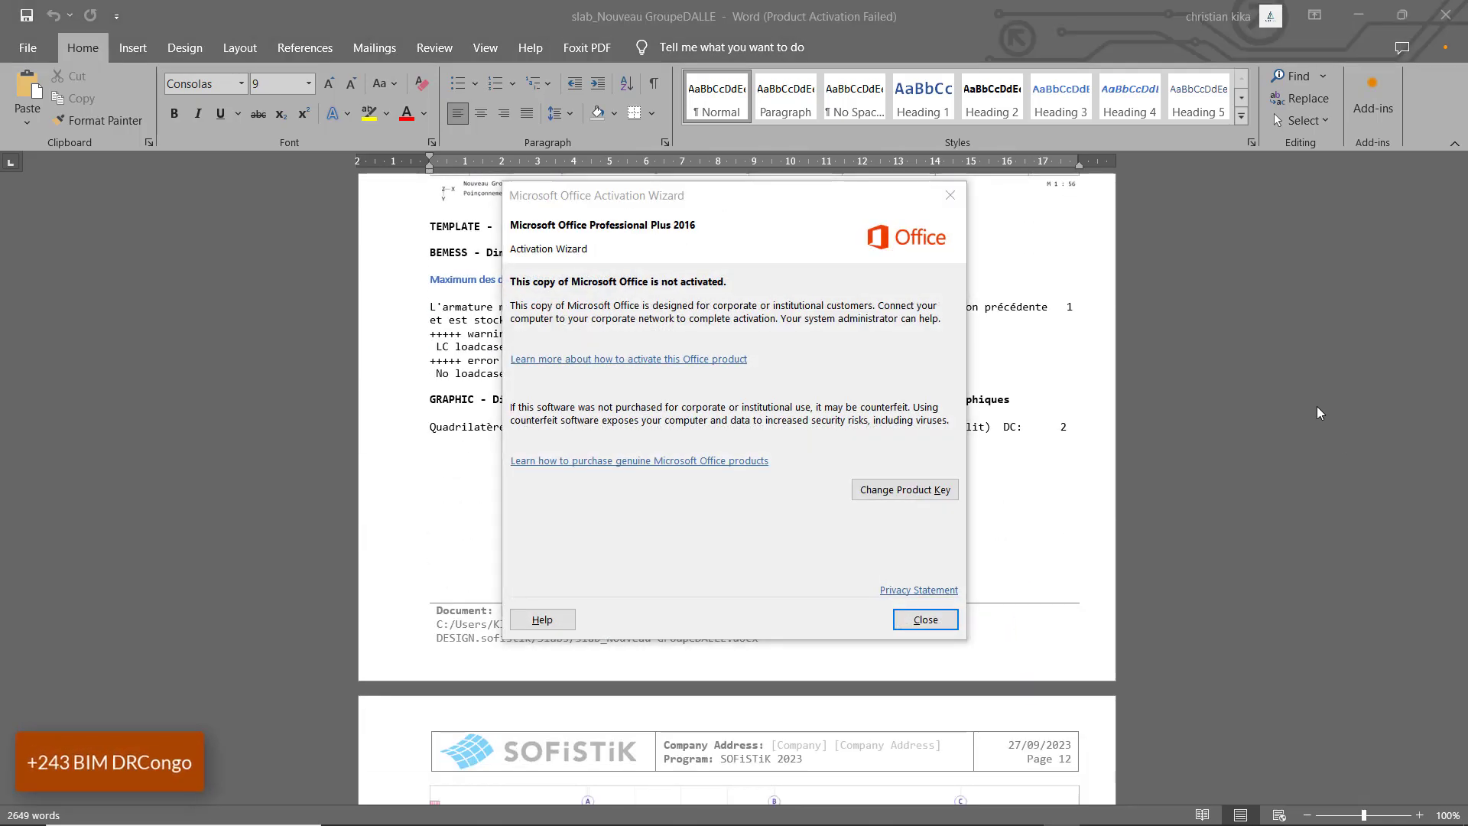
{"action": "left_click", "coordinate": [952, 196]}
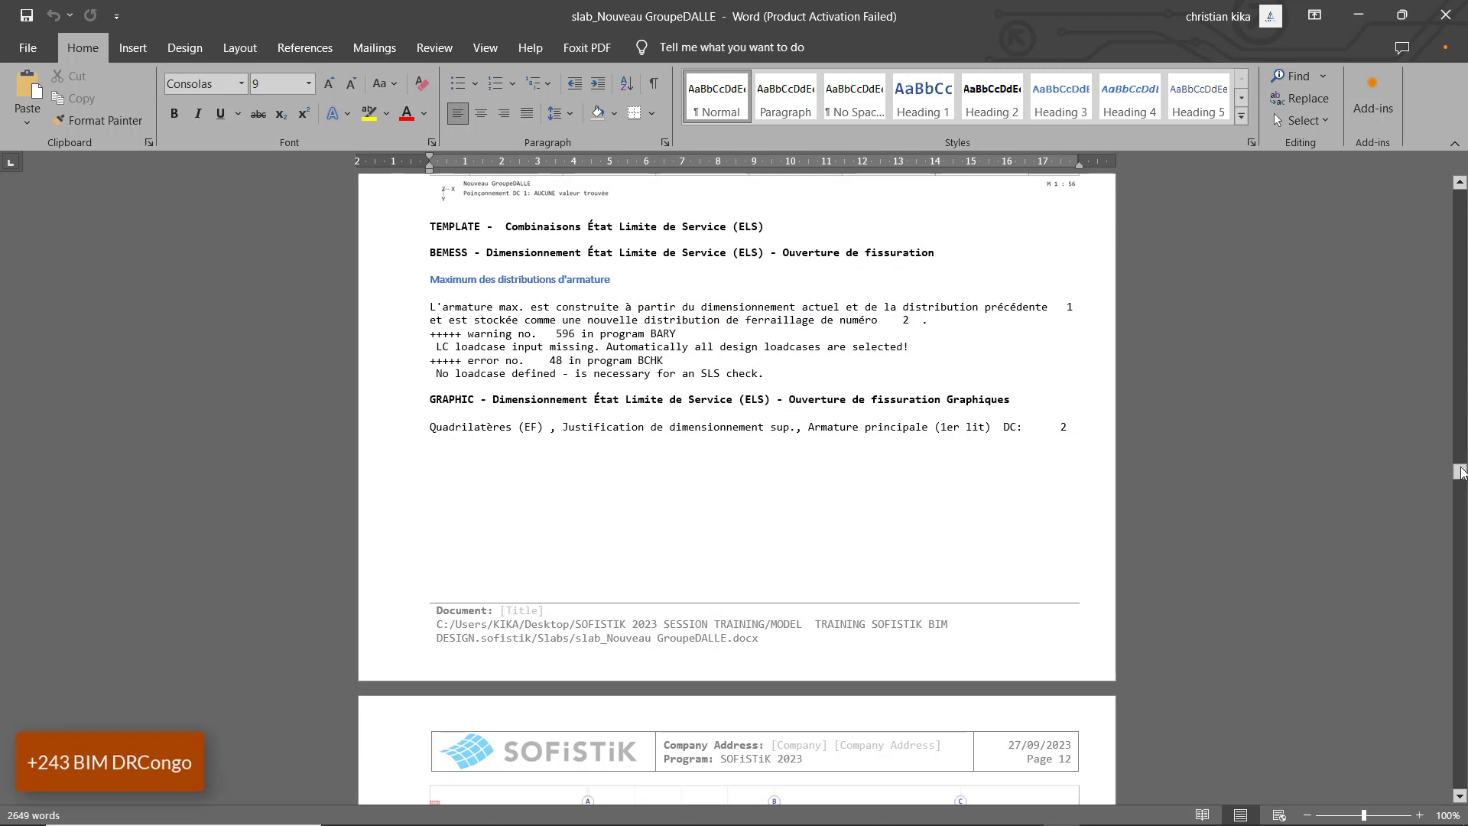
{"action": "scroll", "coordinate": [1462, 508], "scroll_direction": "down", "scroll_amount": 4}
{"action": "left_click_drag", "start_coordinate": [1462, 508], "coordinate": [1457, 757]}
{"action": "left_click", "coordinate": [1445, 15]}
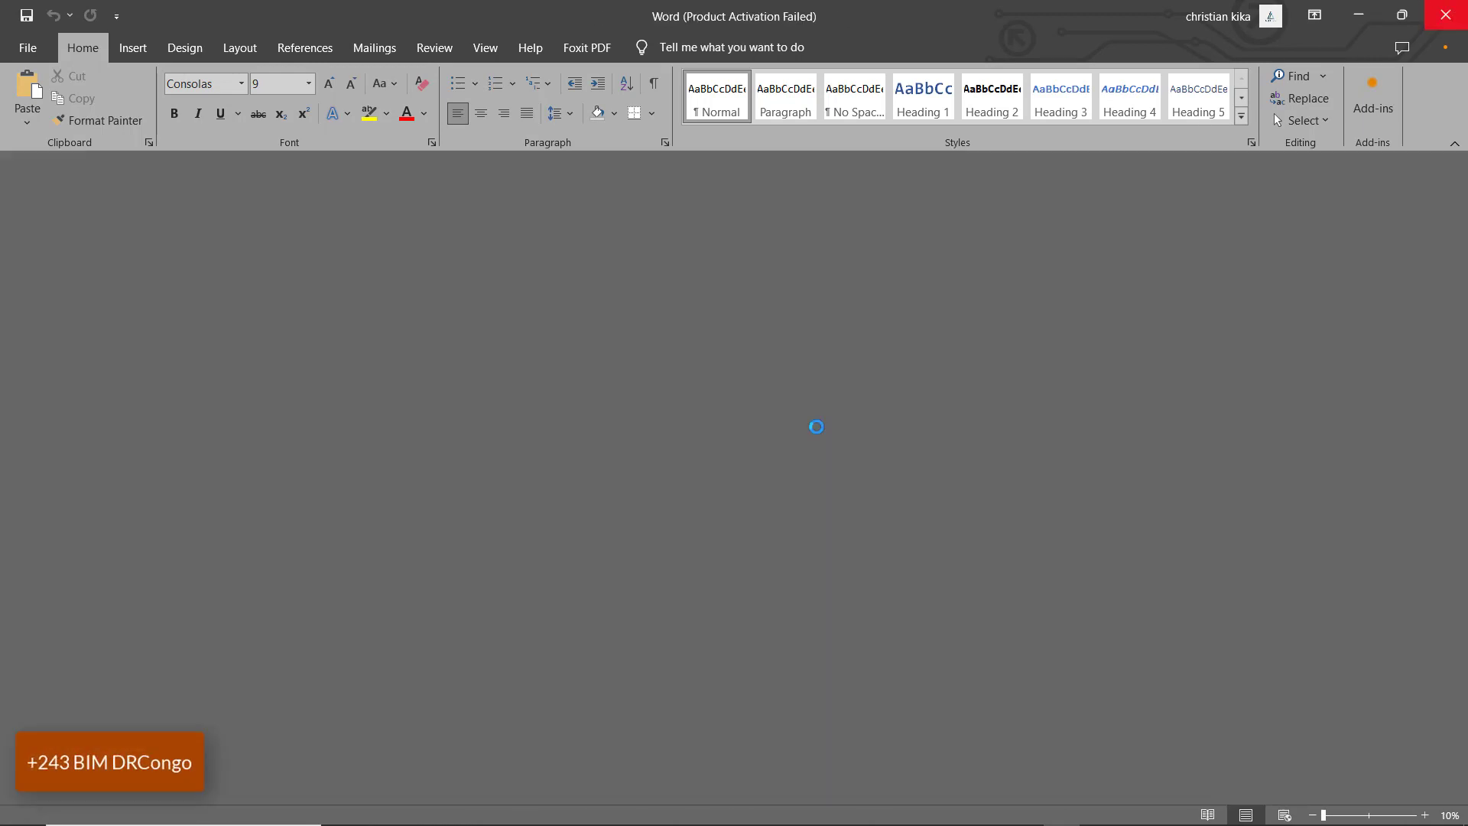
Review the ROOF report's required reinforcement maps from page 19 to page 23, and close the report and the analysis task manager
{"action": "scroll", "coordinate": [1036, 396], "scroll_direction": "down", "scroll_amount": 5}
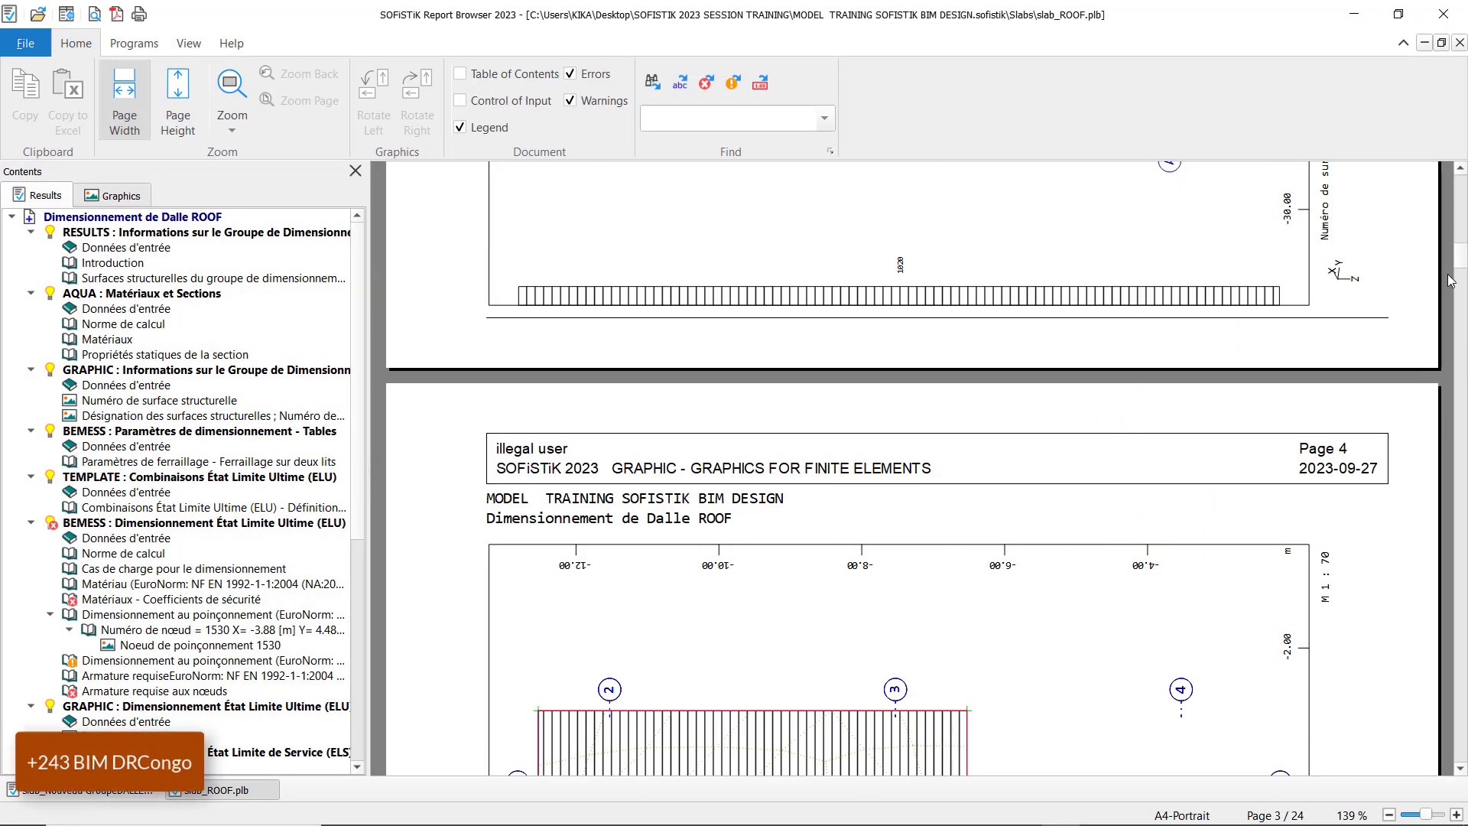
{"action": "mouse_move", "coordinate": [1458, 266]}
{"action": "left_mouse_down"}
{"action": "mouse_move", "coordinate": [1452, 416]}
{"action": "mouse_move", "coordinate": [1427, 530]}
{"action": "mouse_move", "coordinate": [1465, 674]}
{"action": "mouse_move", "coordinate": [1465, 616]}
{"action": "left_mouse_up"}
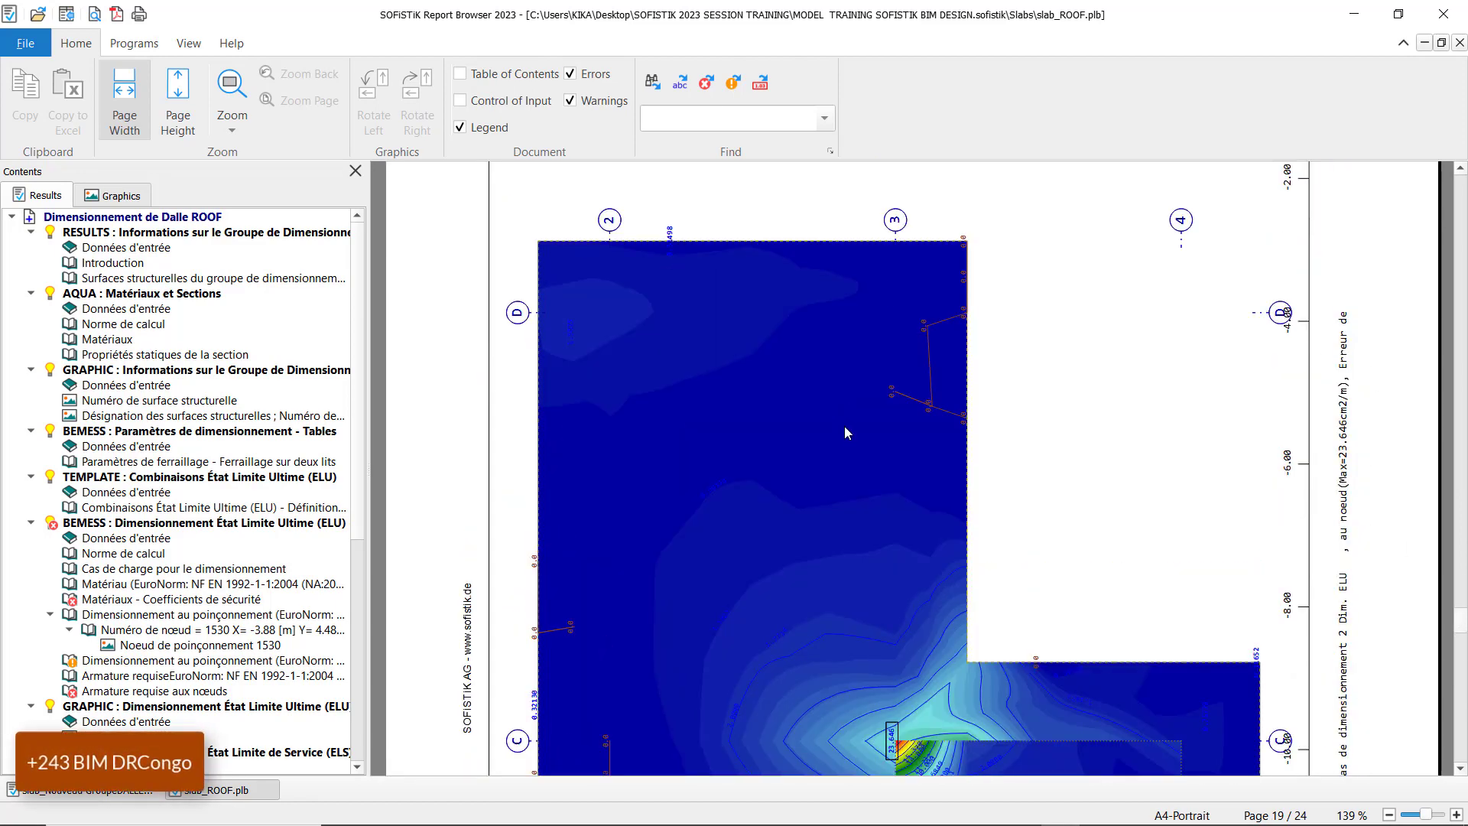
{"action": "scroll", "coordinate": [844, 428], "scroll_direction": "down", "scroll_amount": 5}
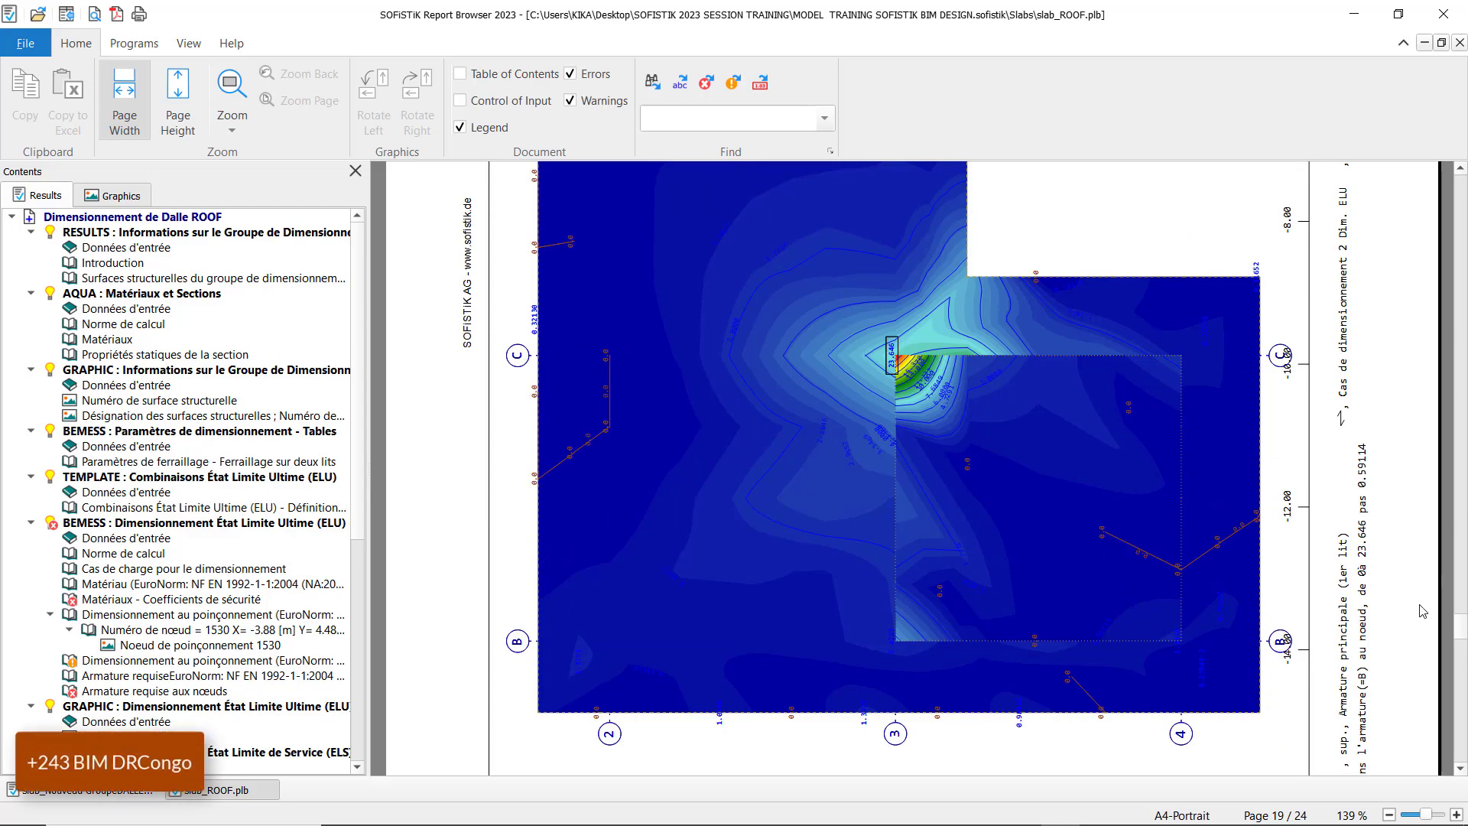
{"action": "mouse_move", "coordinate": [1463, 663]}
{"action": "left_mouse_down"}
{"action": "mouse_move", "coordinate": [1464, 785]}
{"action": "mouse_move", "coordinate": [1460, 708]}
{"action": "left_mouse_up"}
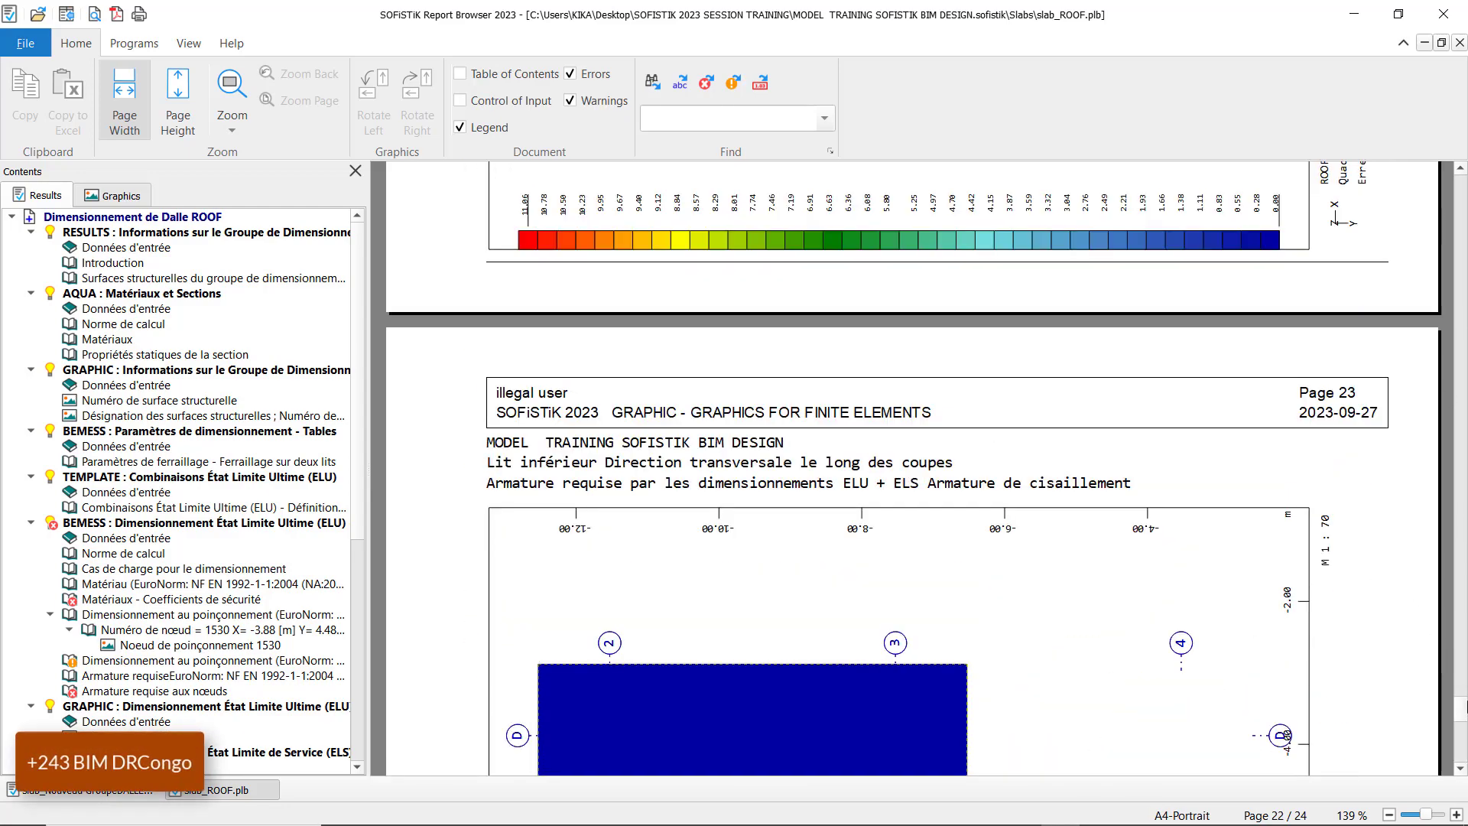
{"action": "left_click", "coordinate": [1443, 14]}
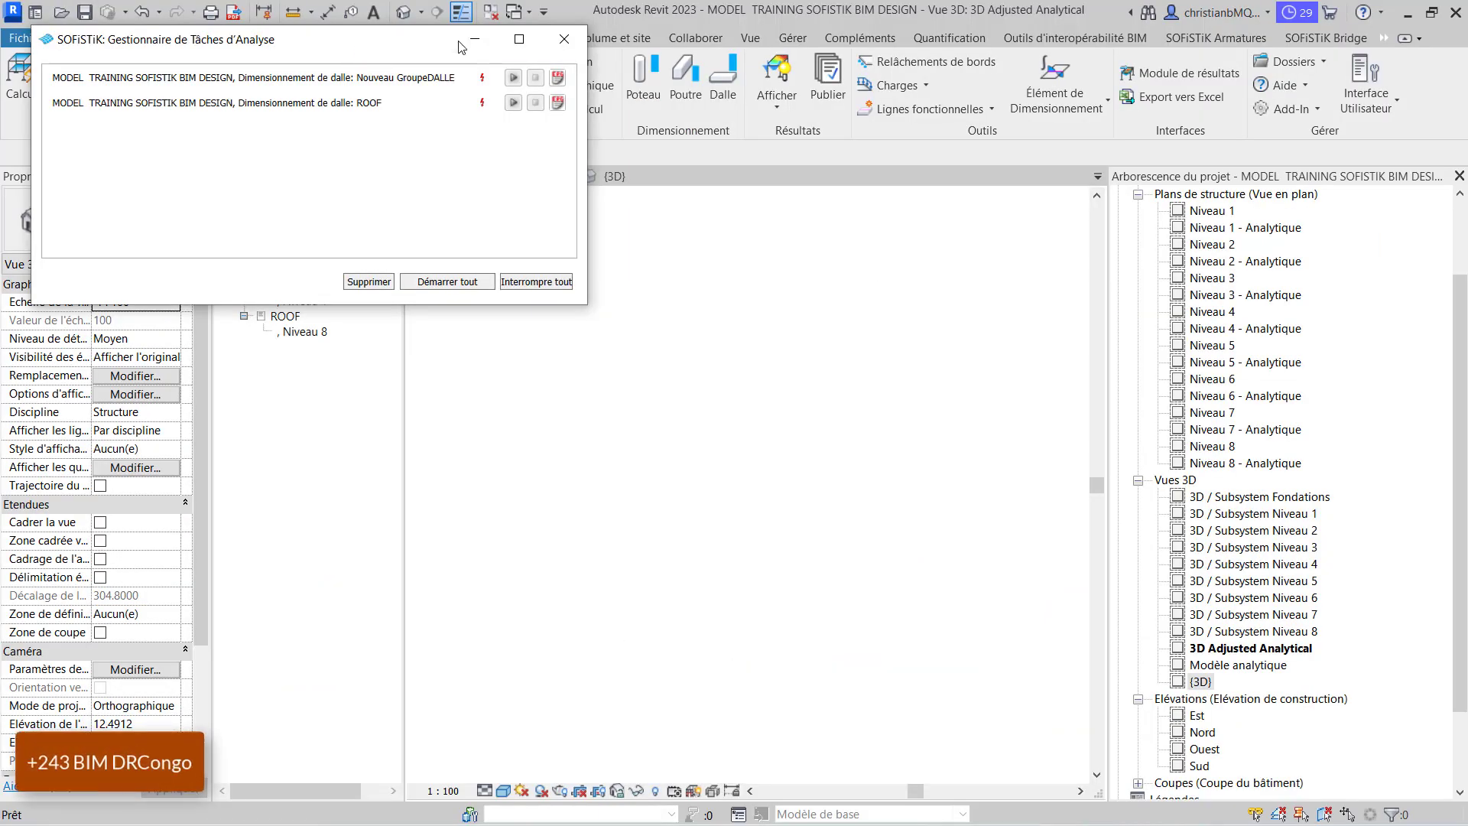
{"action": "left_click", "coordinate": [564, 39]}
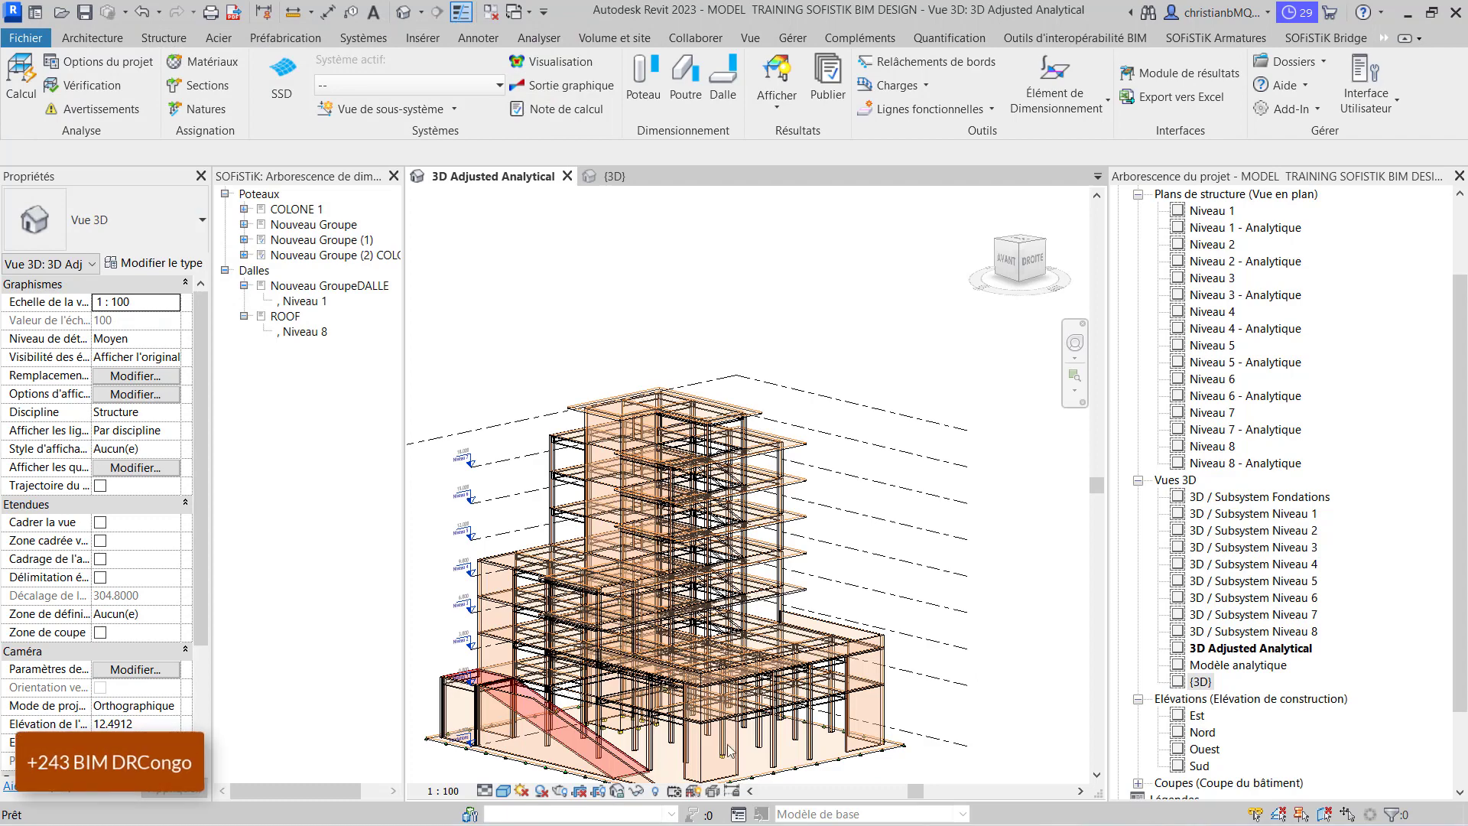
Inspect the sloping ramp slab and the 15 cm stair slabs at Niveau 6 and Niveau 5 in the 3D model
{"action": "scroll", "coordinate": [628, 621], "scroll_direction": "up", "scroll_amount": 5}
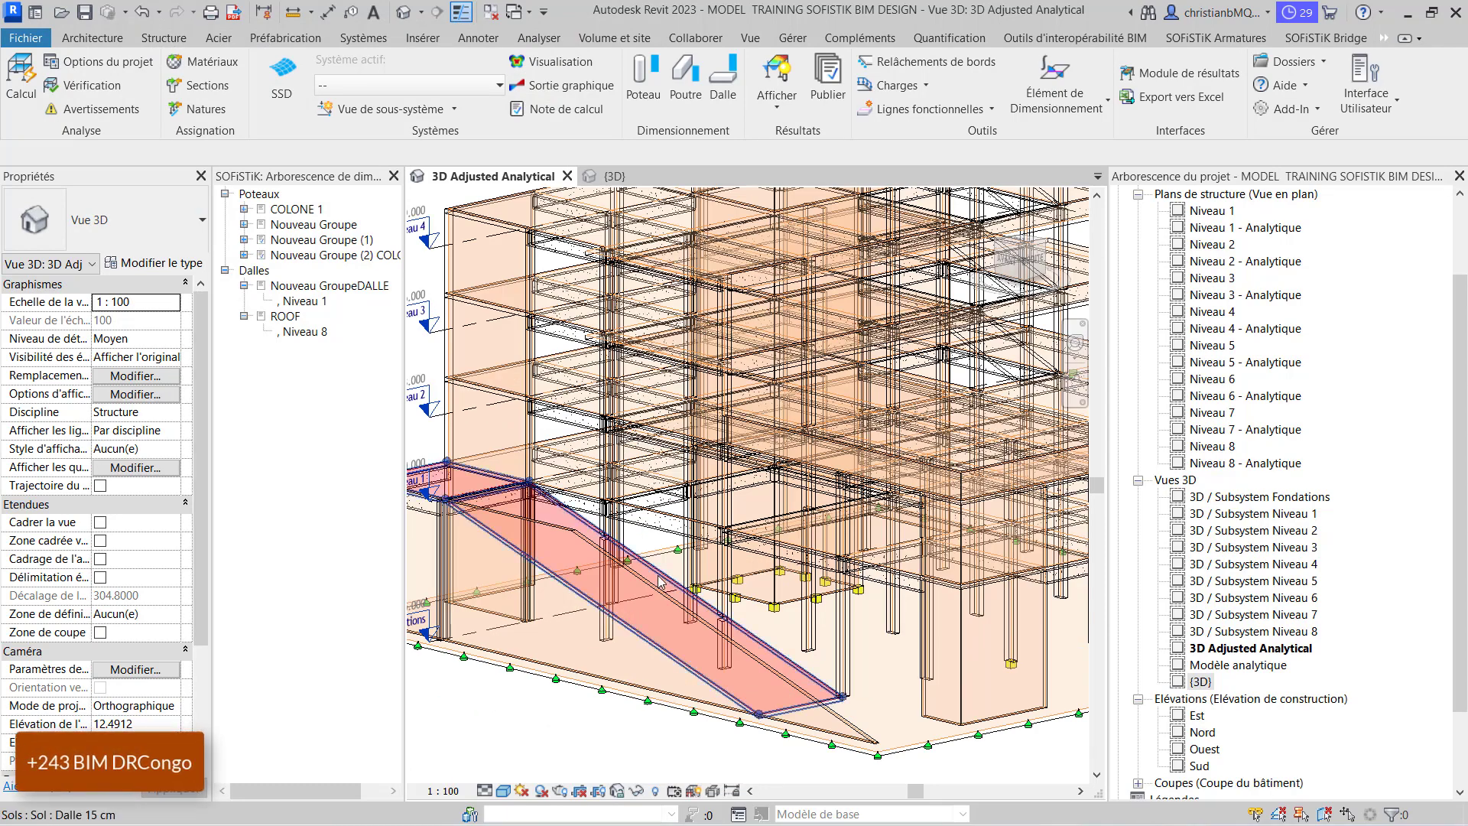
{"action": "scroll", "coordinate": [711, 601], "scroll_direction": "down", "scroll_amount": 5}
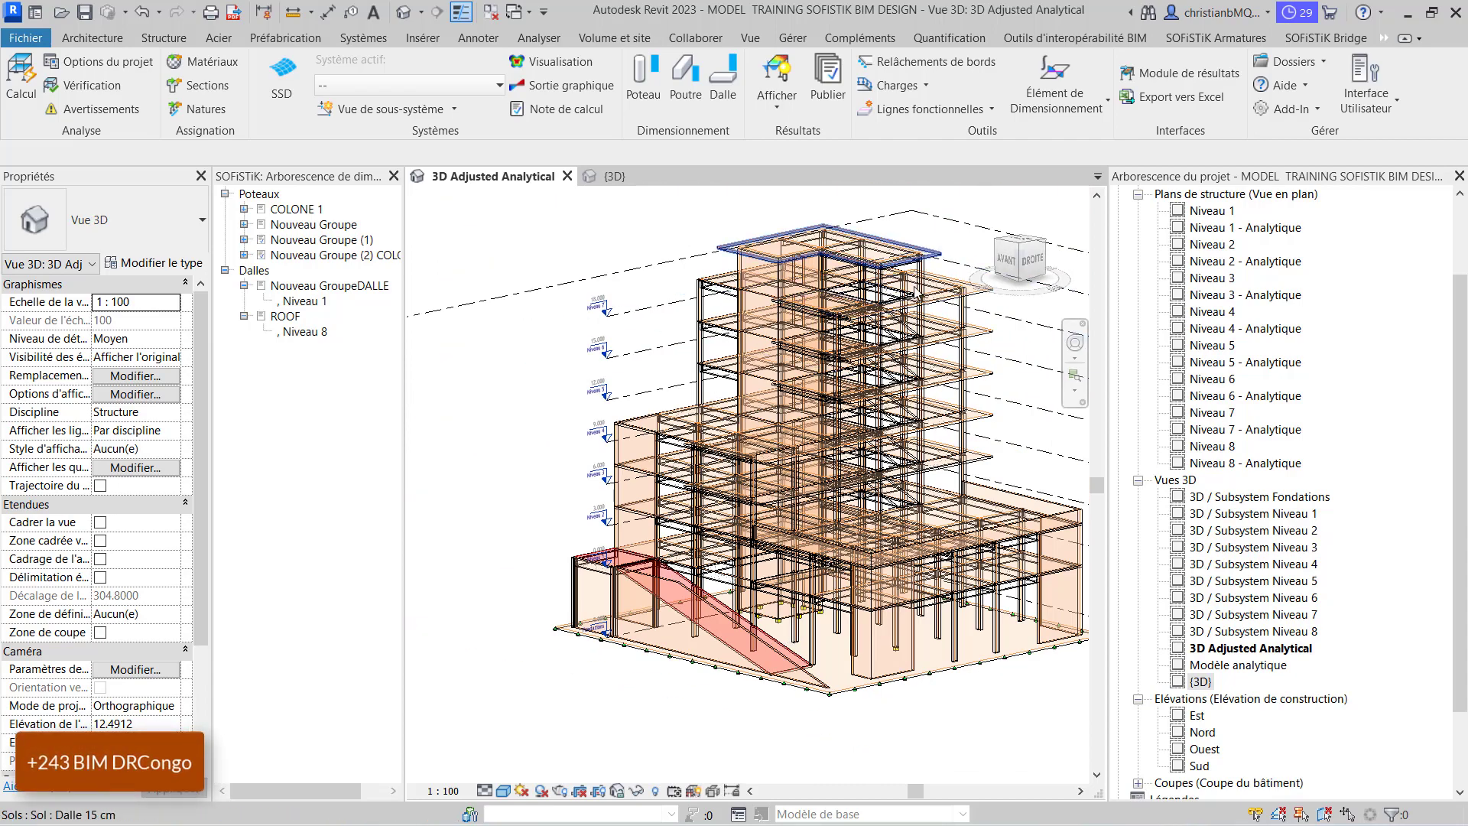
{"action": "scroll", "coordinate": [911, 308], "scroll_direction": "up", "scroll_amount": 5}
{"action": "scroll", "coordinate": [911, 308], "scroll_direction": "up", "scroll_amount": 1}
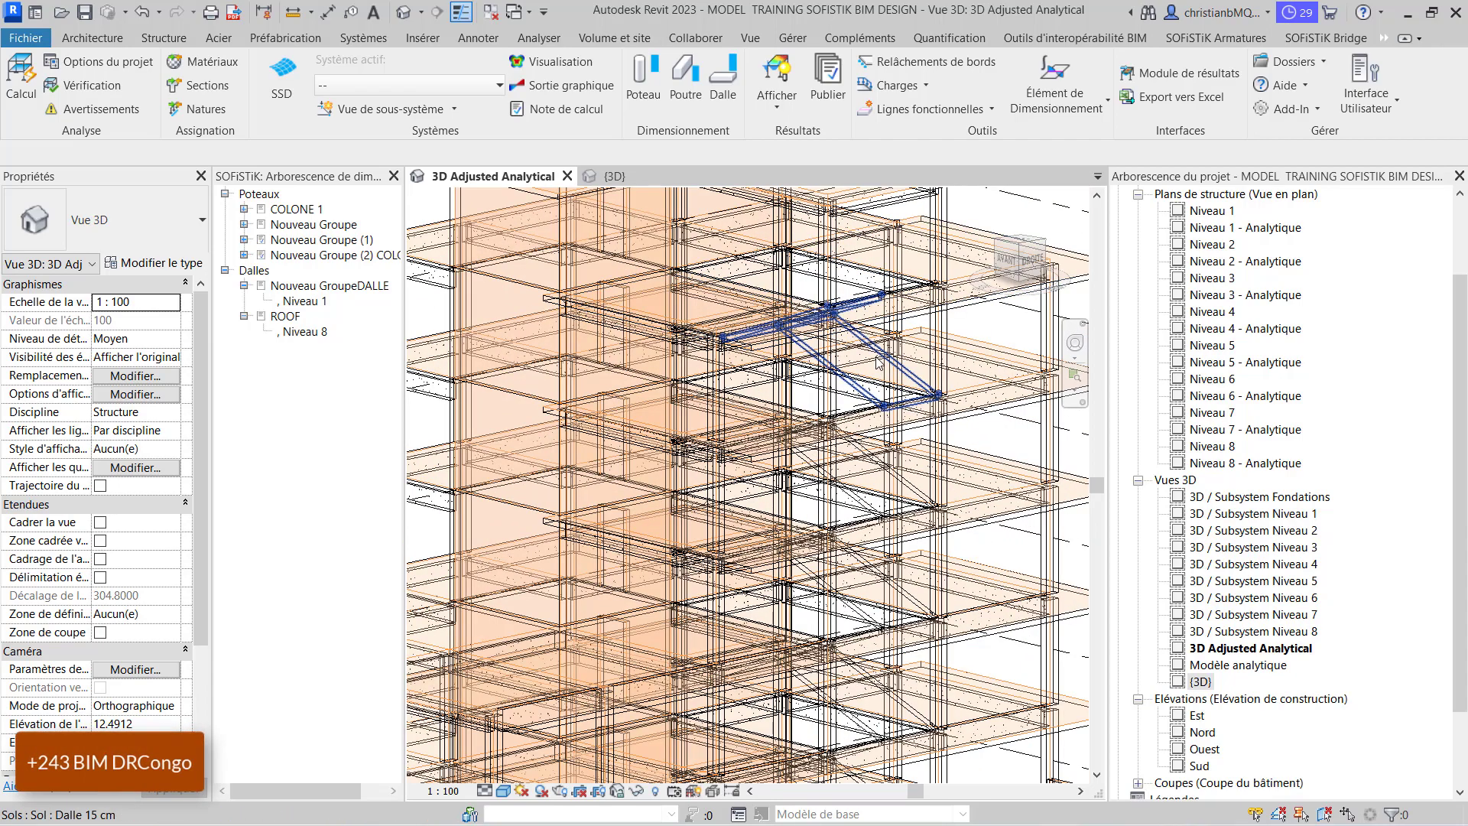
{"action": "left_click", "coordinate": [878, 363]}
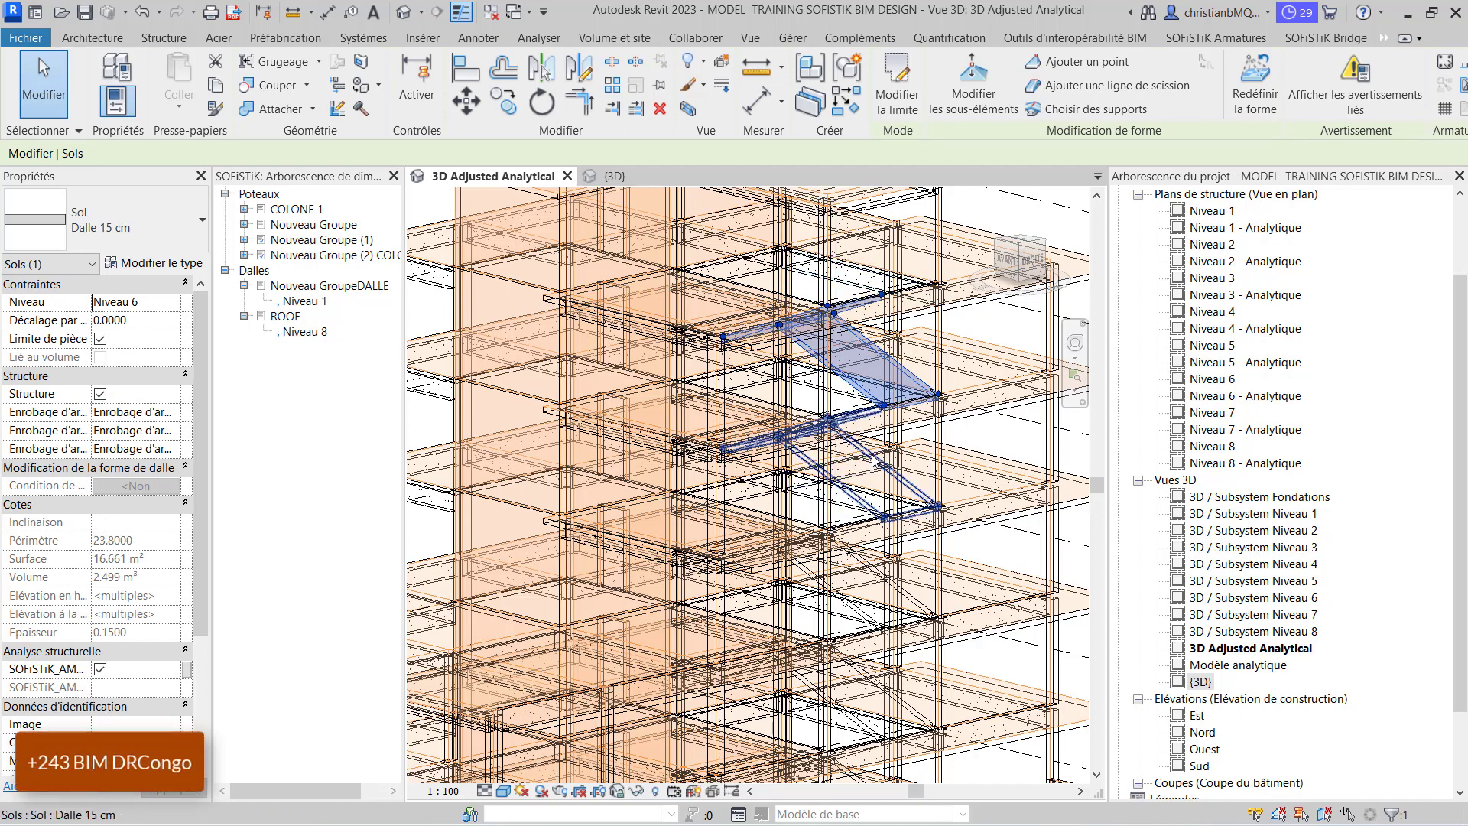
{"action": "left_click", "coordinate": [876, 458]}
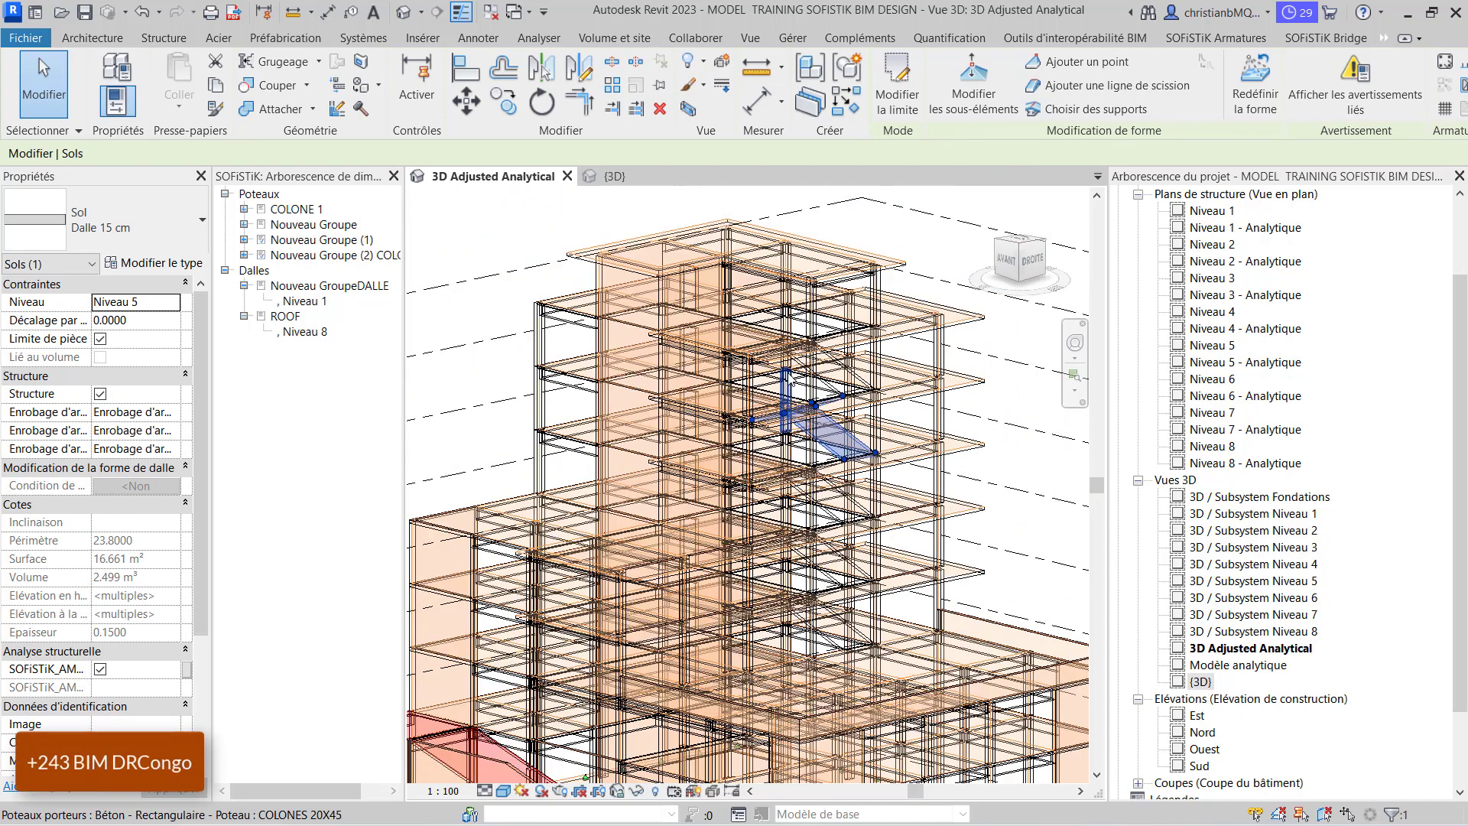
{"action": "scroll", "coordinate": [600, 635], "scroll_direction": "down", "scroll_amount": 10}
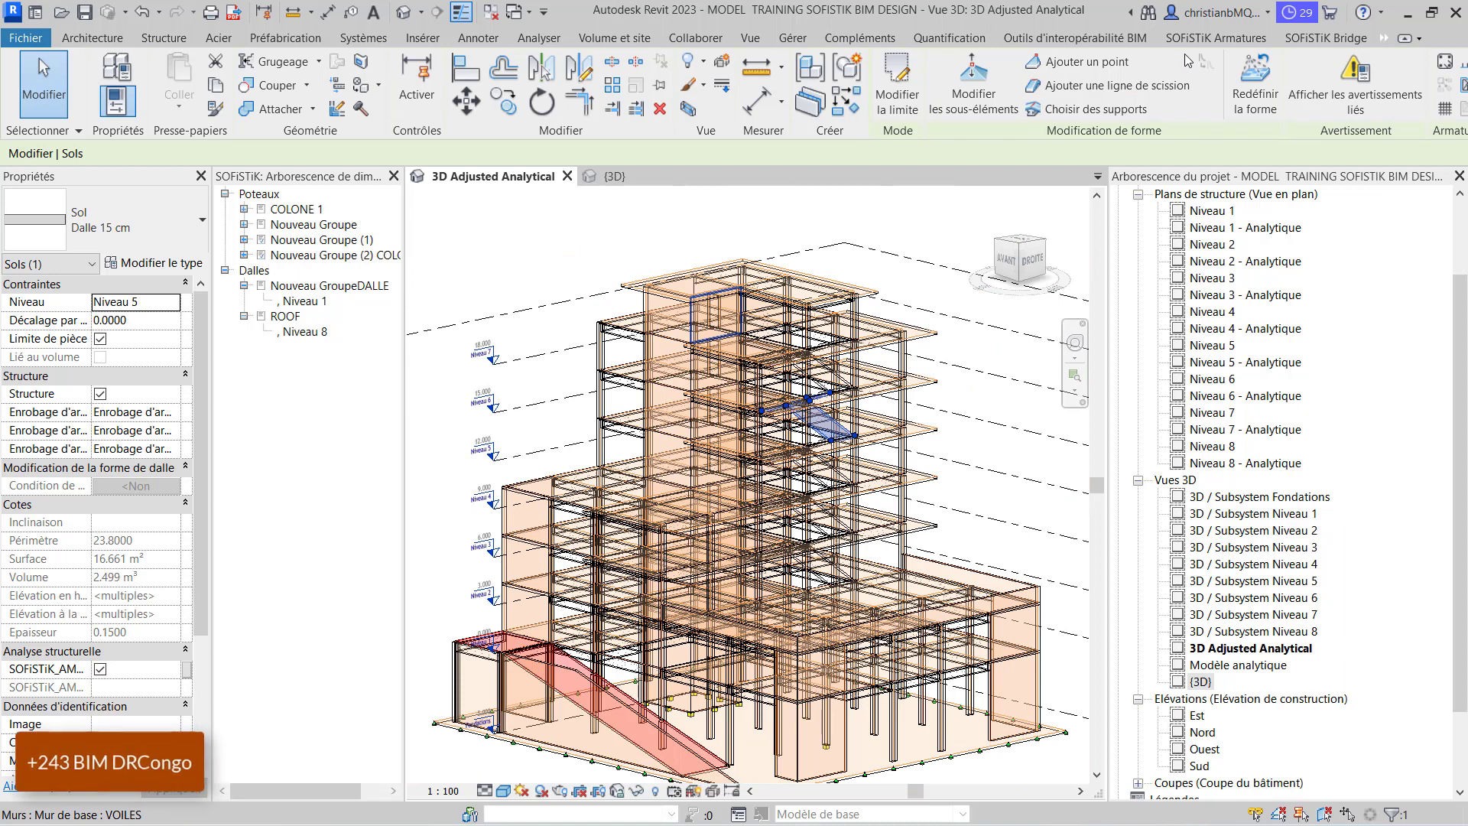
Create a SOFiSTiK slab design group from the sloping Niveau 1 ramp slab and name it Rampes
{"action": "left_click", "coordinate": [1384, 39]}
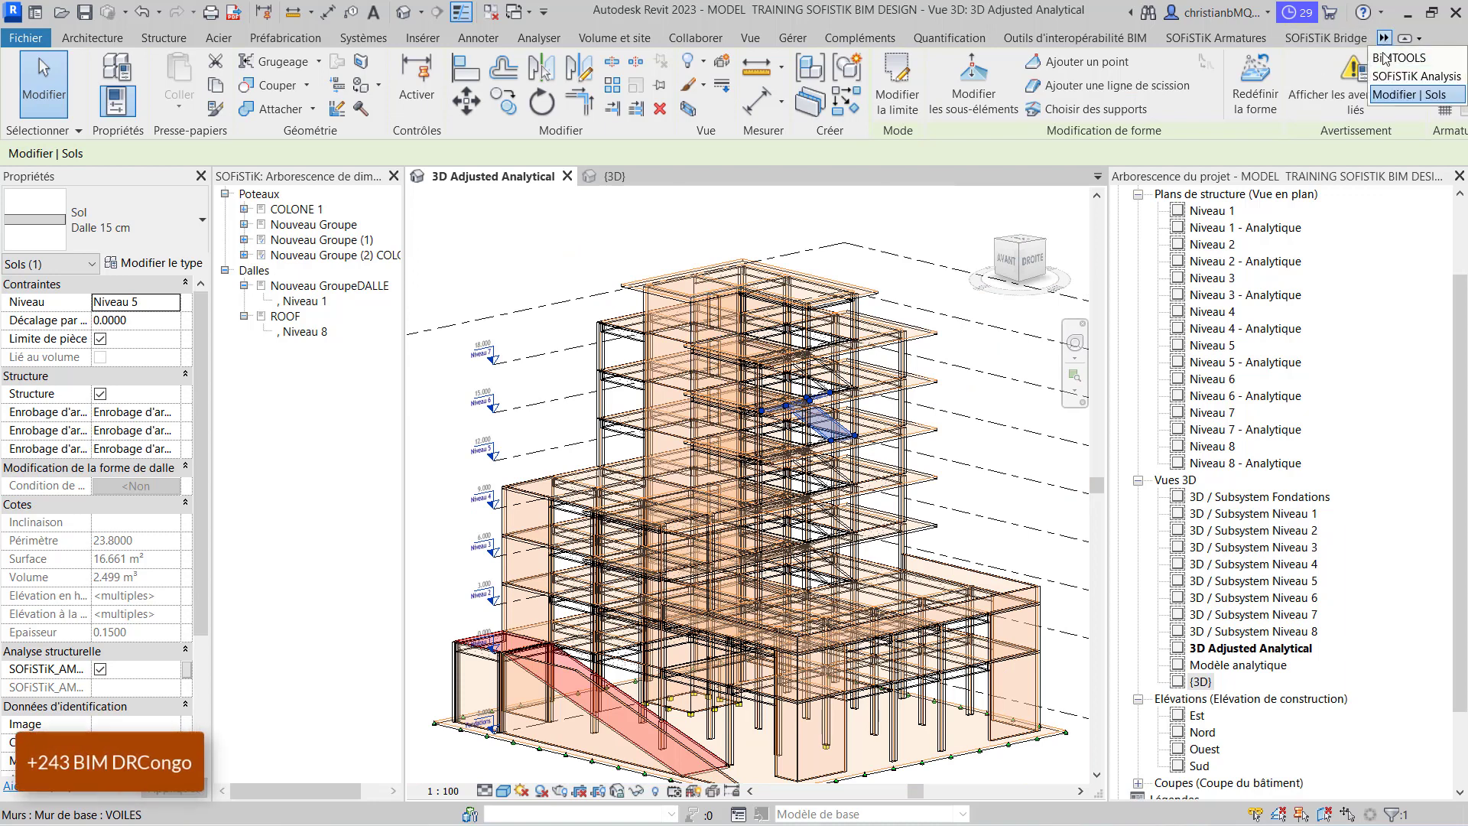
{"action": "left_click", "coordinate": [1392, 77]}
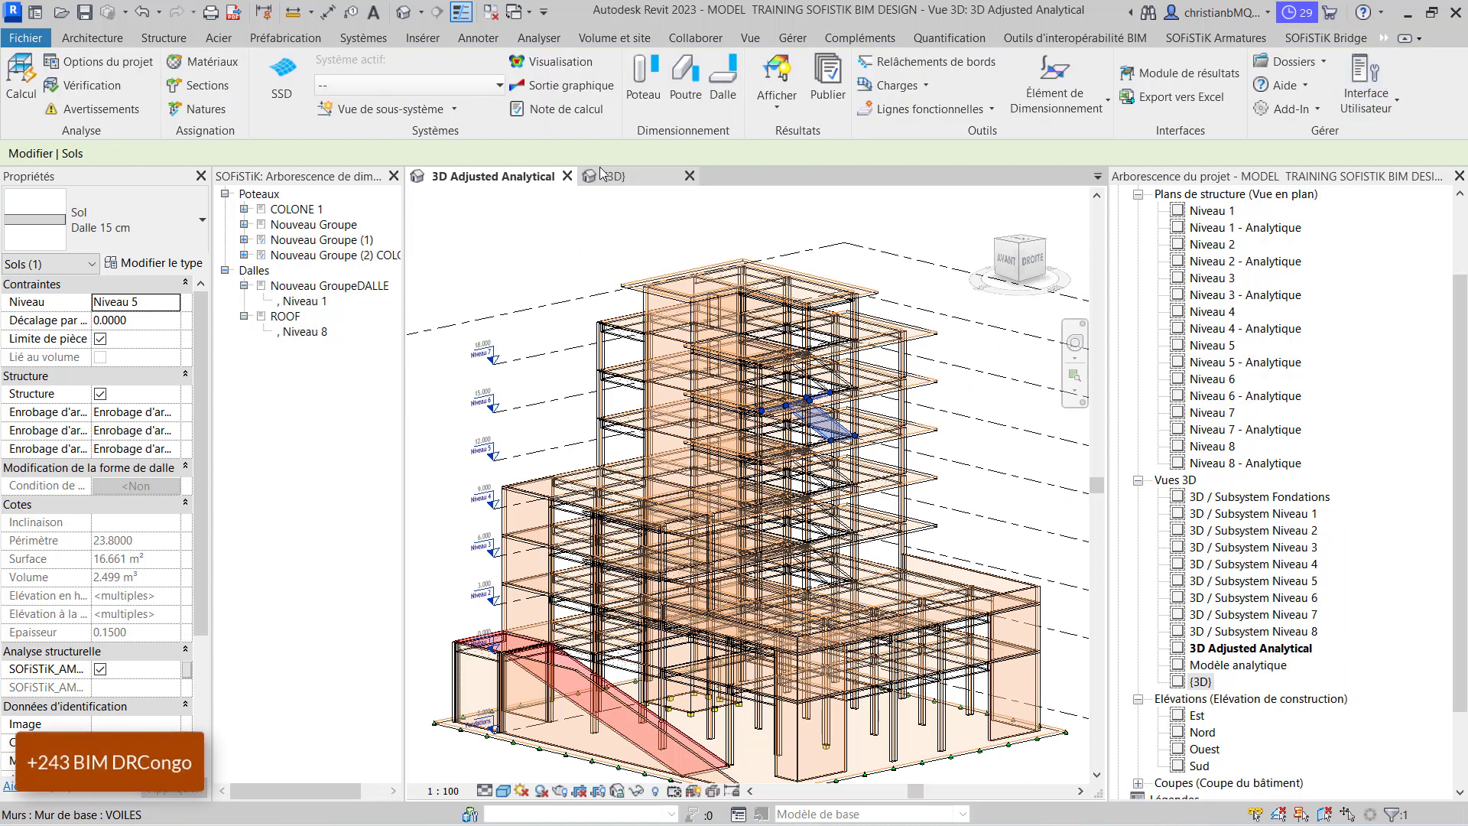
{"action": "left_click", "coordinate": [722, 76]}
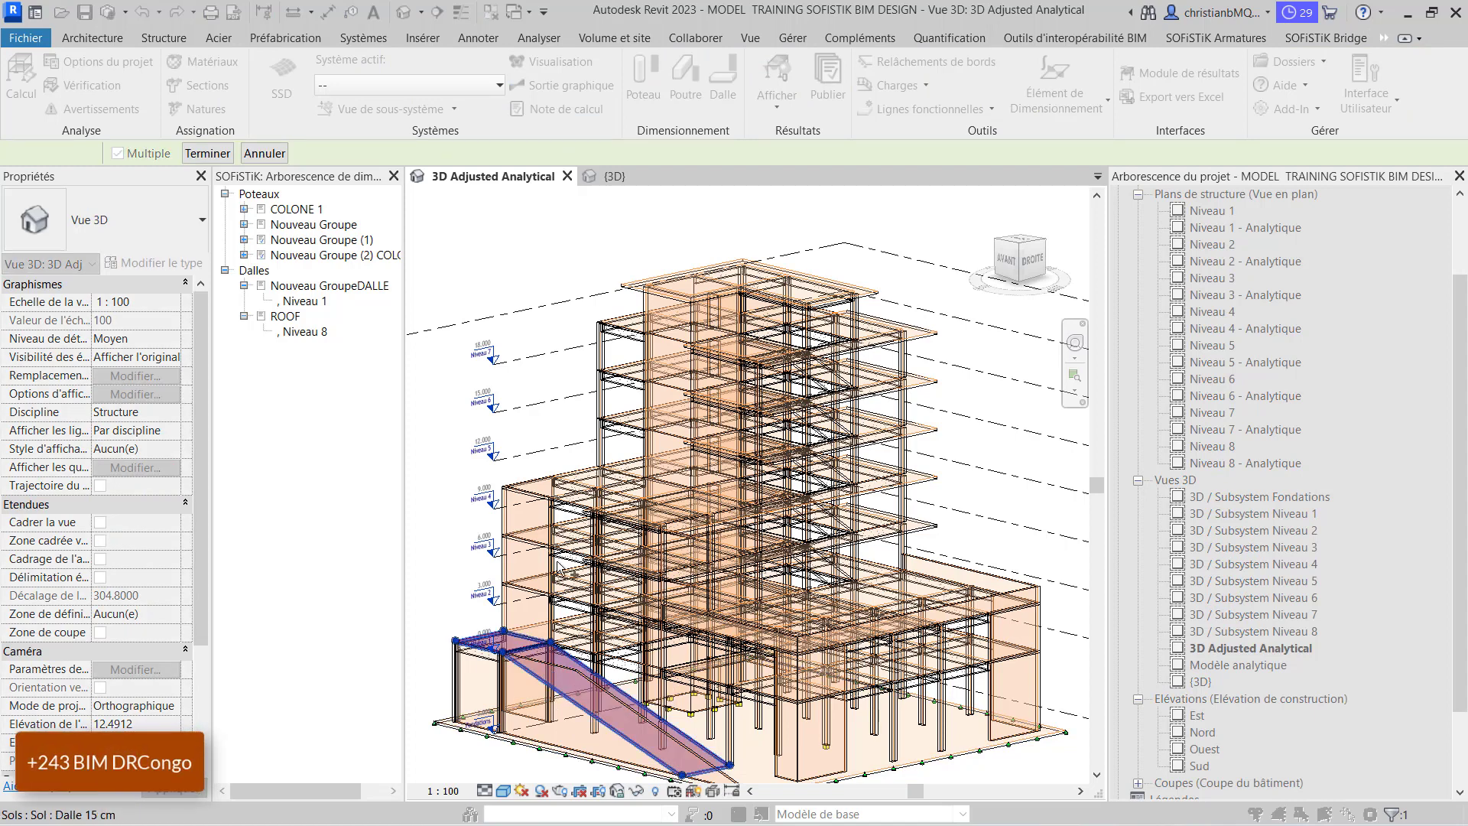
{"action": "left_click", "coordinate": [209, 153]}
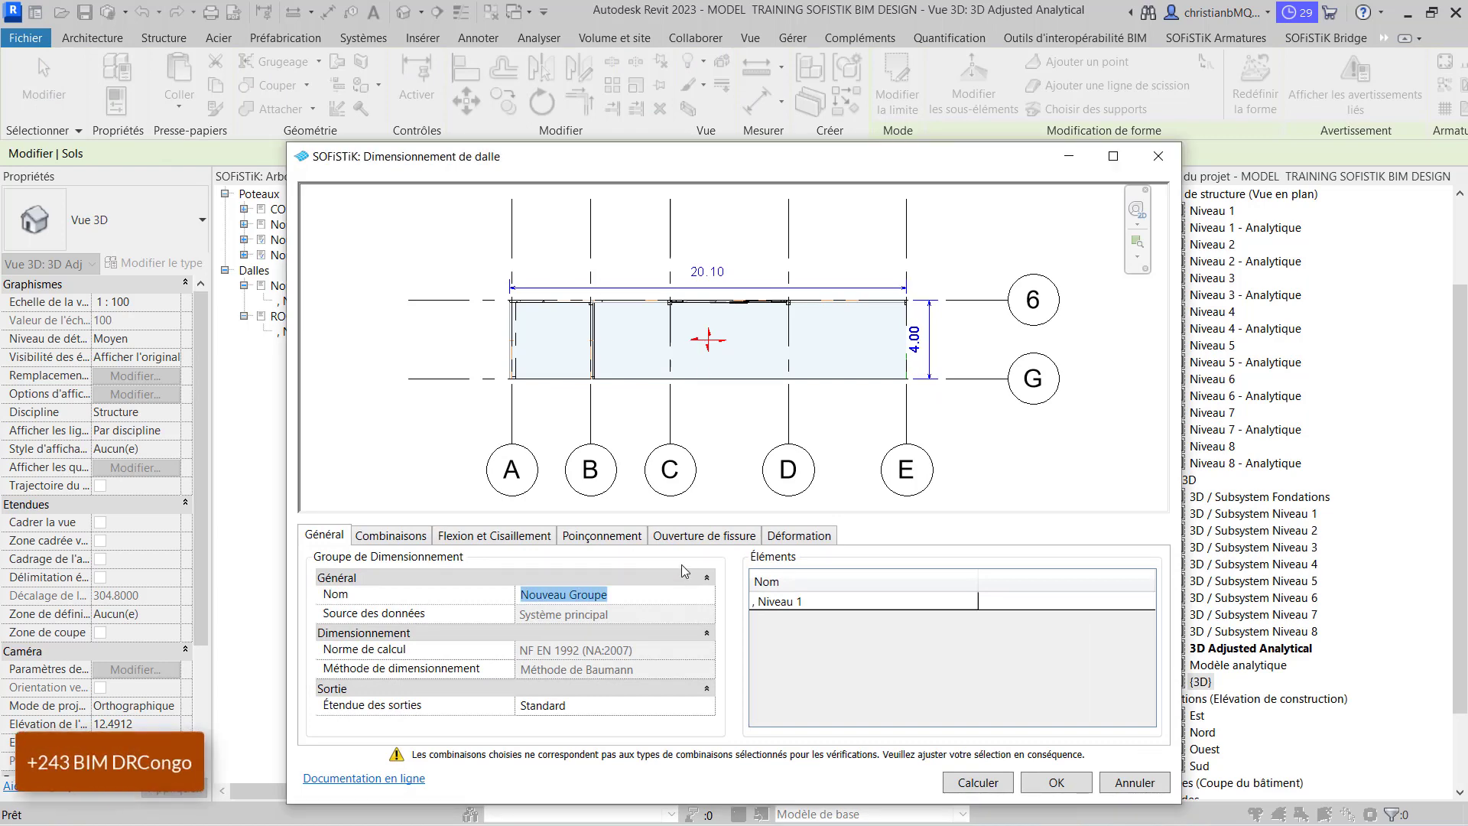
{"action": "type", "text": "Rampes"}
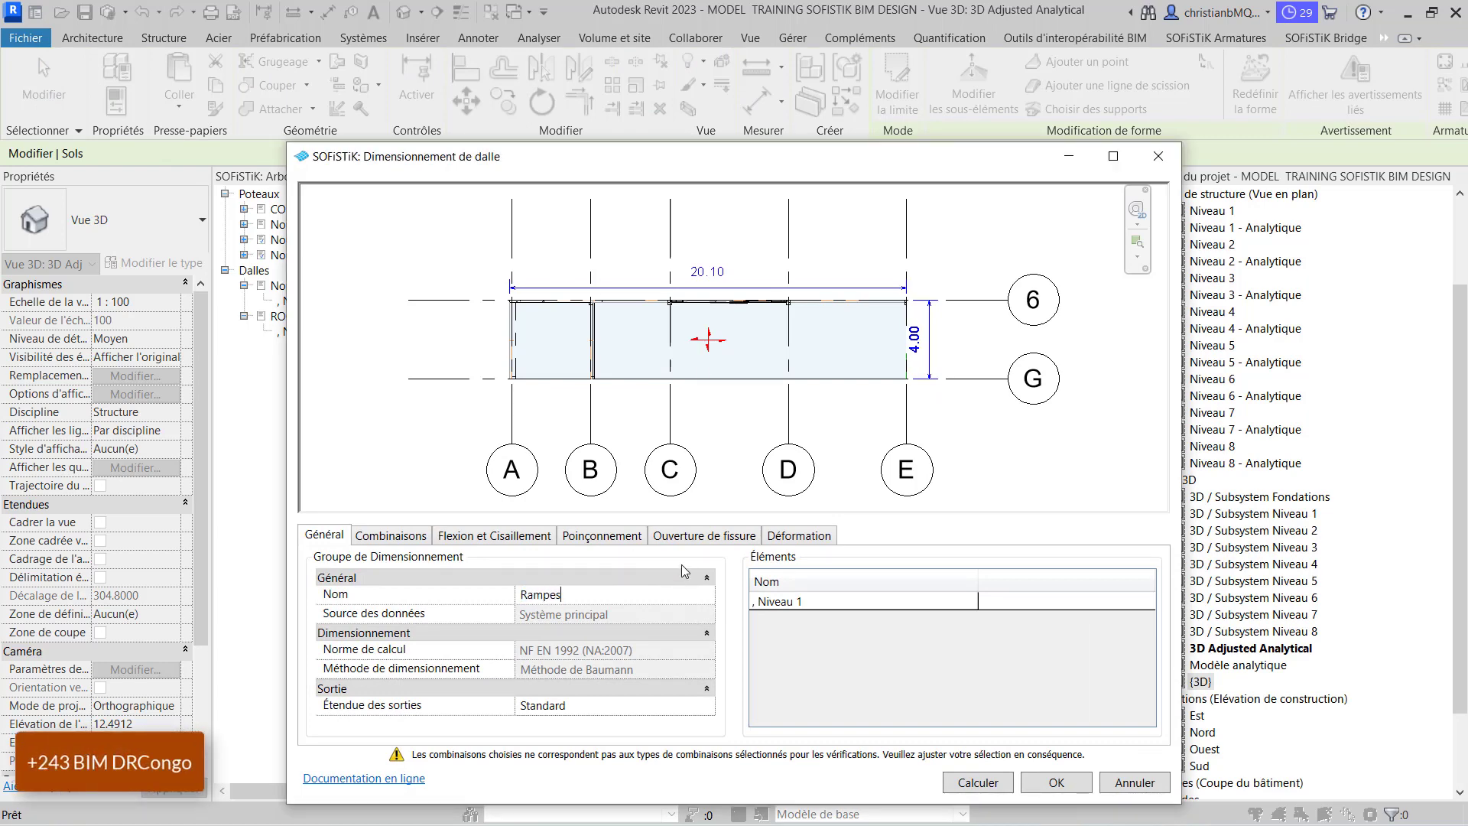
Limit the Rampes group's load combinations to 3002 ELU fondamentale by excluding 3001 ELS quasi-permanente and 3003 ELU accidentelle
{"action": "left_click", "coordinate": [420, 539]}
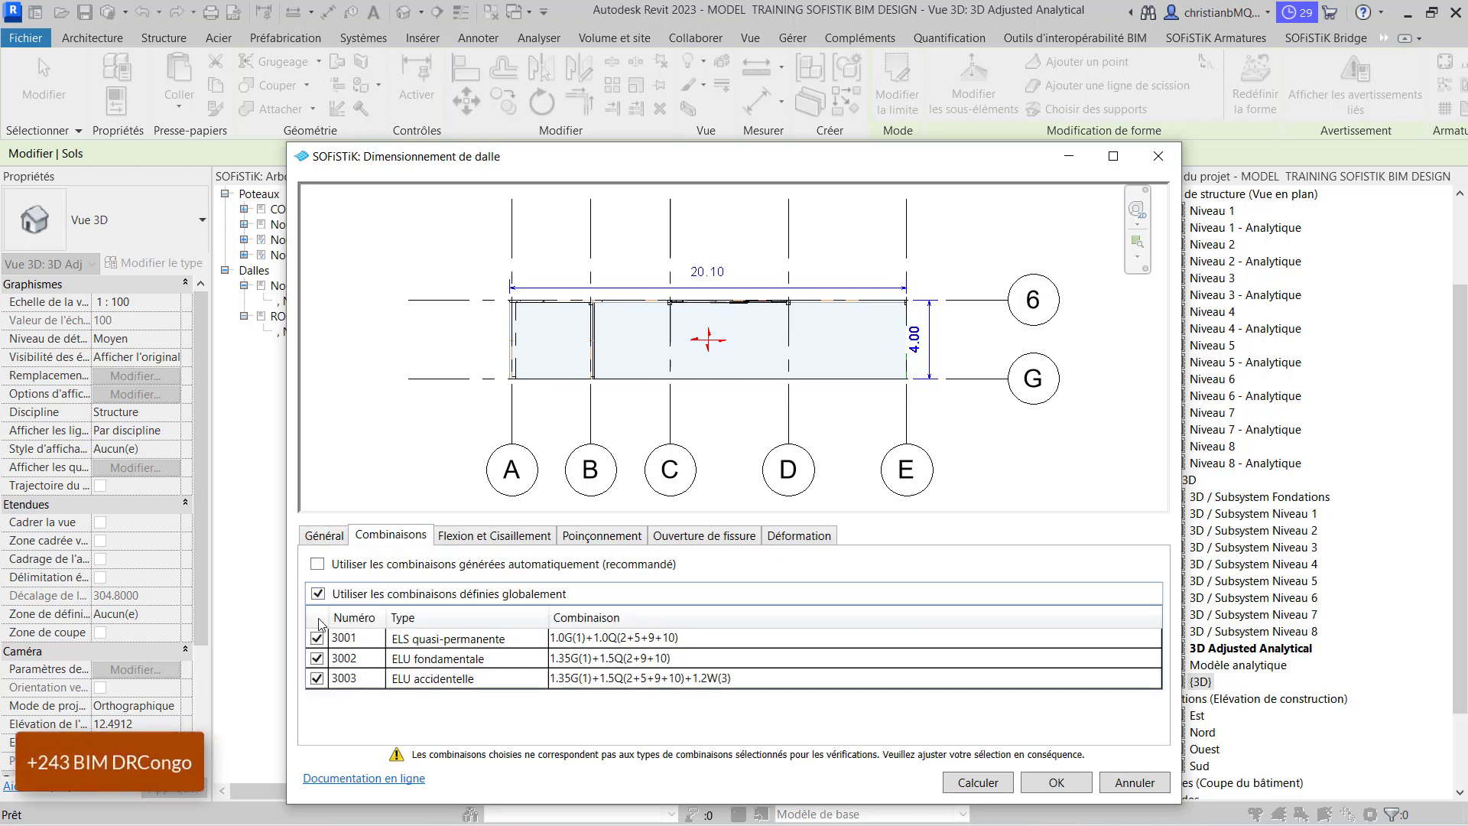
{"action": "left_click", "coordinate": [316, 638]}
{"action": "left_click", "coordinate": [317, 679]}
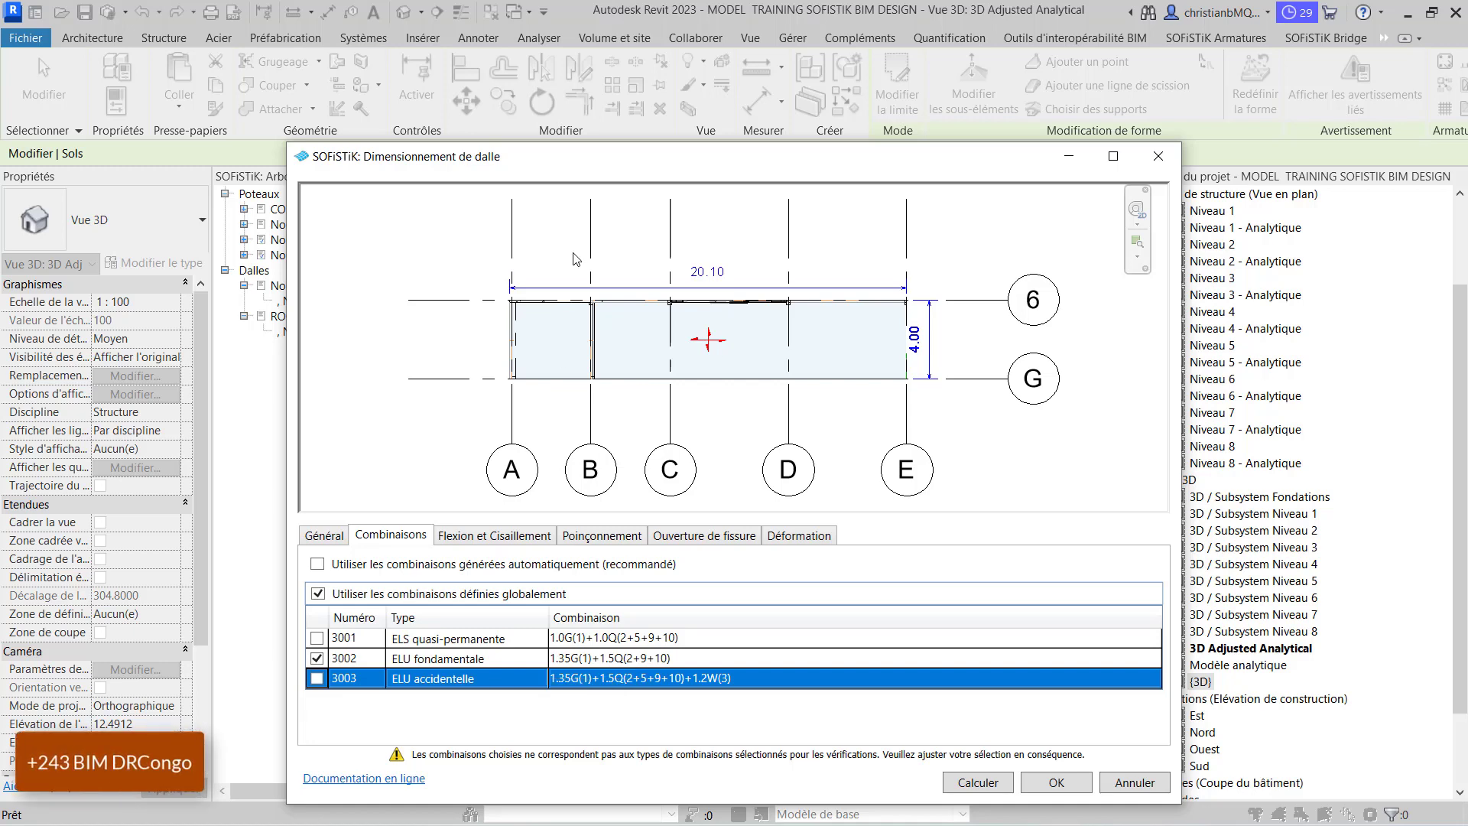
Review the bending and shear, punching, crack-width and deformation settings, and run the Rampes slab calculation
{"action": "left_click", "coordinate": [498, 537]}
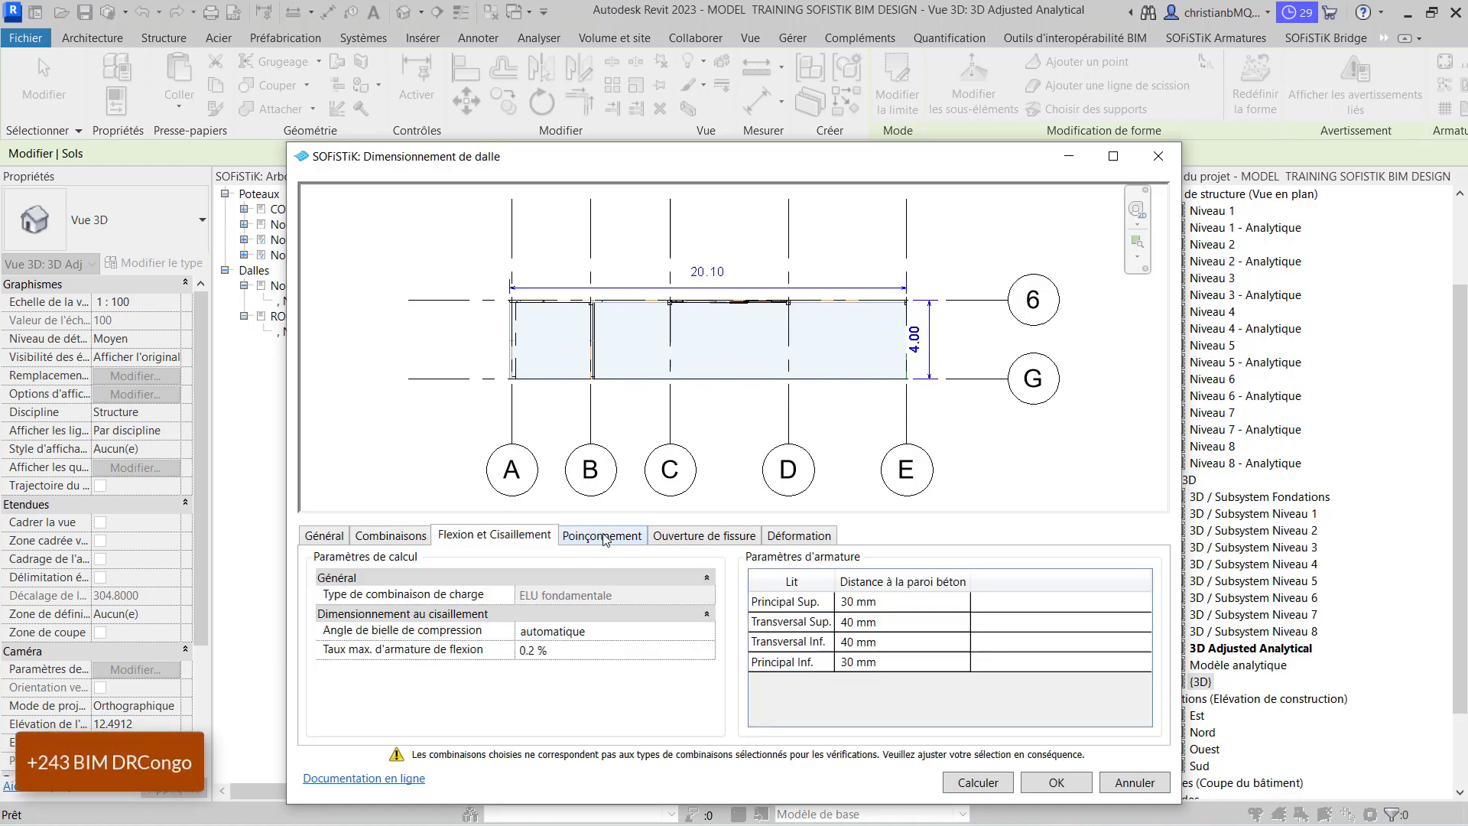
{"action": "left_click", "coordinate": [601, 536]}
{"action": "left_click", "coordinate": [716, 533]}
{"action": "left_click", "coordinate": [806, 537]}
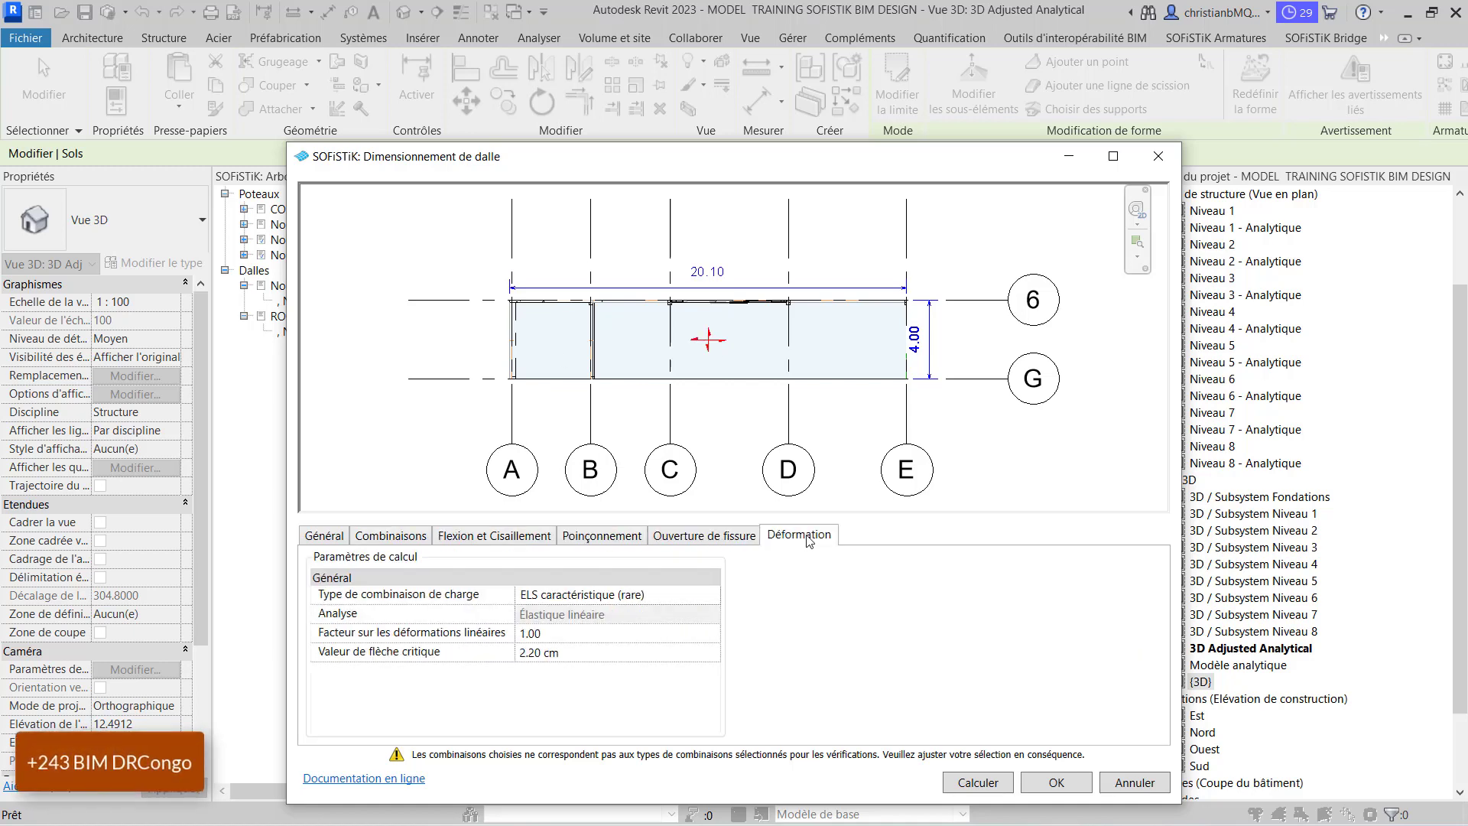
{"action": "left_click", "coordinate": [974, 788]}
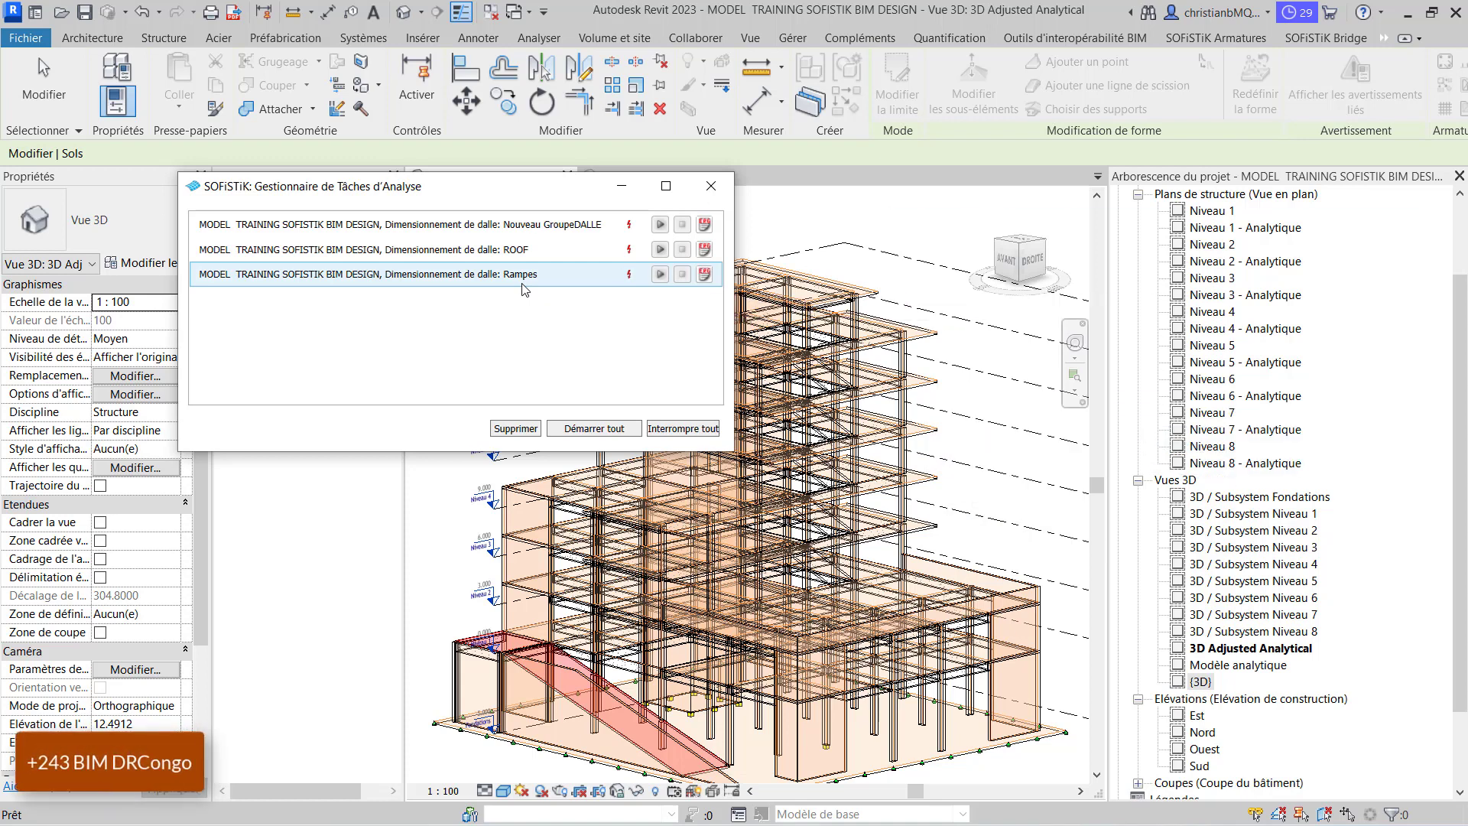
Open the Rampes design report and review pages 1 to 4, covering group information, materials, system overview and structural surface graphics
{"action": "left_click", "coordinate": [705, 275]}
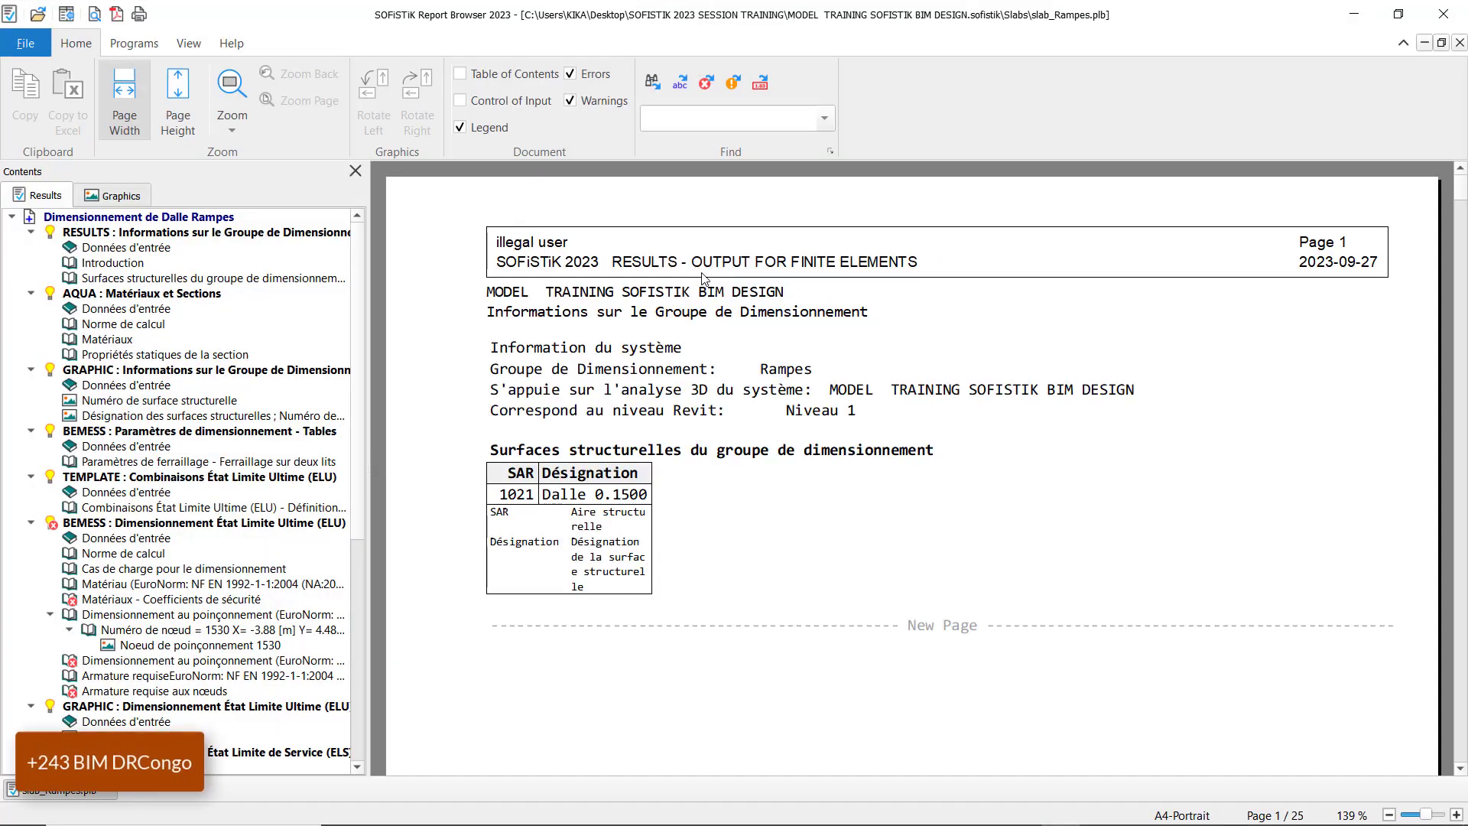
{"action": "scroll", "coordinate": [479, 315], "scroll_direction": "down", "scroll_amount": 10}
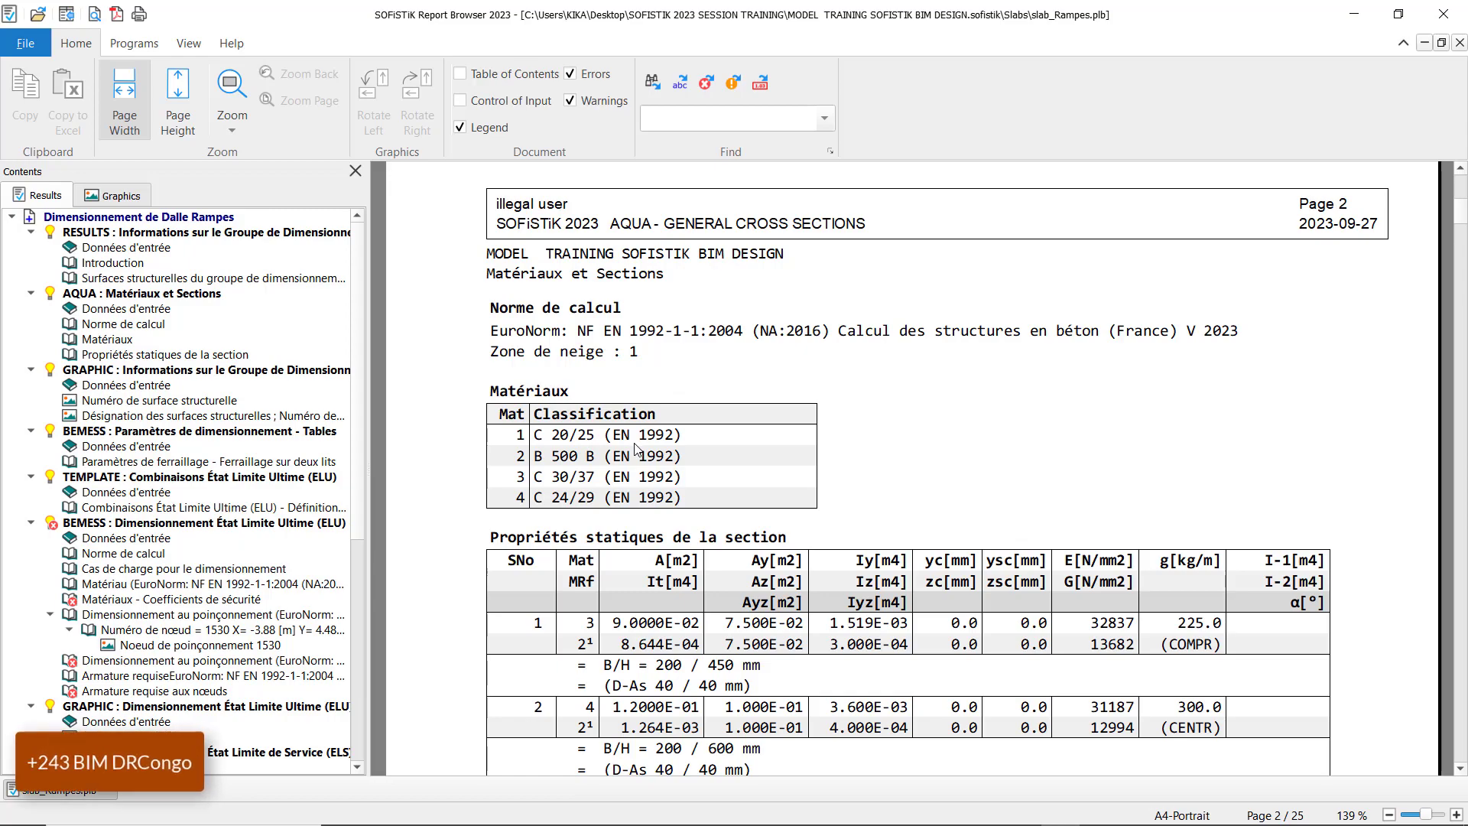
{"action": "scroll", "coordinate": [692, 372], "scroll_direction": "down", "scroll_amount": 20}
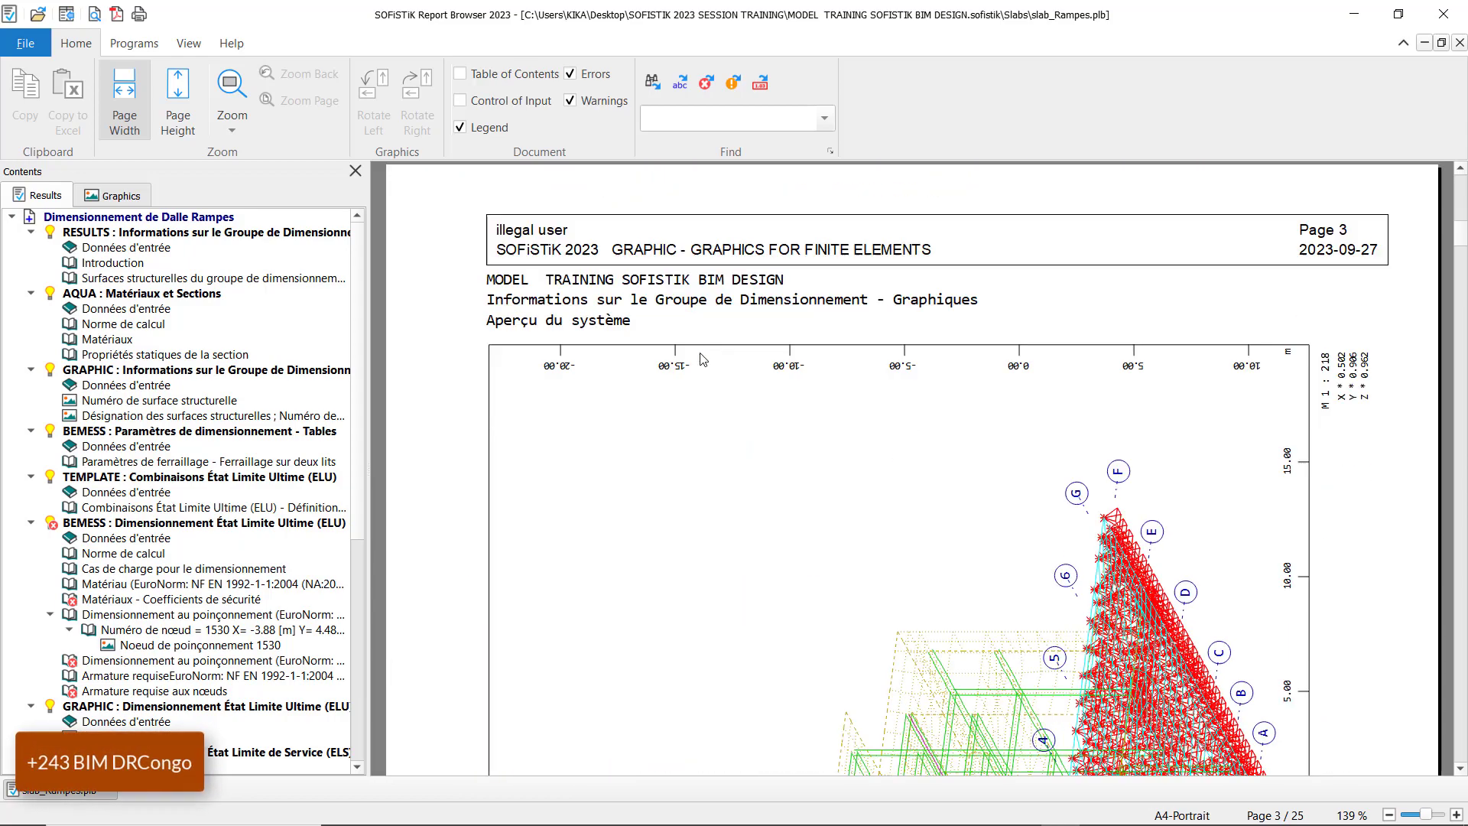
{"action": "scroll", "coordinate": [719, 334], "scroll_direction": "down", "scroll_amount": 2}
{"action": "scroll", "coordinate": [722, 333], "scroll_direction": "up", "scroll_amount": 6}
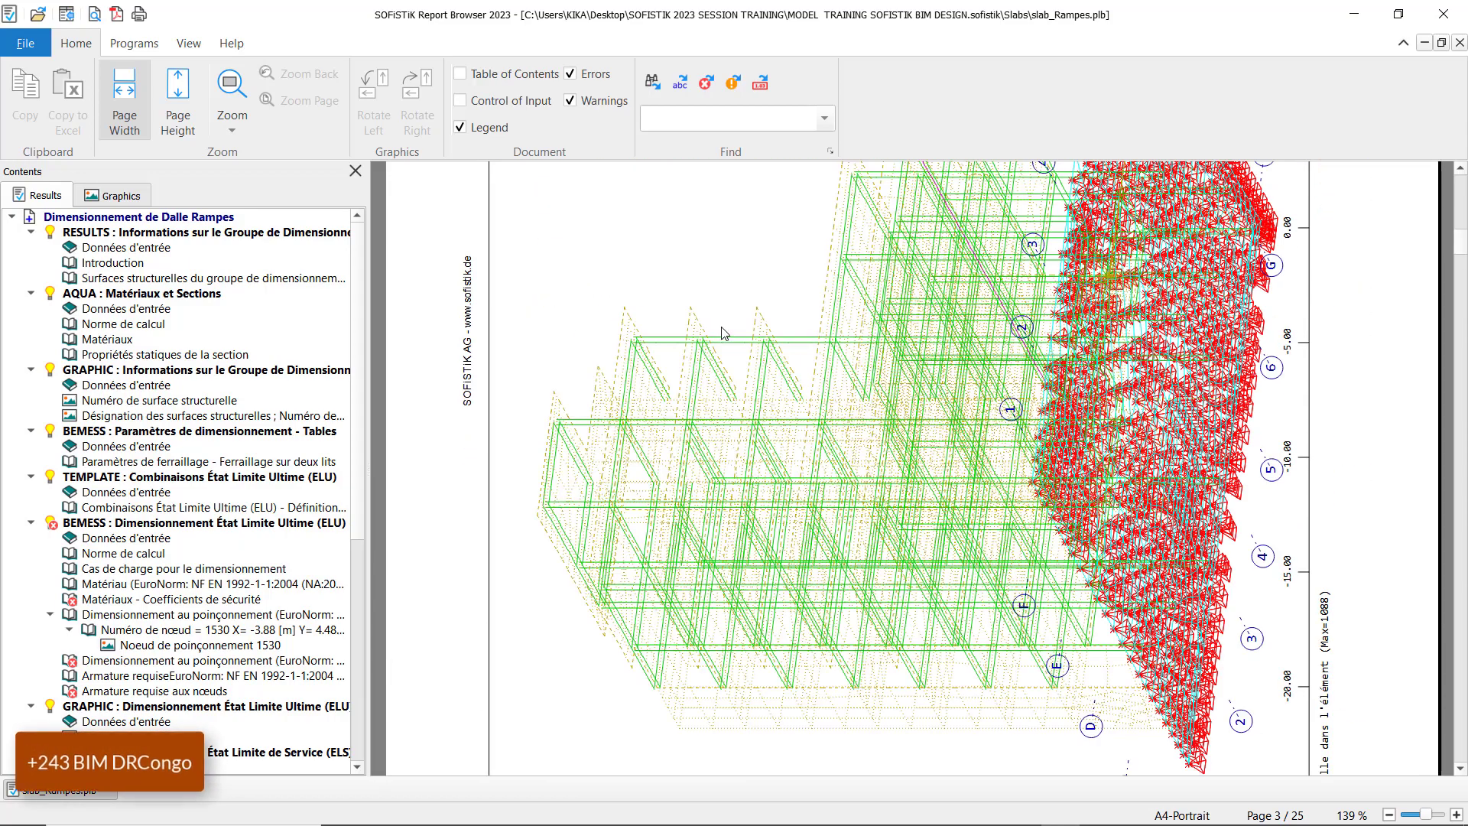
{"action": "scroll", "coordinate": [603, 356], "scroll_direction": "up", "scroll_amount": 6}
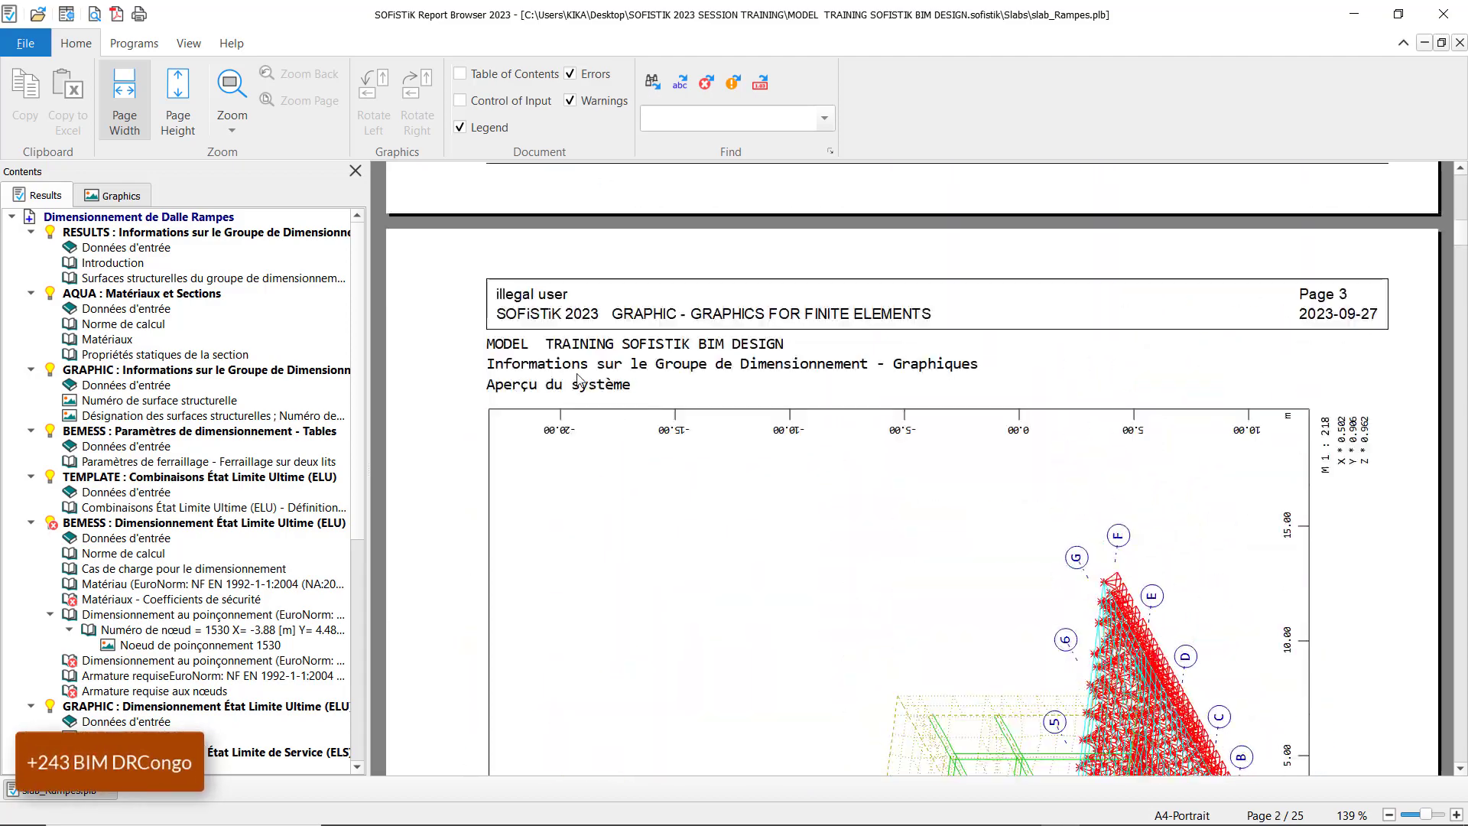
{"action": "scroll", "coordinate": [754, 381], "scroll_direction": "down", "scroll_amount": 15}
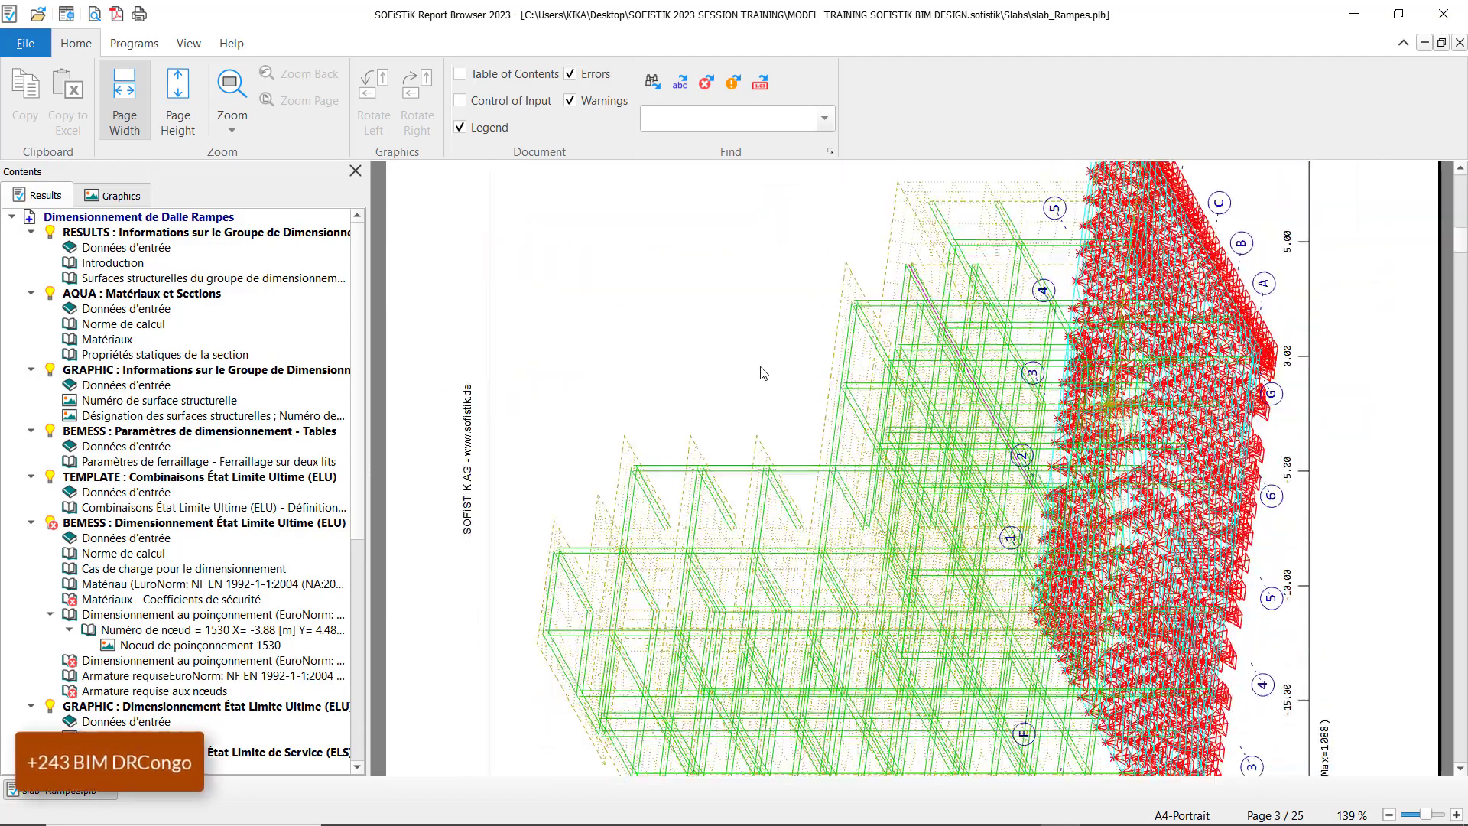
{"action": "scroll", "coordinate": [807, 316], "scroll_direction": "up", "scroll_amount": 3}
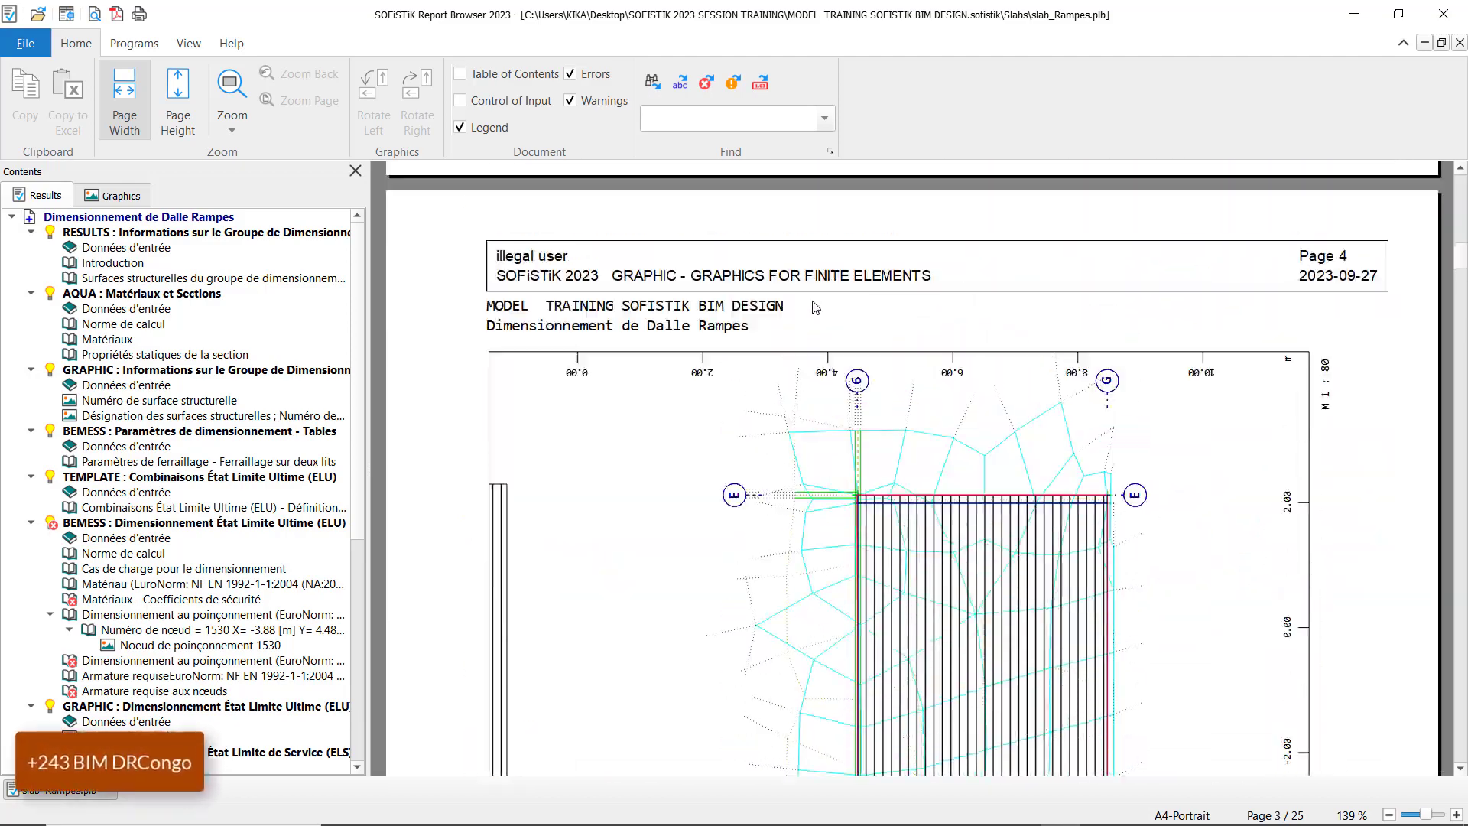
{"action": "scroll", "coordinate": [778, 392], "scroll_direction": "down", "scroll_amount": 7}
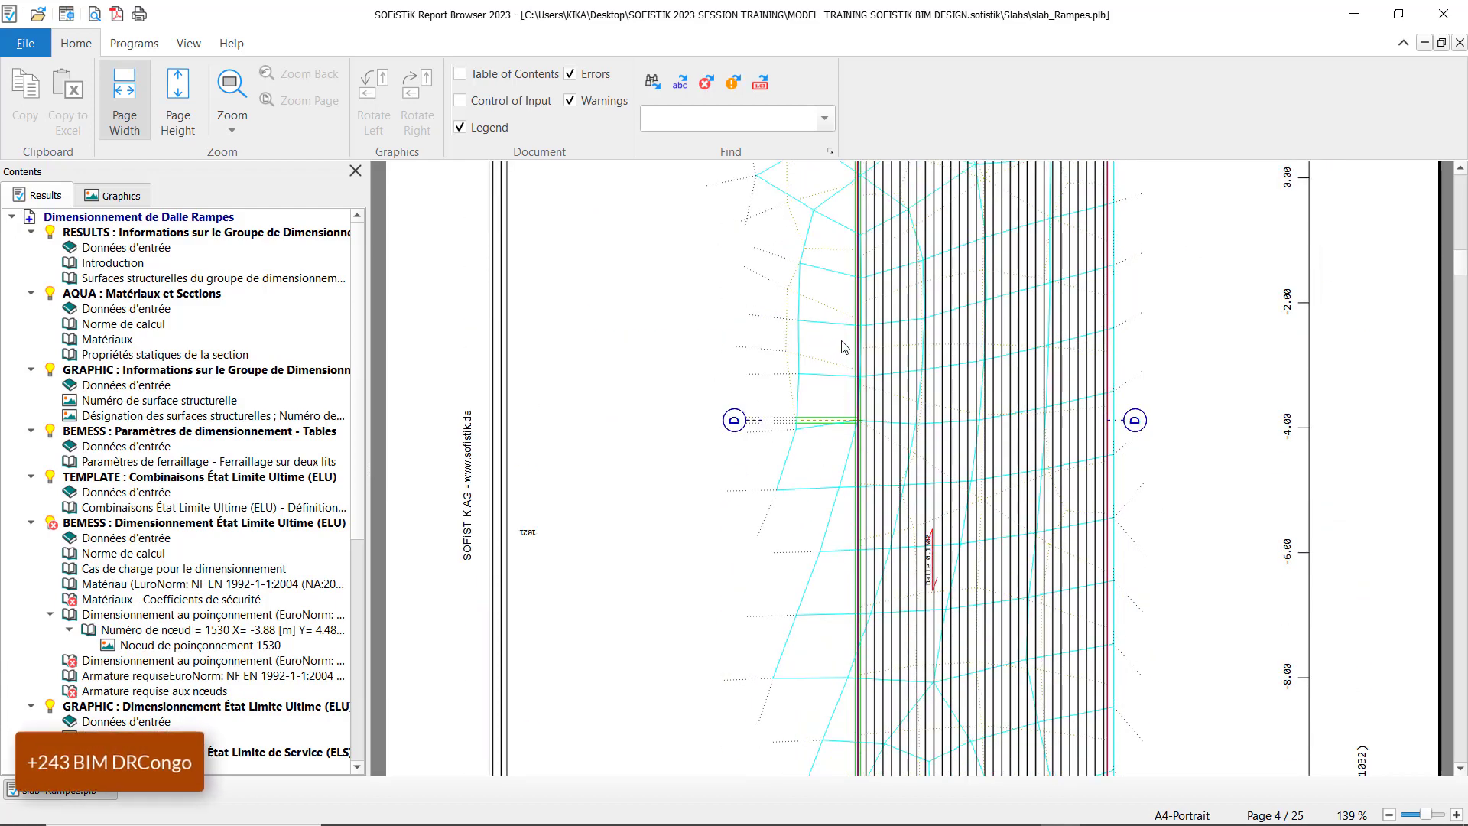
{"action": "scroll", "coordinate": [877, 398], "scroll_direction": "down", "scroll_amount": 3}
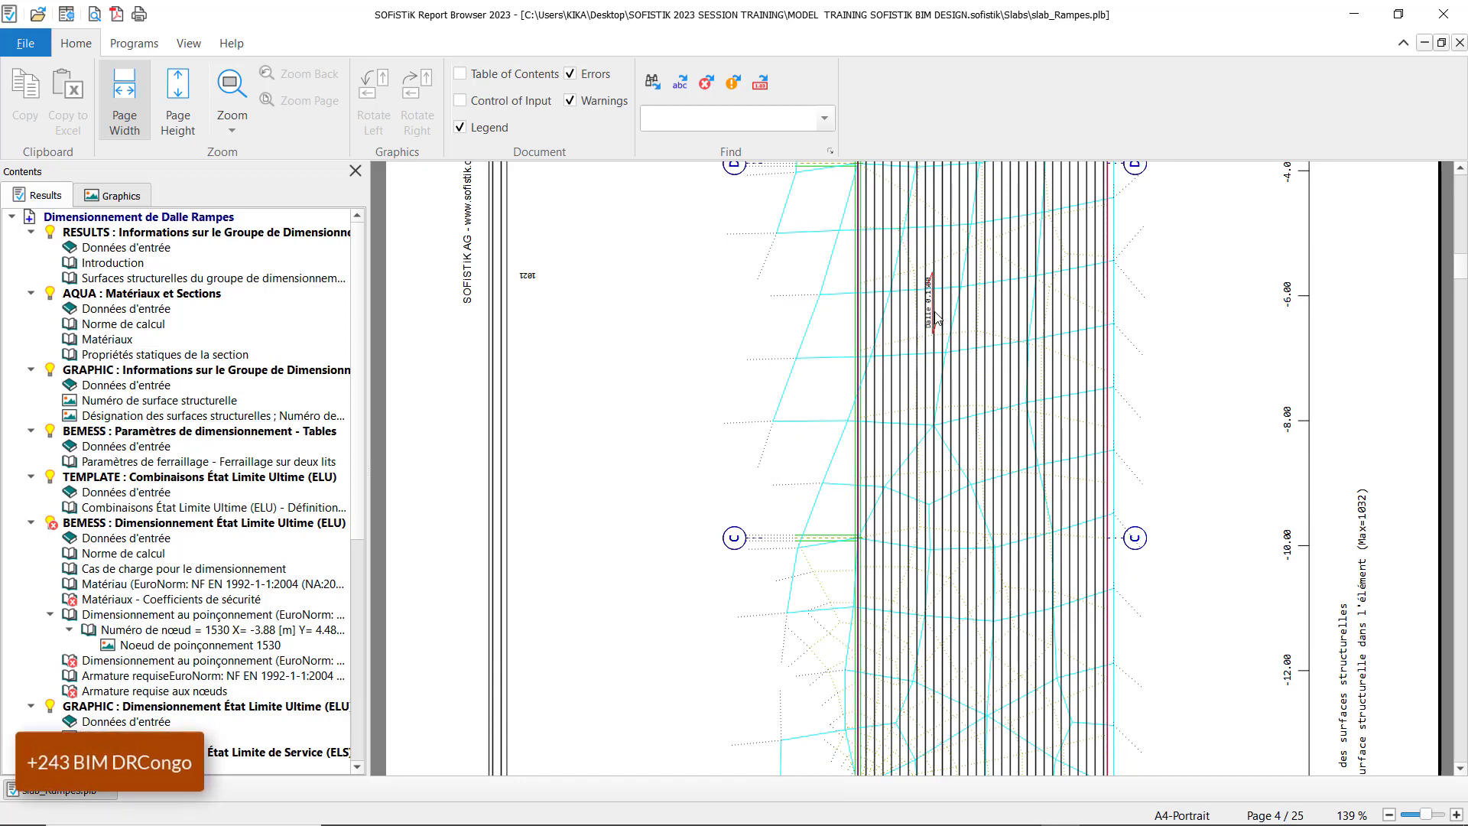
{"action": "scroll", "coordinate": [946, 293], "scroll_direction": "down", "scroll_amount": 2, "text": "ctrl"}
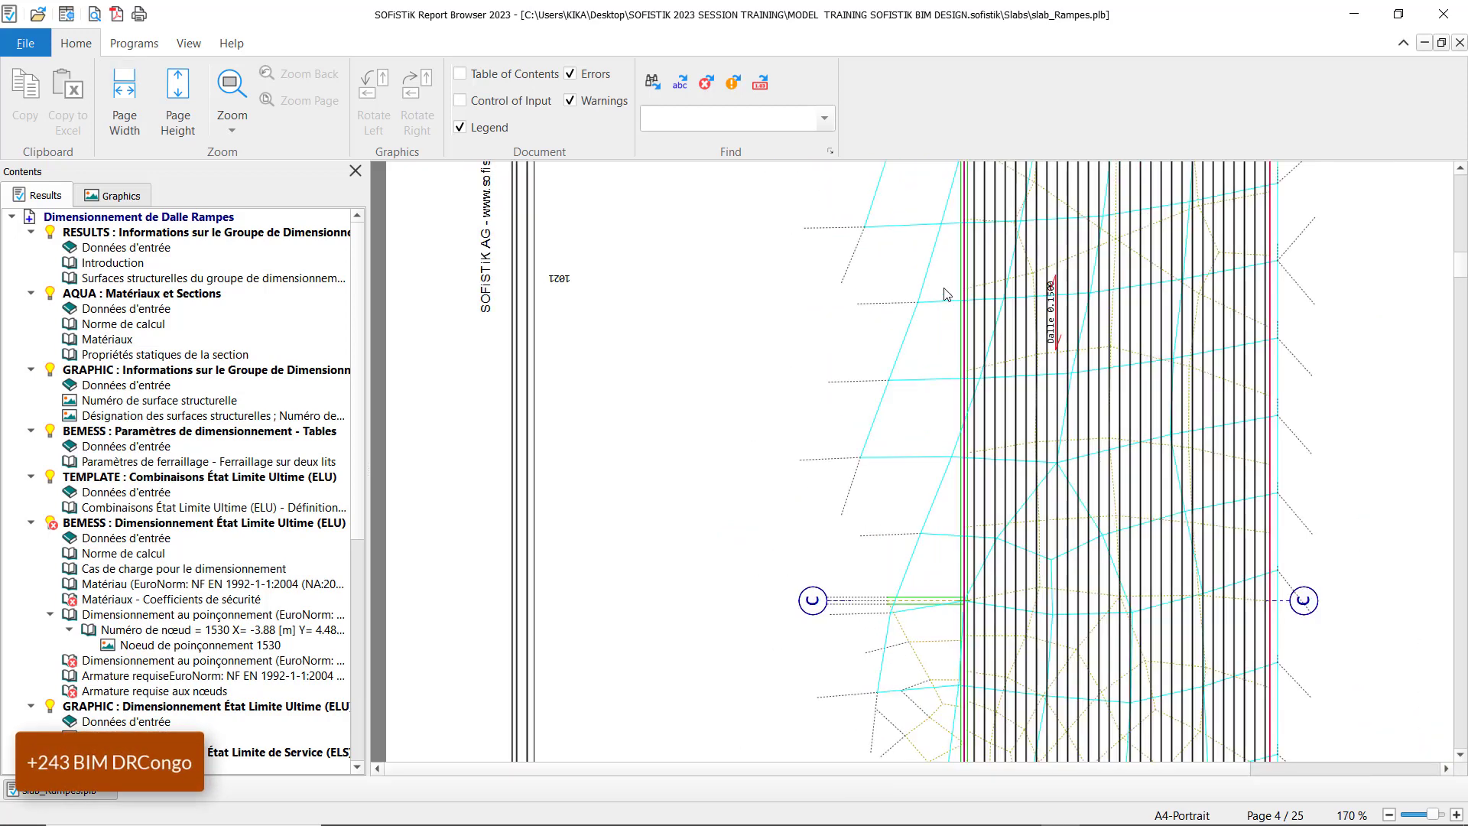
{"action": "scroll", "coordinate": [948, 432], "scroll_direction": "down", "scroll_amount": 4}
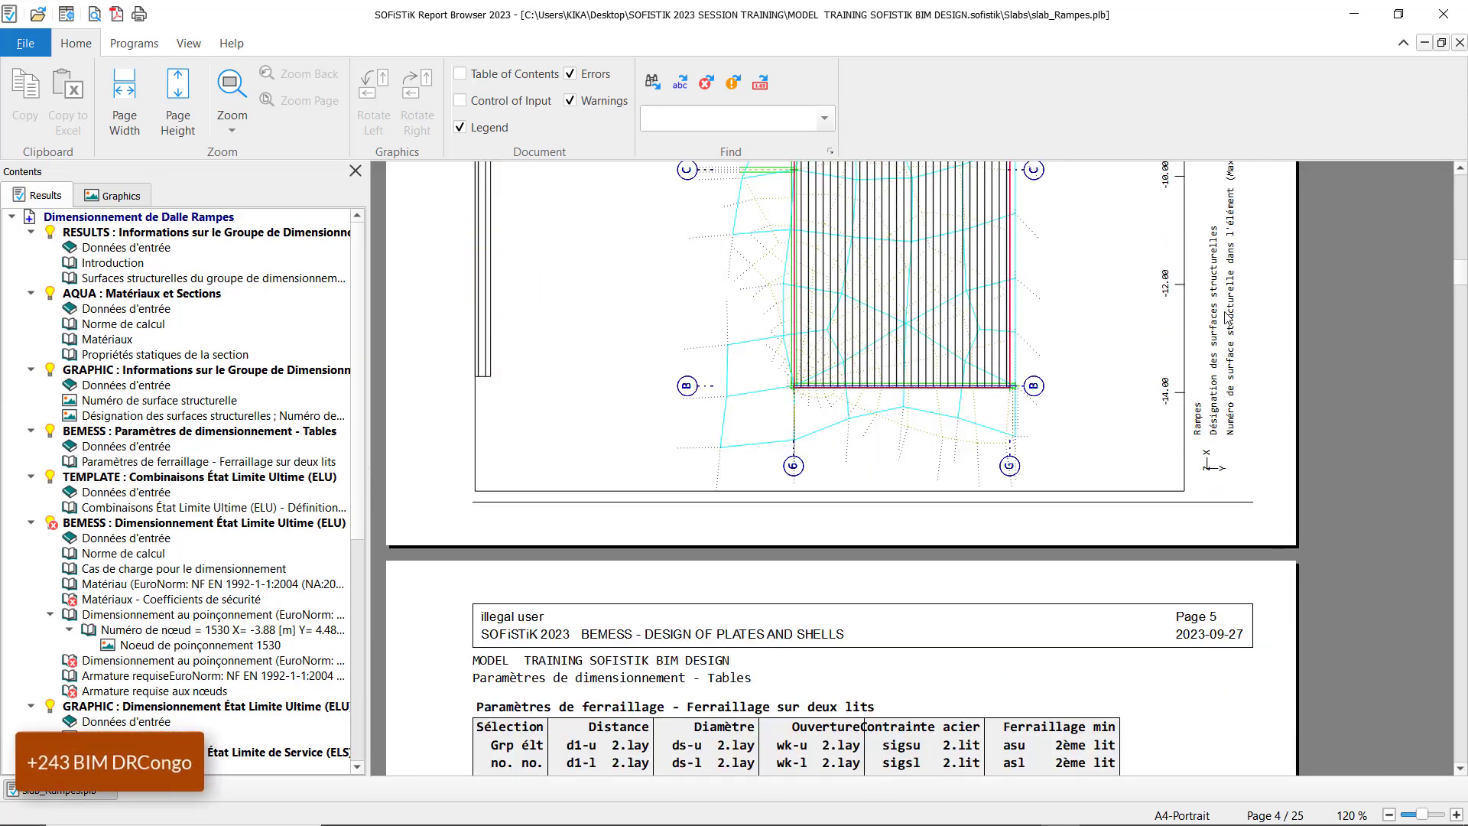
Review the Rampes report from page 5 to page 14, covering reinforcement parameters, ULS combination, punching design, design warnings and crack-width graphics
{"action": "scroll", "coordinate": [1031, 462], "scroll_direction": "down", "scroll_amount": 13}
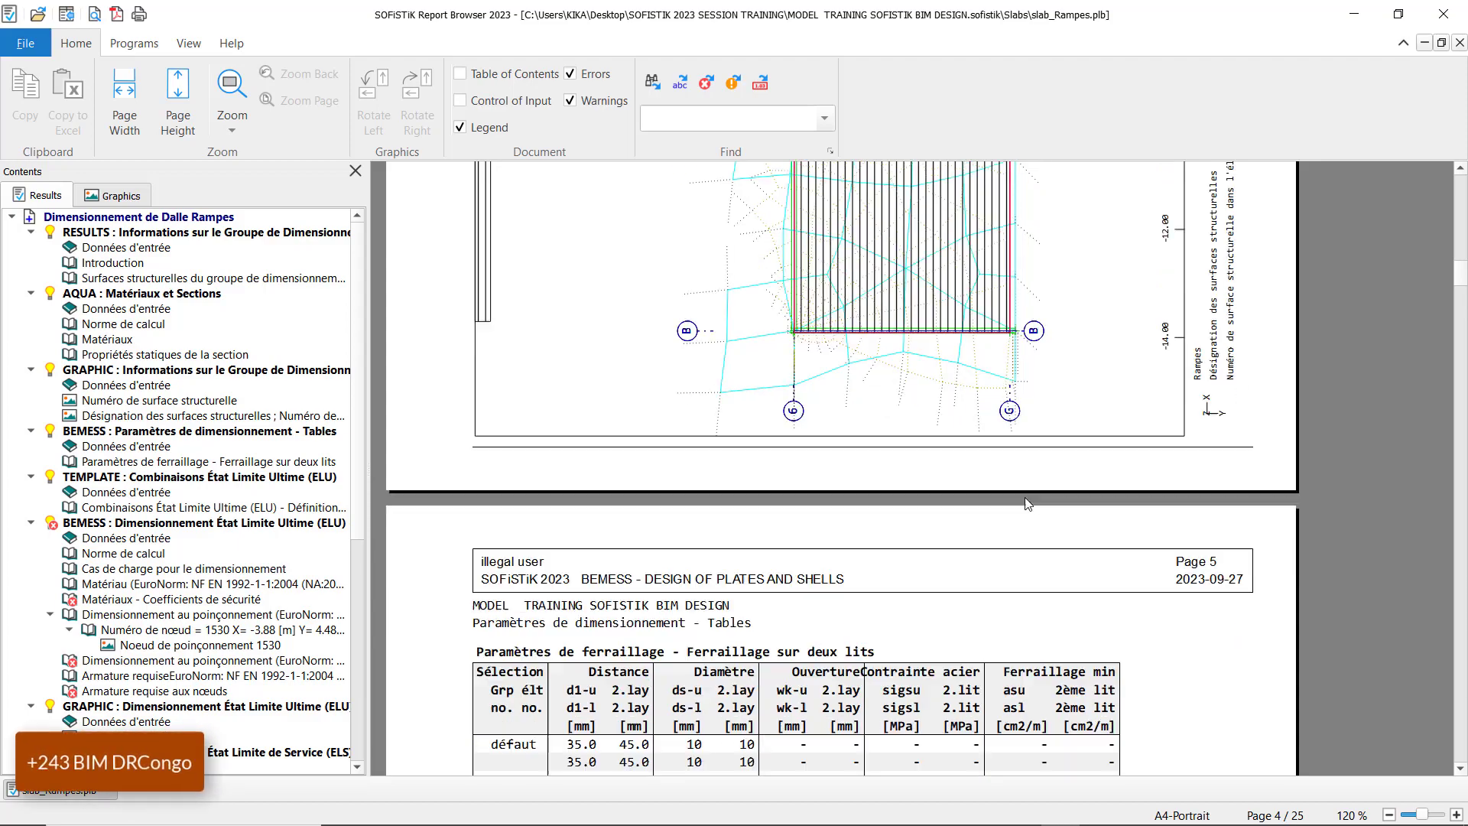
{"action": "scroll", "coordinate": [1031, 463], "scroll_direction": "down", "scroll_amount": 15}
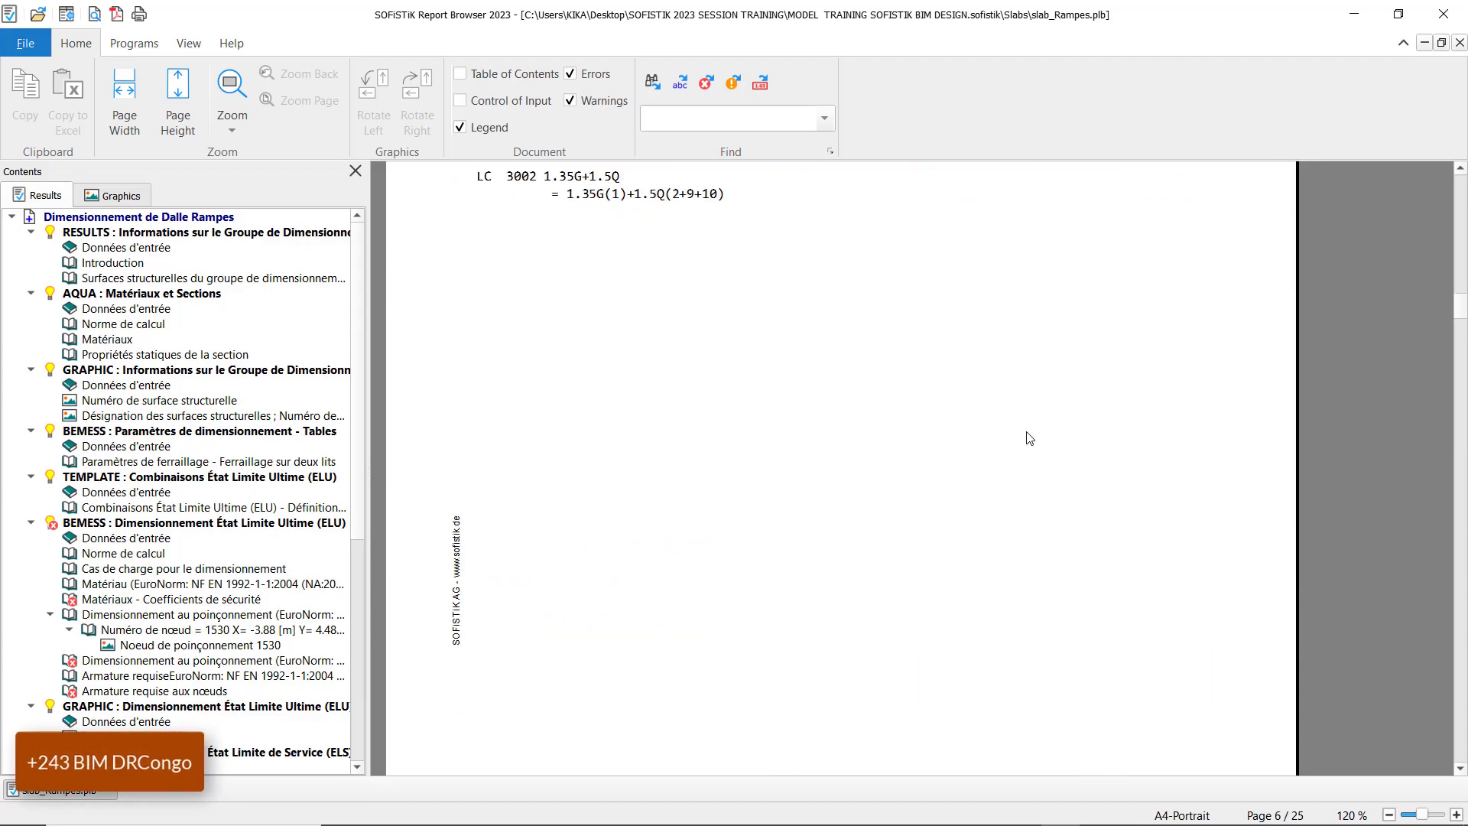
{"action": "scroll", "coordinate": [1032, 417], "scroll_direction": "down", "scroll_amount": 15}
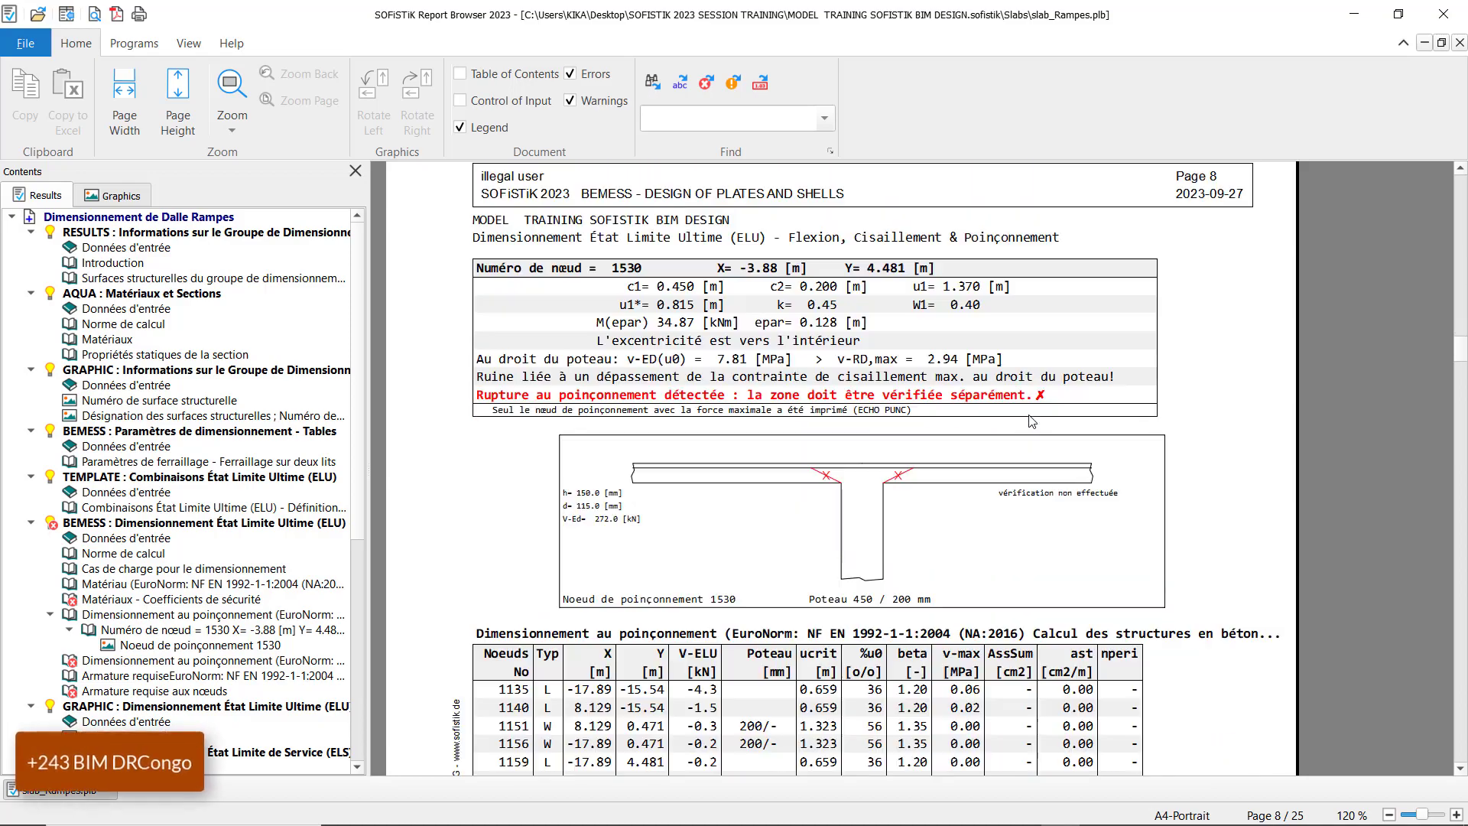
{"action": "scroll", "coordinate": [1038, 409], "scroll_direction": "down", "scroll_amount": 15}
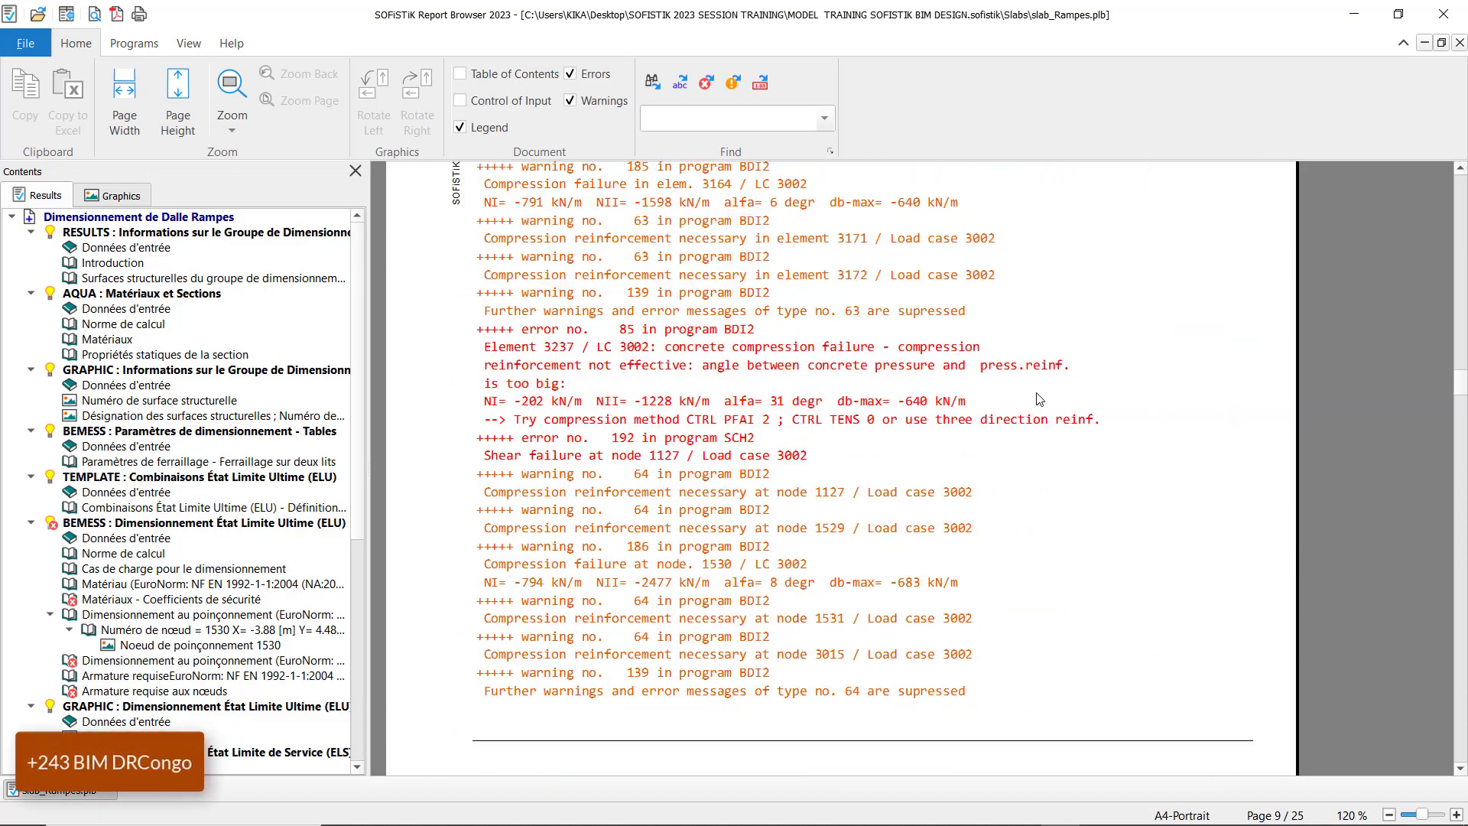
{"action": "scroll", "coordinate": [1044, 417], "scroll_direction": "down", "scroll_amount": 15}
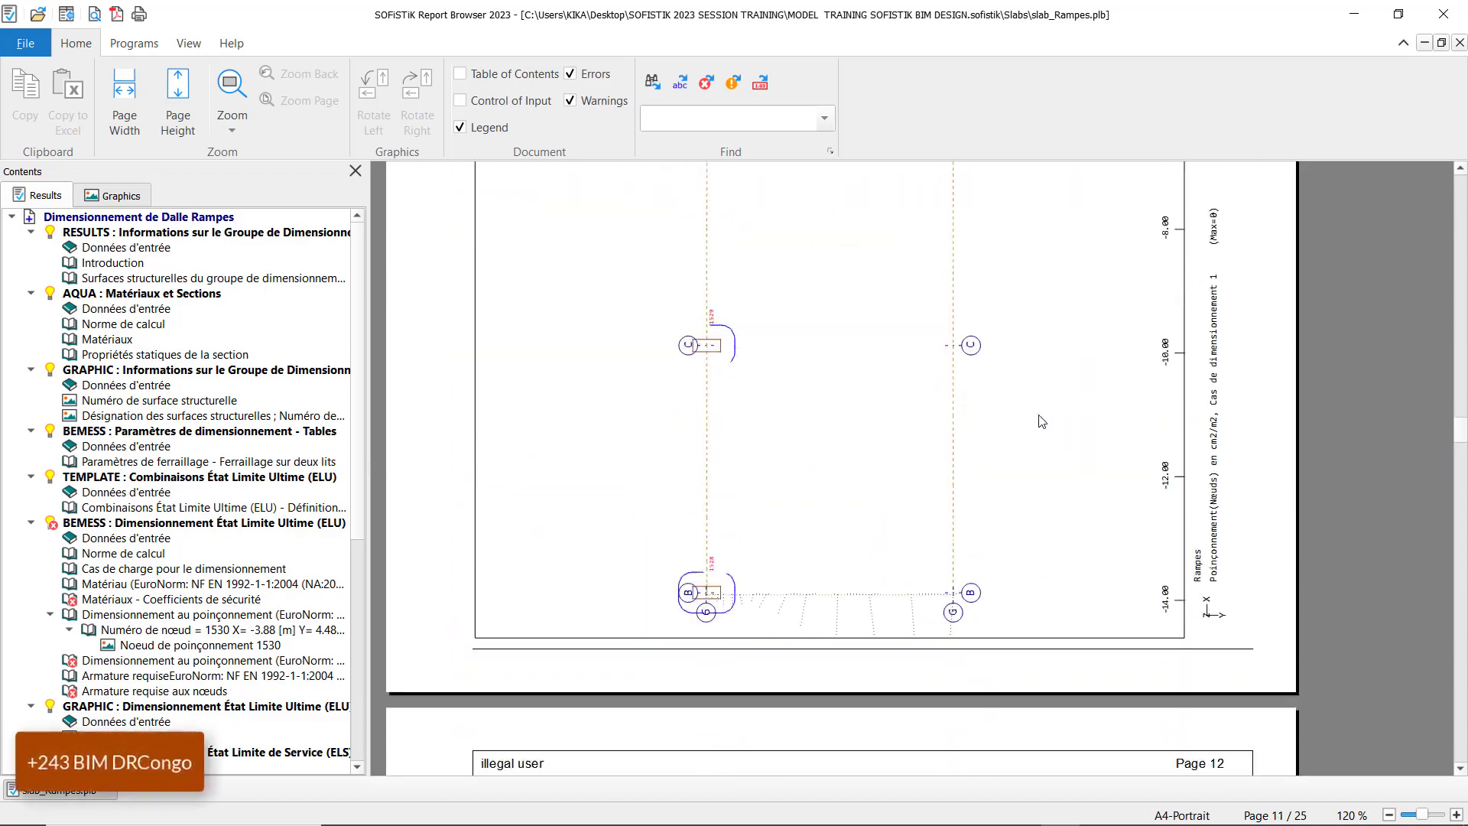
{"action": "scroll", "coordinate": [1048, 406], "scroll_direction": "down", "scroll_amount": 15}
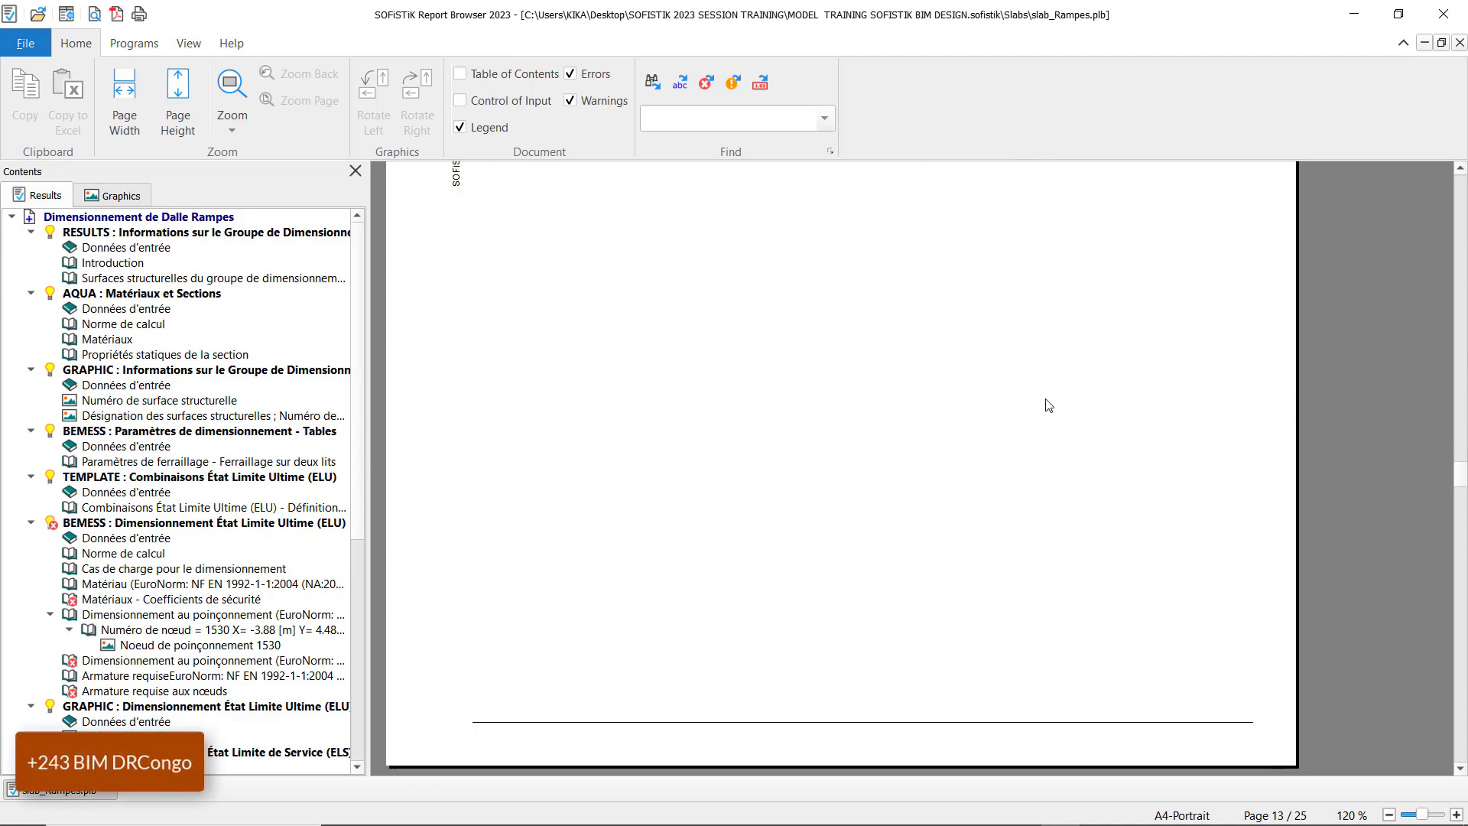
{"action": "scroll", "coordinate": [1052, 397], "scroll_direction": "up", "scroll_amount": 15}
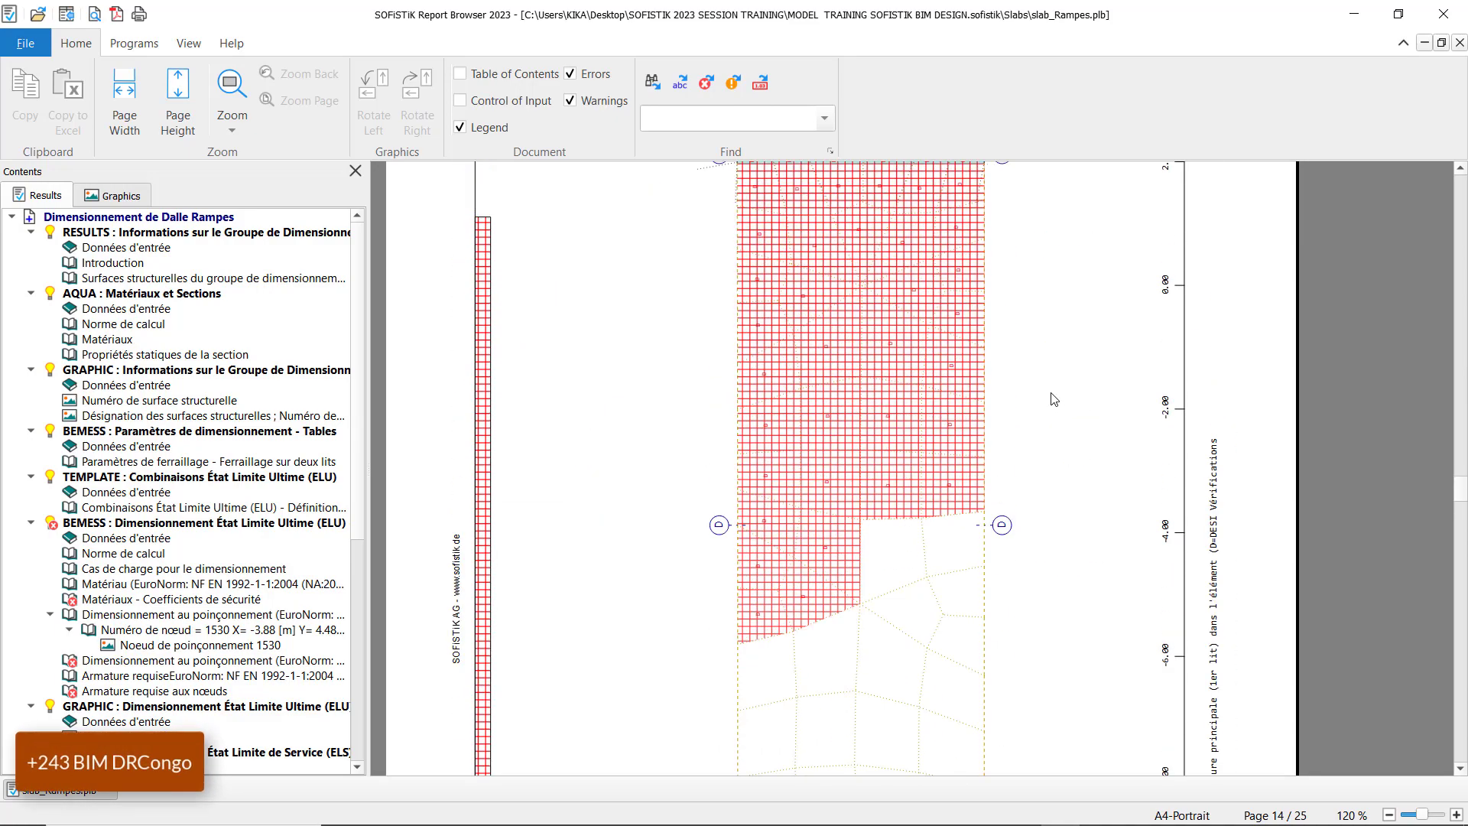
{"action": "scroll", "coordinate": [1051, 396], "scroll_direction": "down", "scroll_amount": 14}
{"action": "scroll", "coordinate": [1051, 399], "scroll_direction": "down", "scroll_amount": 3}
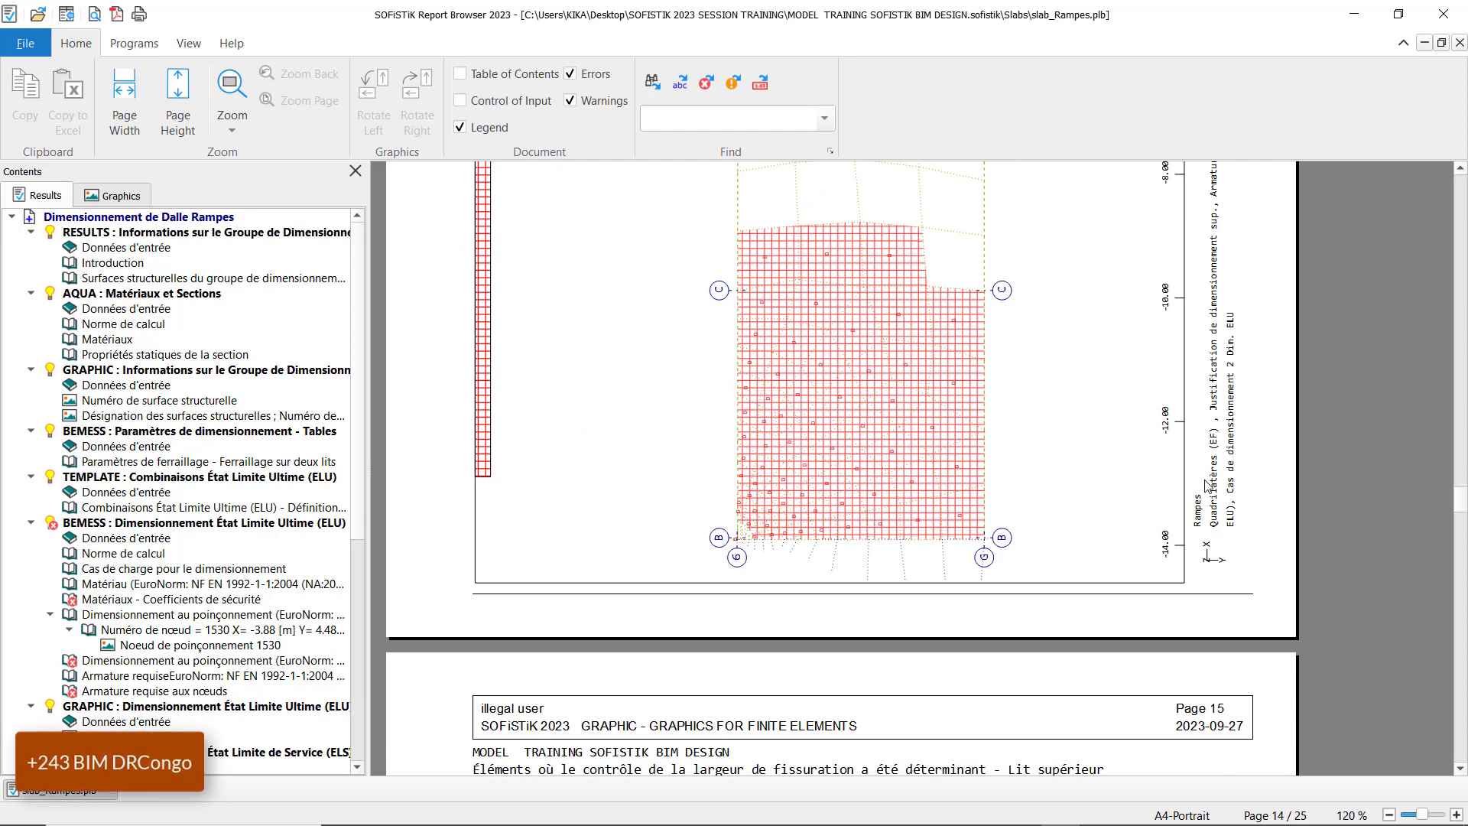
Review the Rampes report from page 15 to 25, covering crack width, deformations and required ULS + SLS reinforcement, and close the report
{"action": "scroll", "coordinate": [1148, 453], "scroll_direction": "down", "scroll_amount": 20}
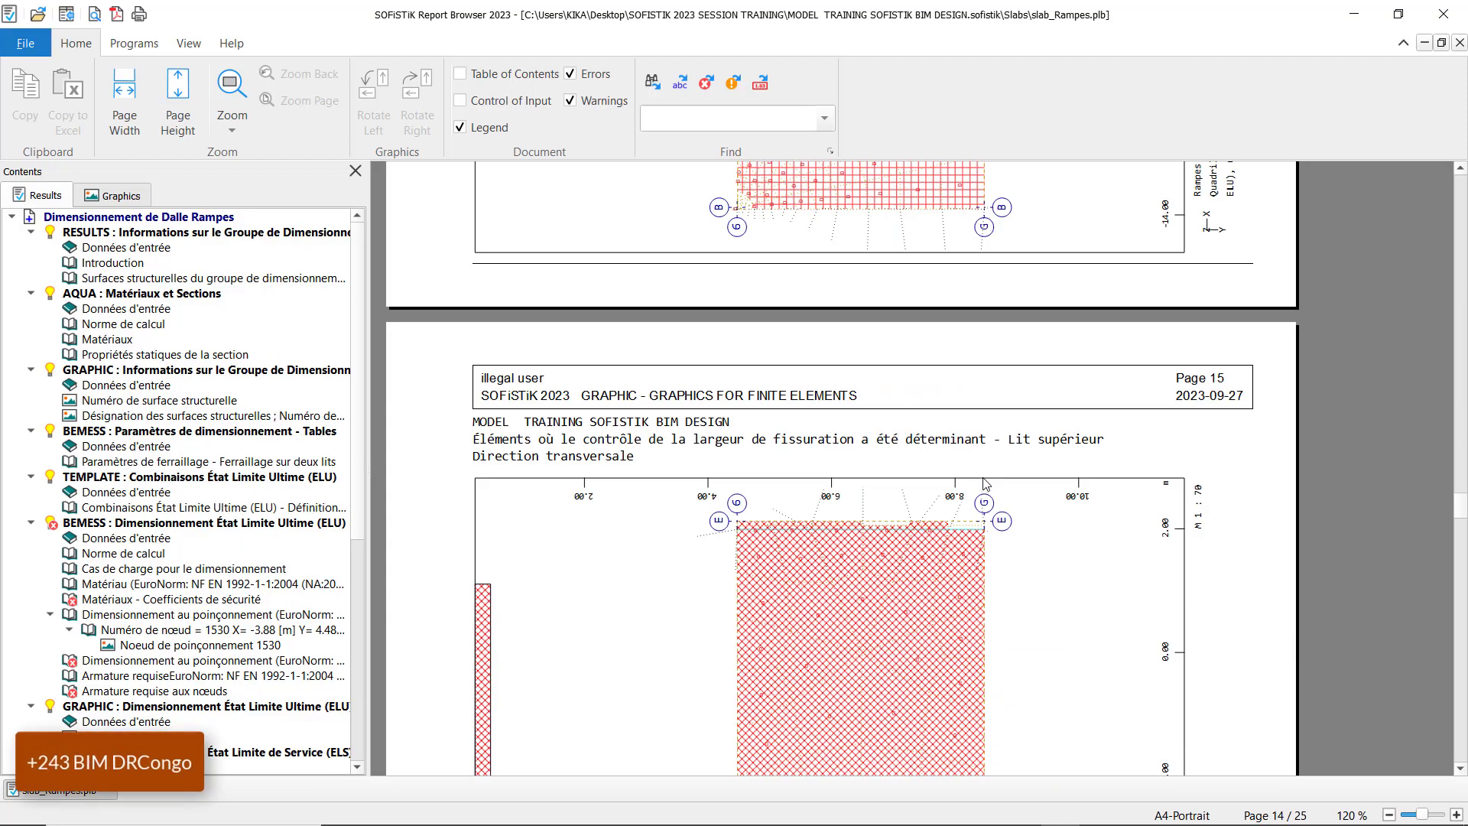
{"action": "scroll", "coordinate": [1002, 444], "scroll_direction": "down", "scroll_amount": 20}
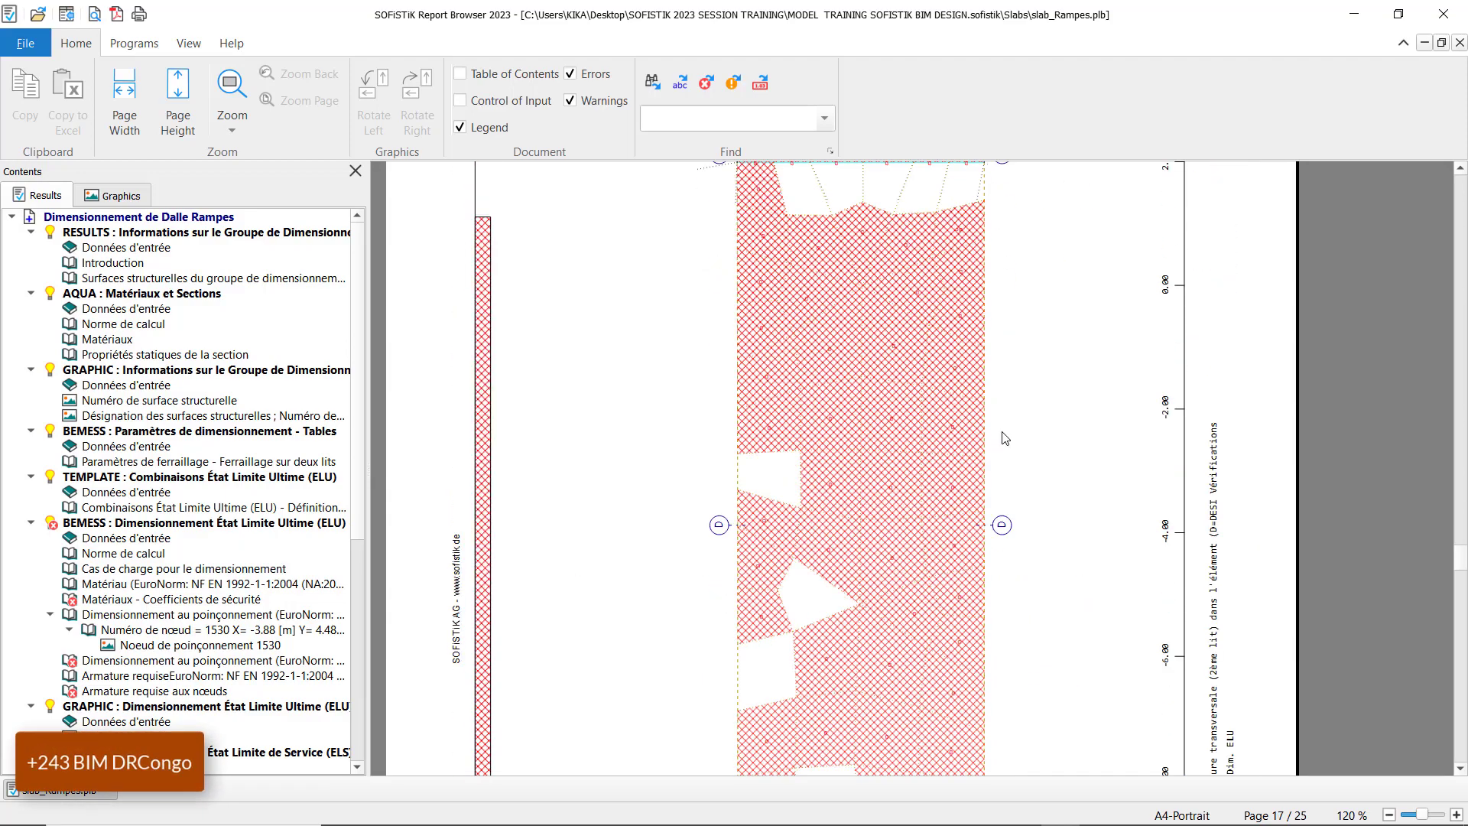
{"action": "scroll", "coordinate": [1006, 442], "scroll_direction": "down", "scroll_amount": 20}
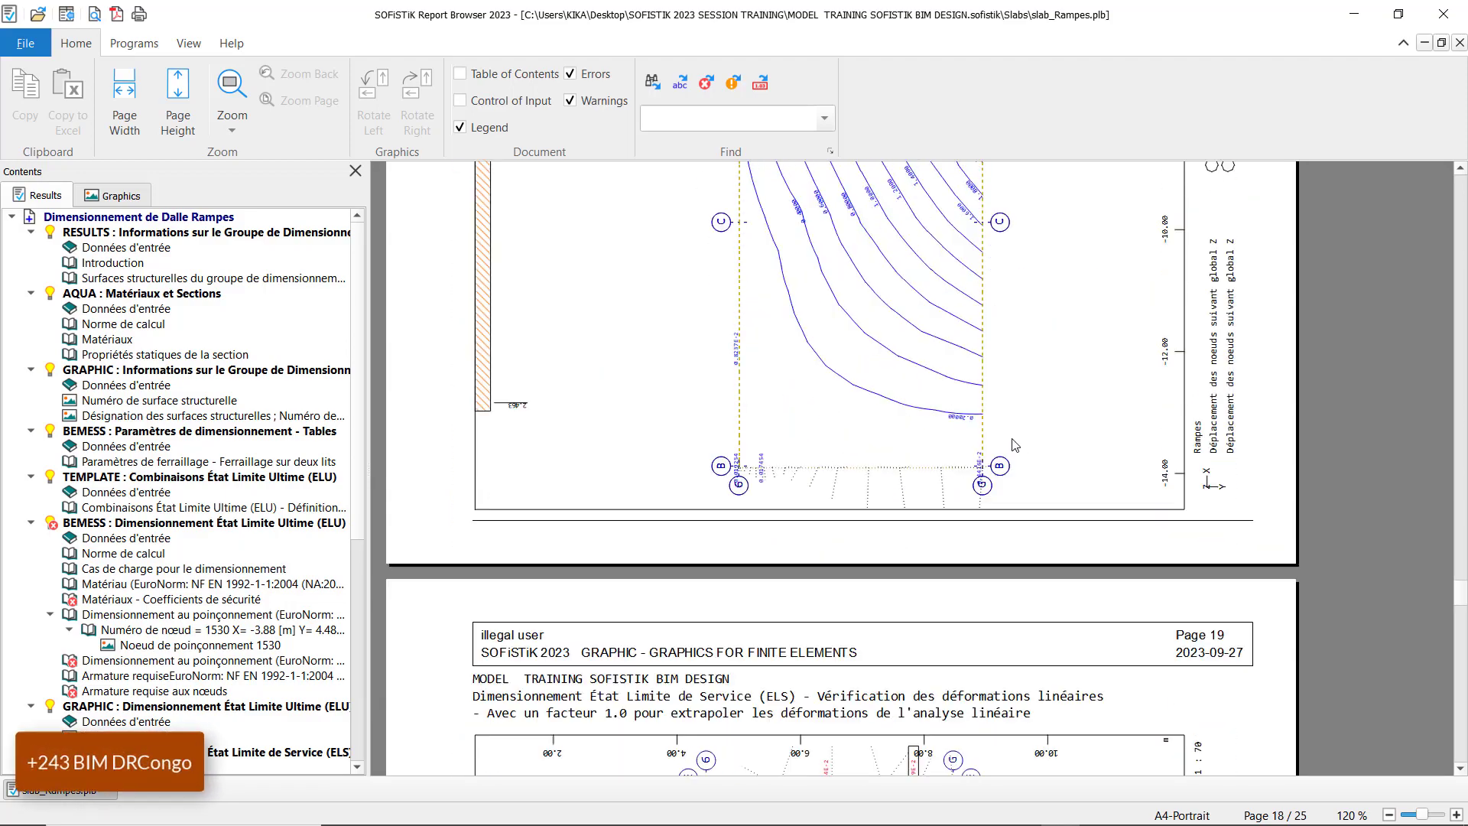
{"action": "scroll", "coordinate": [1013, 455], "scroll_direction": "down", "scroll_amount": 4}
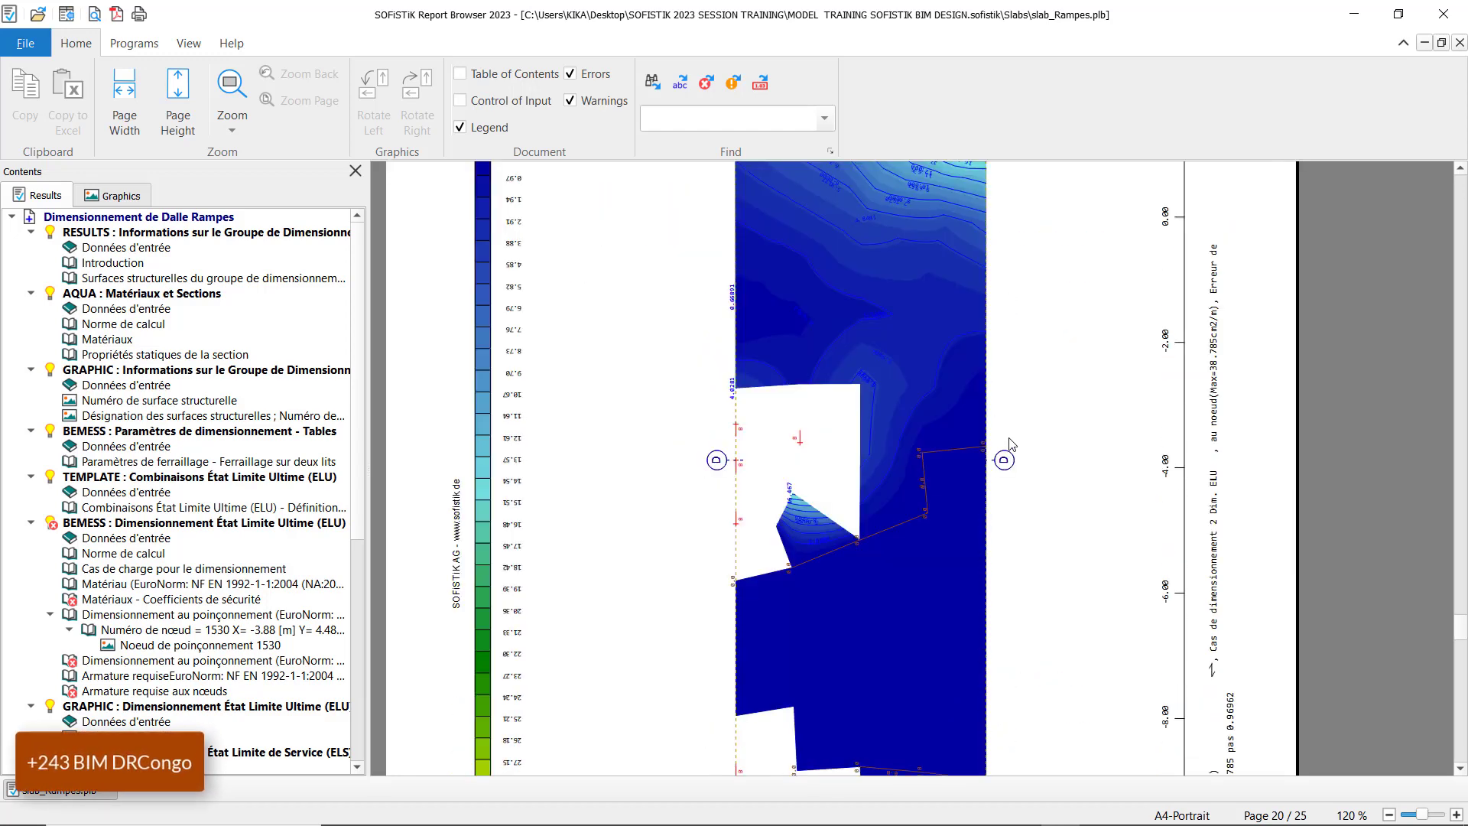
{"action": "scroll", "coordinate": [1015, 436], "scroll_direction": "up", "scroll_amount": 3}
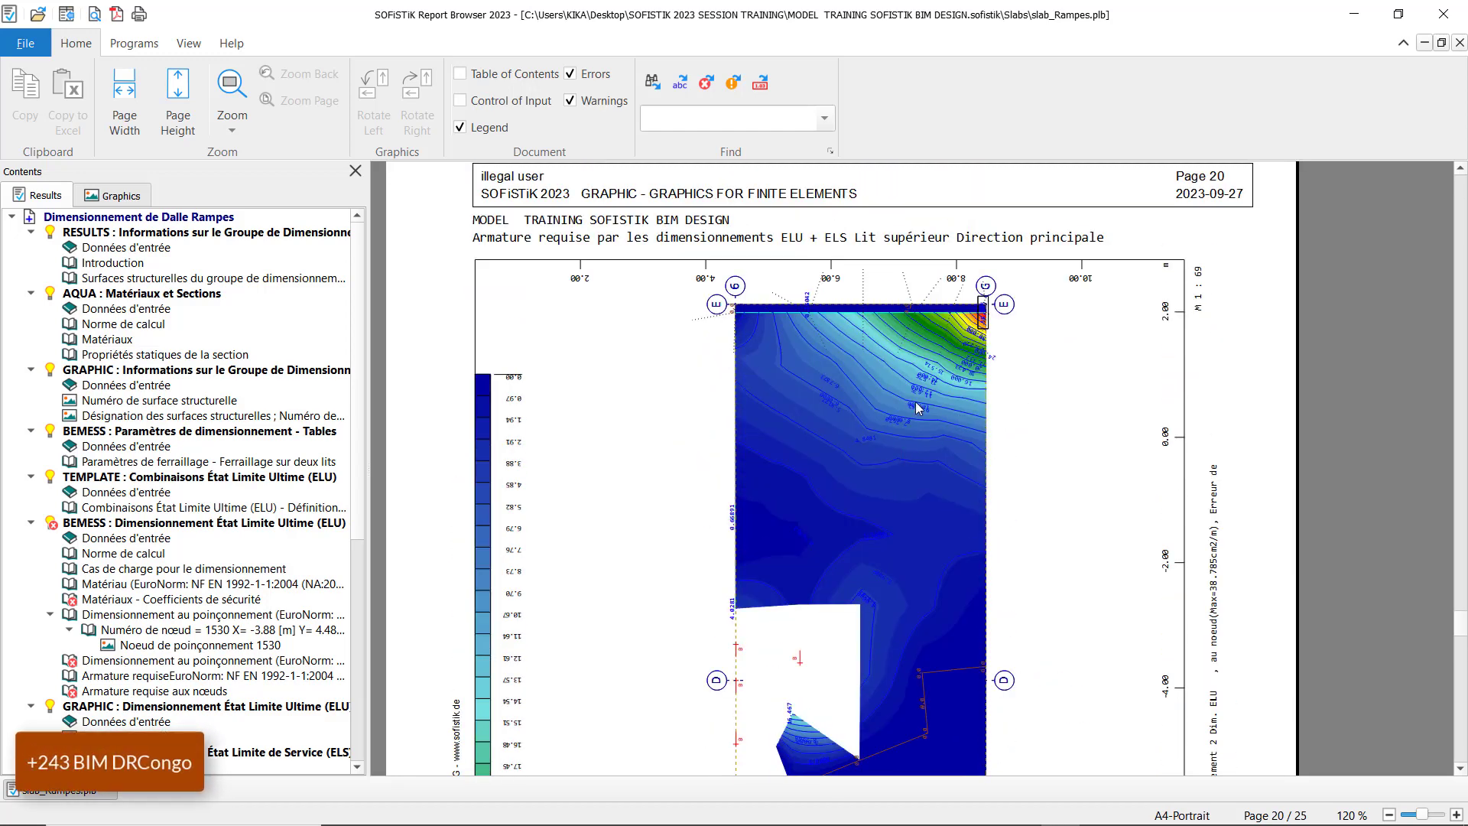
{"action": "scroll", "coordinate": [918, 406], "scroll_direction": "down", "scroll_amount": 15}
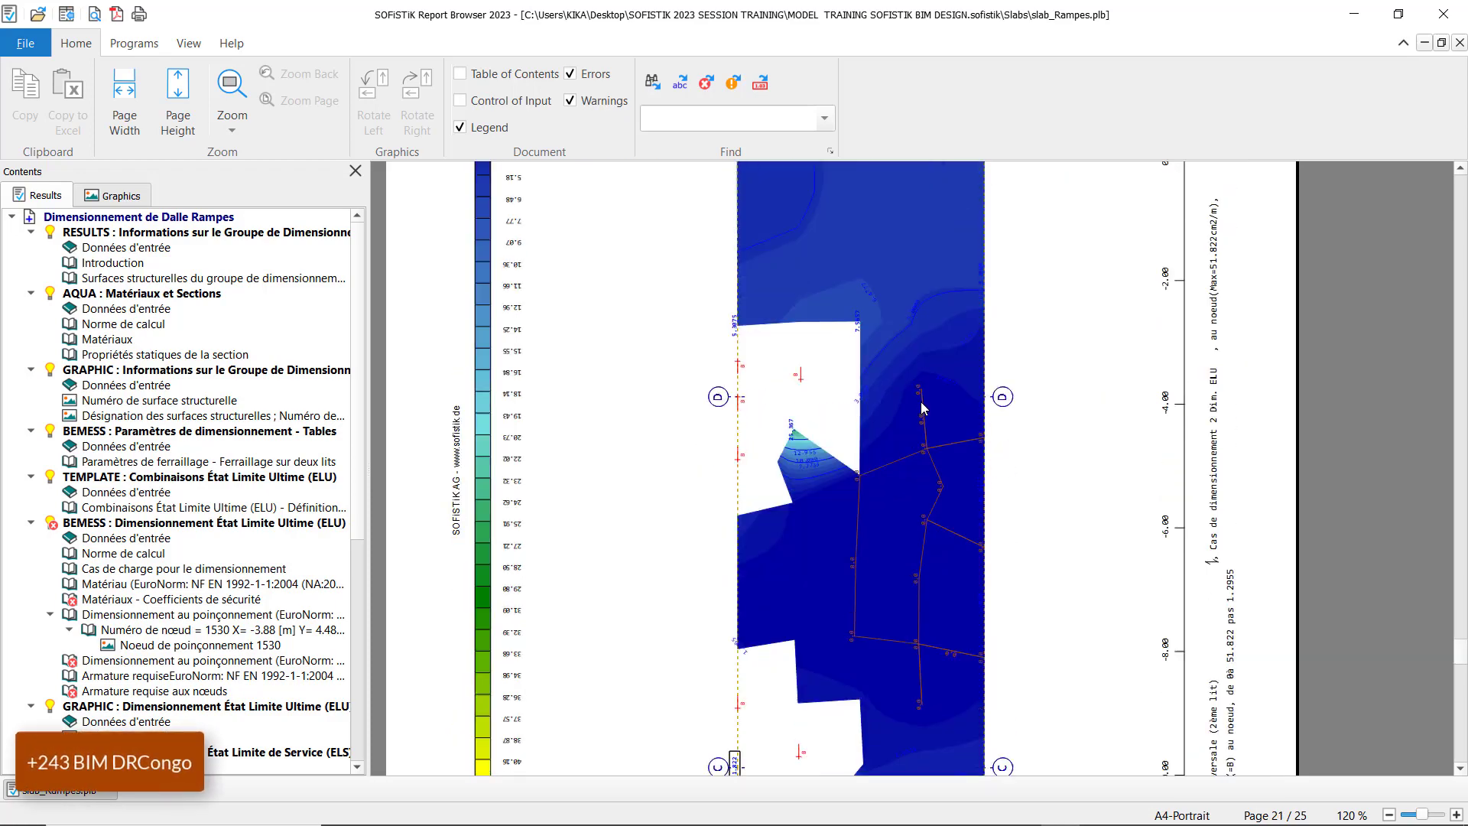
{"action": "scroll", "coordinate": [921, 410], "scroll_direction": "down", "scroll_amount": 15}
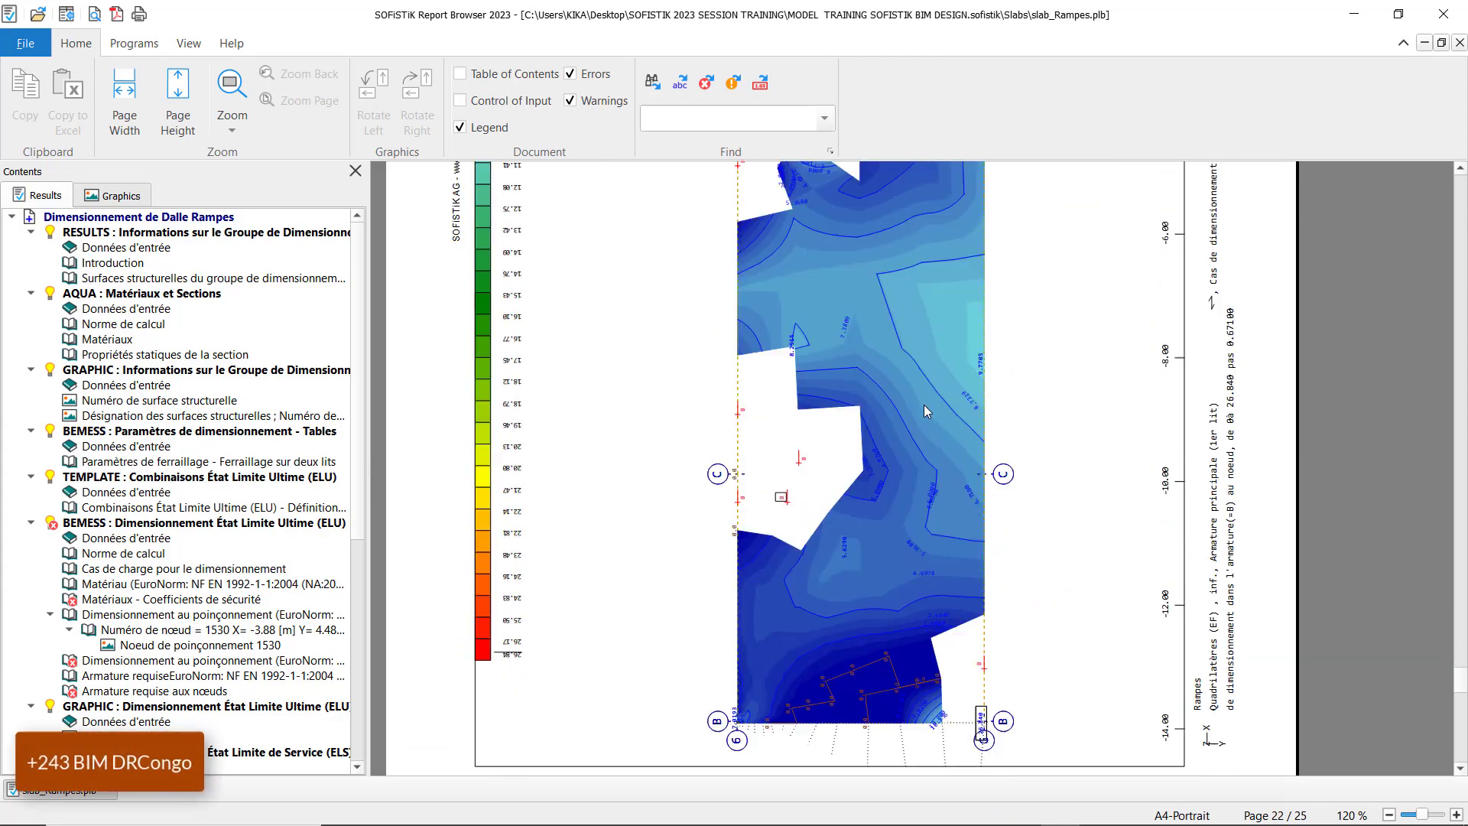
{"action": "scroll", "coordinate": [923, 411], "scroll_direction": "down", "scroll_amount": 15}
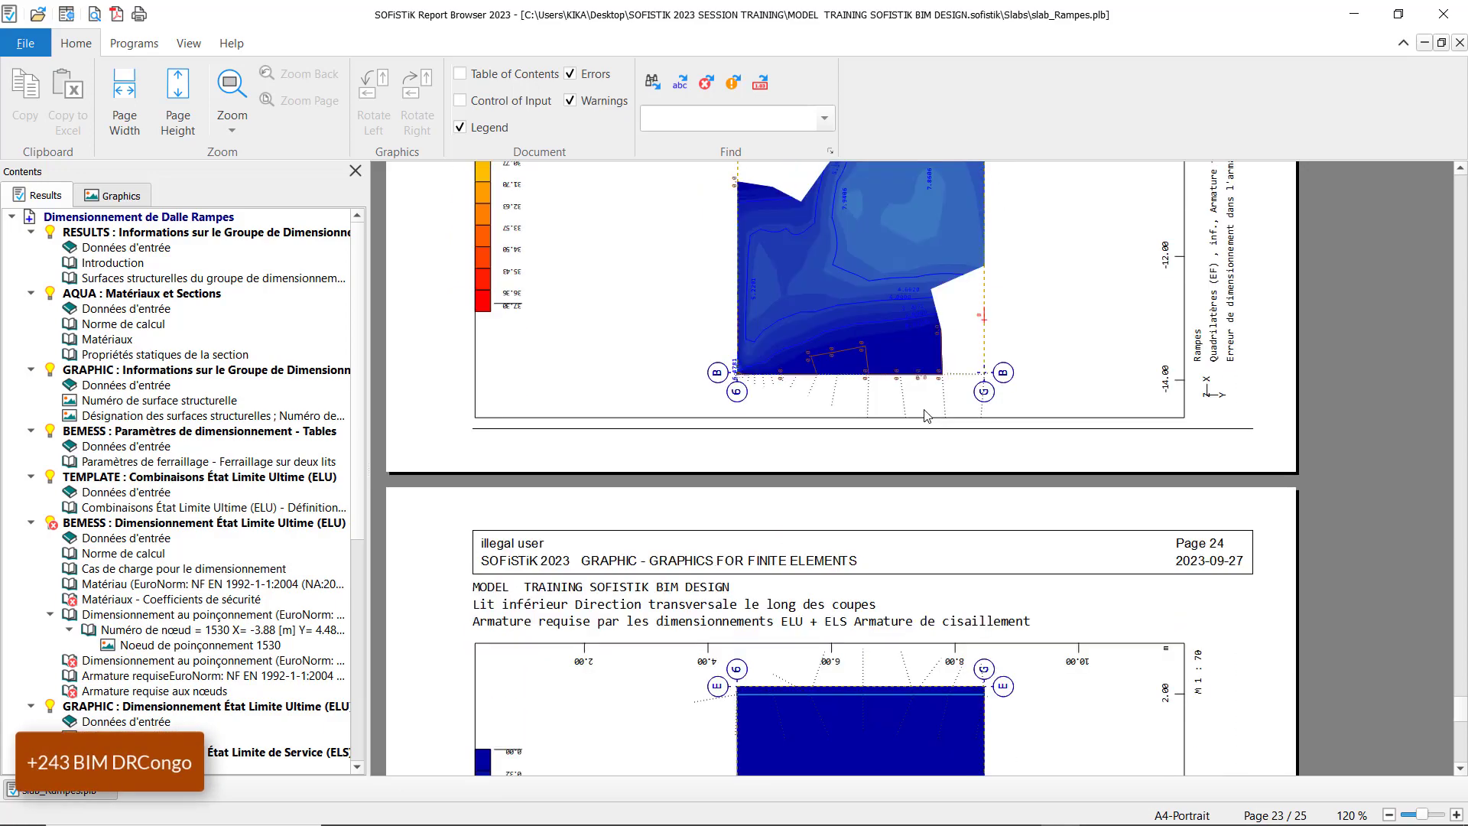
{"action": "scroll", "coordinate": [925, 415], "scroll_direction": "down", "scroll_amount": 15}
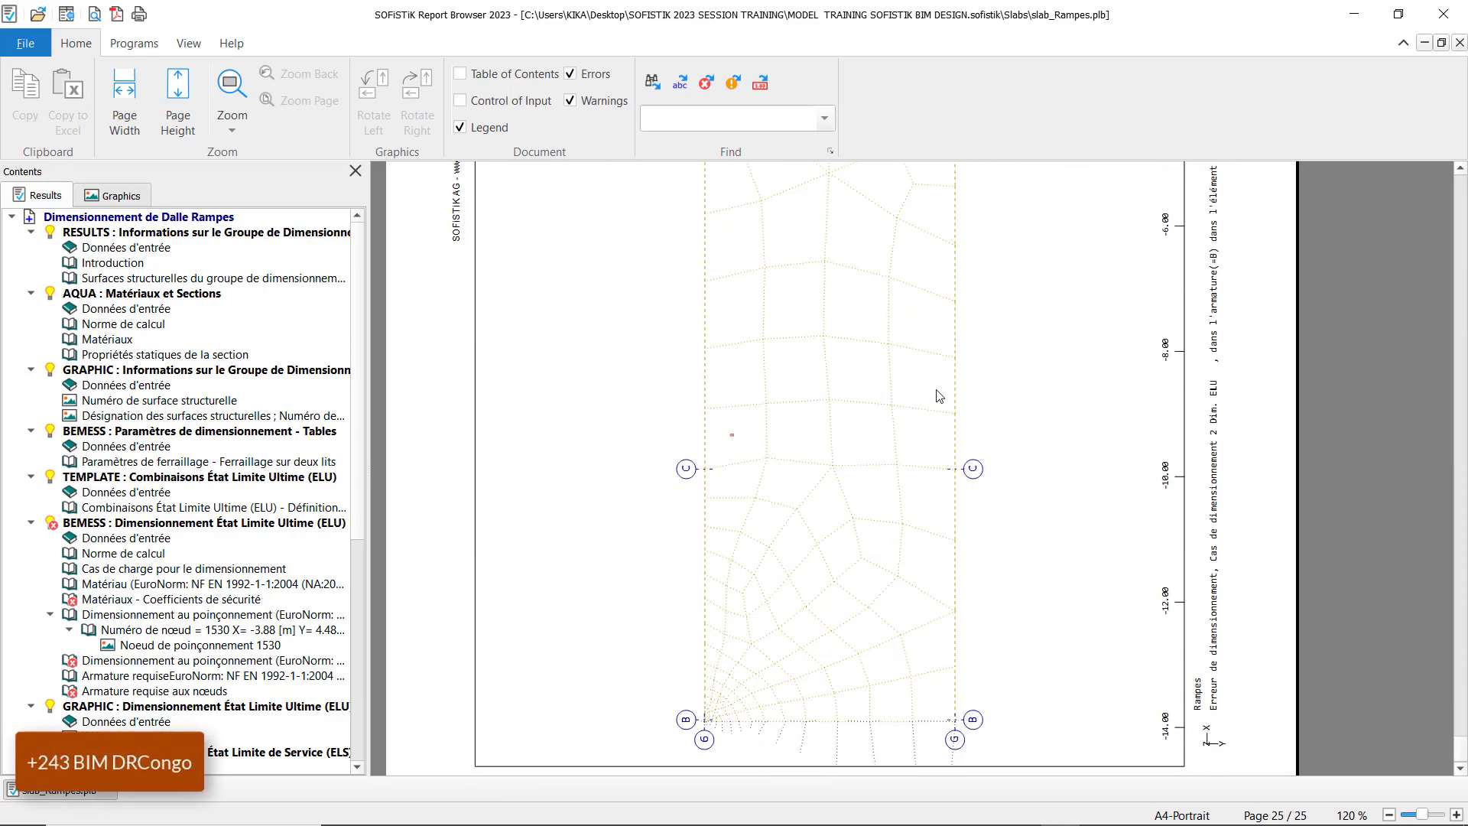
{"action": "scroll", "coordinate": [939, 395], "scroll_direction": "down", "scroll_amount": 2}
{"action": "left_click", "coordinate": [1444, 14]}
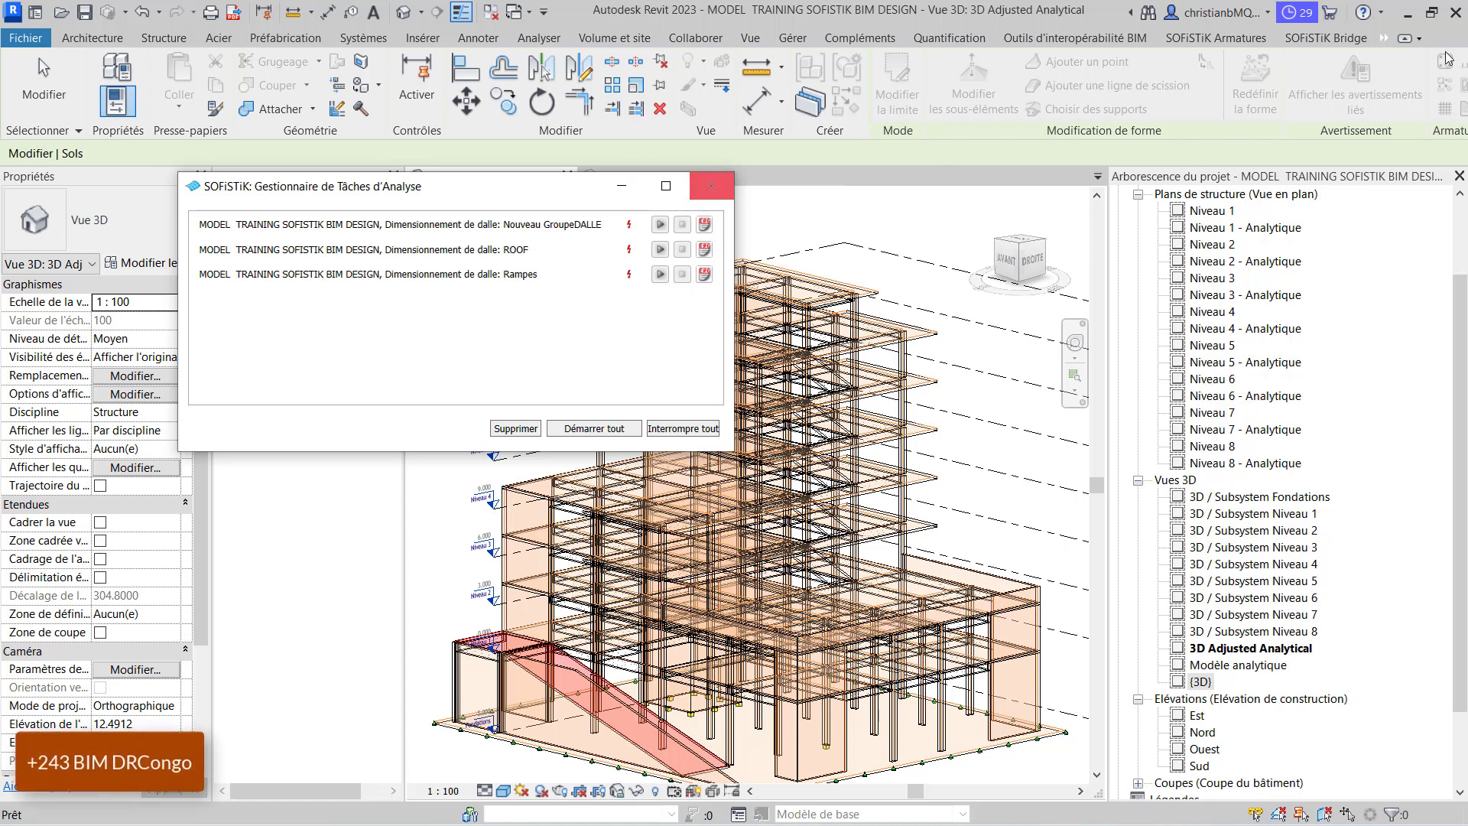
Create a SOFiSTiK slab design group for the 150 mm foundation raft and name it radier gegenral
{"action": "left_click", "coordinate": [1384, 38]}
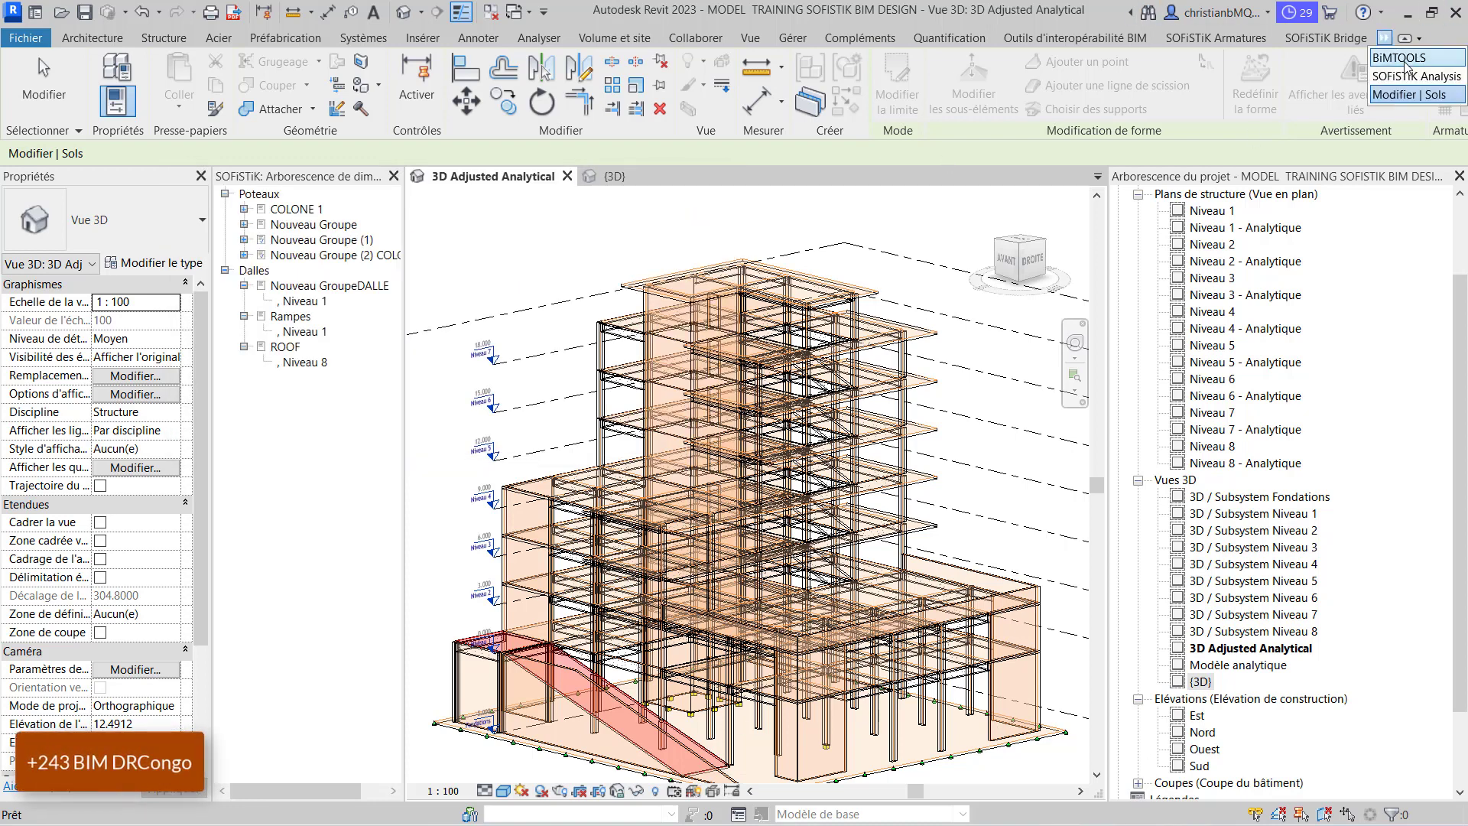
{"action": "left_click", "coordinate": [1411, 77]}
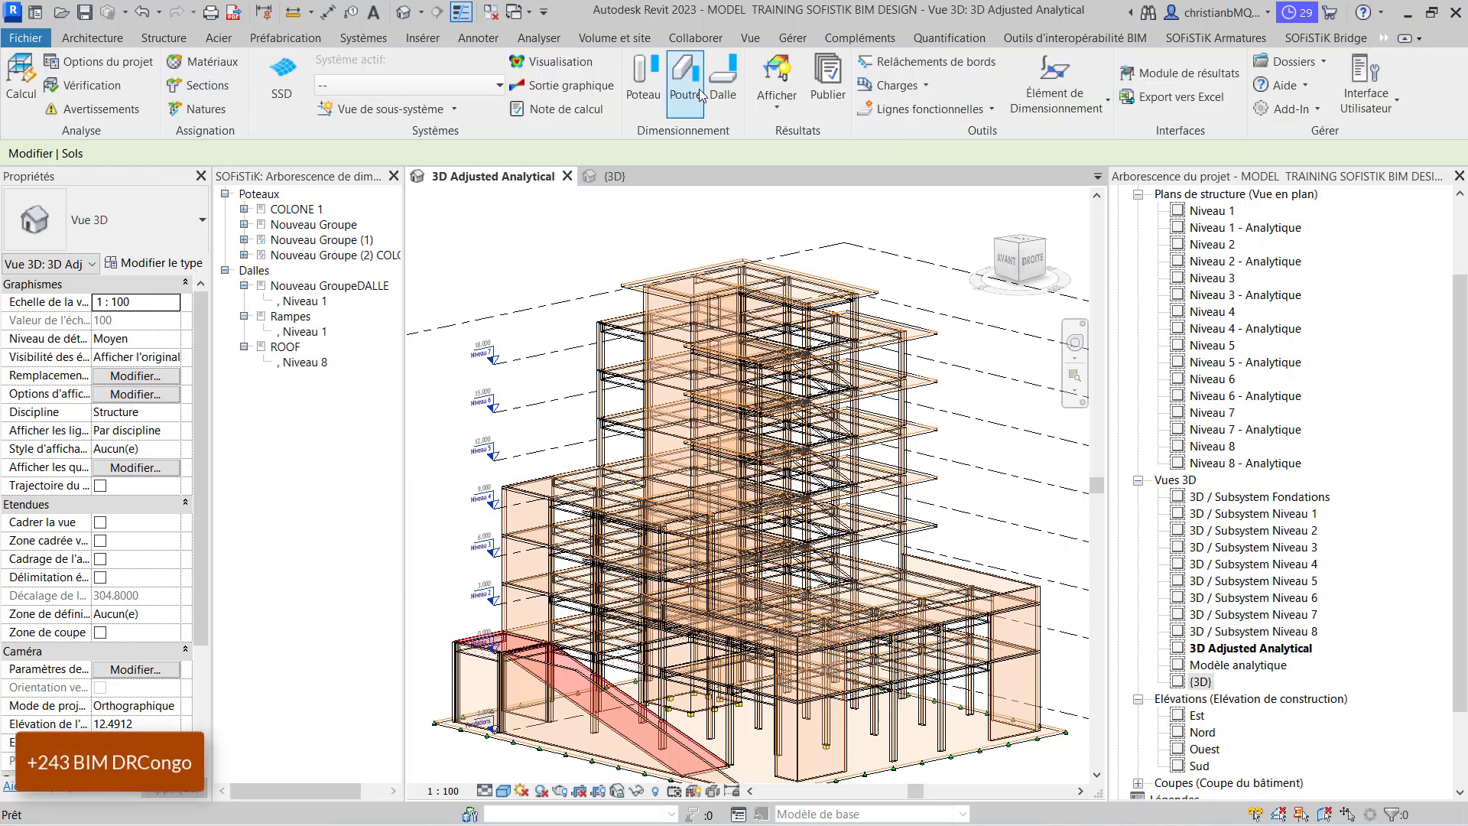
{"action": "left_click", "coordinate": [722, 84]}
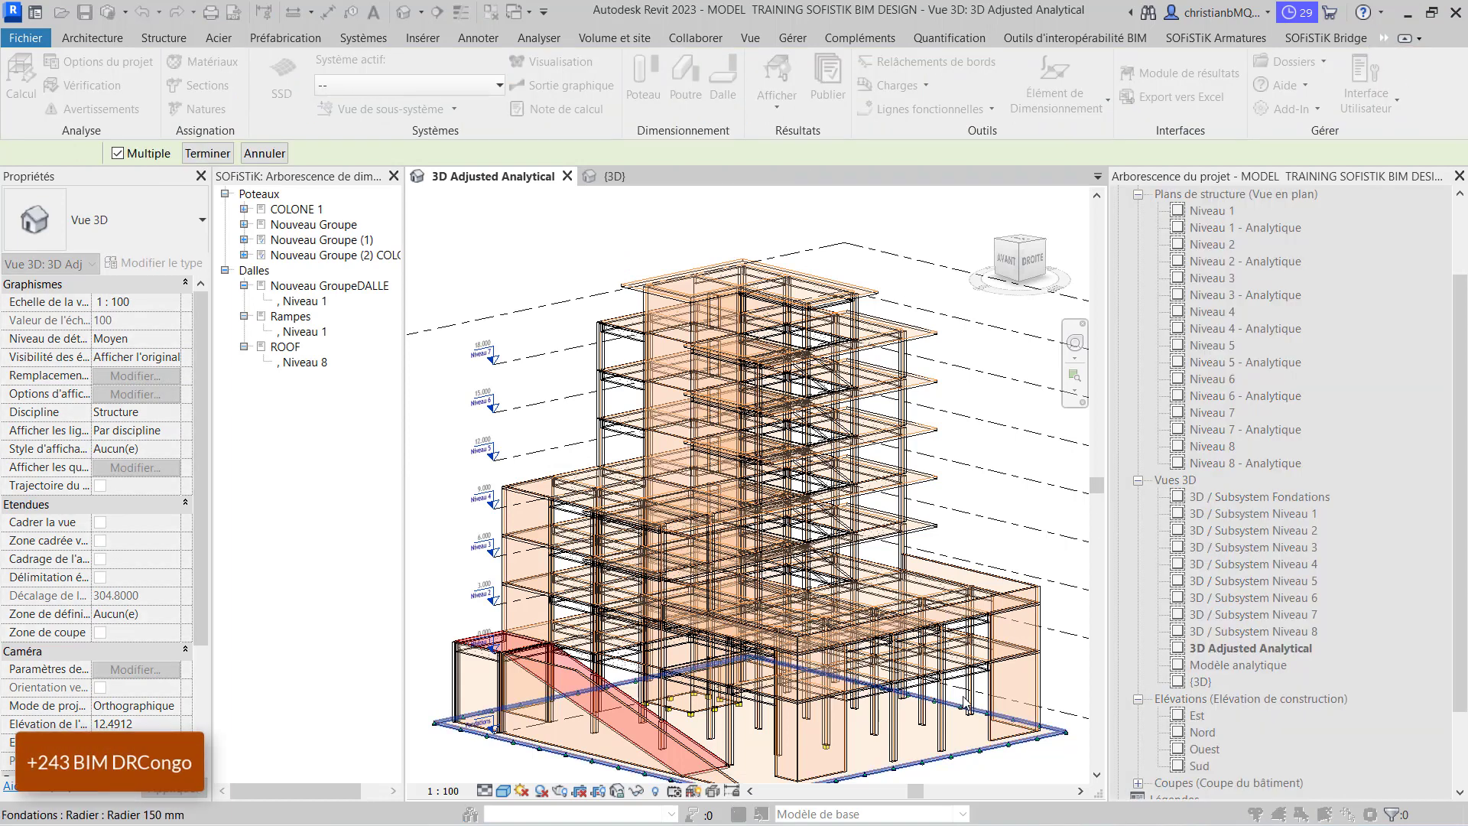
{"action": "left_click", "coordinate": [219, 153]}
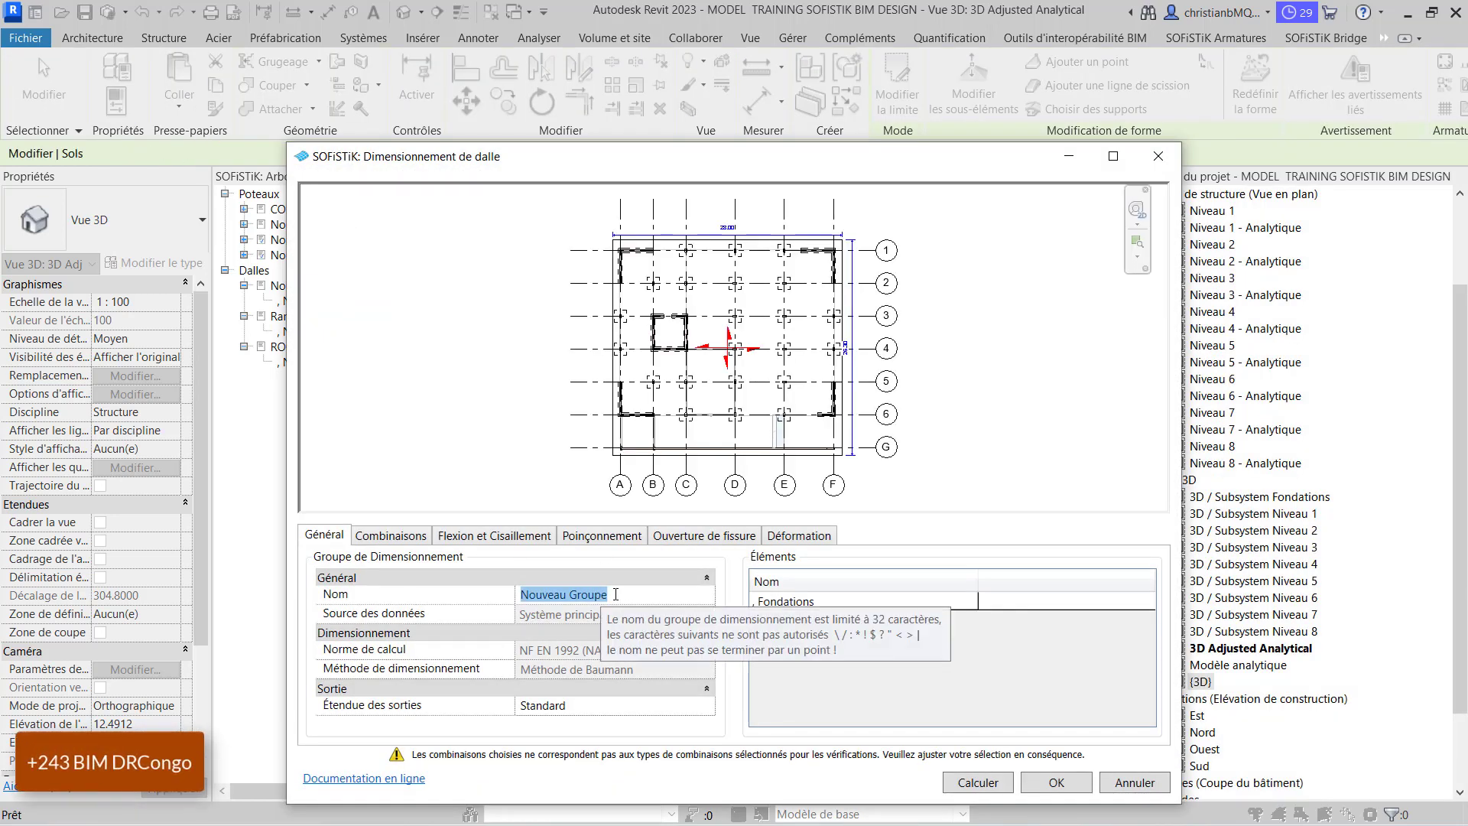
{"action": "type", "text": "radie"}
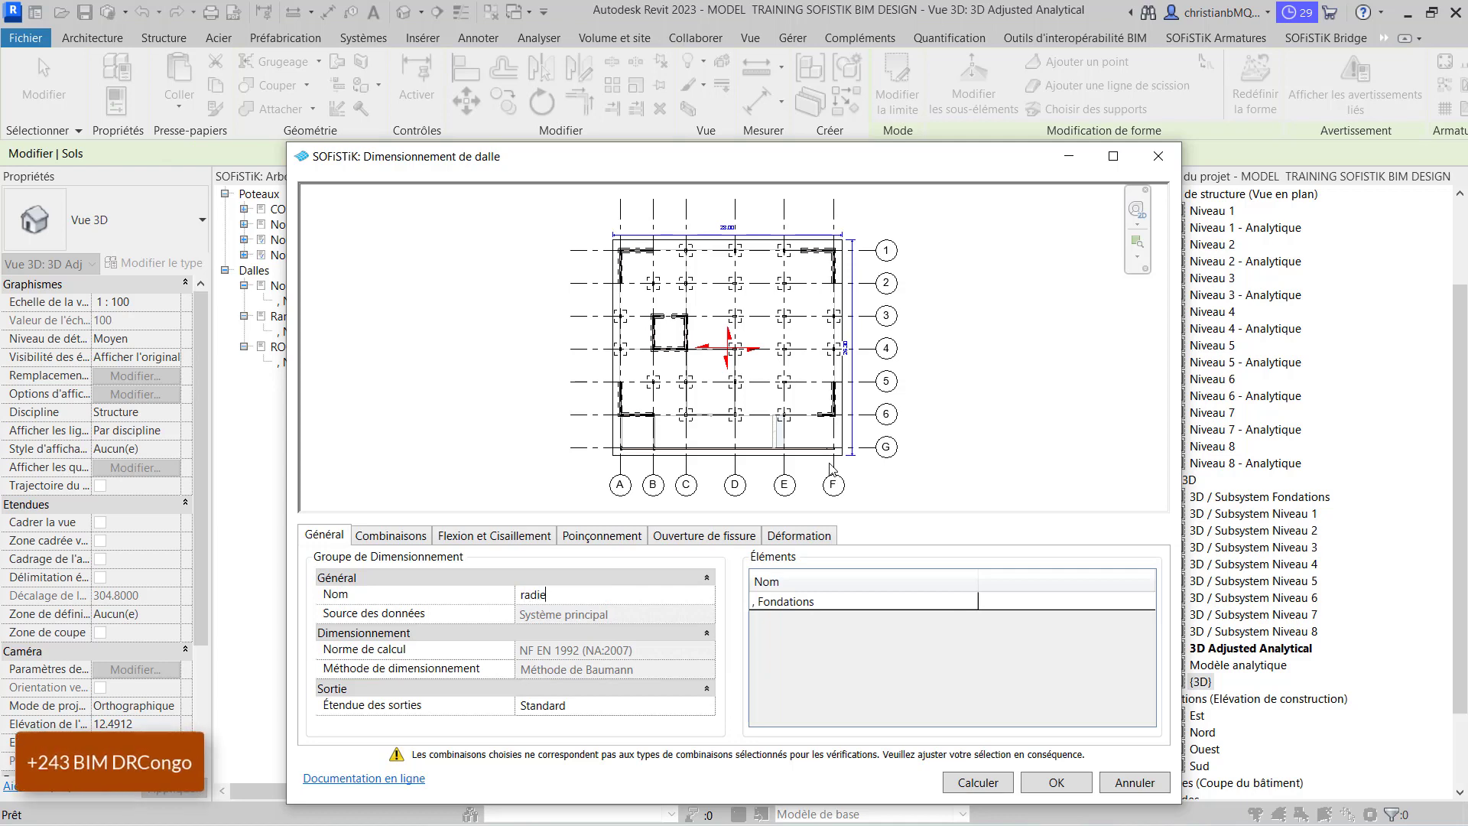
{"action": "type", "text": "r gegenral"}
Exclude combinations 3001 ELS quasi-permanente and 3003 ELU accidentelle from the raft group, keeping 3002 ELU fondamentale, and run the calculation
{"action": "left_click", "coordinate": [400, 543]}
{"action": "left_click", "coordinate": [317, 639]}
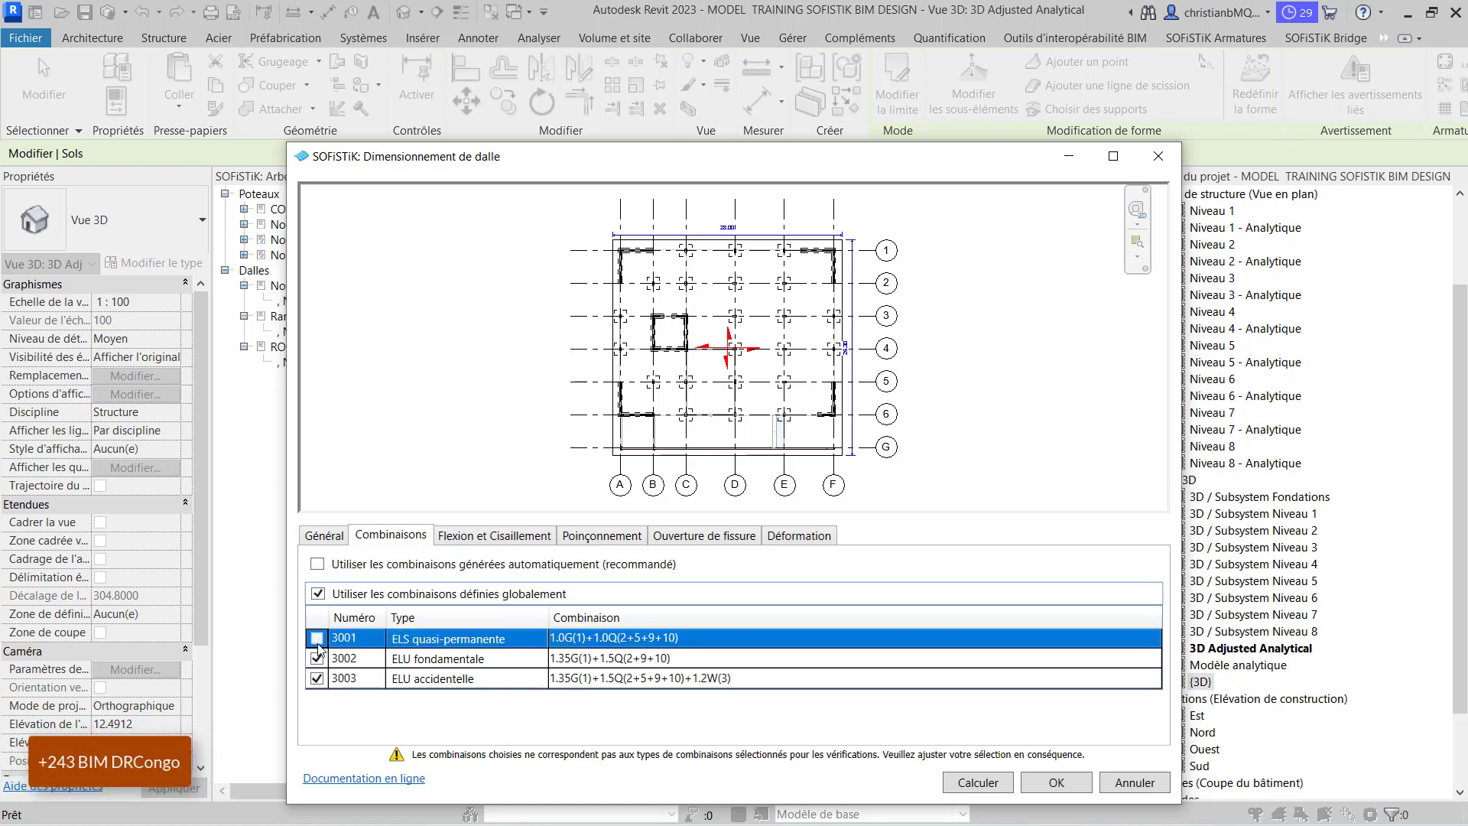
{"action": "left_click", "coordinate": [317, 679]}
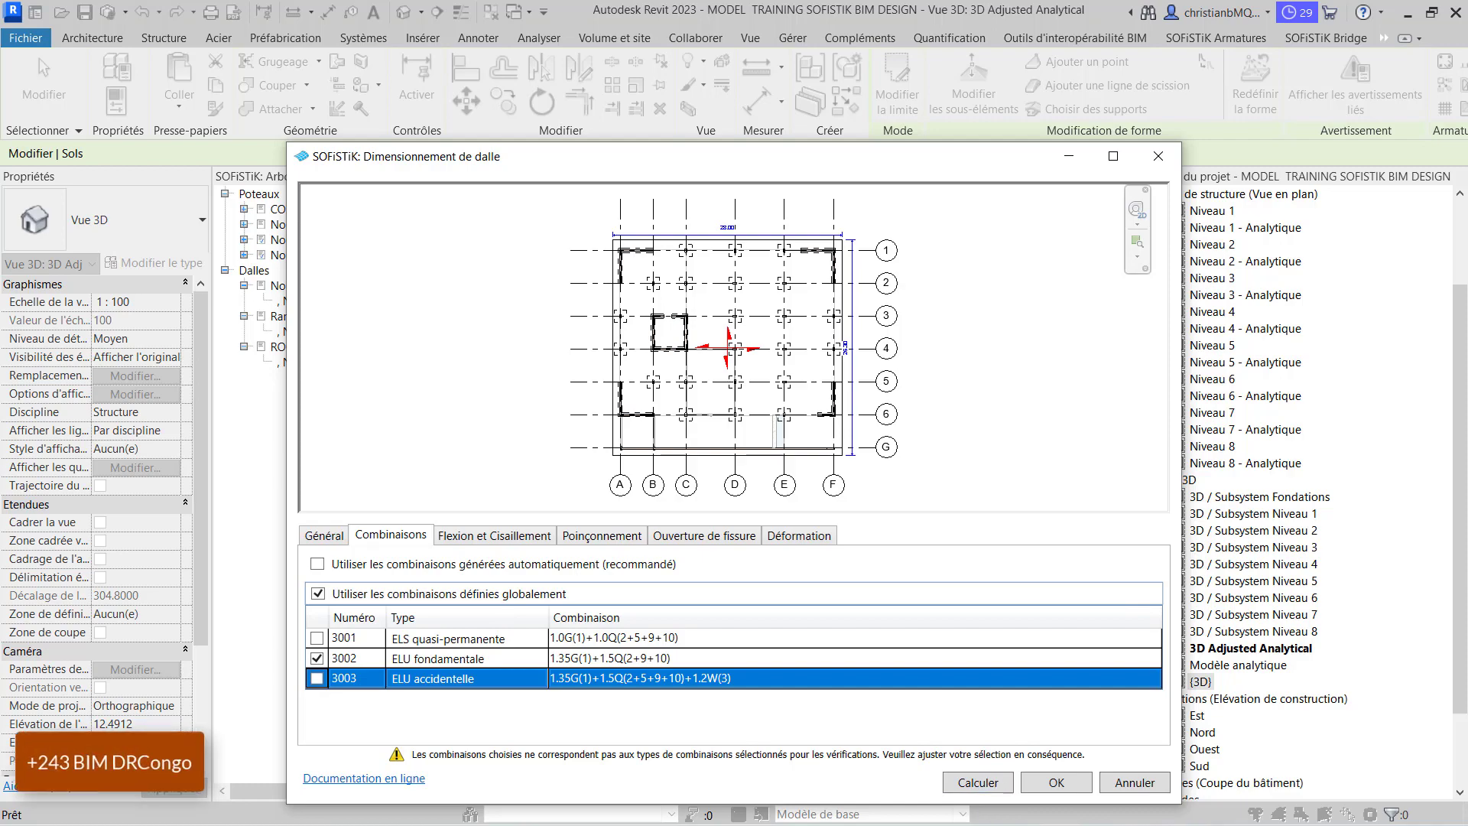
{"action": "left_click", "coordinate": [980, 783]}
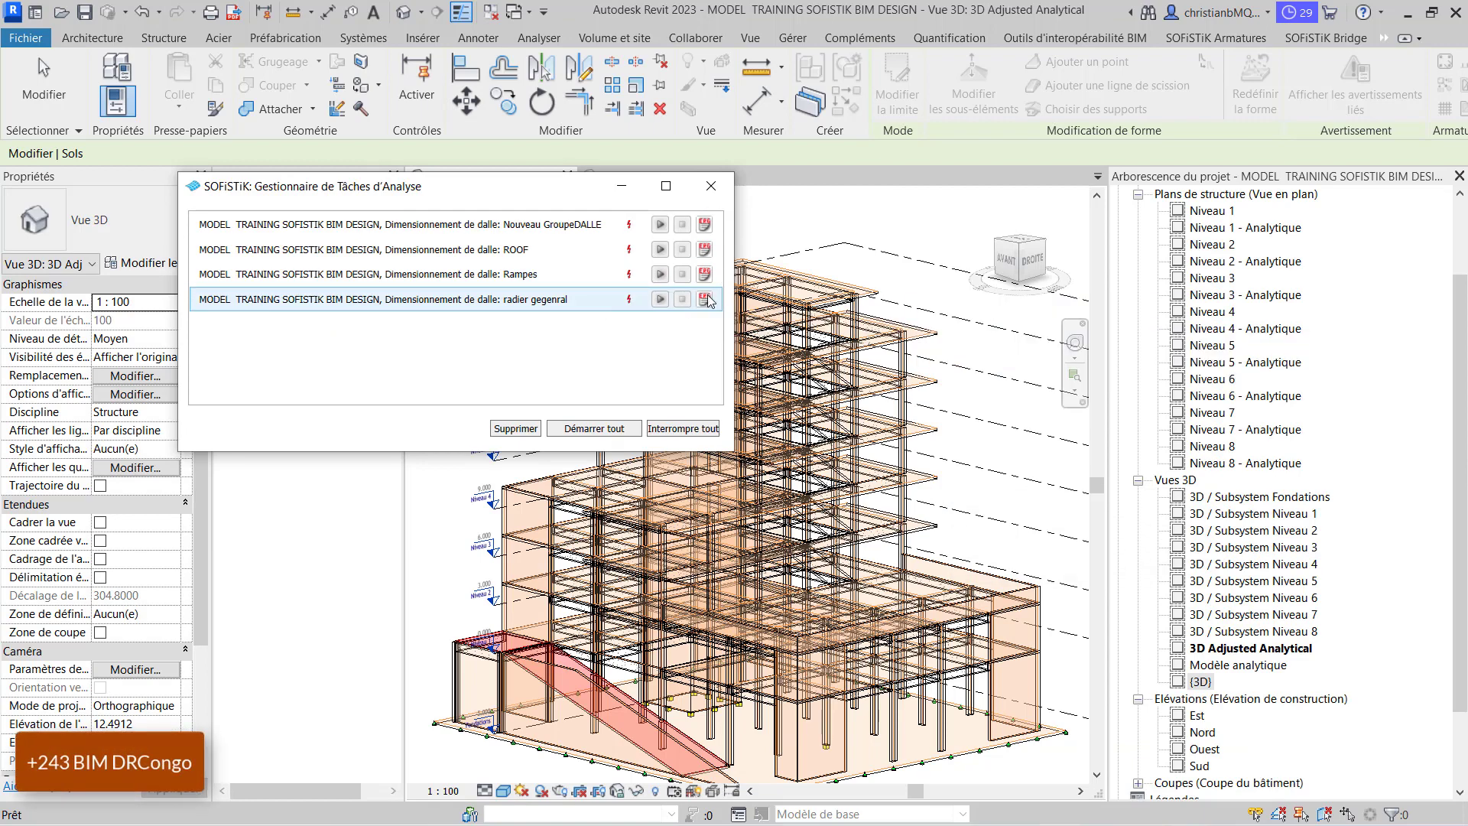
Open the radier gegenral design report and review pages 1 to 4, covering group information, system overview and the structural surface graphic
{"action": "left_click", "coordinate": [705, 299]}
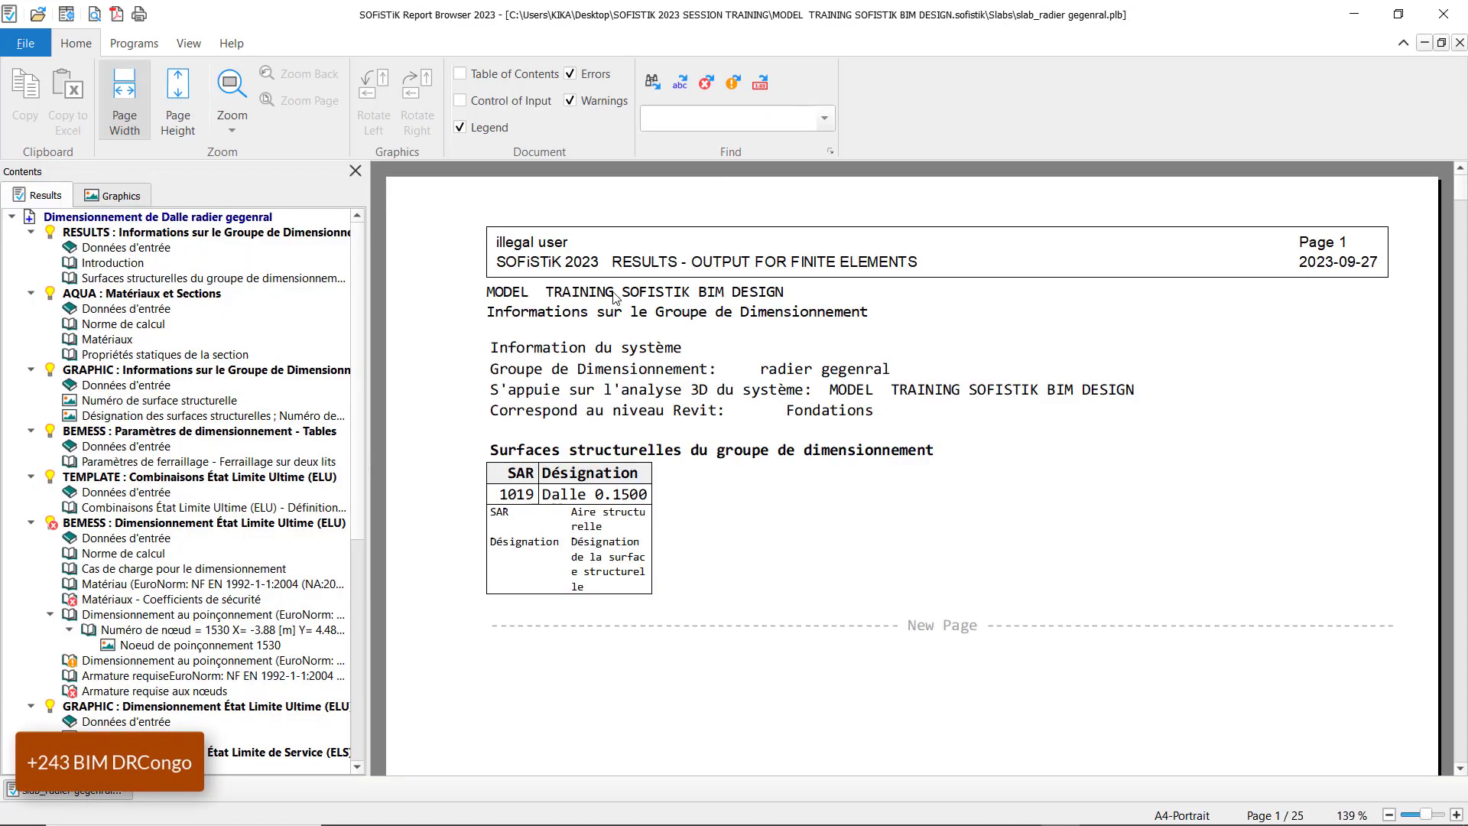
{"action": "scroll", "coordinate": [615, 298], "scroll_direction": "down", "scroll_amount": 20}
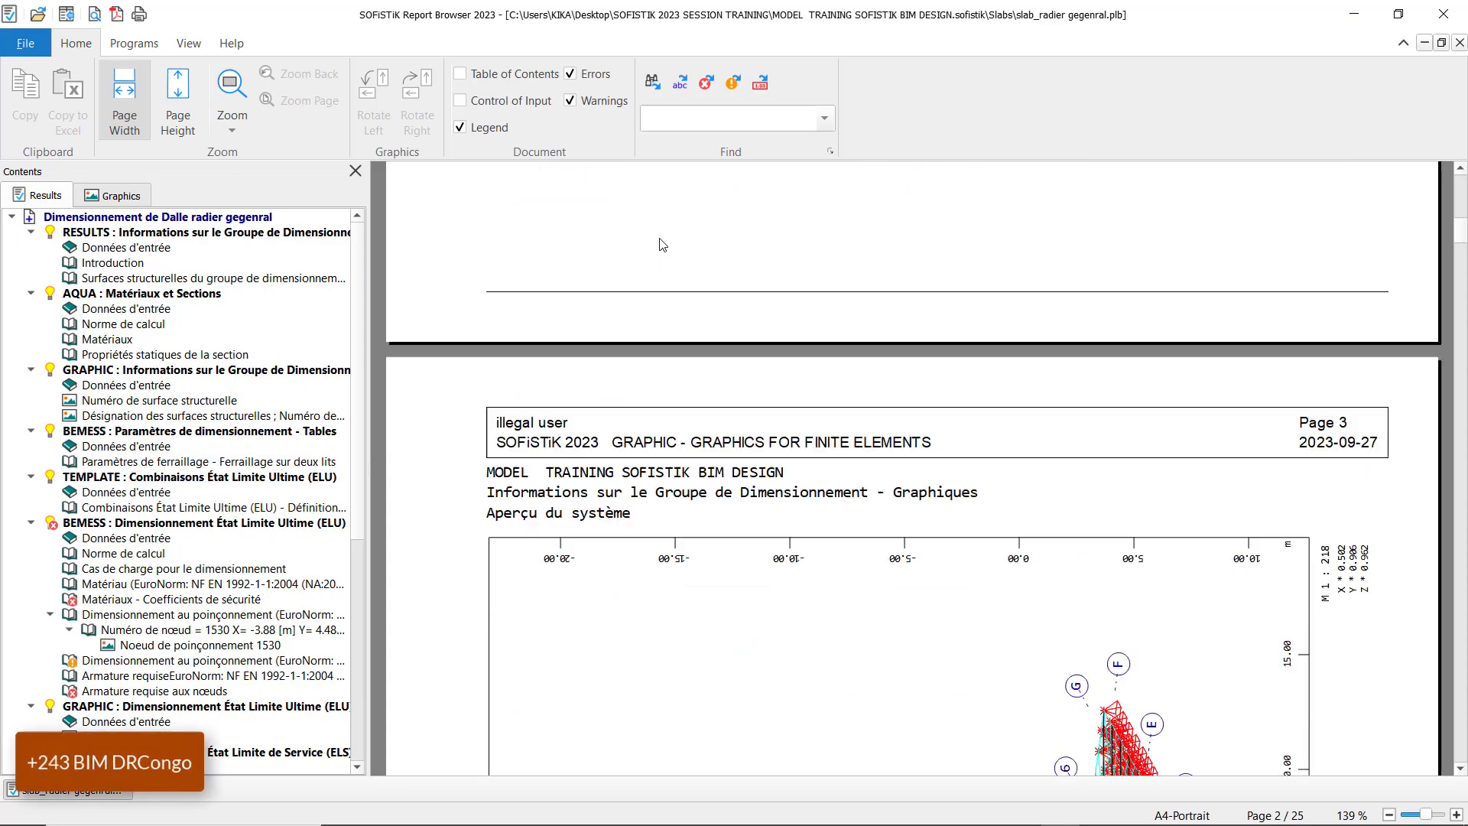
{"action": "scroll", "coordinate": [662, 244], "scroll_direction": "down", "scroll_amount": 18}
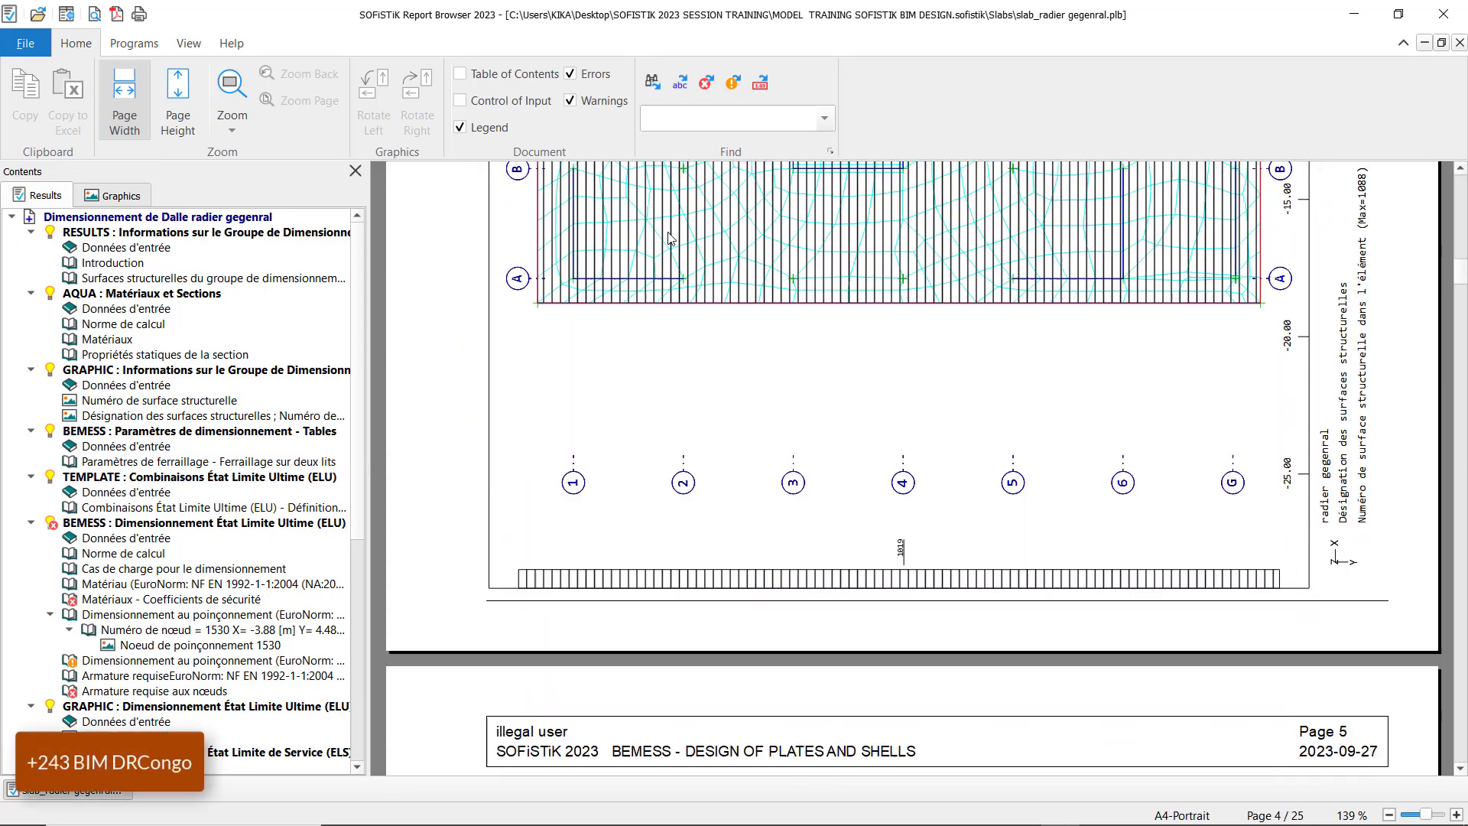
{"action": "scroll", "coordinate": [670, 238], "scroll_direction": "up", "scroll_amount": 3}
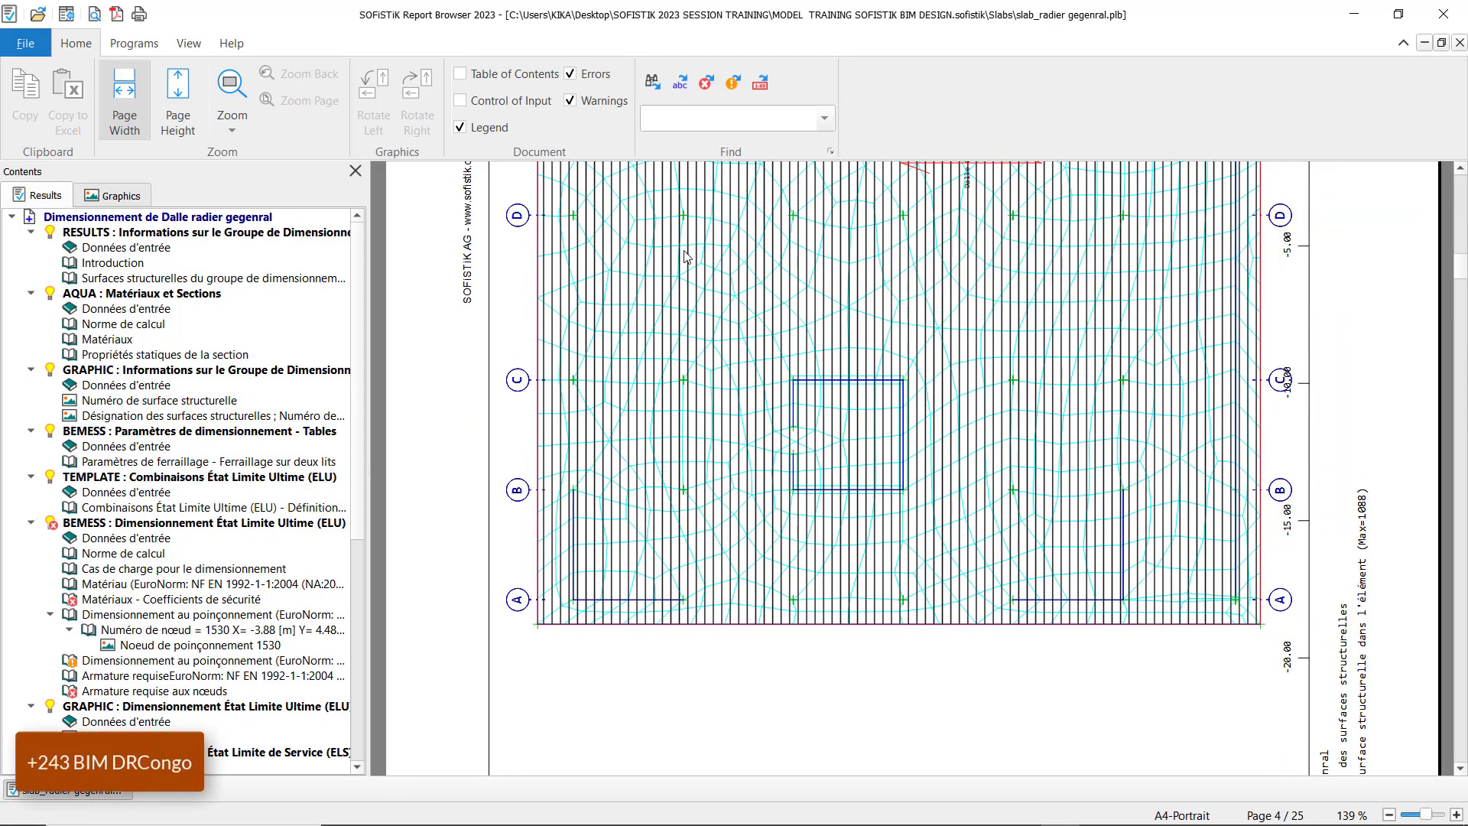
{"action": "scroll", "coordinate": [979, 470], "scroll_direction": "up", "scroll_amount": 3}
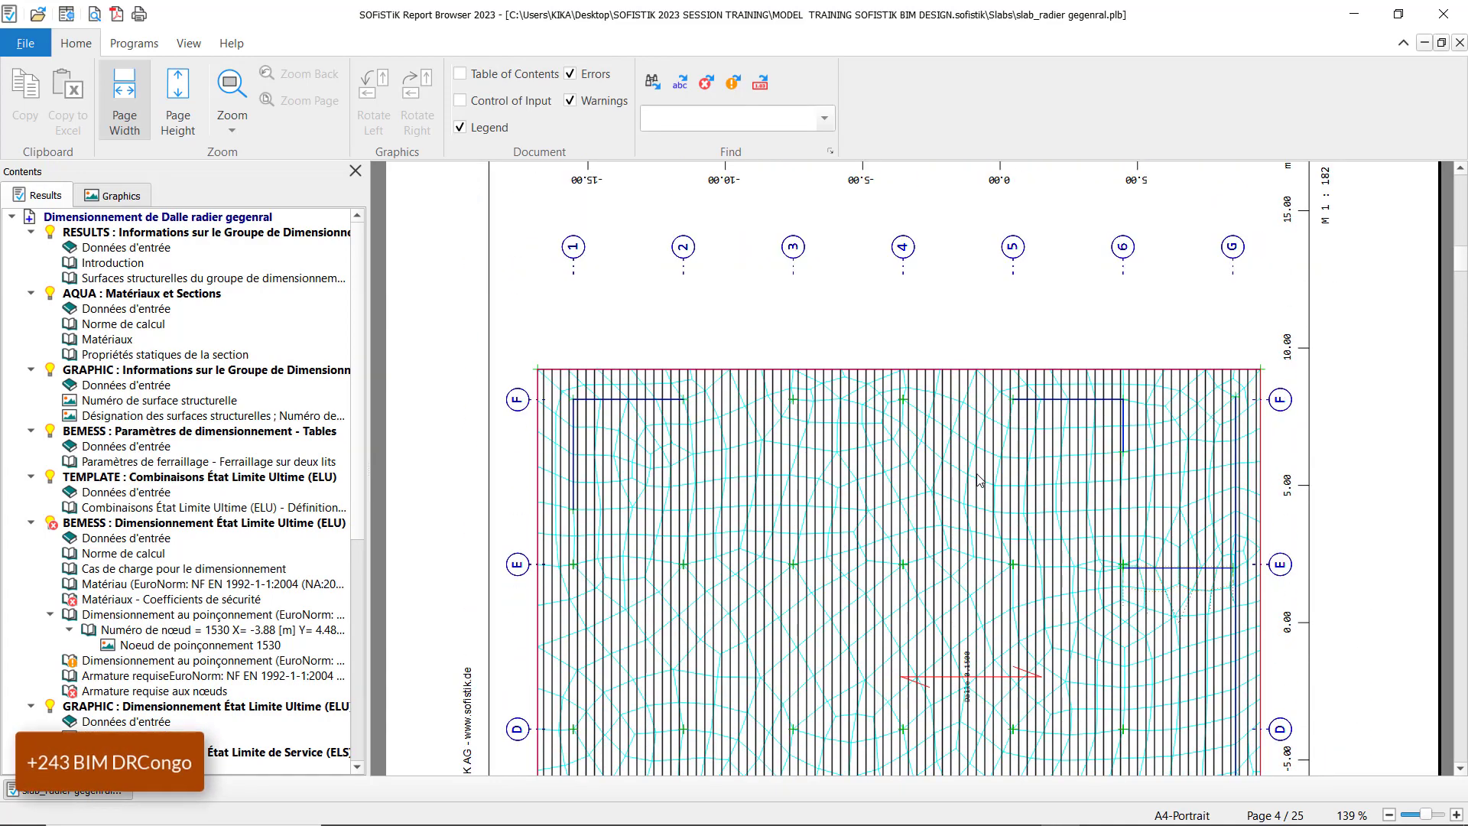
{"action": "scroll", "coordinate": [986, 457], "scroll_direction": "up", "scroll_amount": 4}
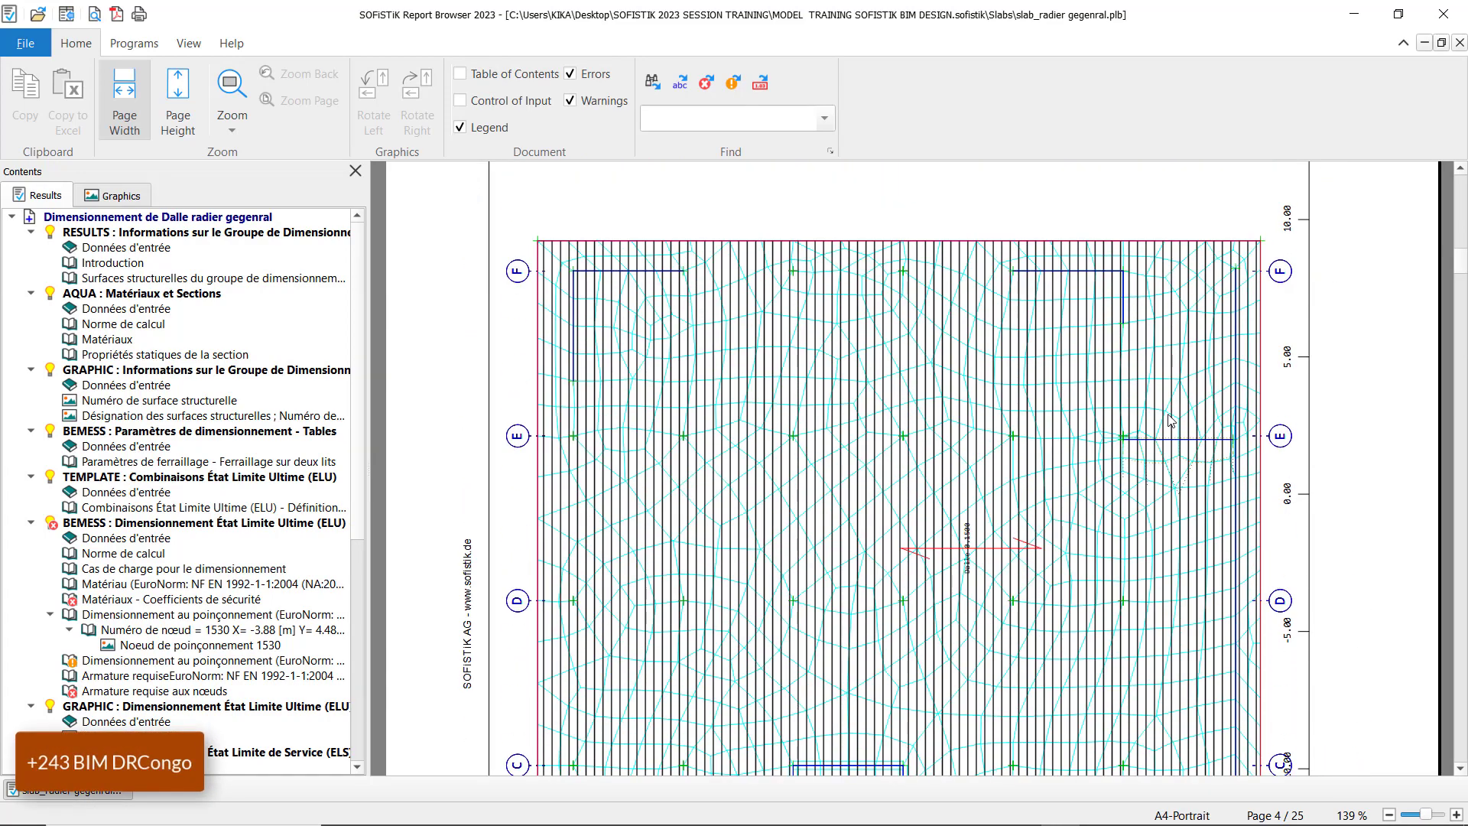
{"action": "scroll", "coordinate": [1004, 401], "scroll_direction": "down", "scroll_amount": 6}
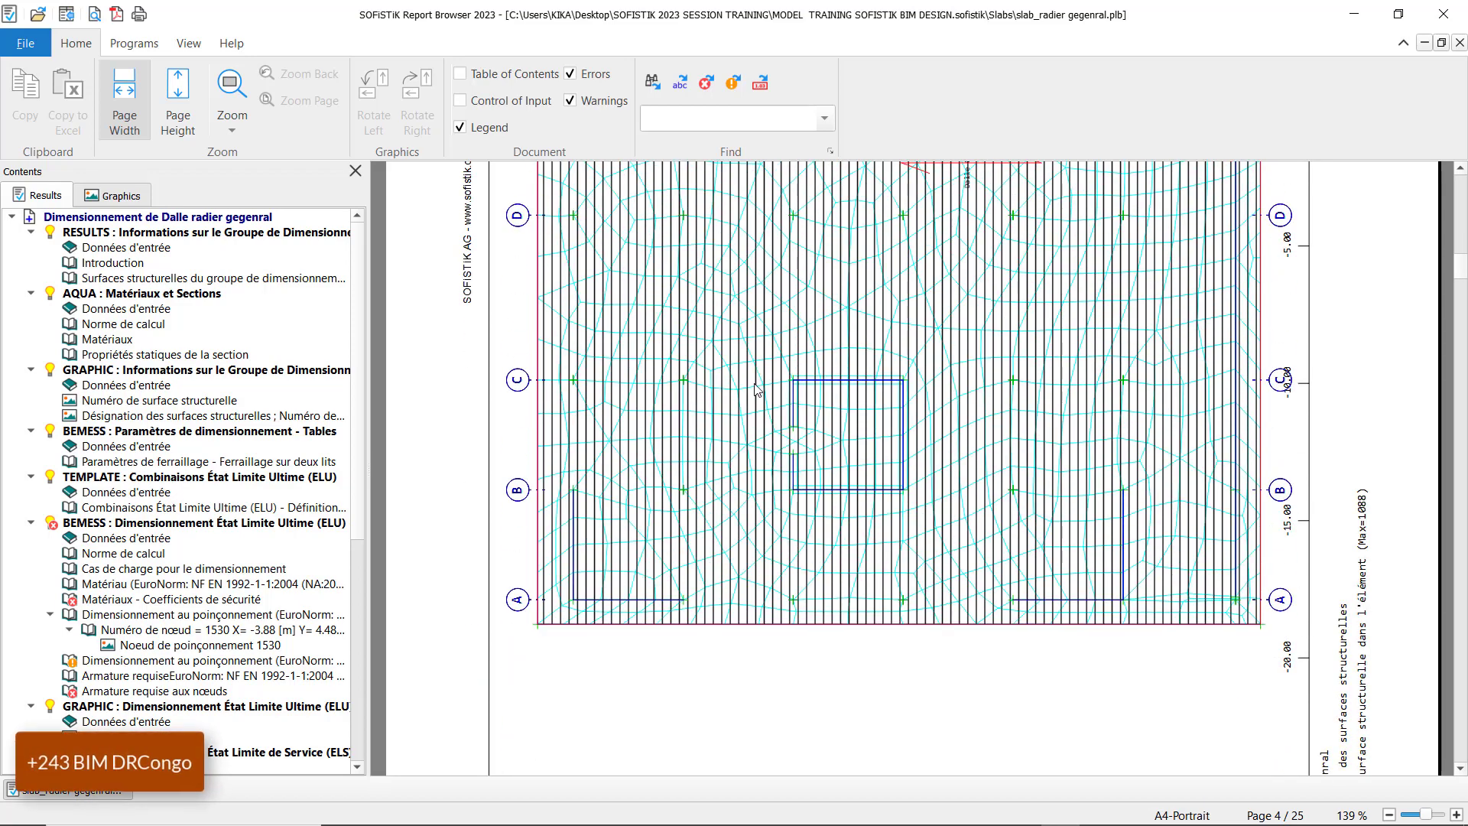
{"action": "scroll", "coordinate": [1074, 420], "scroll_direction": "up", "scroll_amount": 5}
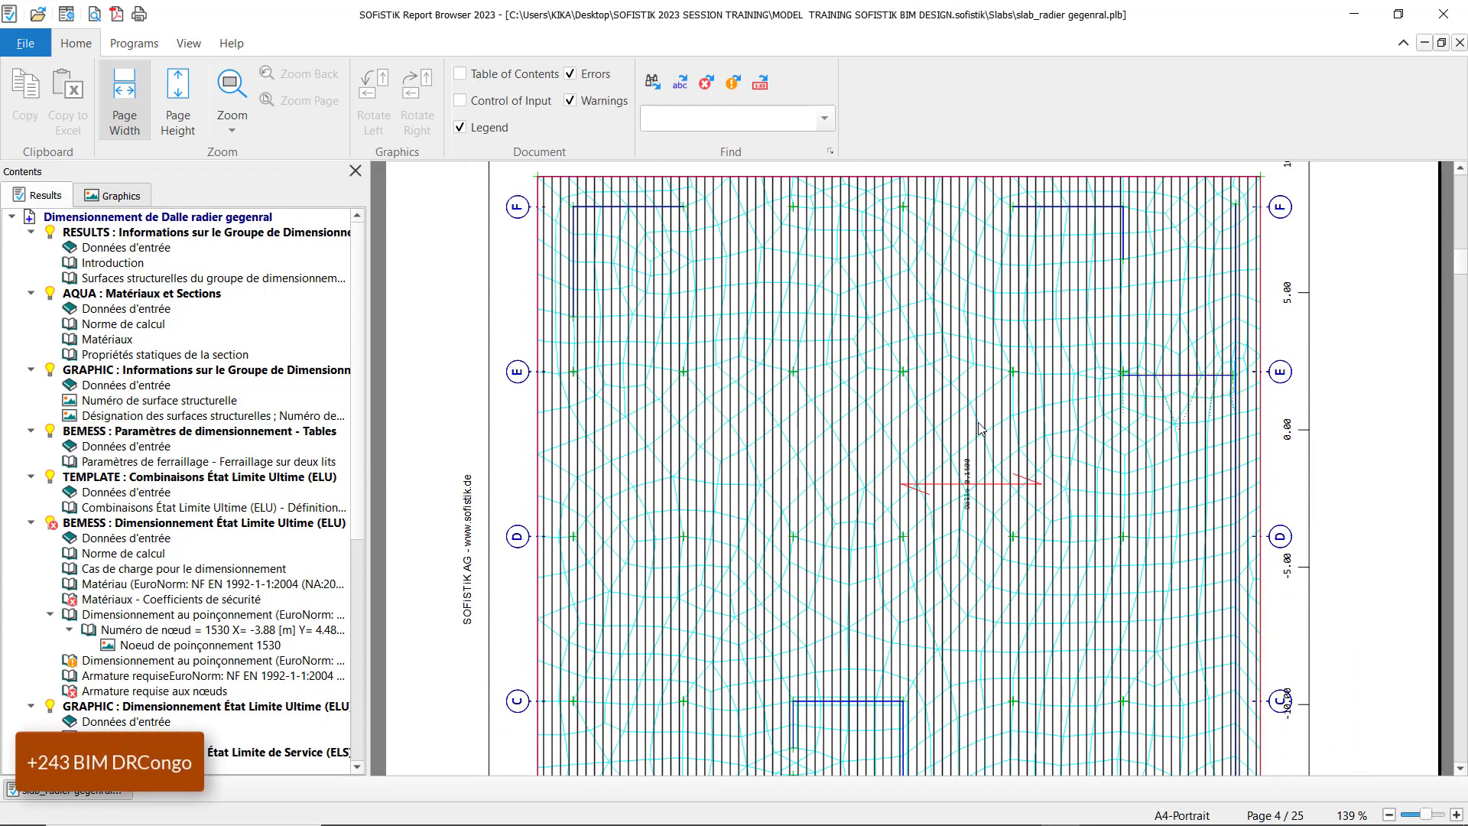
Review the raft report through page 11, covering the ELU combination, the punching shear tables and the punching node graphic
{"action": "scroll", "coordinate": [980, 427], "scroll_direction": "down", "scroll_amount": 20}
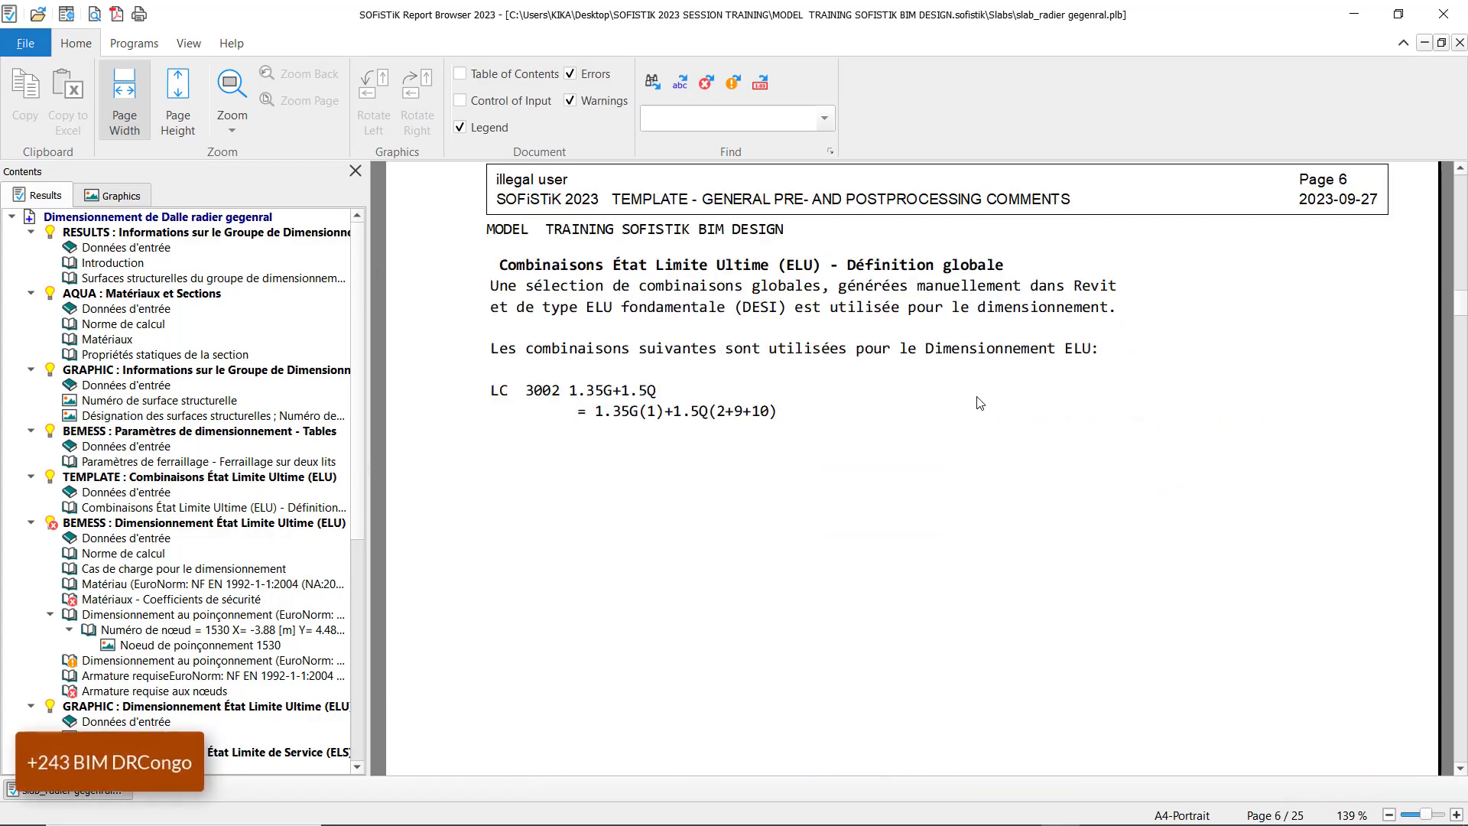
{"action": "scroll", "coordinate": [1021, 465], "scroll_direction": "down", "scroll_amount": 6}
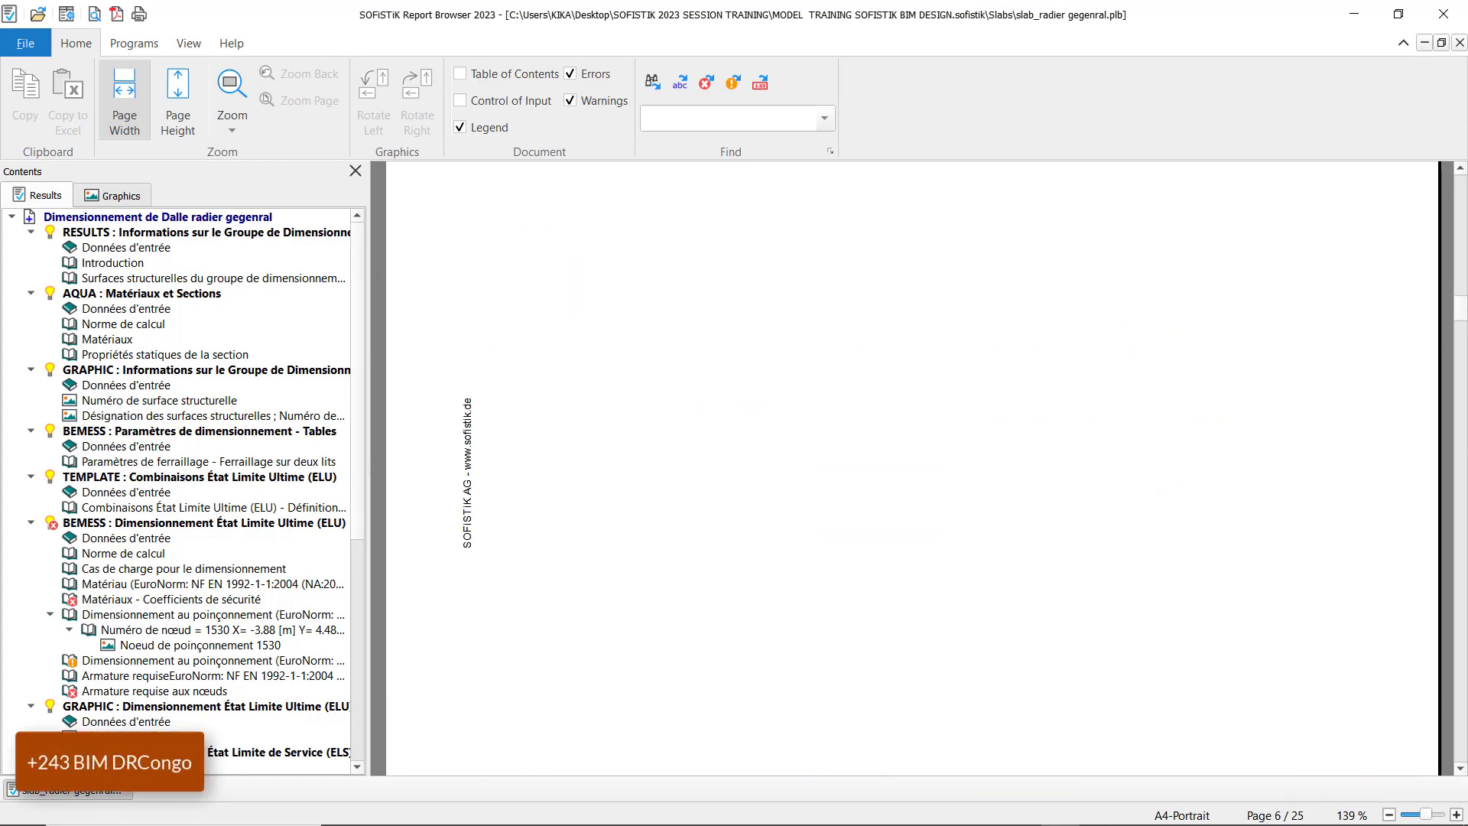
{"action": "scroll", "coordinate": [1120, 435], "scroll_direction": "down", "scroll_amount": 20}
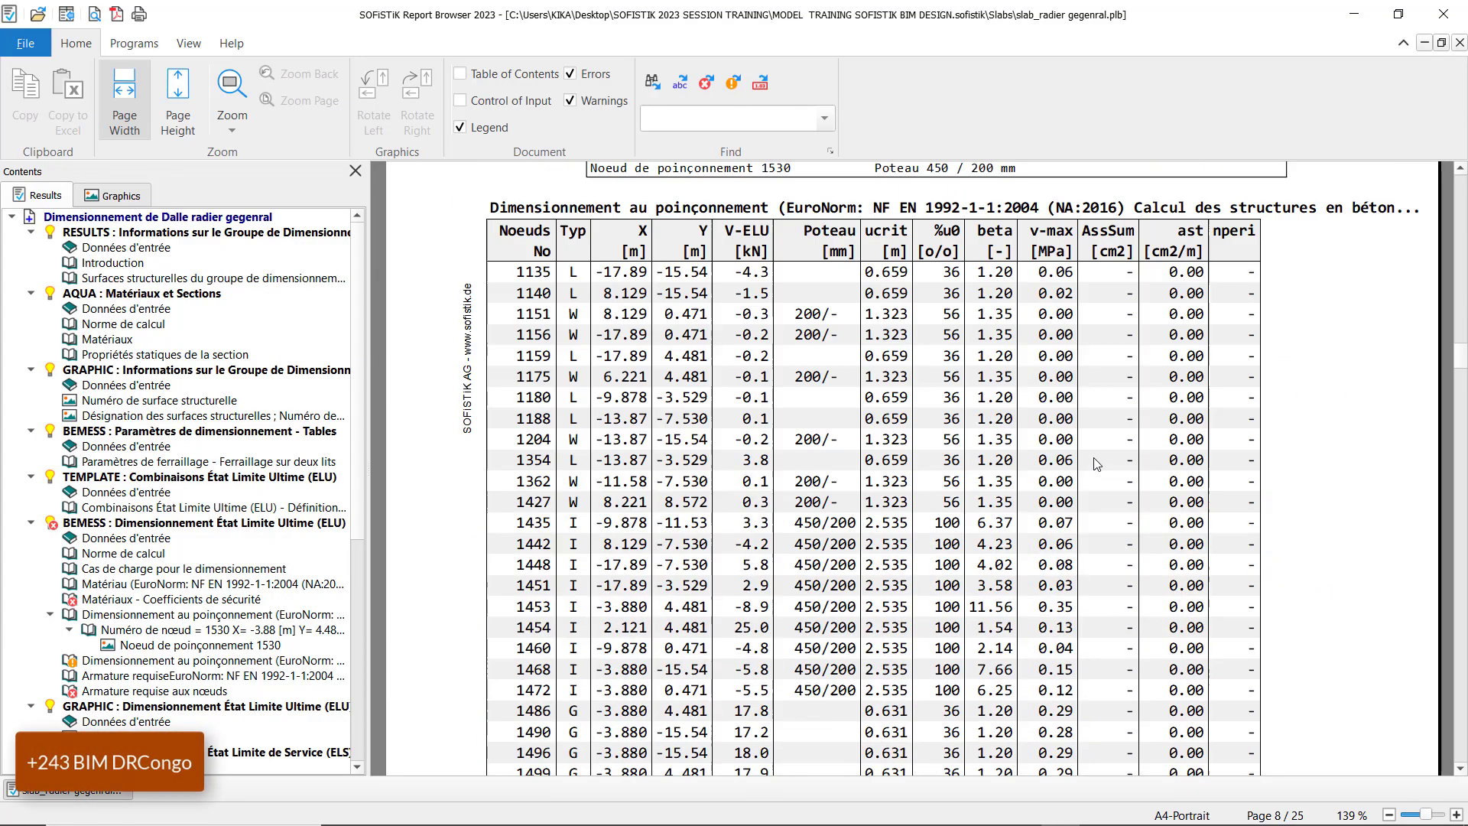
{"action": "scroll", "coordinate": [1120, 435], "scroll_direction": "down", "scroll_amount": 20}
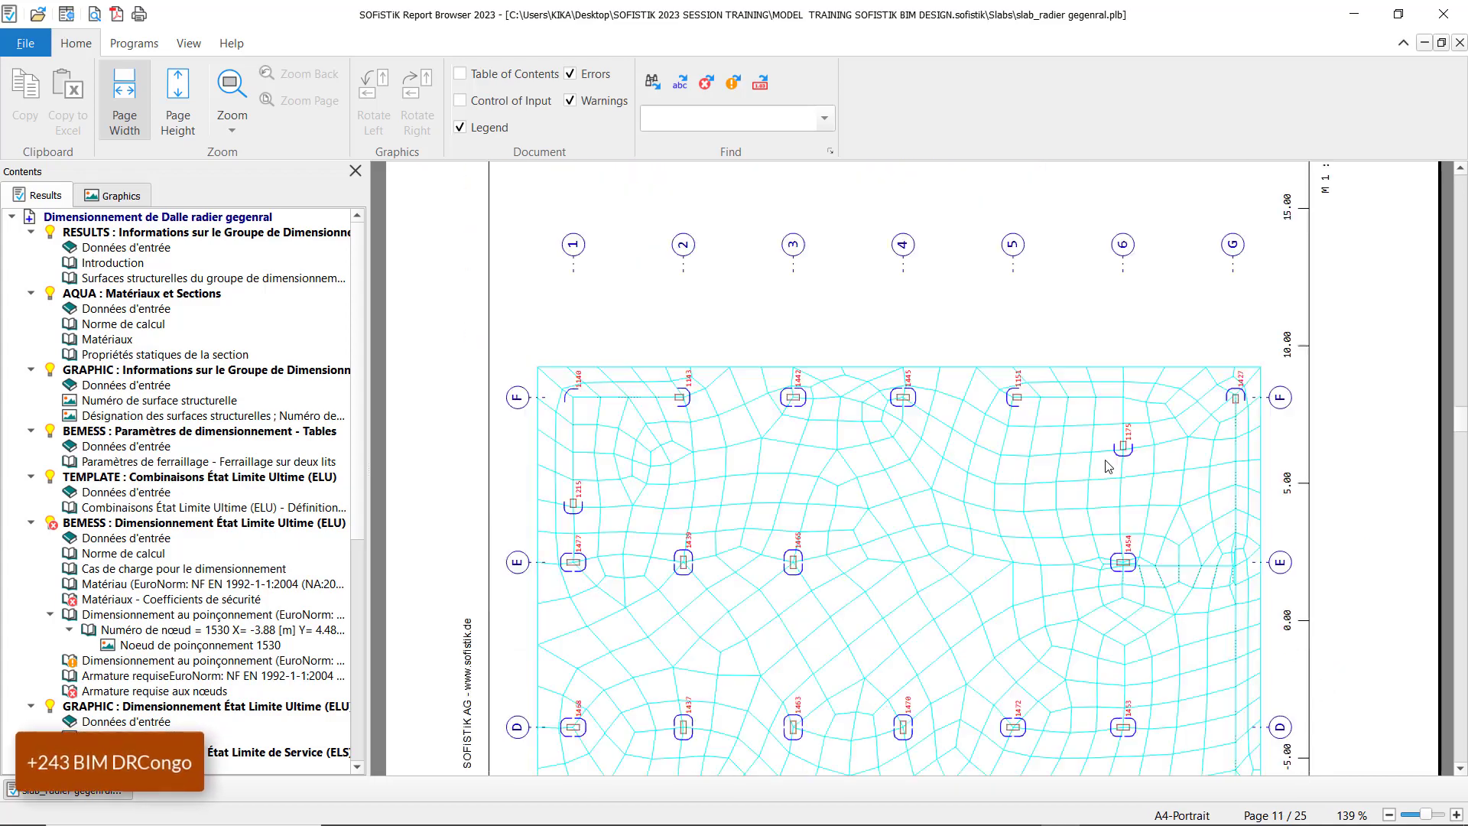
{"action": "scroll", "coordinate": [1110, 464], "scroll_direction": "up", "scroll_amount": 4}
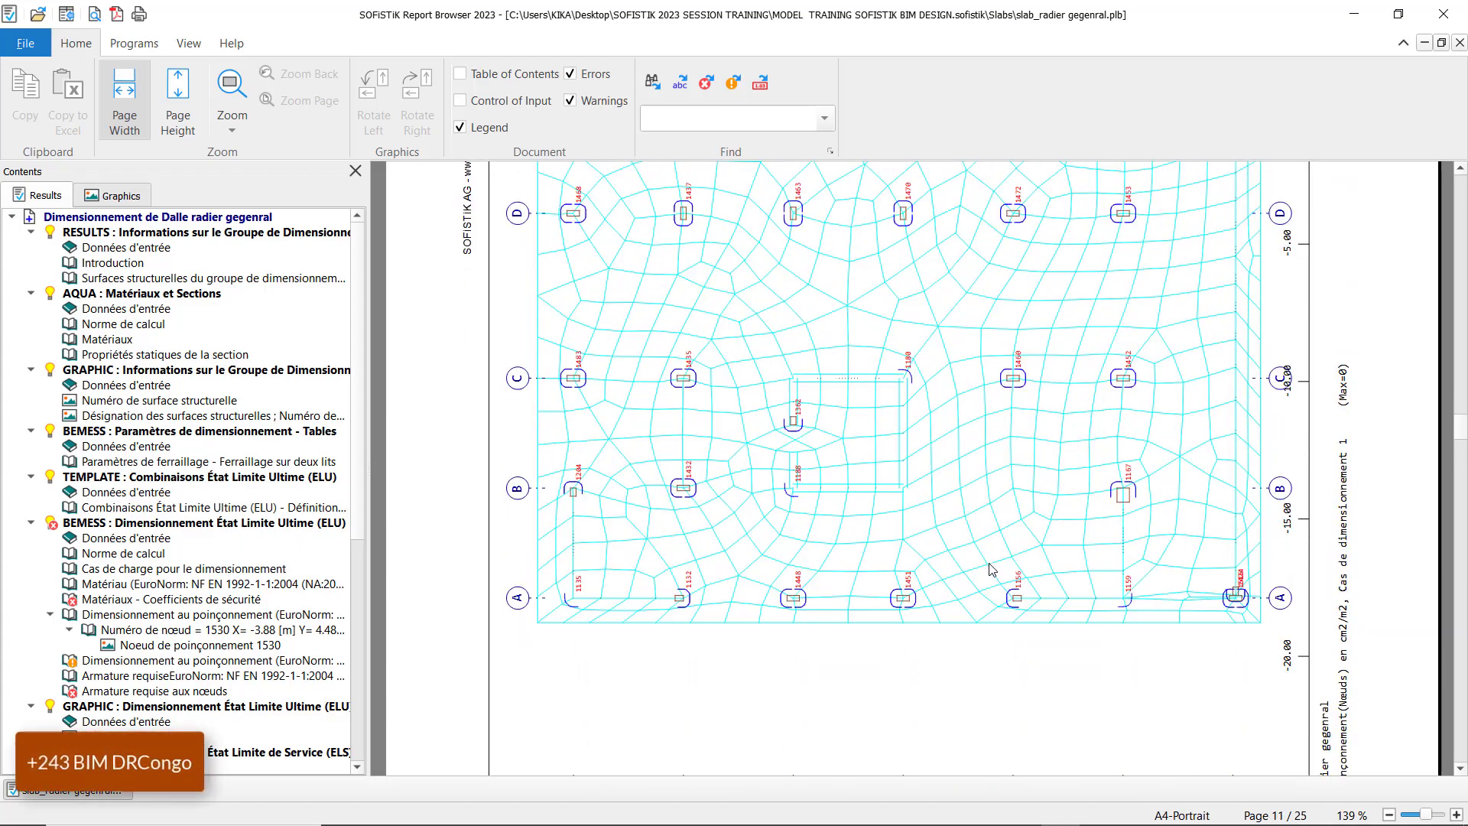
{"action": "scroll", "coordinate": [991, 570], "scroll_direction": "up", "scroll_amount": 2}
{"action": "scroll", "coordinate": [698, 497], "scroll_direction": "up", "scroll_amount": 6}
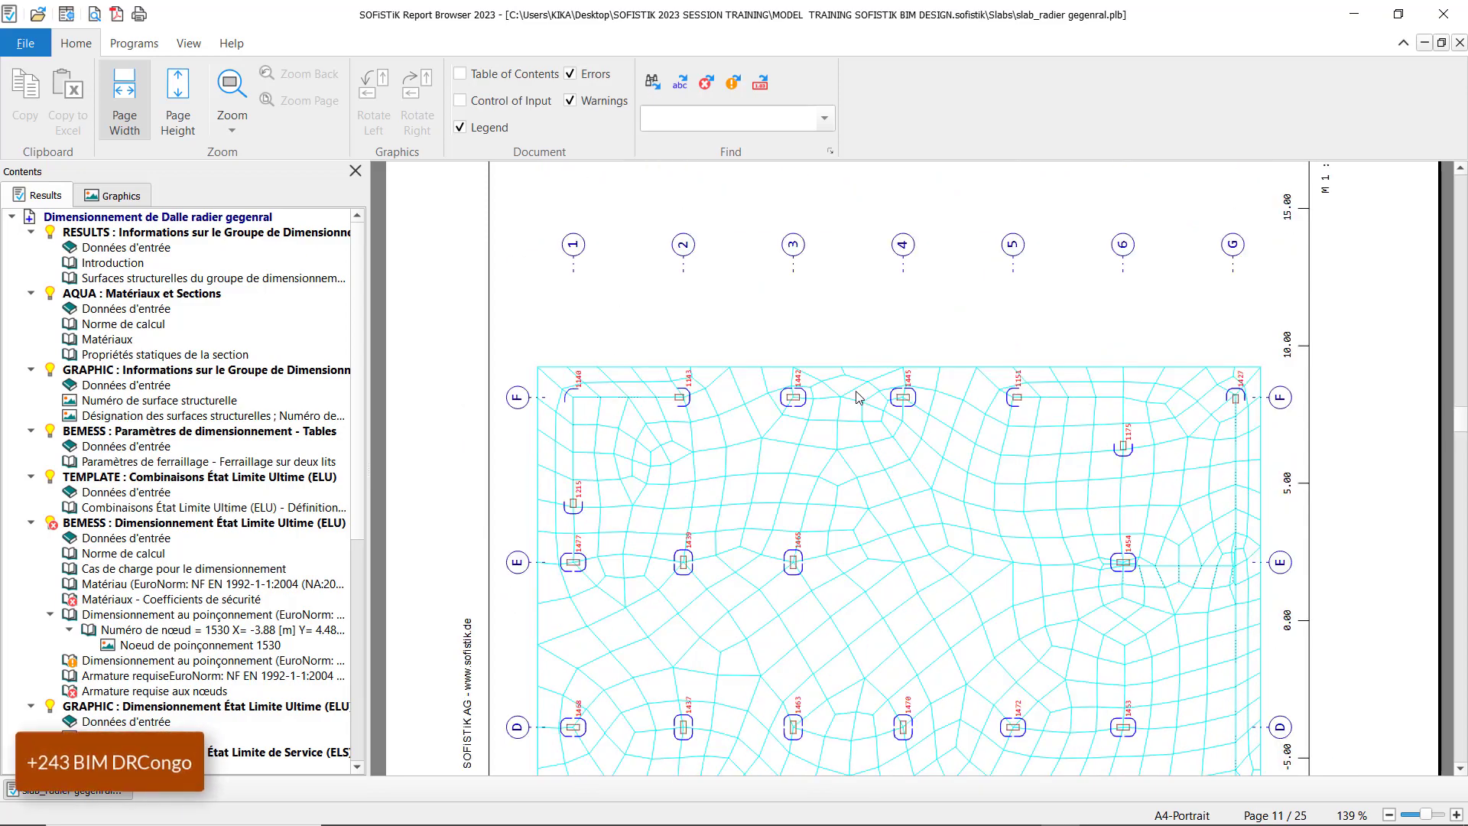
{"action": "scroll", "coordinate": [858, 397], "scroll_direction": "down", "scroll_amount": 4}
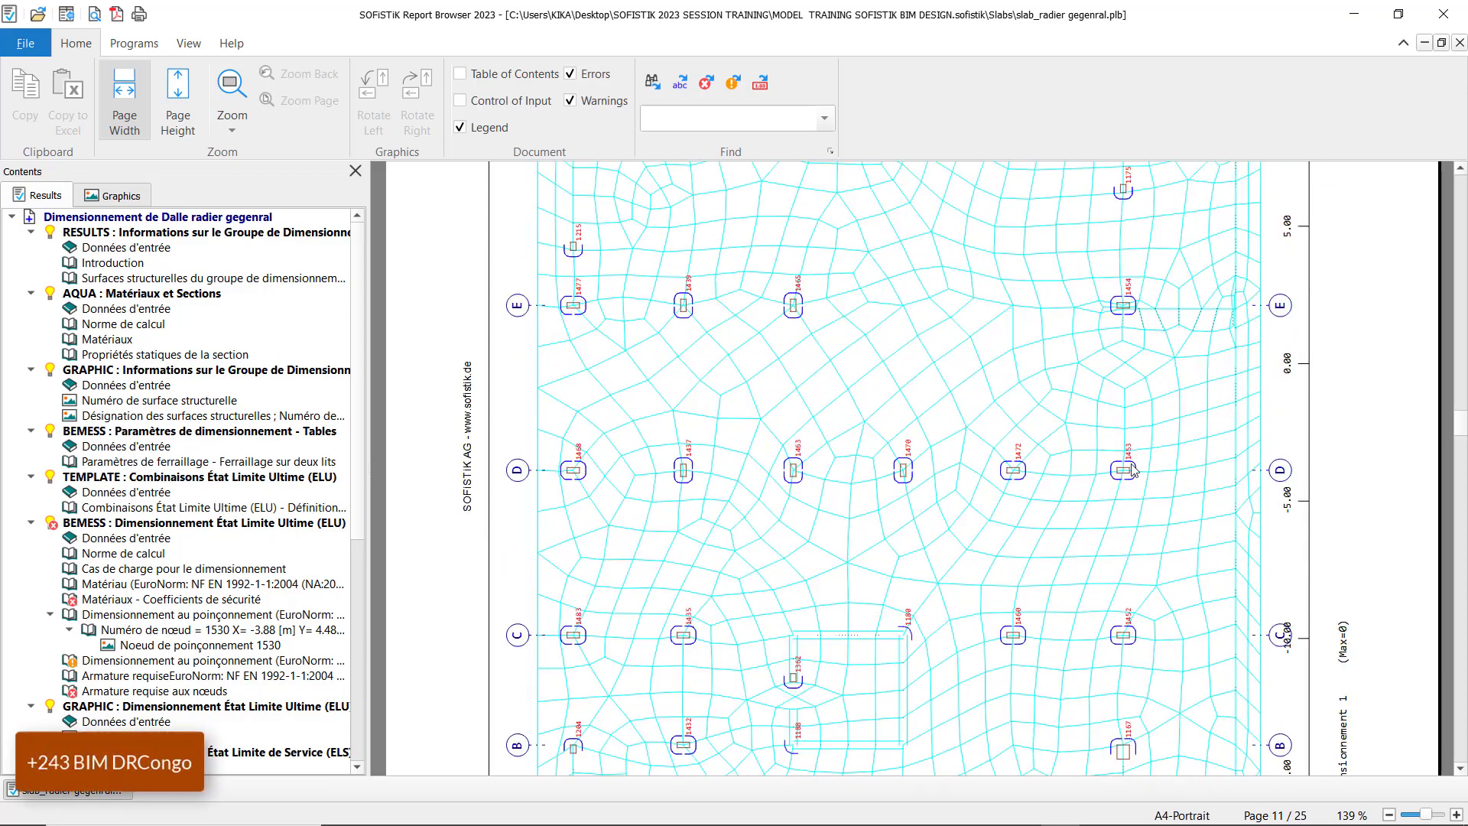
{"action": "scroll", "coordinate": [1131, 460], "scroll_direction": "down", "scroll_amount": 8}
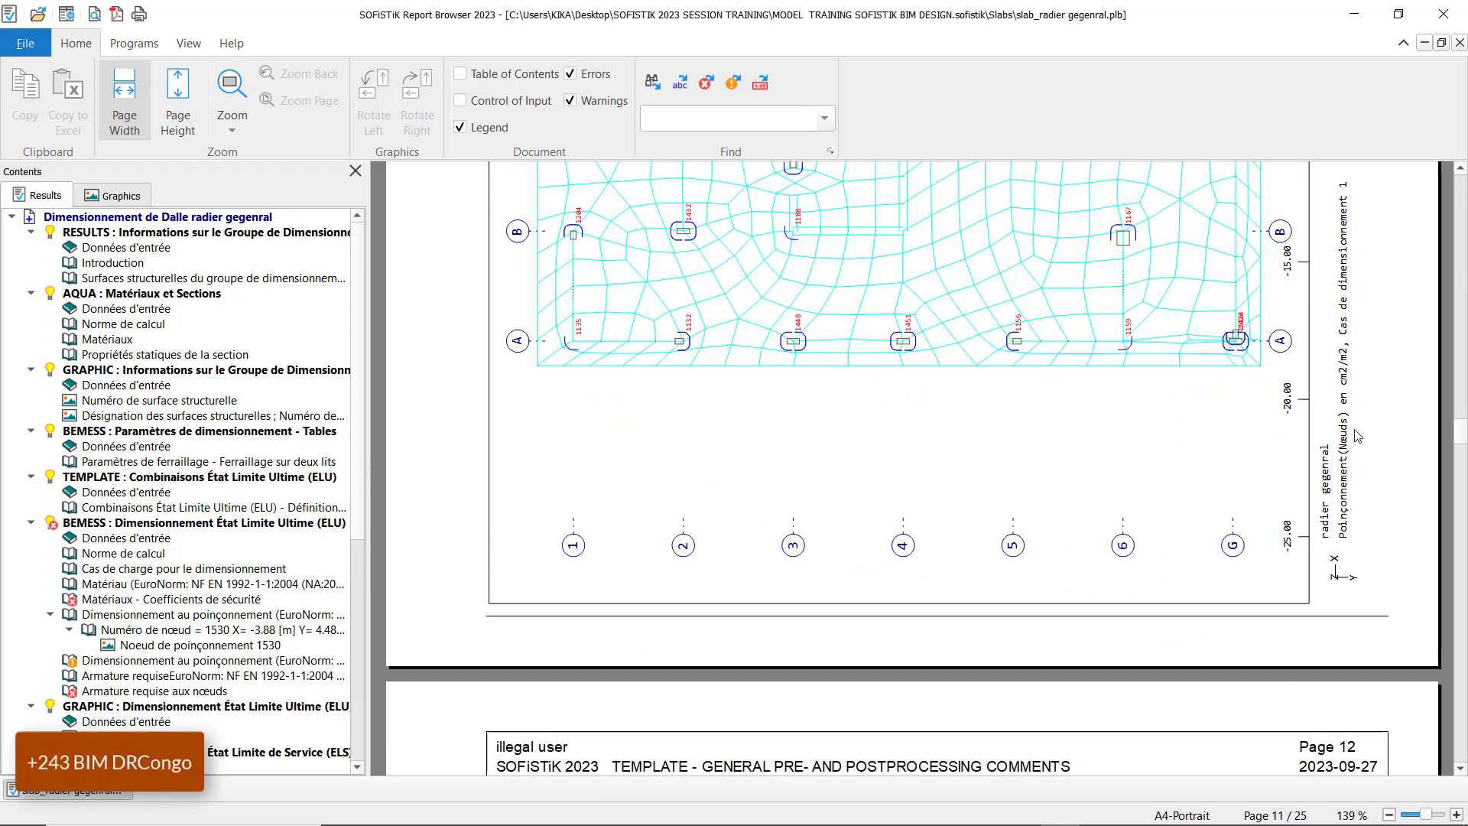
Review pages 12 to 17 of the raft report, covering the ELS crack width check and the elements governed by crack width in both layers
{"action": "scroll", "coordinate": [1073, 459], "scroll_direction": "down", "scroll_amount": 20}
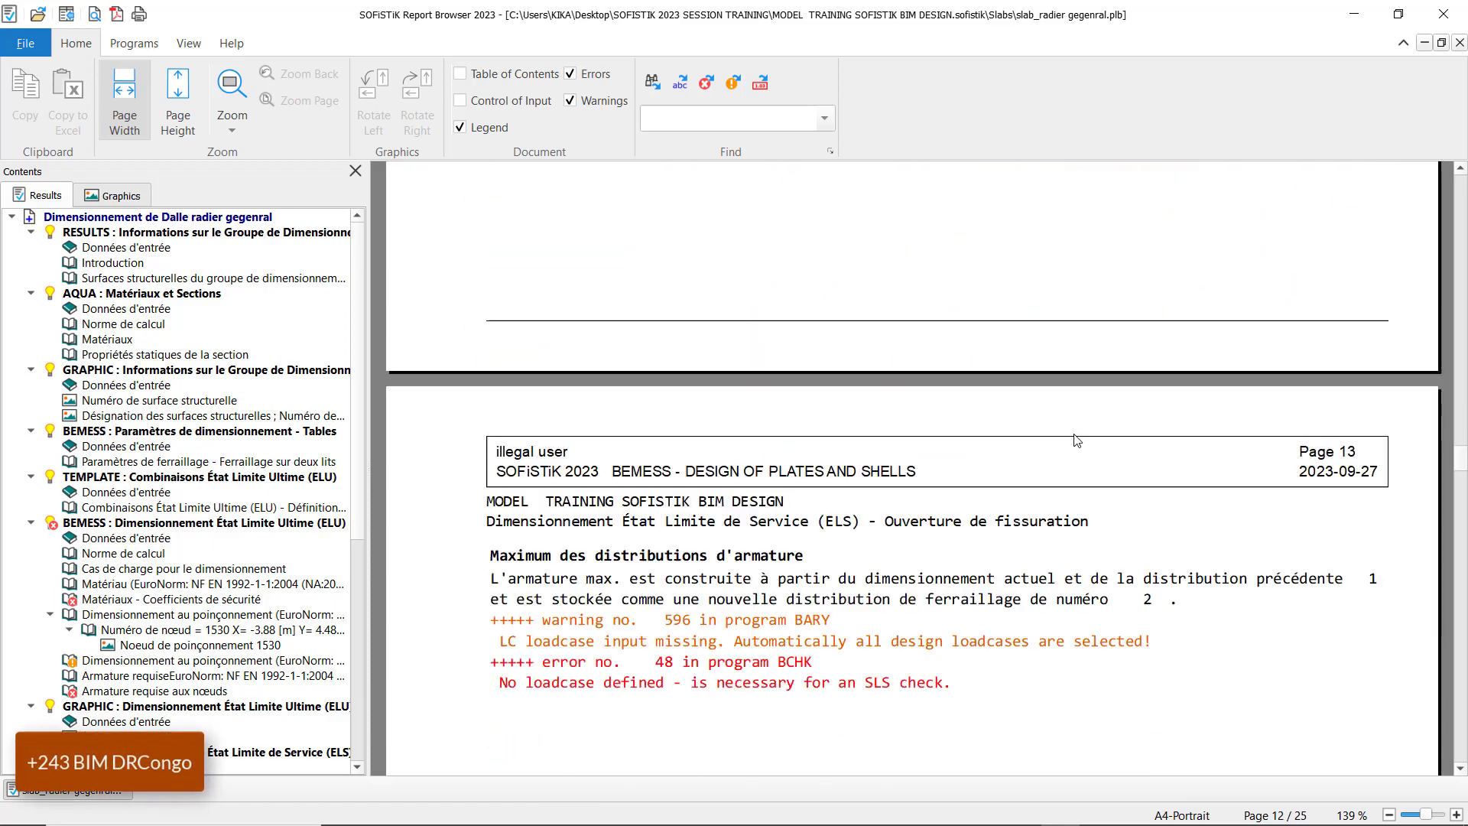
{"action": "scroll", "coordinate": [1076, 440], "scroll_direction": "down", "scroll_amount": 12}
{"action": "scroll", "coordinate": [1090, 425], "scroll_direction": "up", "scroll_amount": 5}
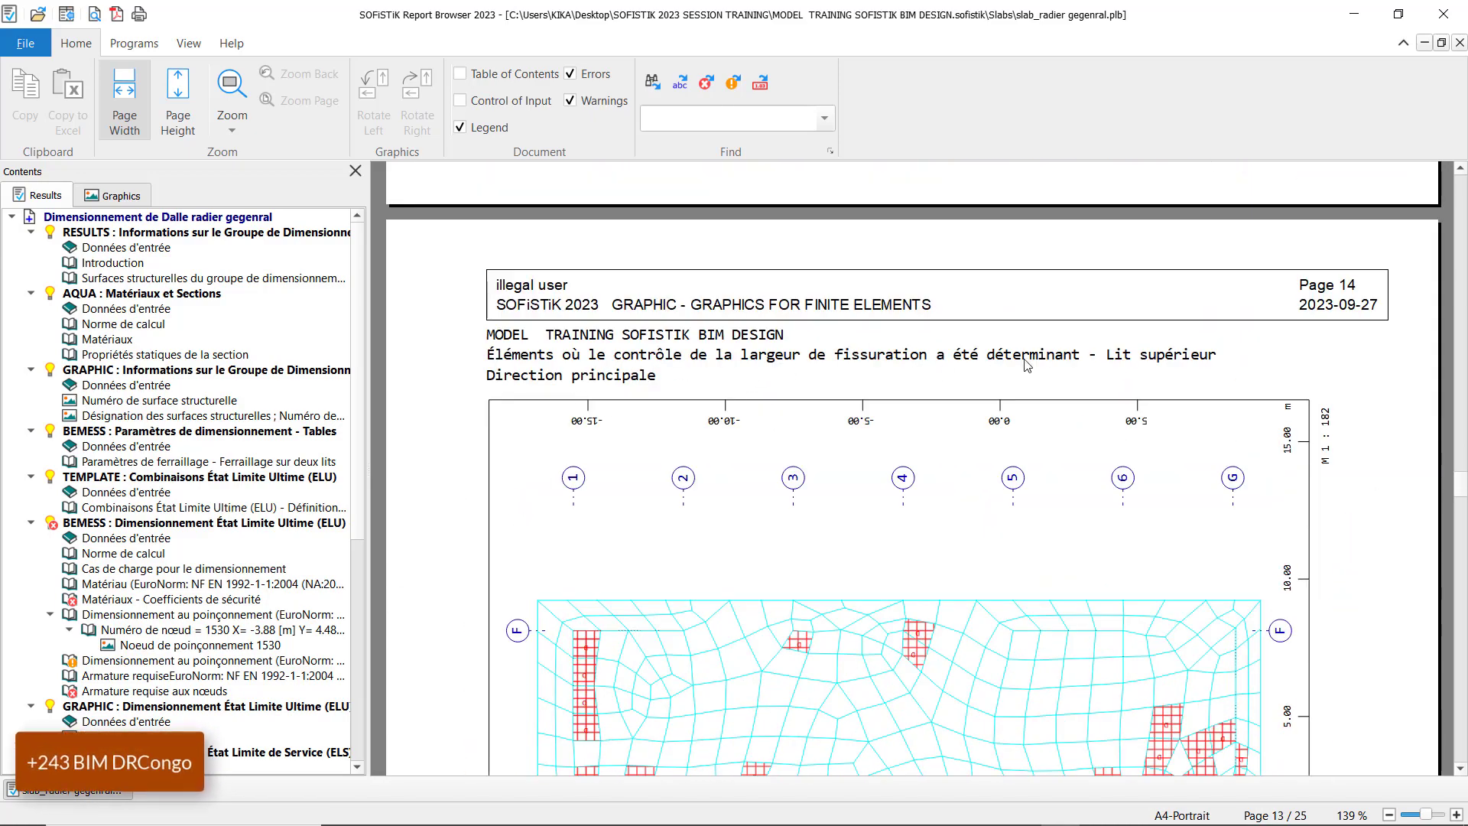
{"action": "scroll", "coordinate": [776, 363], "scroll_direction": "down", "scroll_amount": 10}
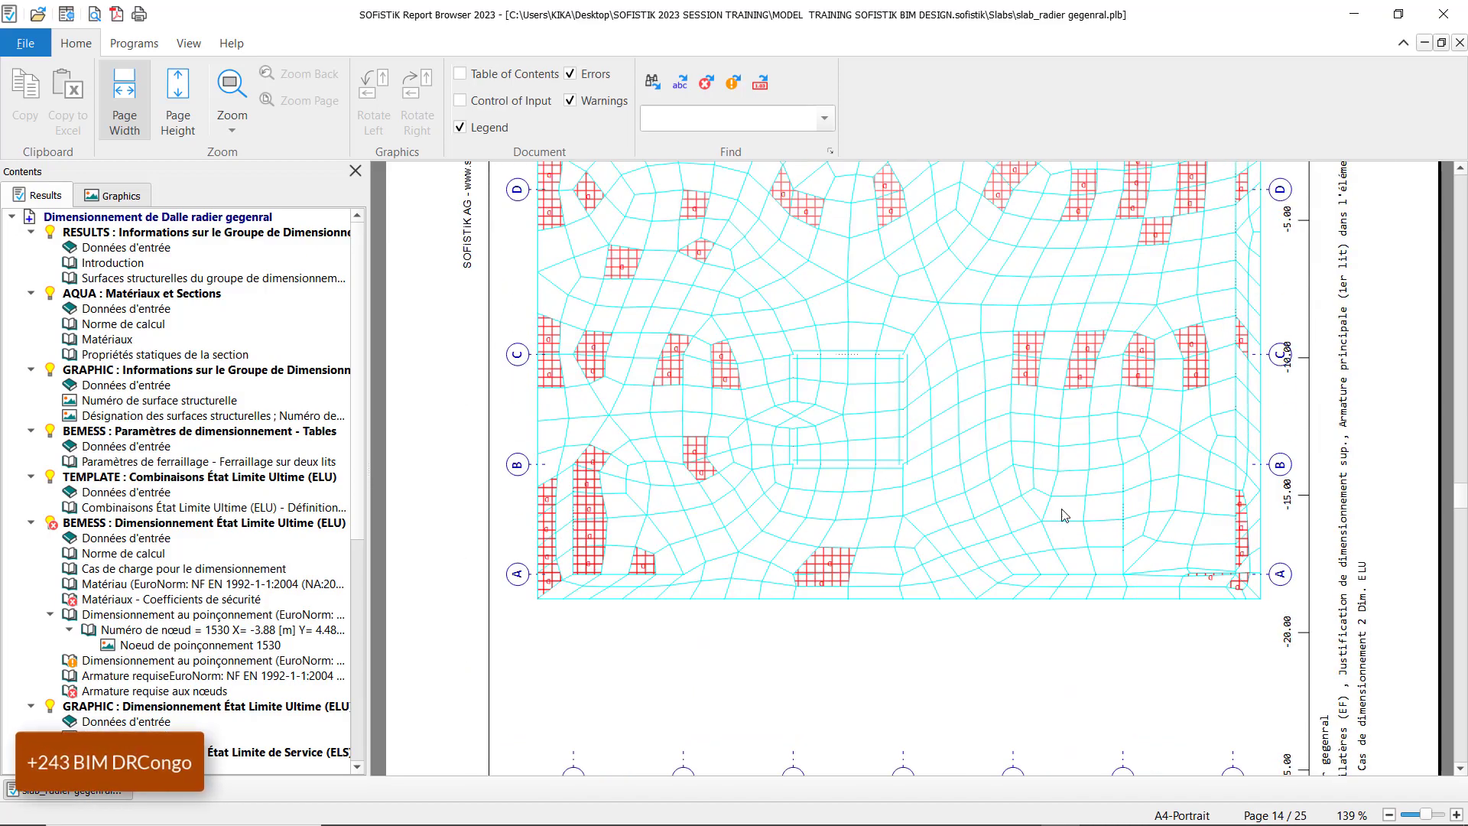
{"action": "scroll", "coordinate": [1086, 516], "scroll_direction": "down", "scroll_amount": 3}
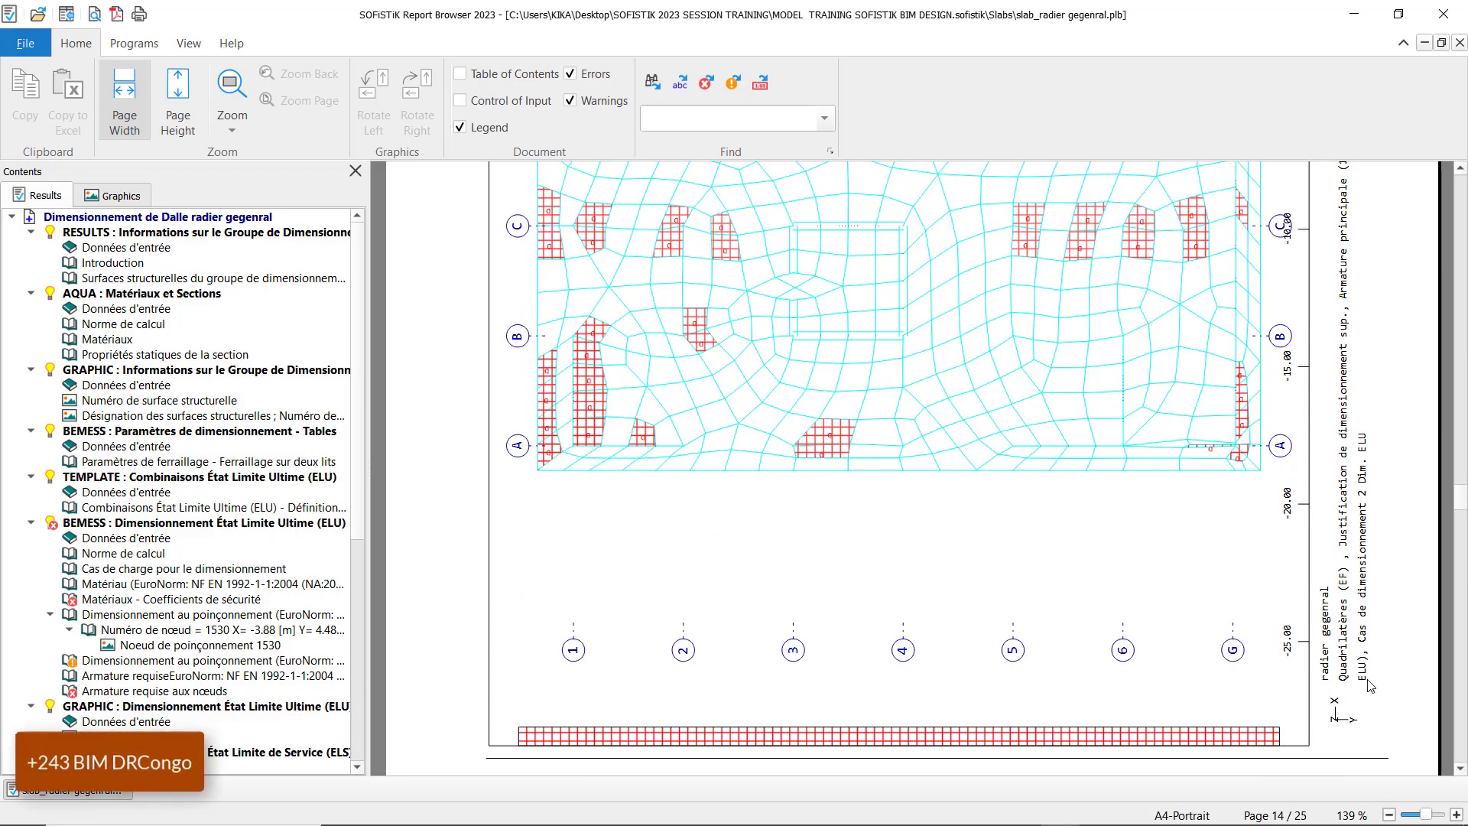
{"action": "scroll", "coordinate": [1032, 493], "scroll_direction": "down", "scroll_amount": 20}
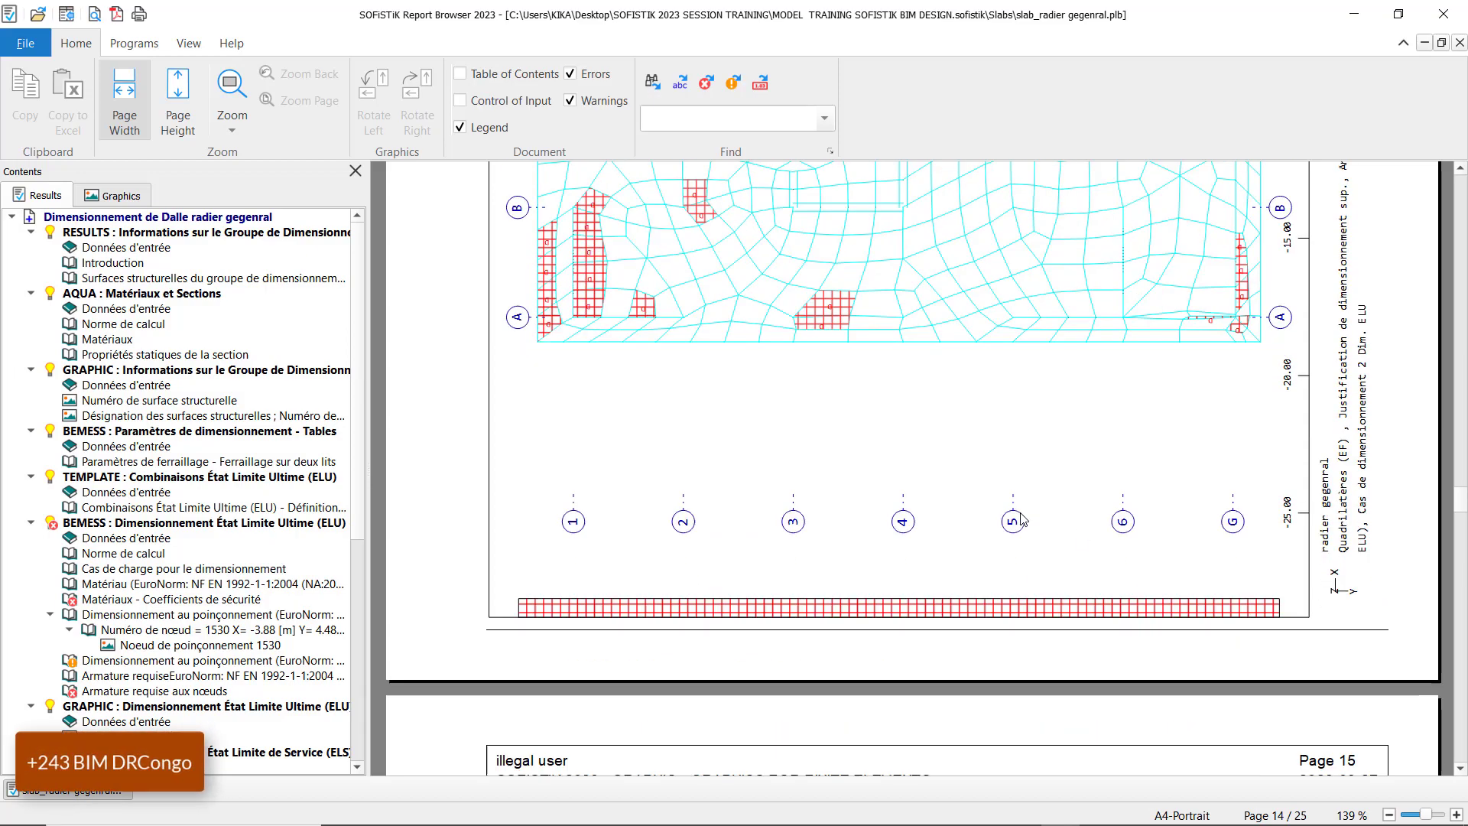
{"action": "scroll", "coordinate": [1036, 474], "scroll_direction": "down", "scroll_amount": 20}
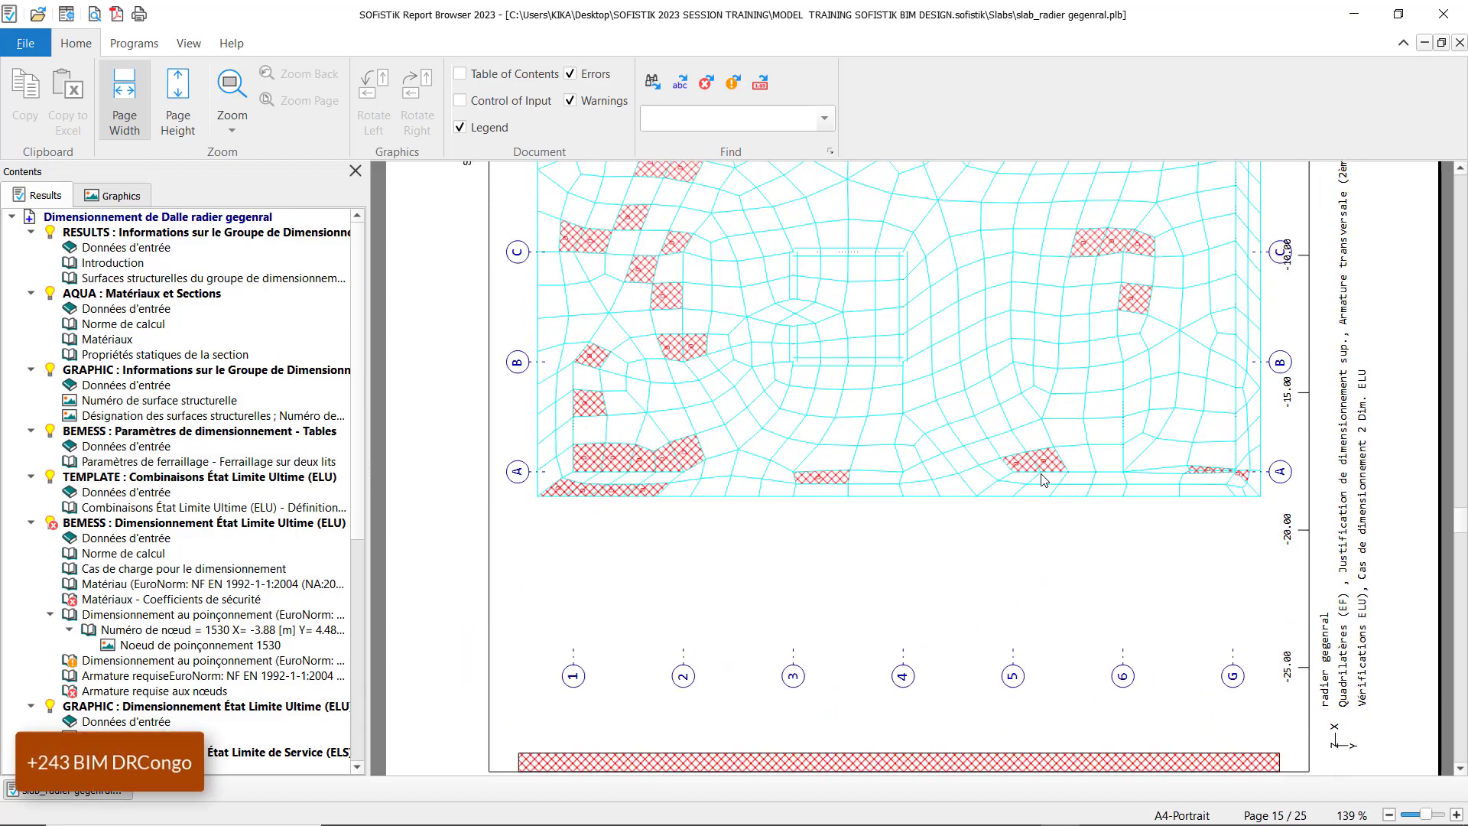
{"action": "scroll", "coordinate": [1040, 466], "scroll_direction": "down", "scroll_amount": 20}
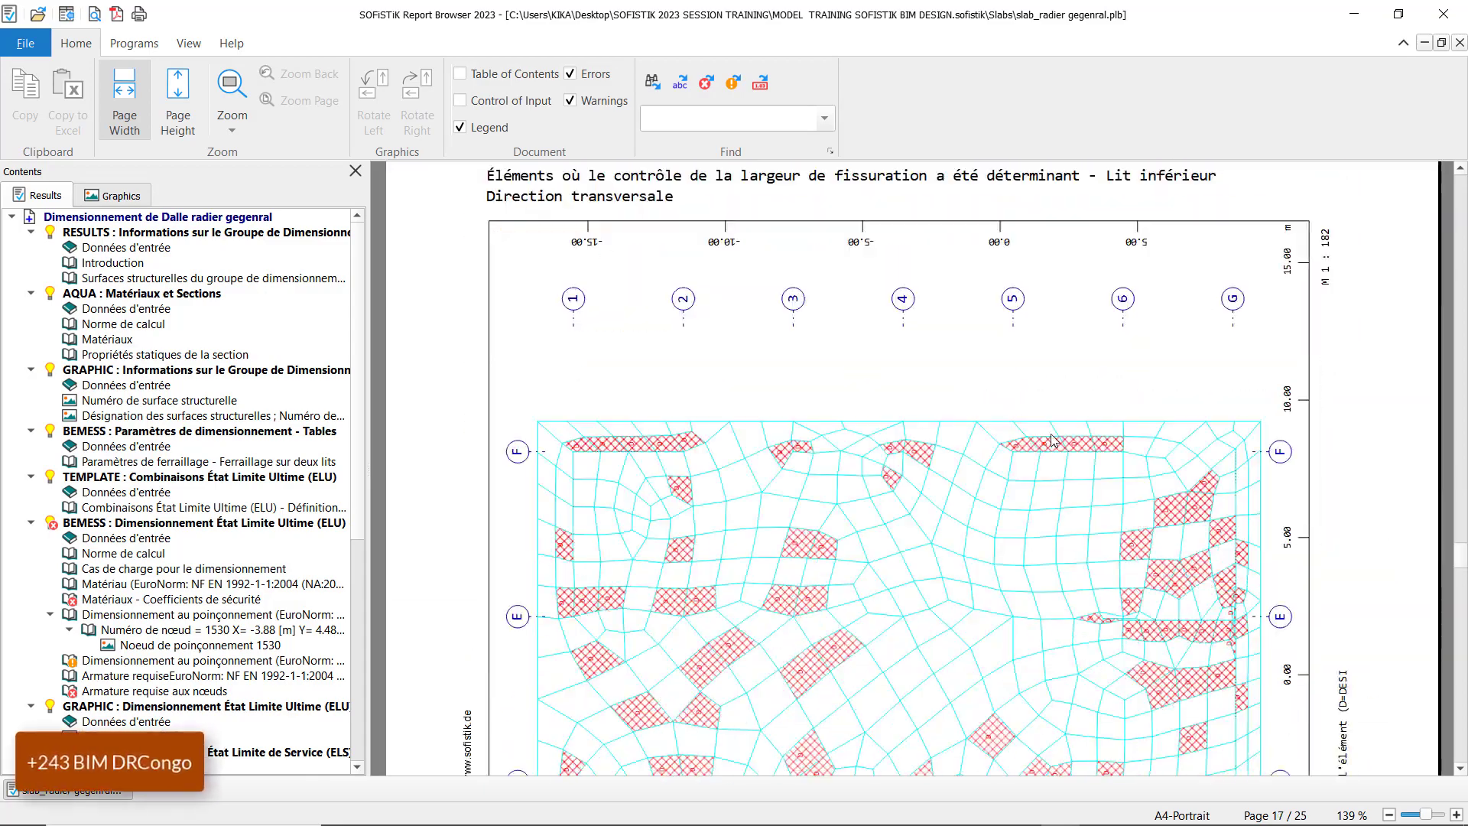
Review the required ELU + ELS reinforcement and design error graphics through page 25, and close the report and the analysis task manager
{"action": "scroll", "coordinate": [1063, 417], "scroll_direction": "down", "scroll_amount": 20}
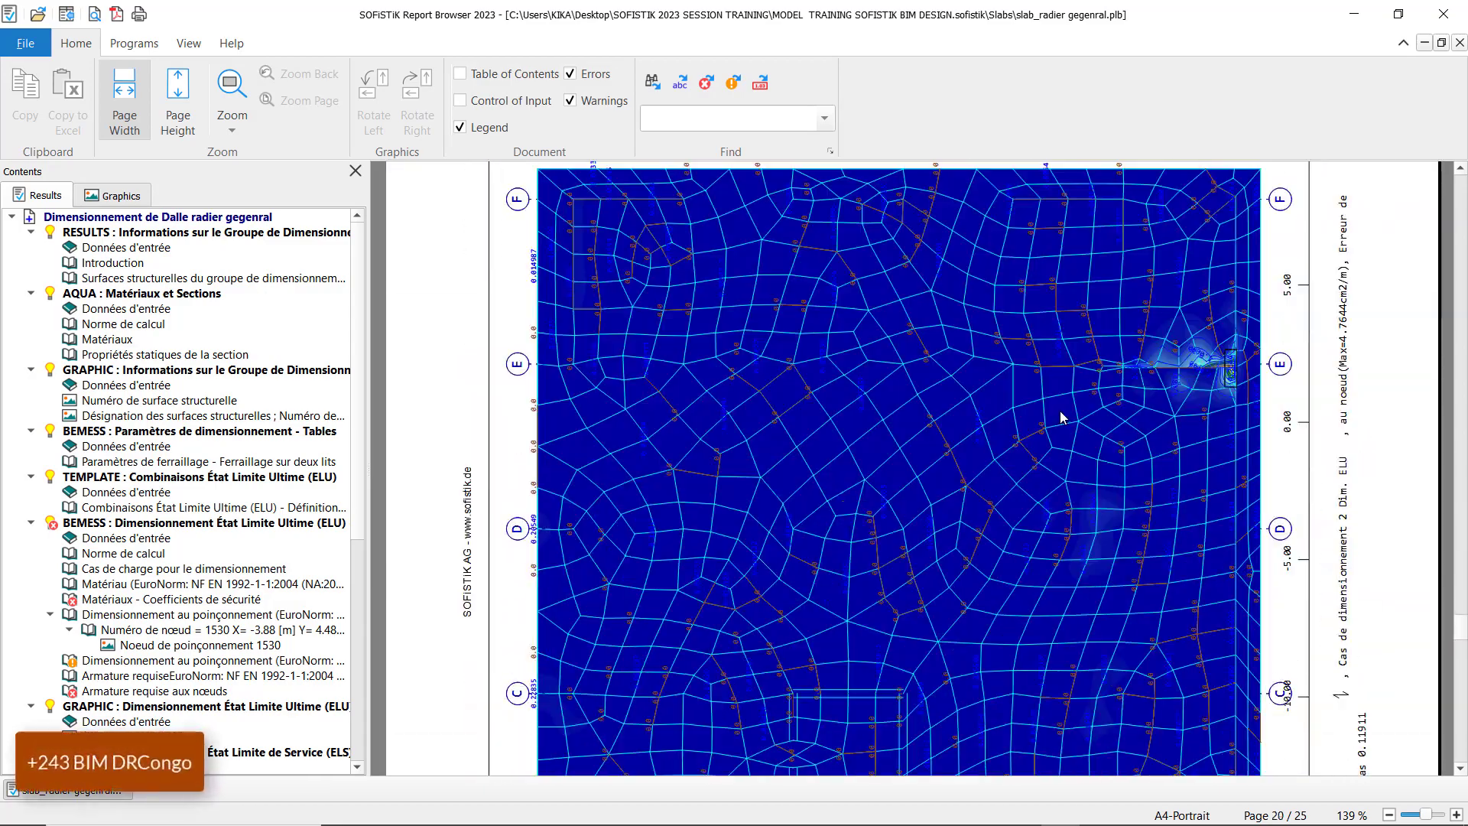
{"action": "scroll", "coordinate": [1060, 417], "scroll_direction": "down", "scroll_amount": 5}
{"action": "scroll", "coordinate": [1059, 421], "scroll_direction": "down", "scroll_amount": 12}
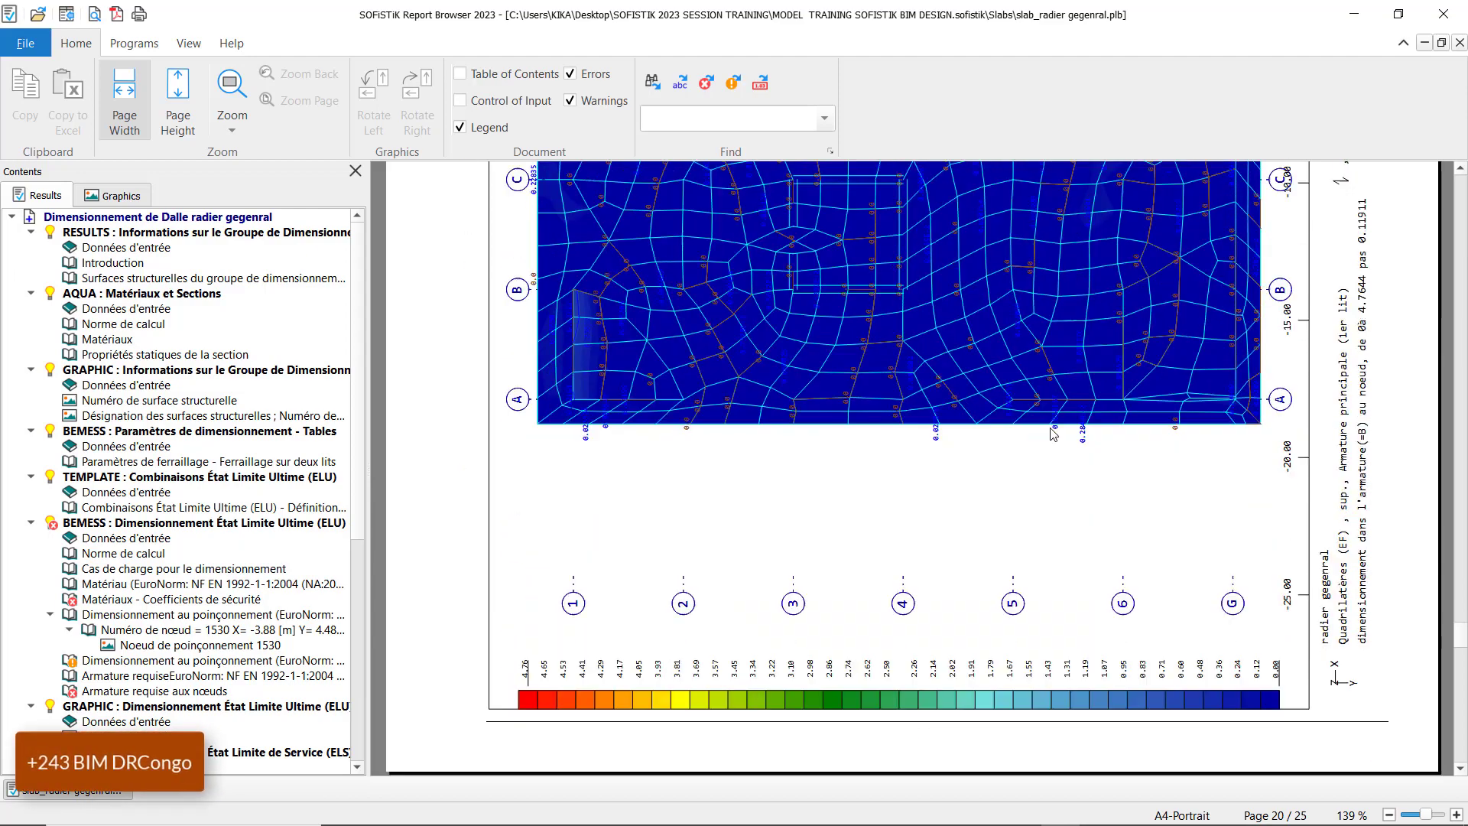
{"action": "scroll", "coordinate": [1050, 429], "scroll_direction": "up", "scroll_amount": 3}
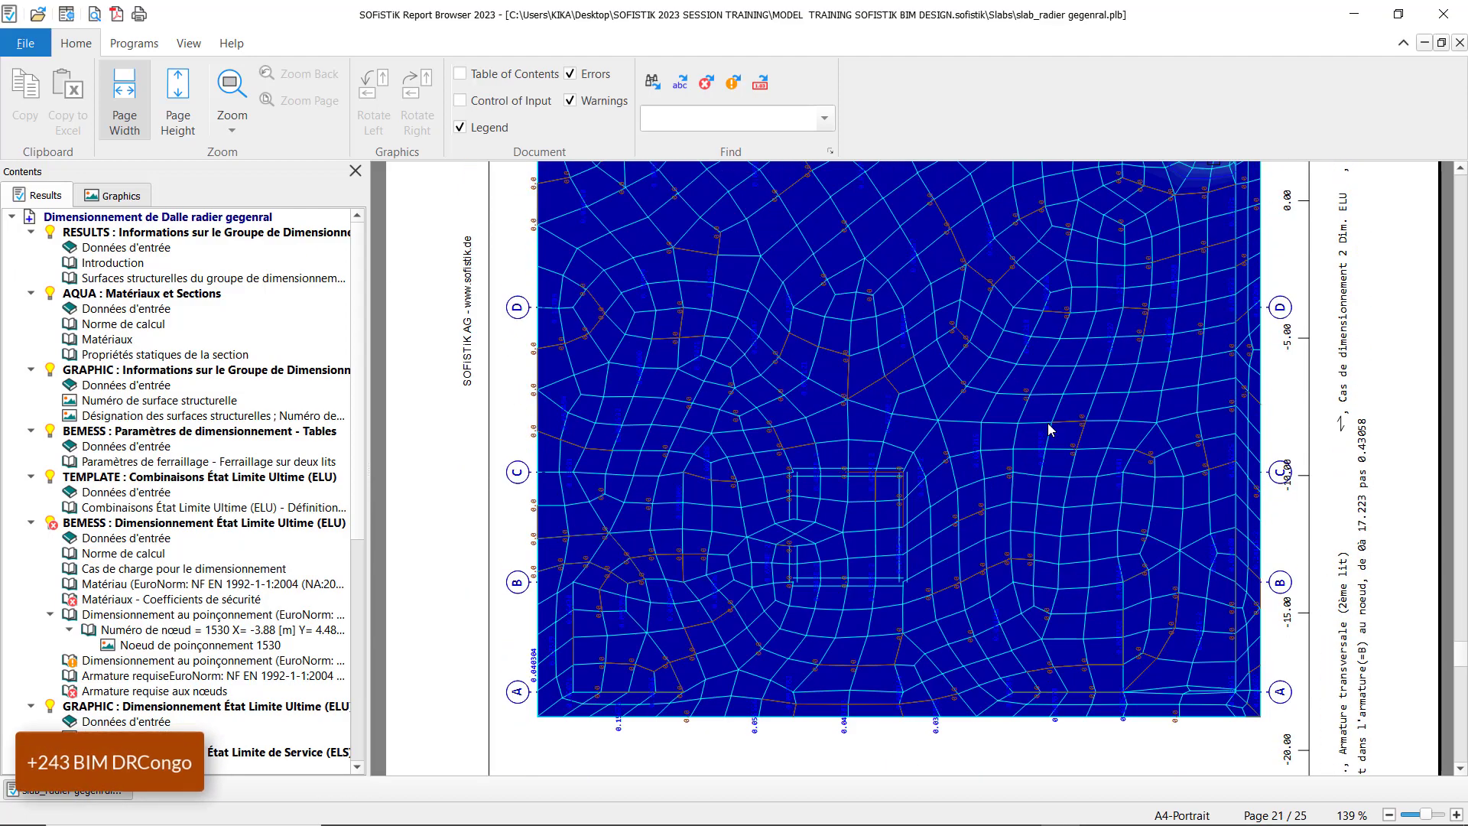
{"action": "scroll", "coordinate": [1049, 428], "scroll_direction": "down", "scroll_amount": 20}
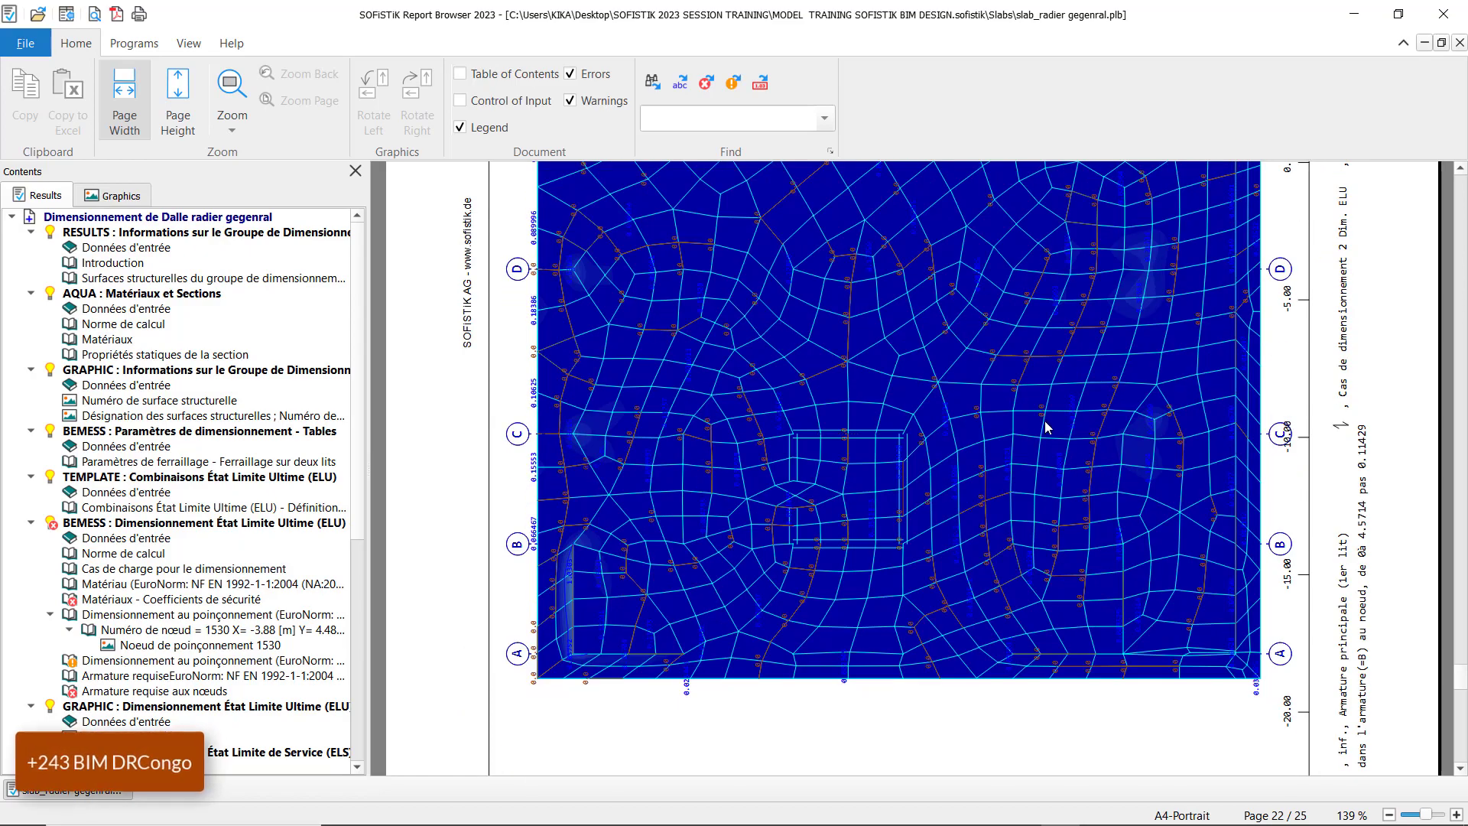
{"action": "scroll", "coordinate": [1046, 427], "scroll_direction": "down", "scroll_amount": 8}
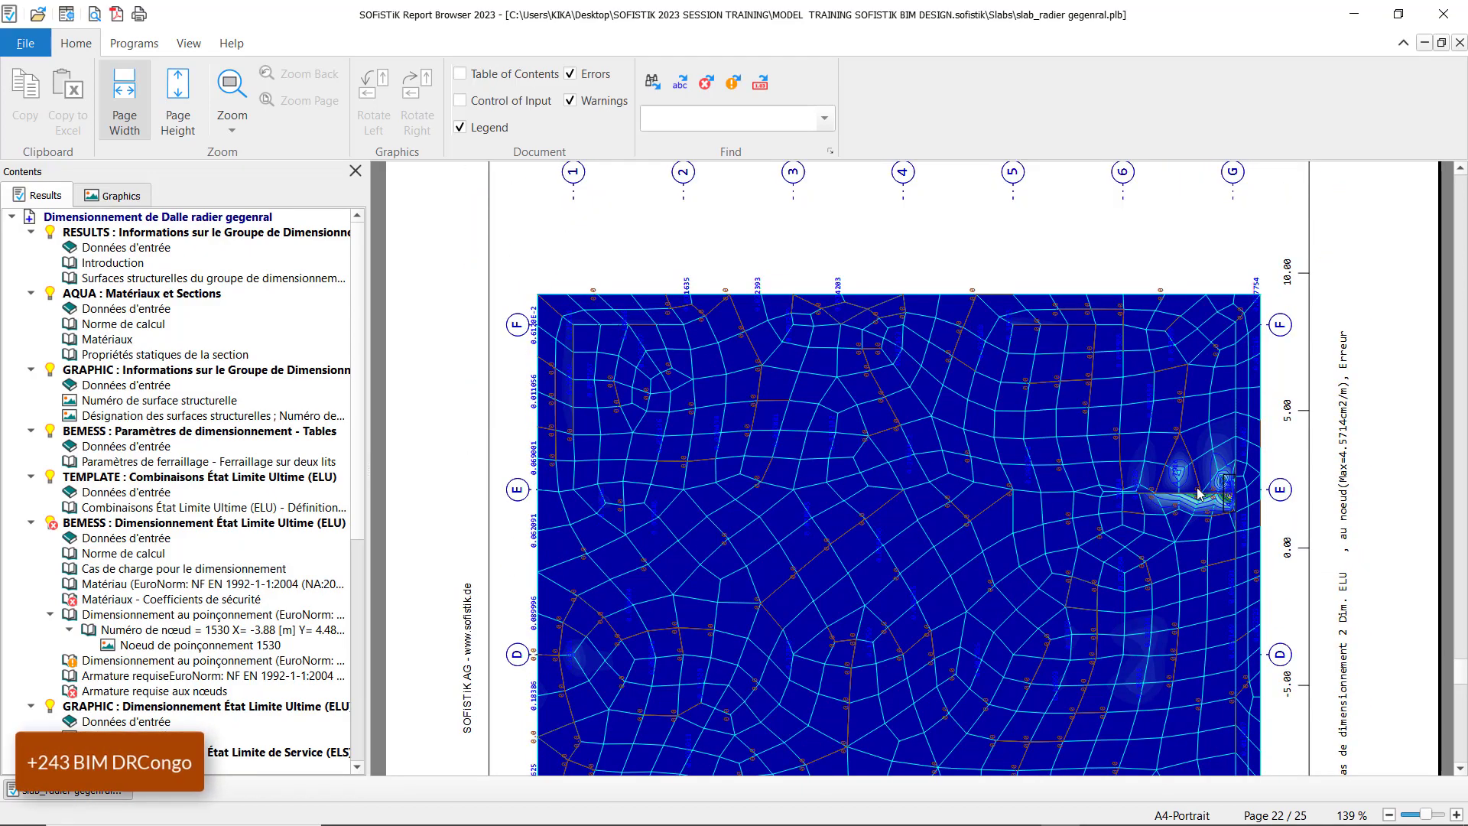
{"action": "scroll", "coordinate": [1137, 504], "scroll_direction": "down", "scroll_amount": 20}
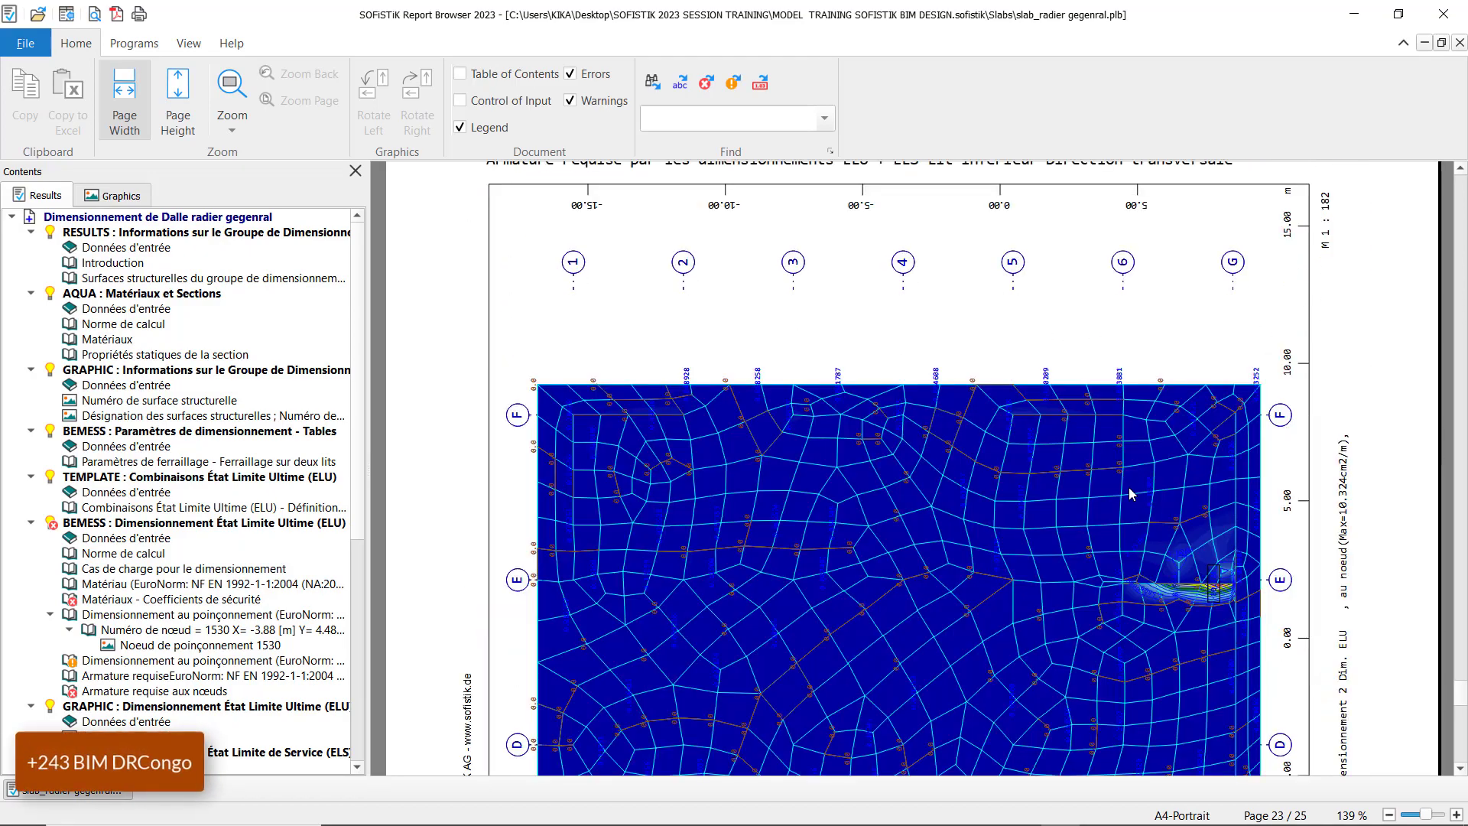
{"action": "scroll", "coordinate": [1131, 482], "scroll_direction": "down", "scroll_amount": 20}
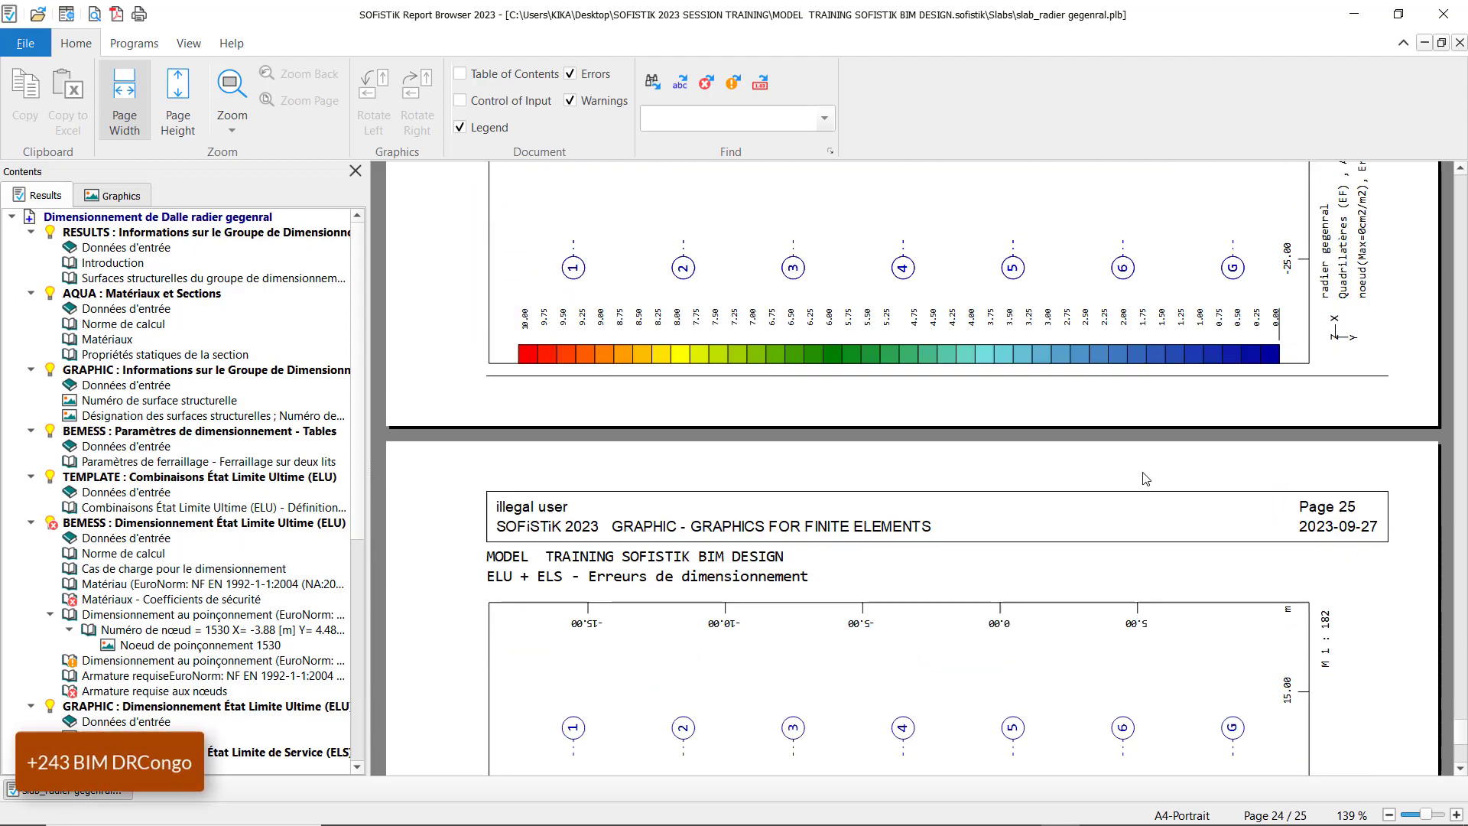
{"action": "left_click", "coordinate": [1454, 9]}
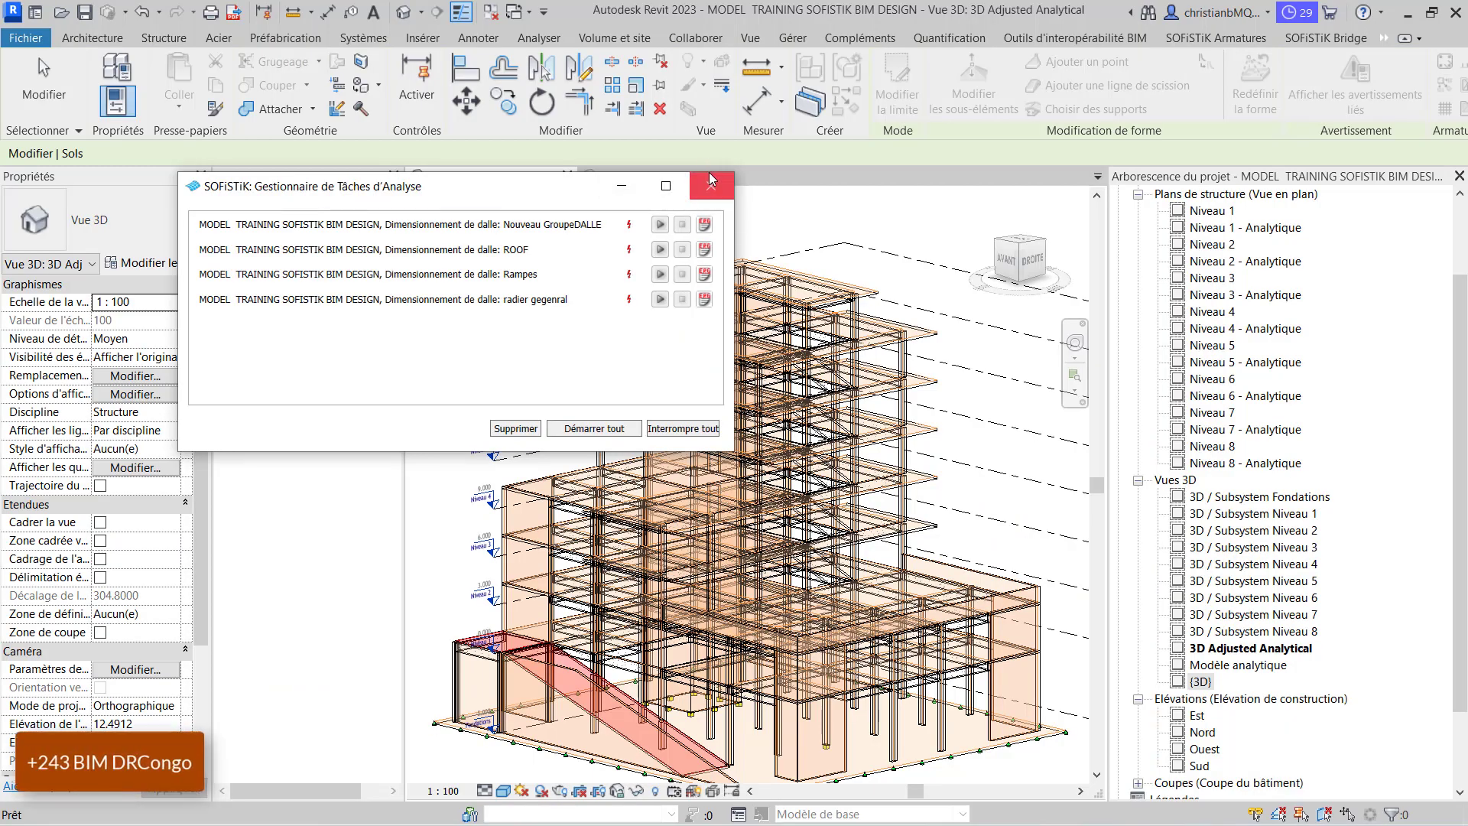
{"action": "left_click", "coordinate": [711, 186]}
Open the SOFiSTiK beam design settings for the Niveau 7 beam on axis 4 between A and B, and close them without calculating
{"action": "scroll", "coordinate": [644, 377], "scroll_direction": "up", "scroll_amount": 1}
{"action": "scroll", "coordinate": [645, 377], "scroll_direction": "up", "scroll_amount": 2}
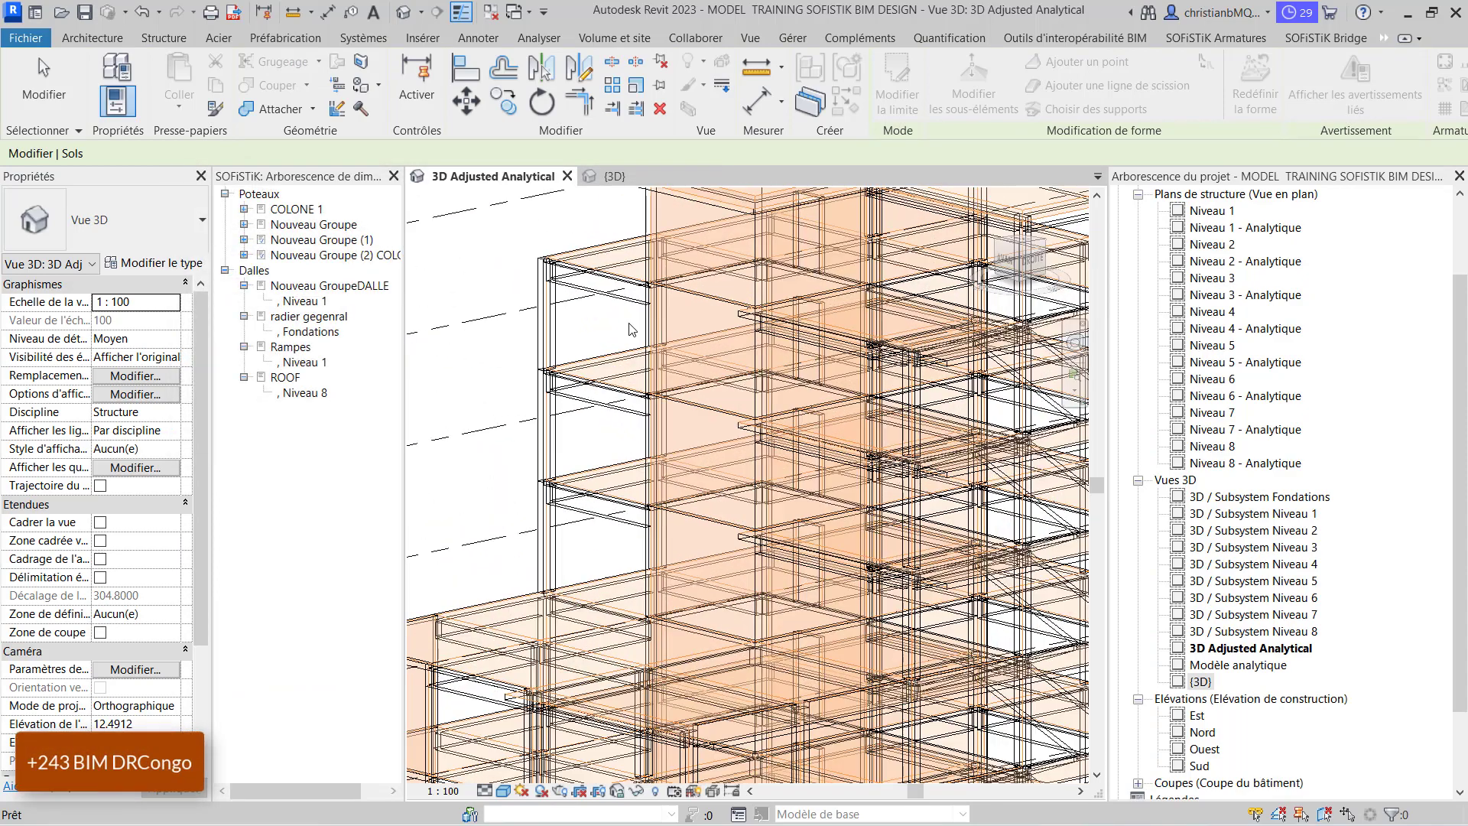
{"action": "key", "text": "Escape"}
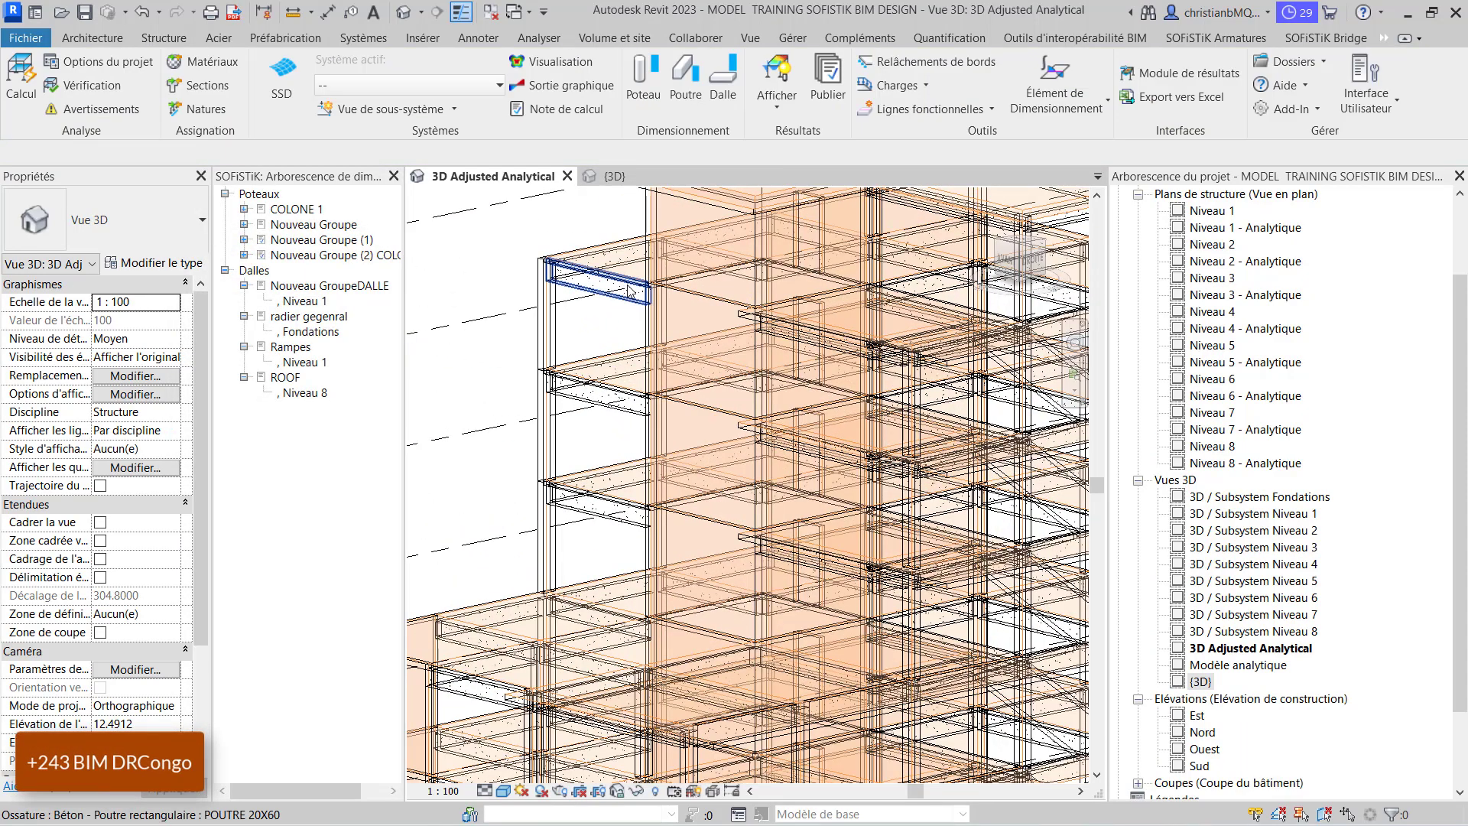
{"action": "left_click", "coordinate": [659, 76]}
{"action": "left_click", "coordinate": [103, 154]}
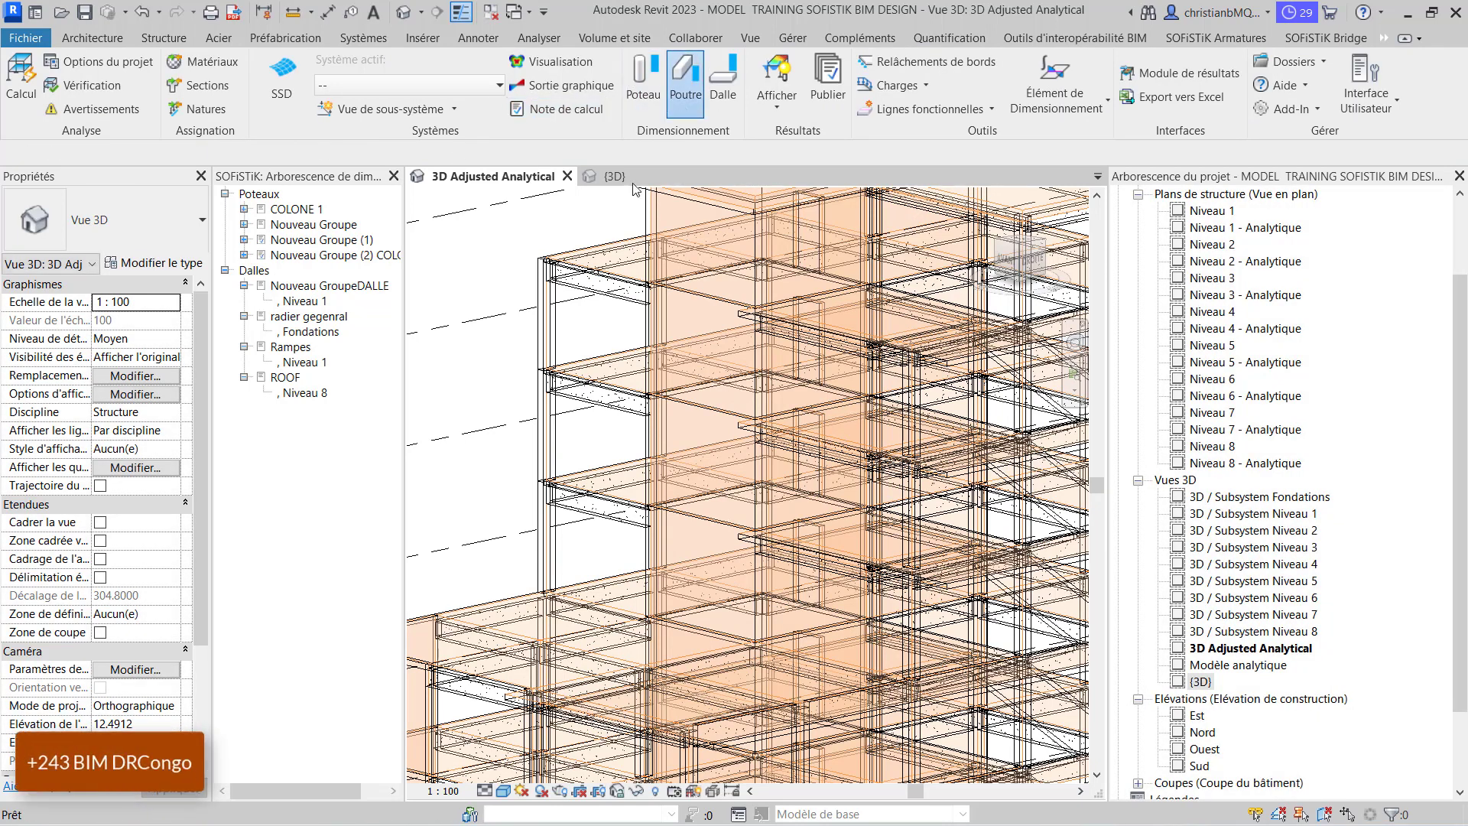
{"action": "left_click", "coordinate": [685, 77]}
{"action": "left_click", "coordinate": [598, 294]}
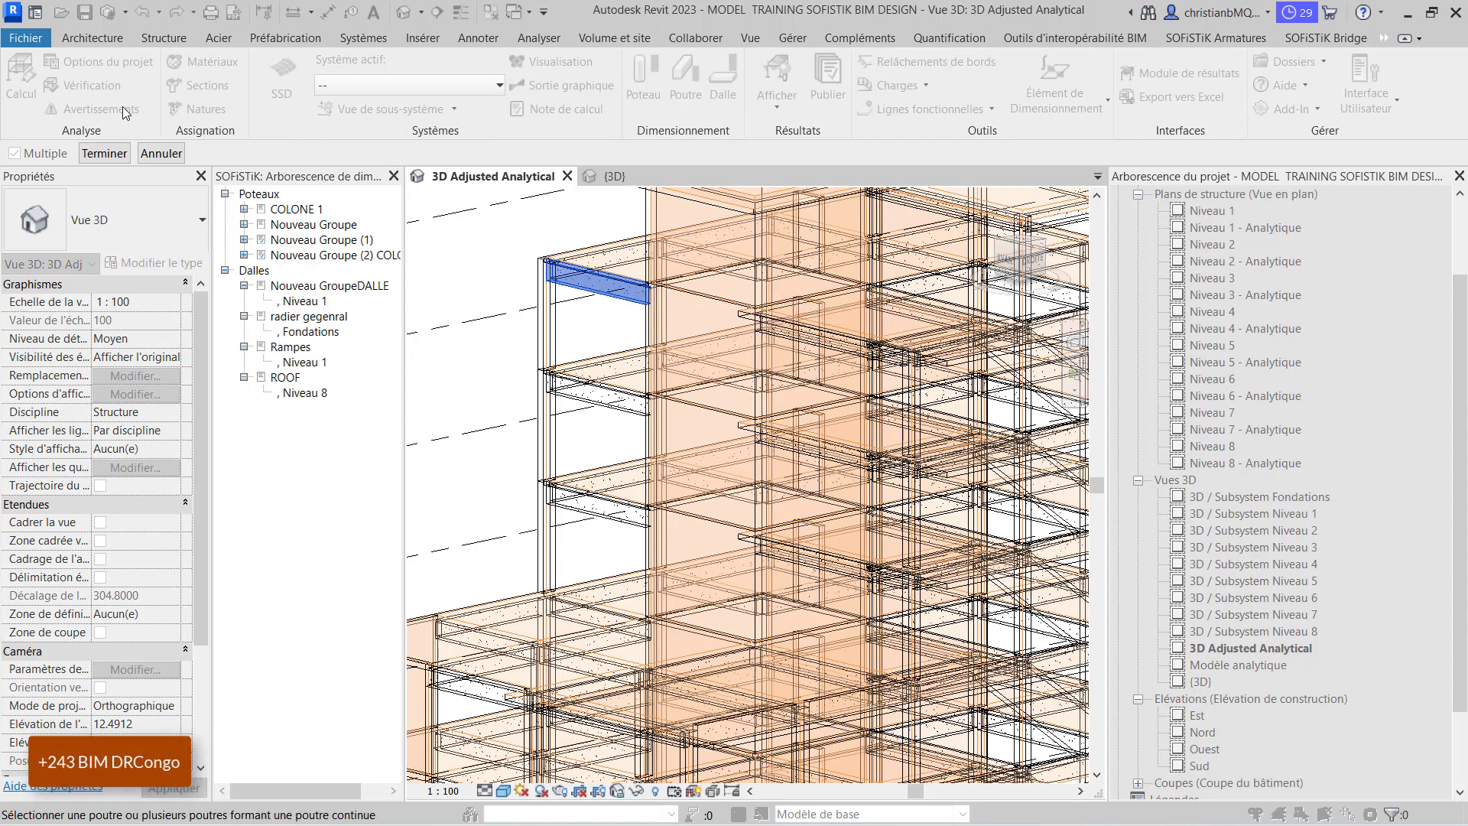
{"action": "left_click", "coordinate": [102, 154]}
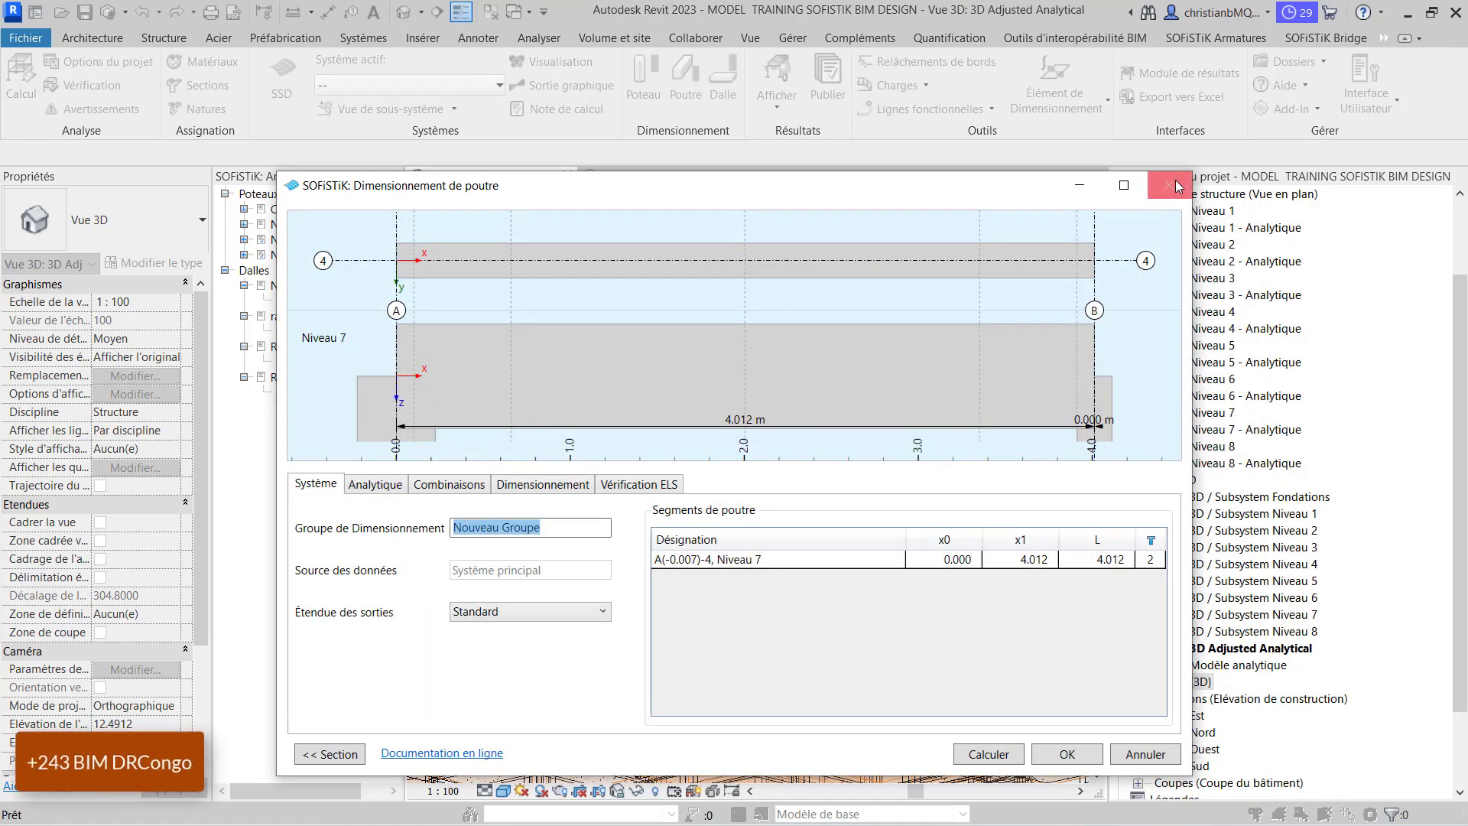
{"action": "left_click", "coordinate": [1170, 185]}
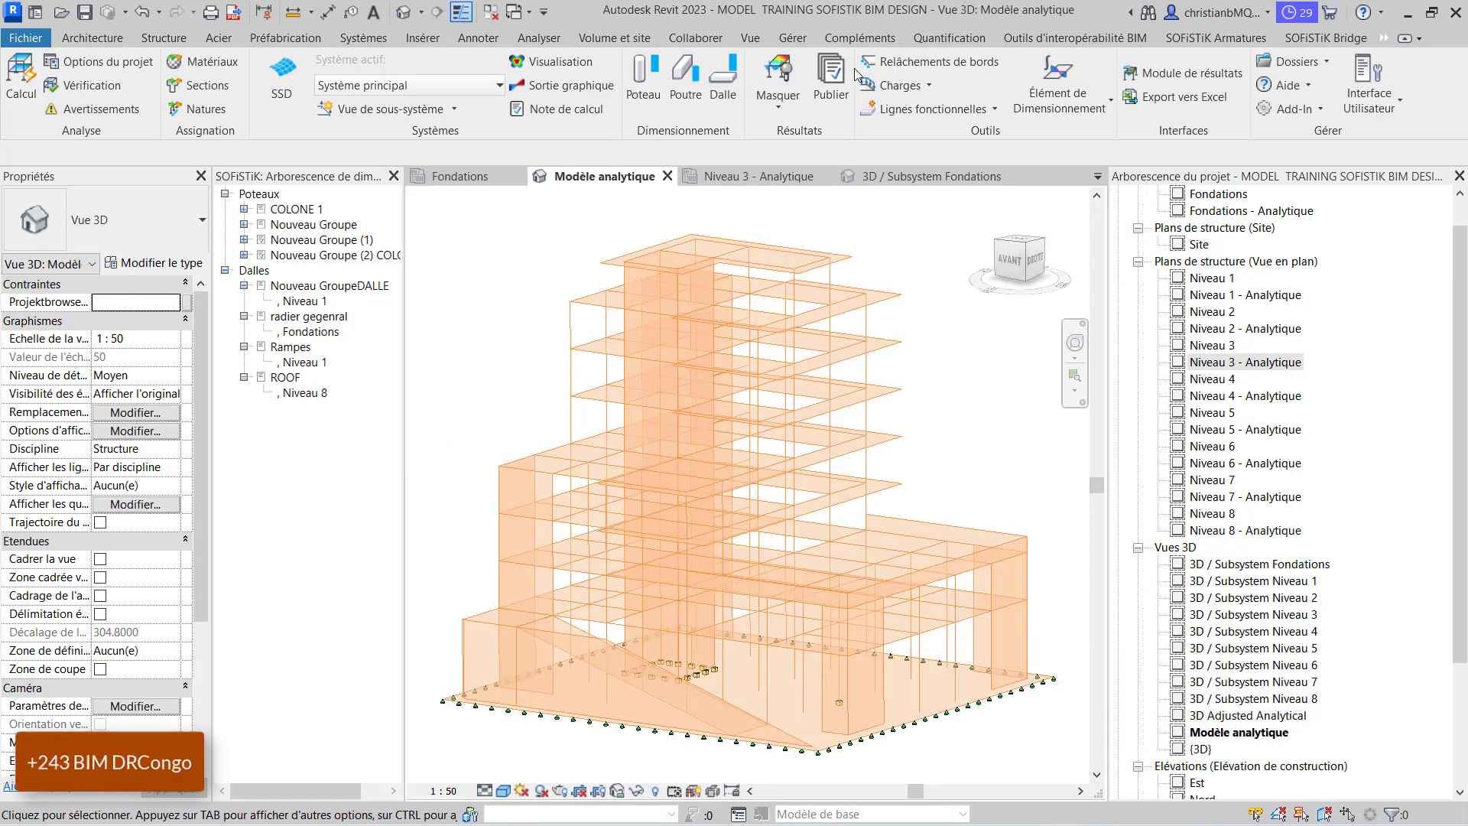
{"action": "scroll", "coordinate": [919, 499], "scroll_direction": "down", "scroll_amount": 3}
{"action": "scroll", "coordinate": [992, 663], "scroll_direction": "up", "scroll_amount": 3}
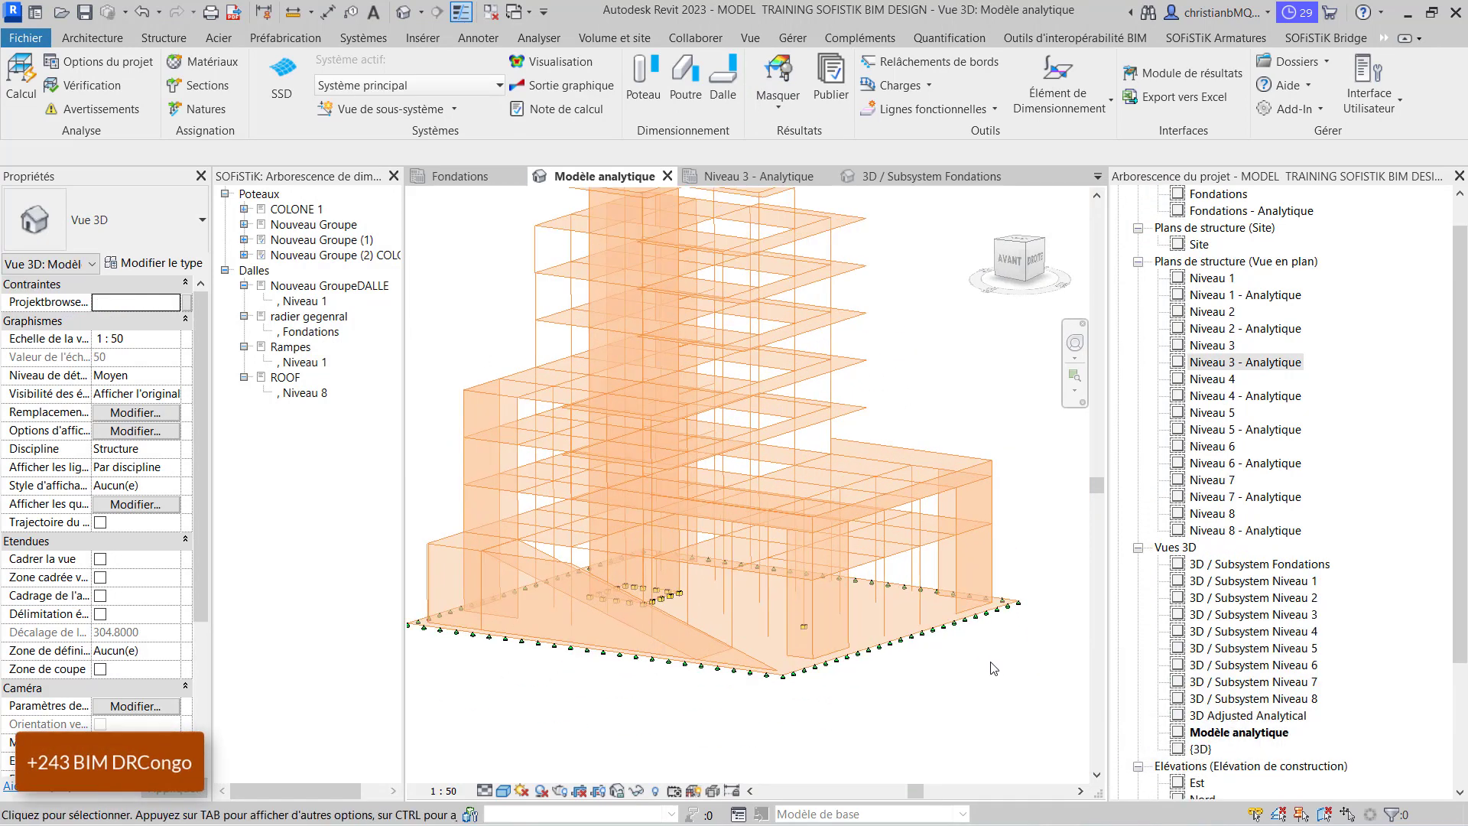
{"action": "scroll", "coordinate": [928, 608], "scroll_direction": "up", "scroll_amount": 2}
{"action": "scroll", "coordinate": [928, 563], "scroll_direction": "down", "scroll_amount": 4}
{"action": "scroll", "coordinate": [861, 329], "scroll_direction": "up", "scroll_amount": 1}
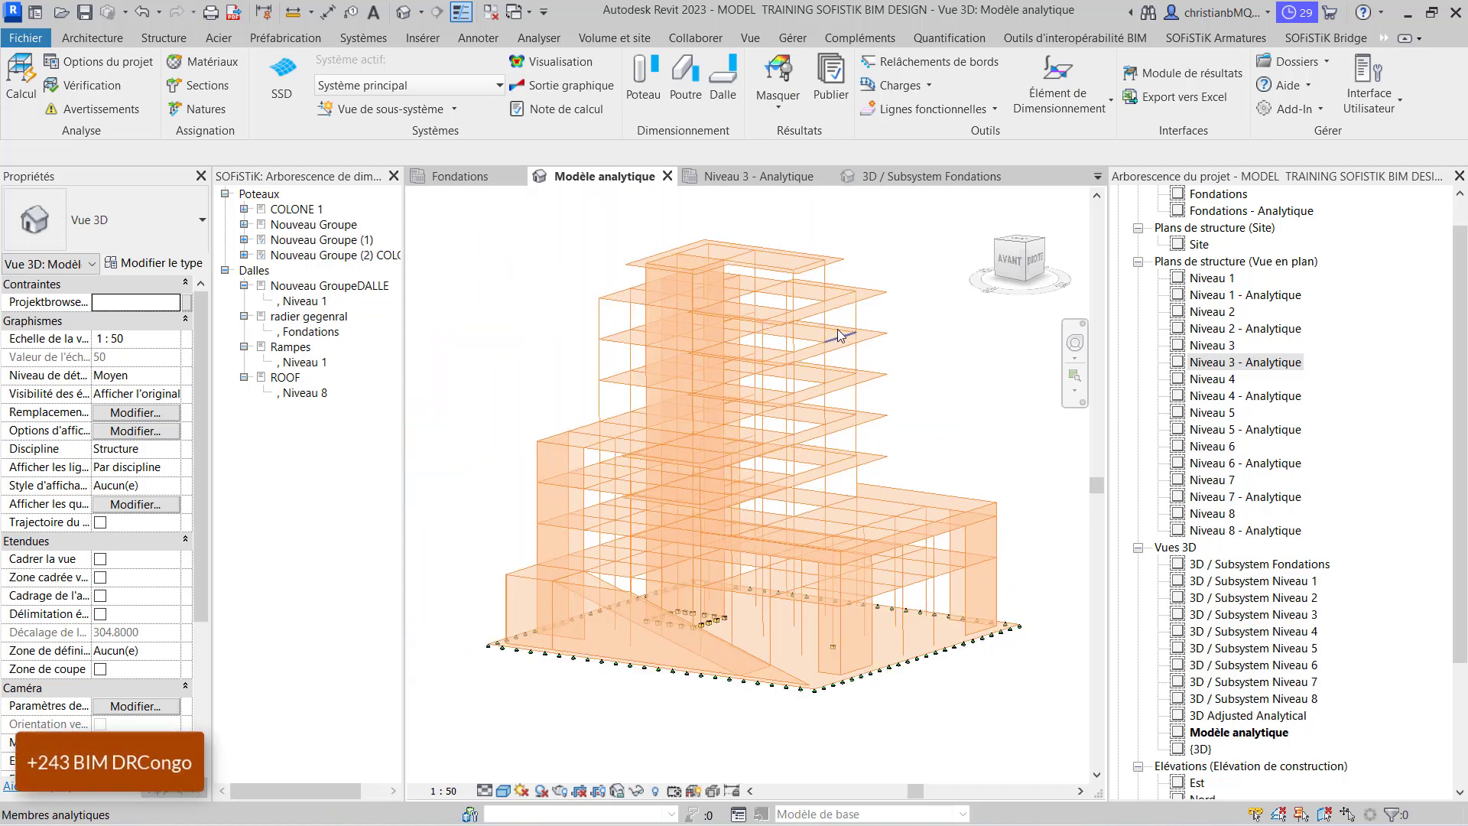
{"action": "scroll", "coordinate": [840, 335], "scroll_direction": "up", "scroll_amount": 1}
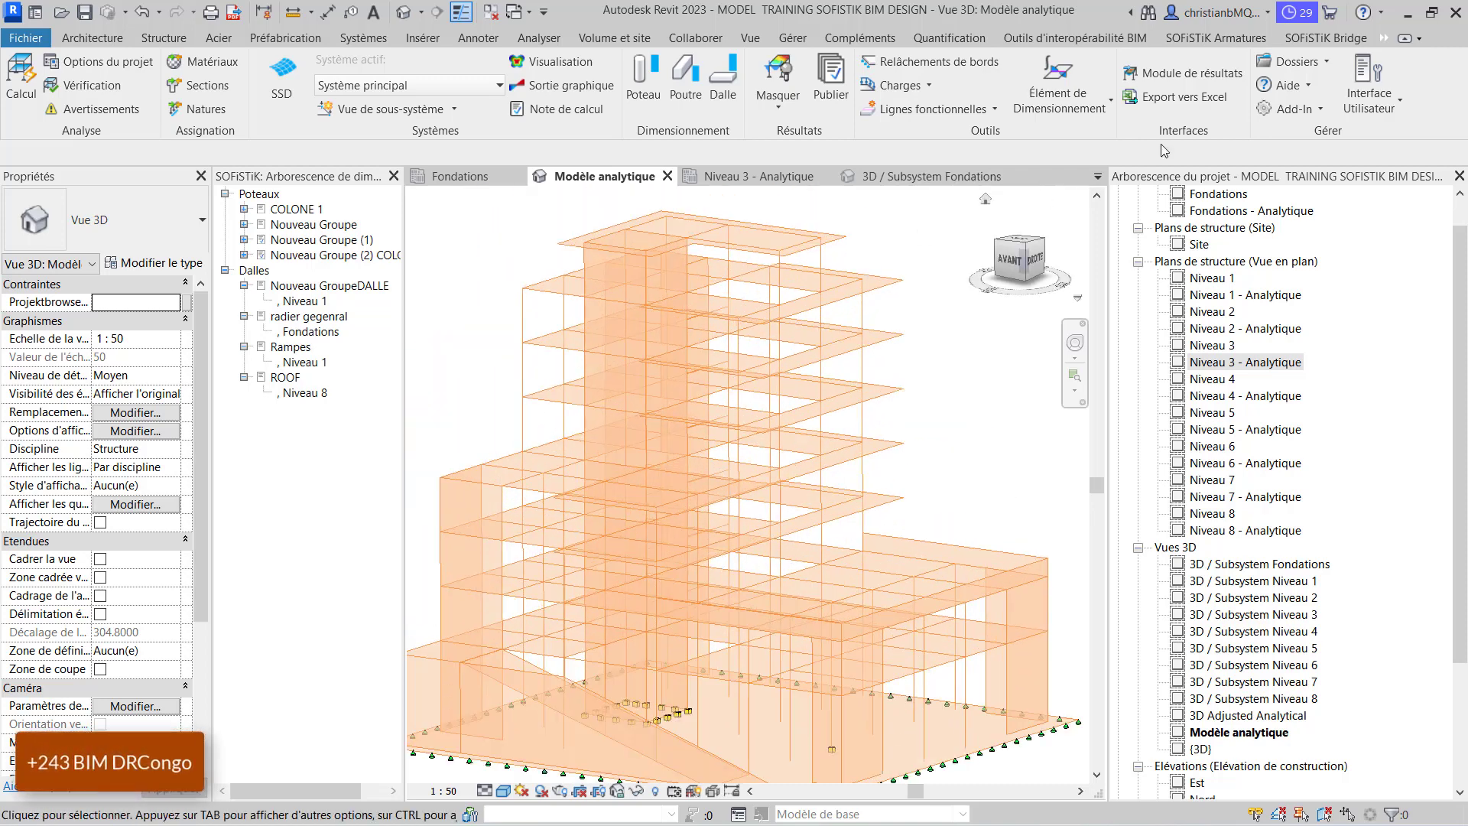
Export the results for all Revit load cases to Excel, adding wall resultant forces (Voiles) to the preselected element types
{"action": "left_click", "coordinate": [1195, 105]}
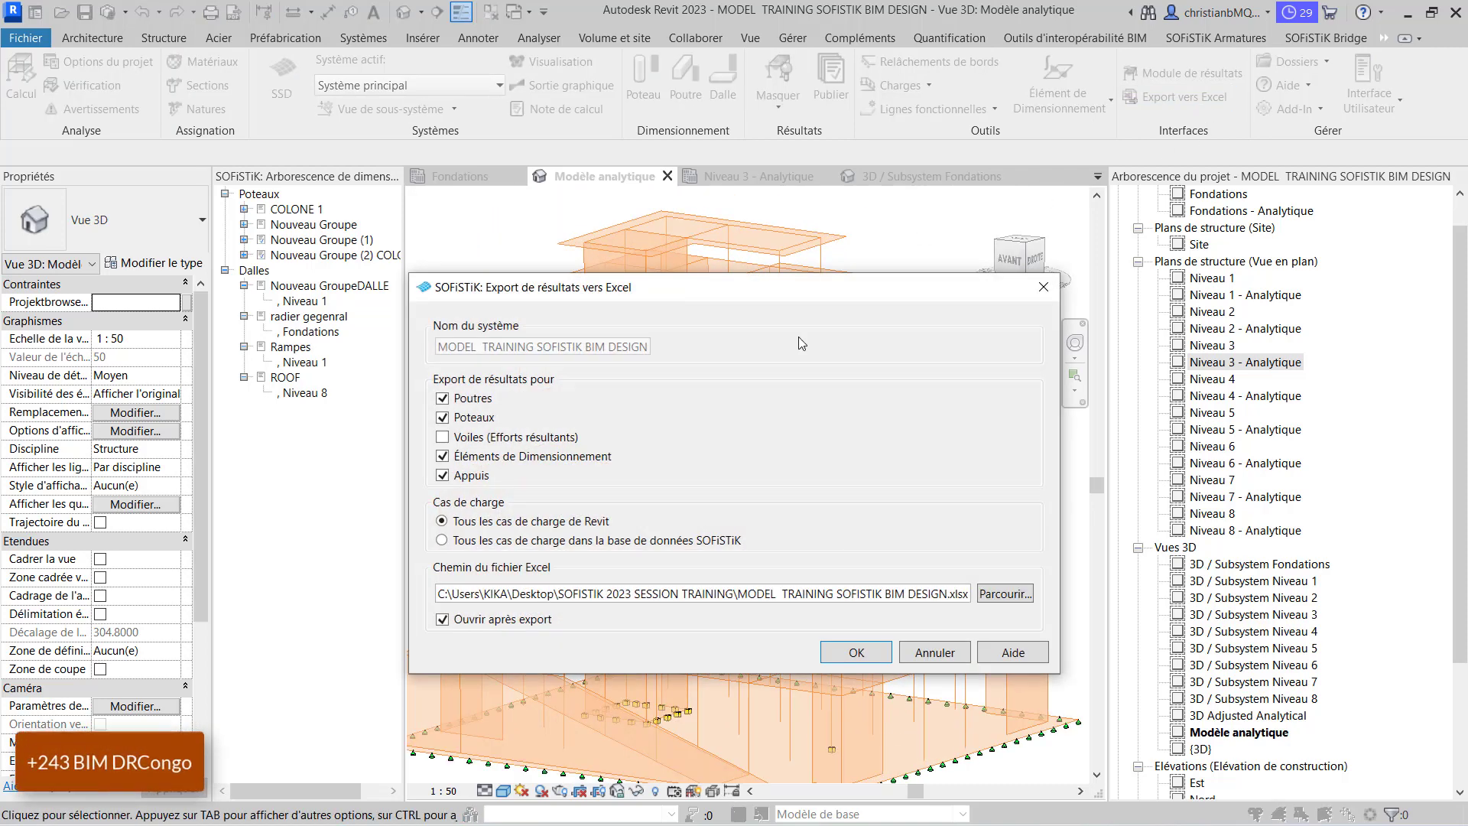
{"action": "left_click", "coordinate": [443, 438]}
{"action": "left_click", "coordinate": [842, 654]}
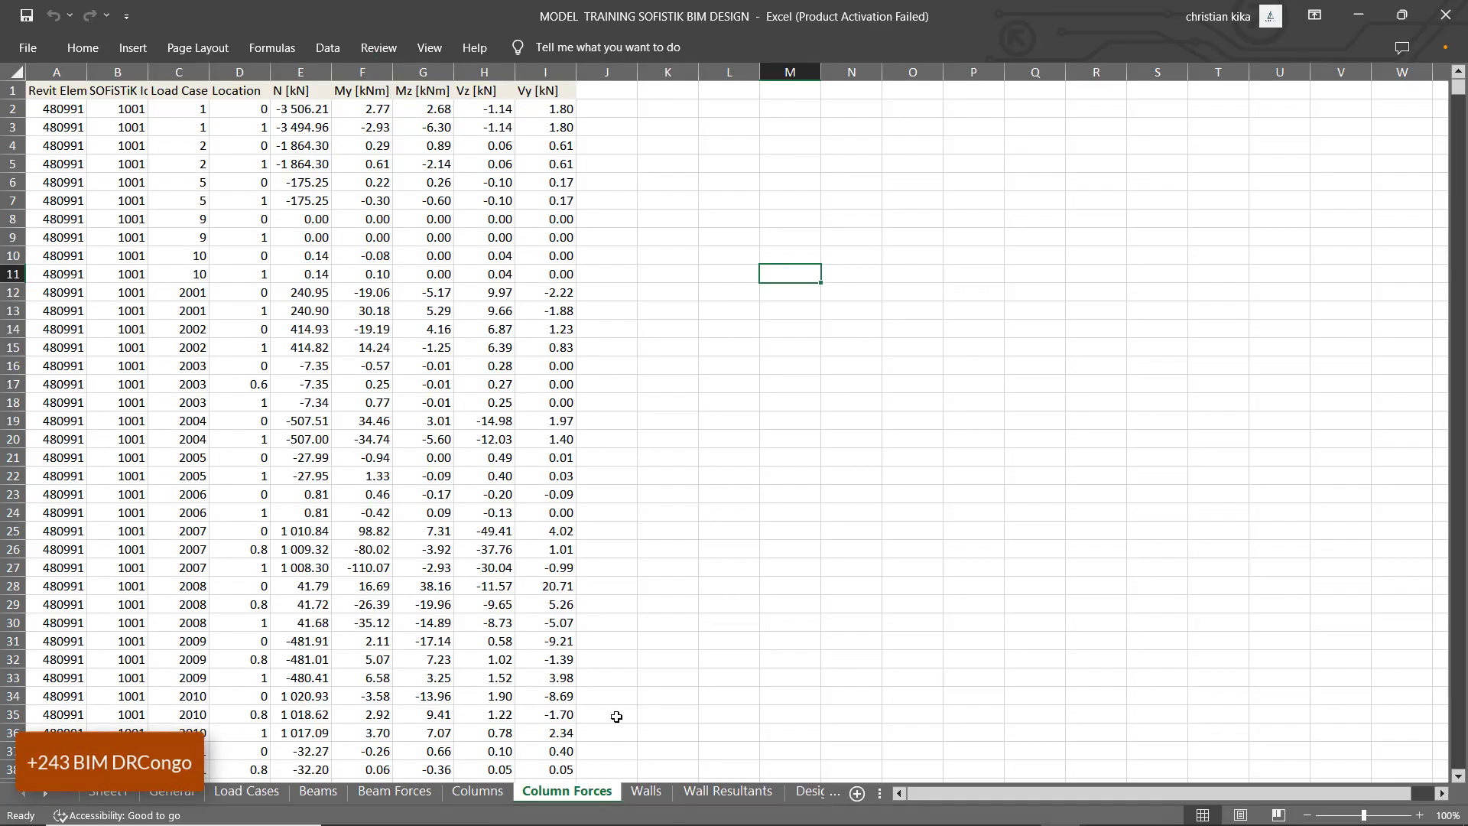
Widen the Load Case column on the Column Forces sheet and review the column forces down to the last row
{"action": "left_click", "coordinate": [644, 677]}
{"action": "scroll", "coordinate": [271, 269], "scroll_direction": "down", "scroll_amount": 5}
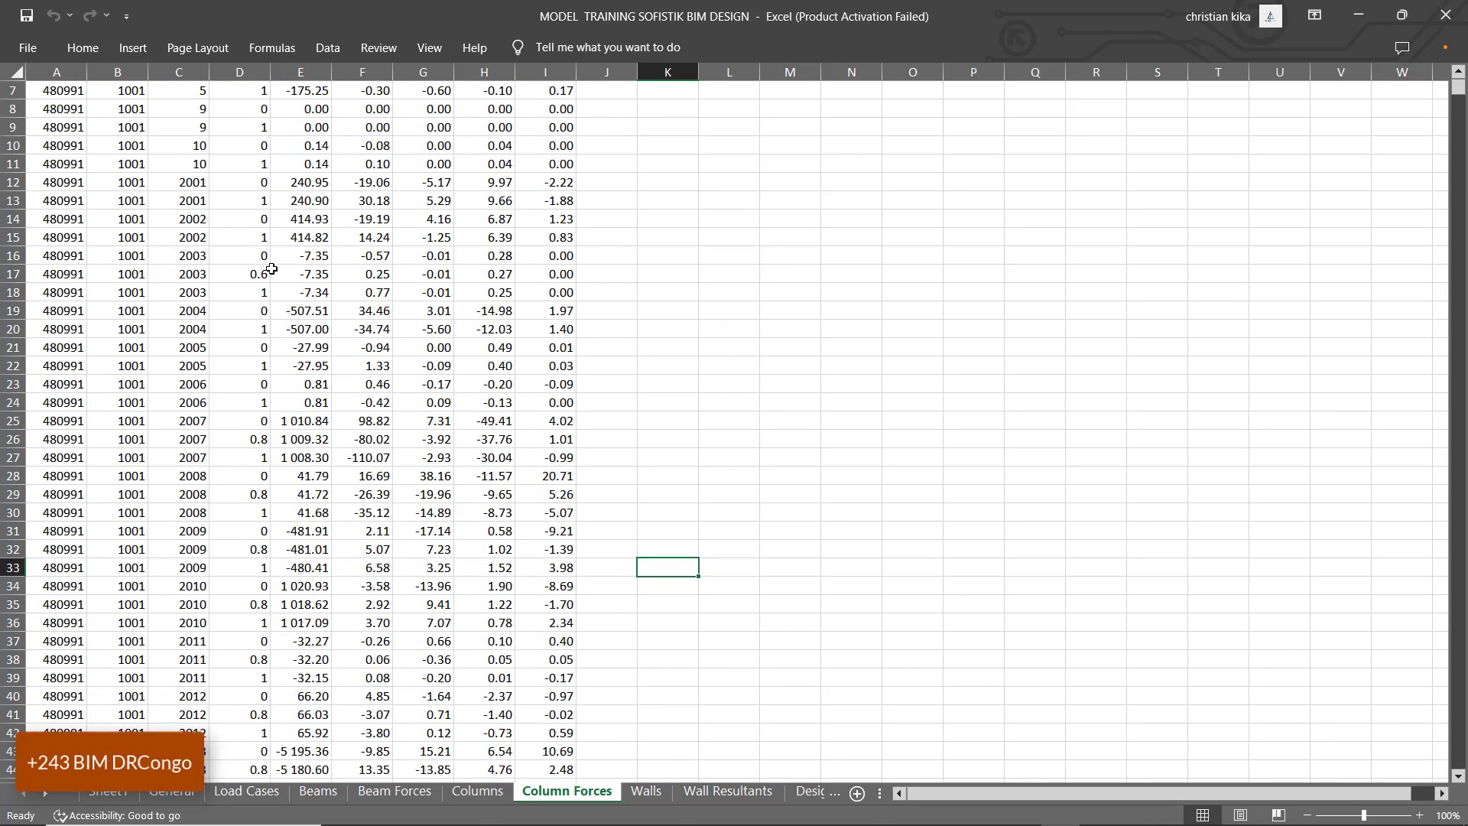
{"action": "scroll", "coordinate": [277, 272], "scroll_direction": "up", "scroll_amount": 5}
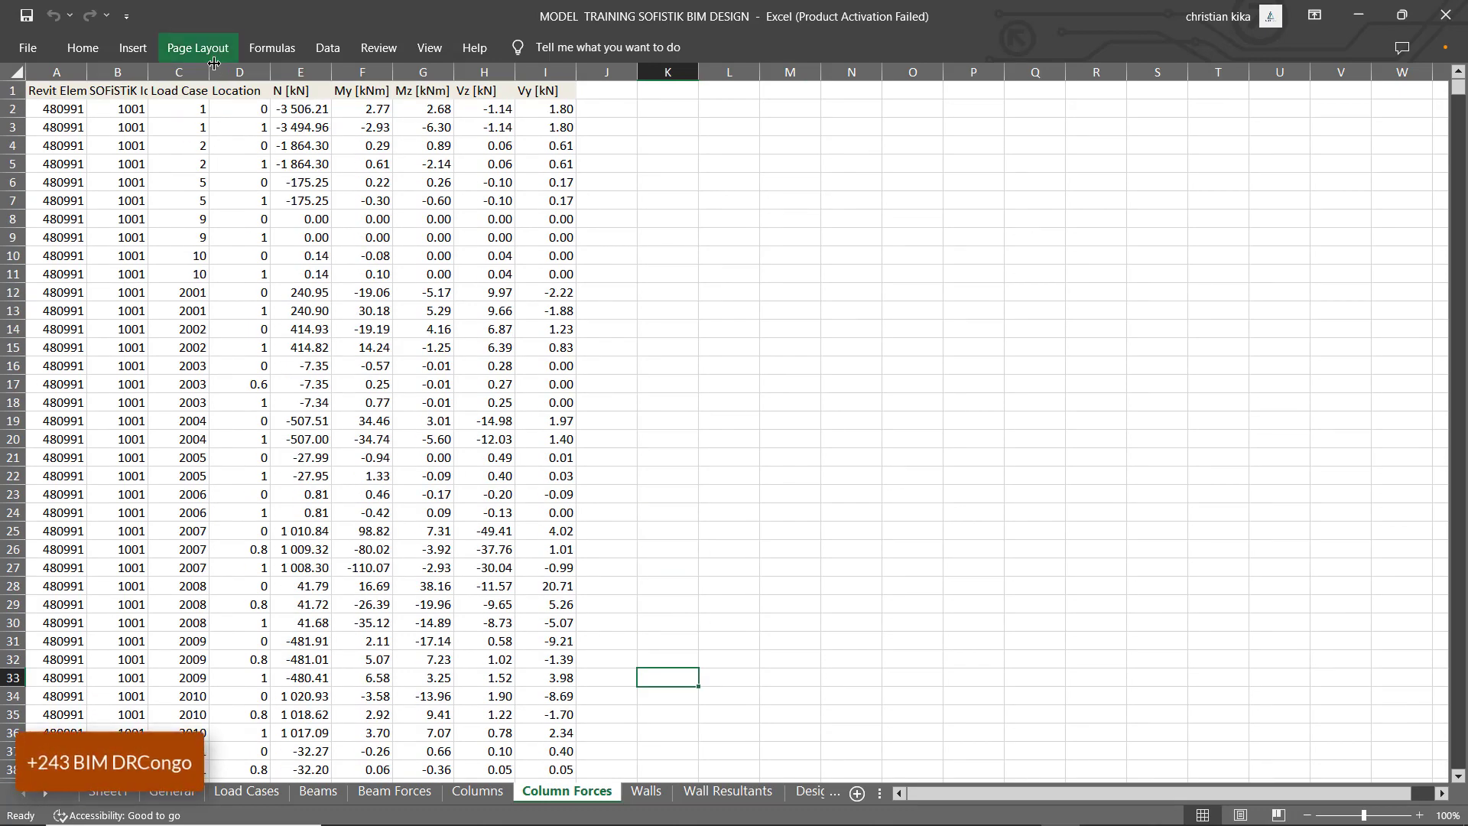
{"action": "left_click_drag", "start_coordinate": [208, 78], "coordinate": [231, 78]}
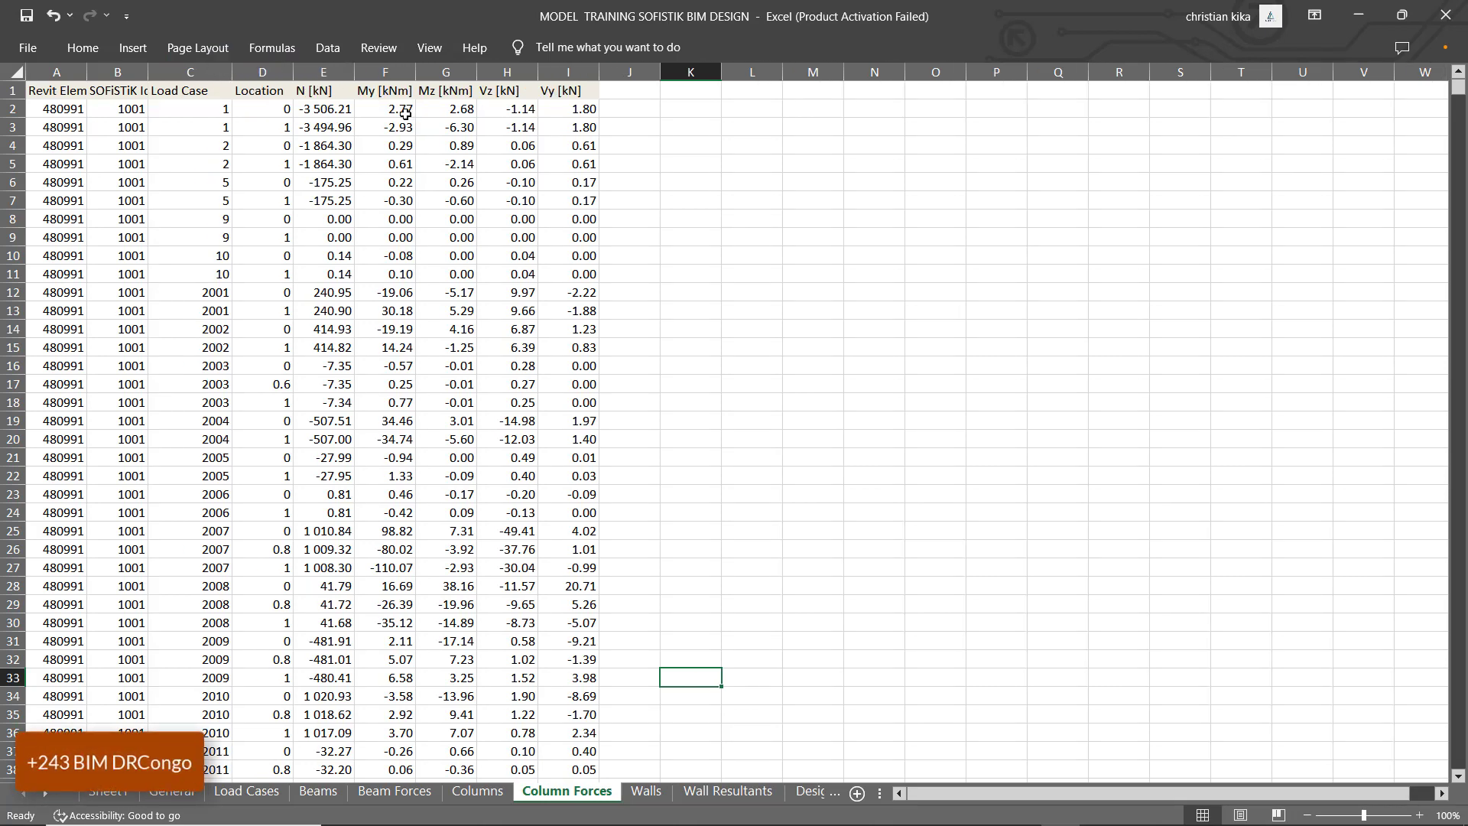
{"action": "scroll", "coordinate": [621, 417], "scroll_direction": "down", "scroll_amount": 1}
{"action": "scroll", "coordinate": [621, 417], "scroll_direction": "down", "scroll_amount": 15}
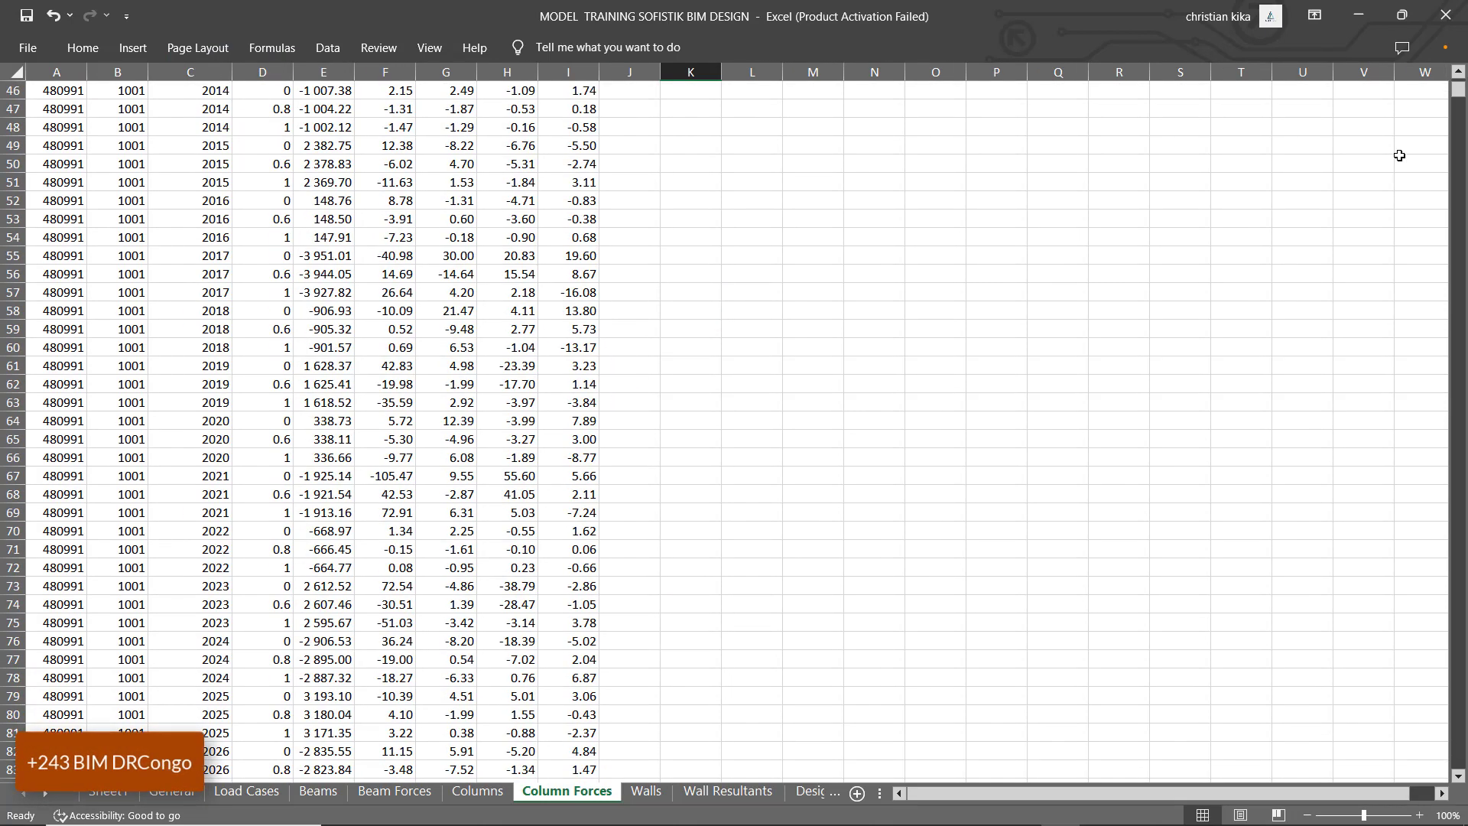
{"action": "left_click_drag", "start_coordinate": [1459, 89], "coordinate": [1462, 768]}
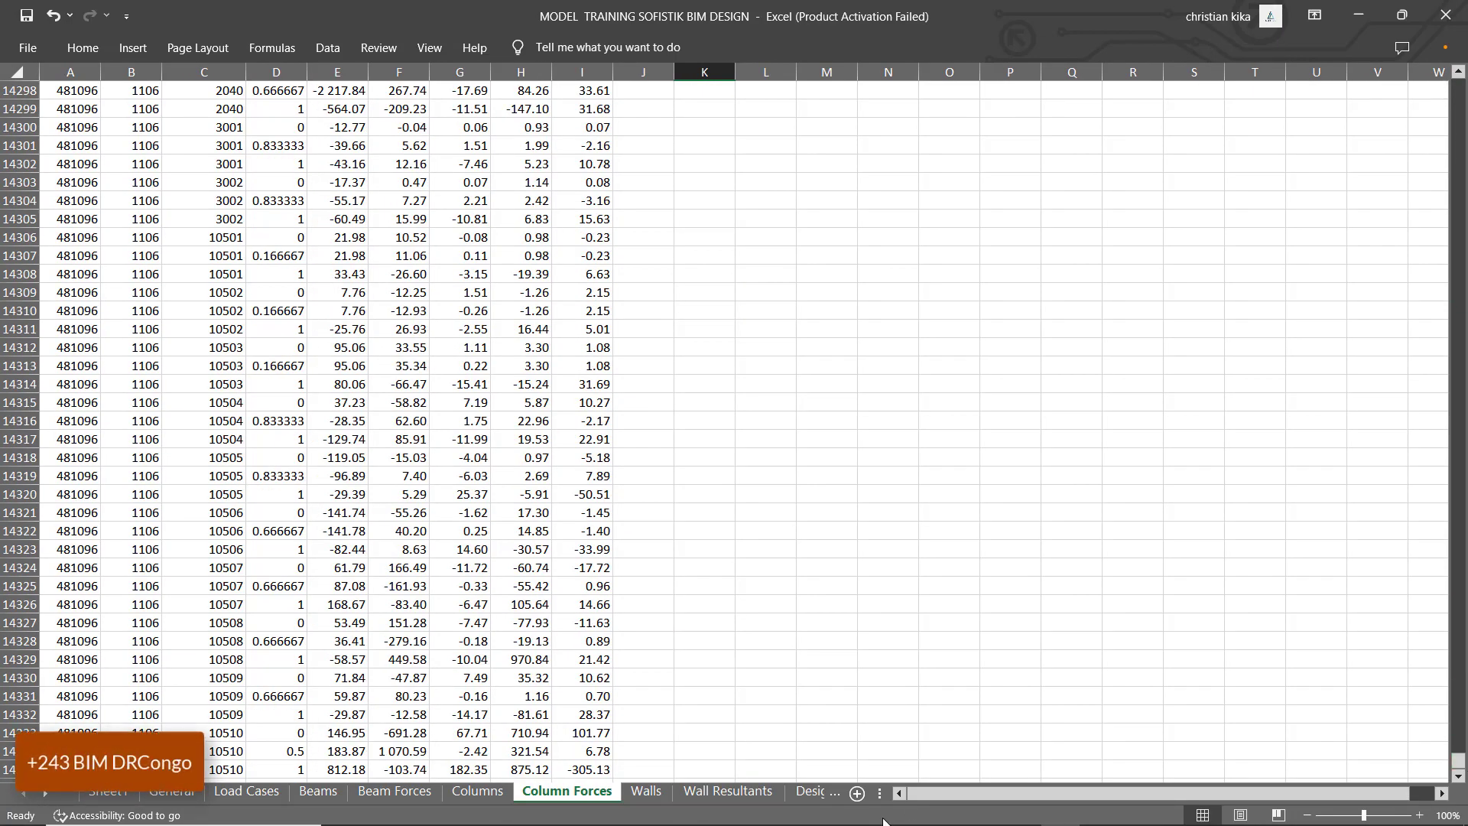
Review the Columns sheet, the wall geometry and materials on the Walls sheet, and the Wall Resultants sheet
{"action": "left_click", "coordinate": [477, 792]}
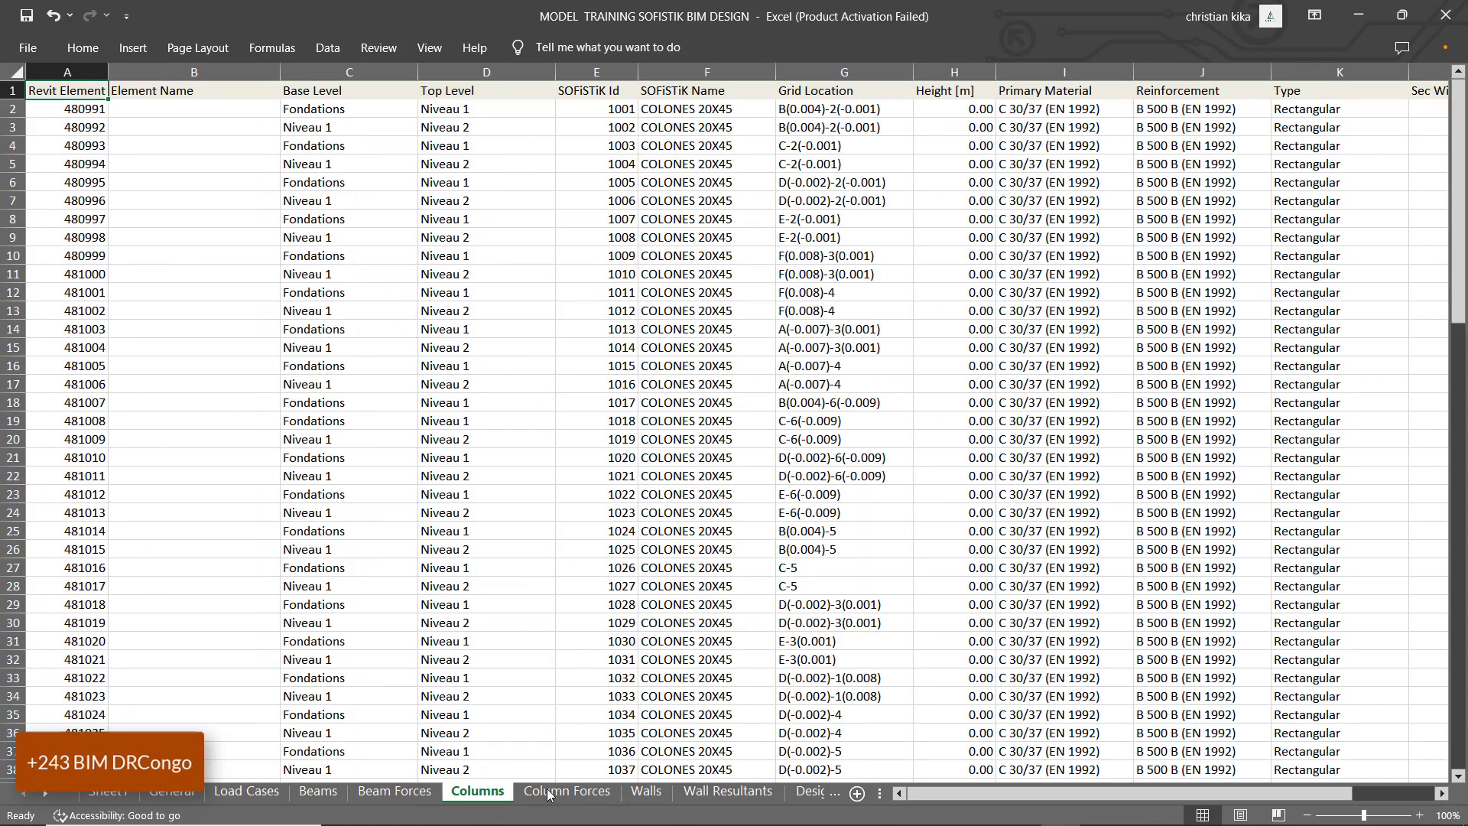
{"action": "left_click", "coordinate": [649, 790]}
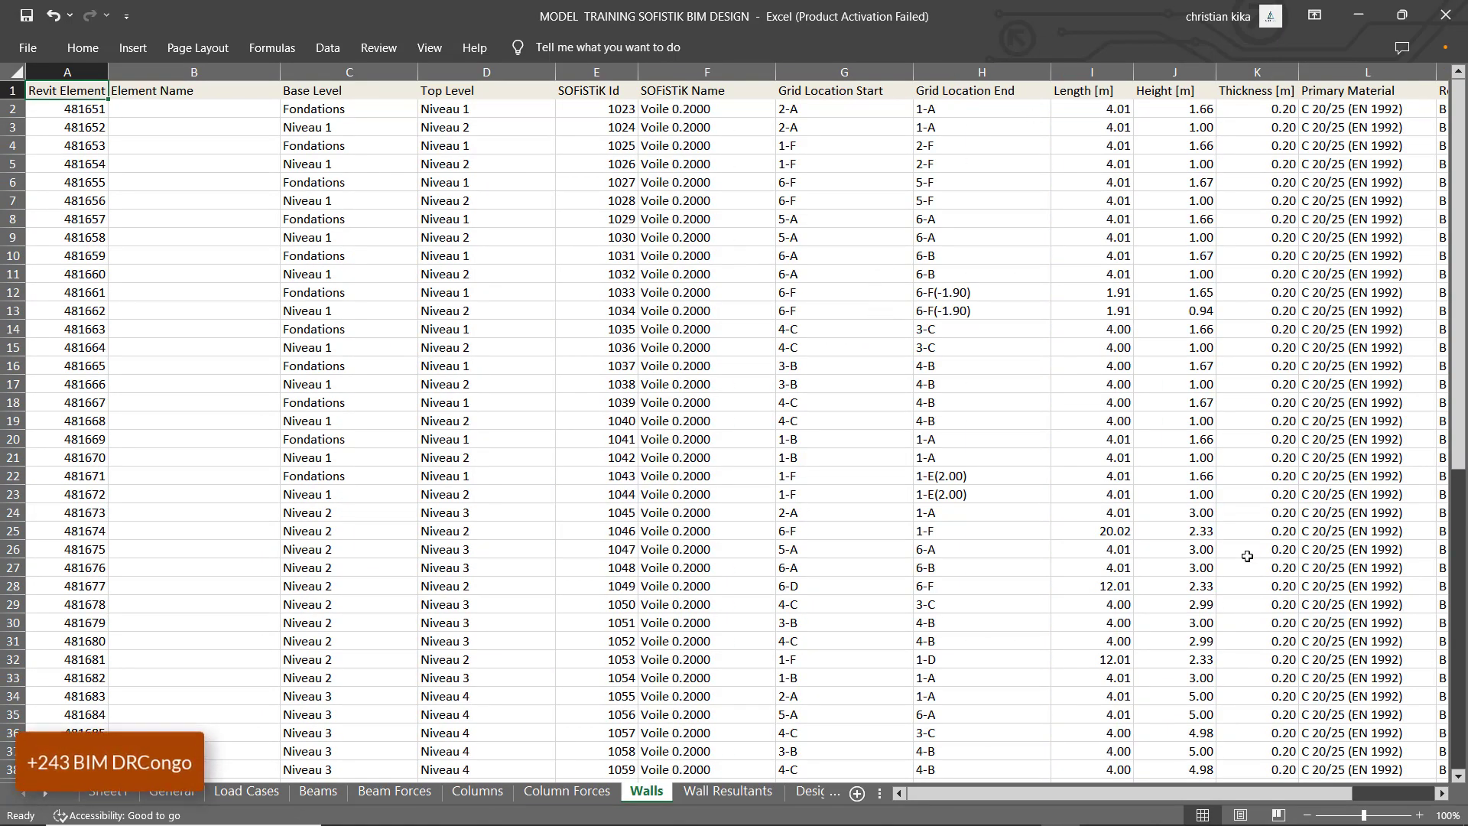
{"action": "left_click_drag", "start_coordinate": [1258, 793], "coordinate": [1350, 749]}
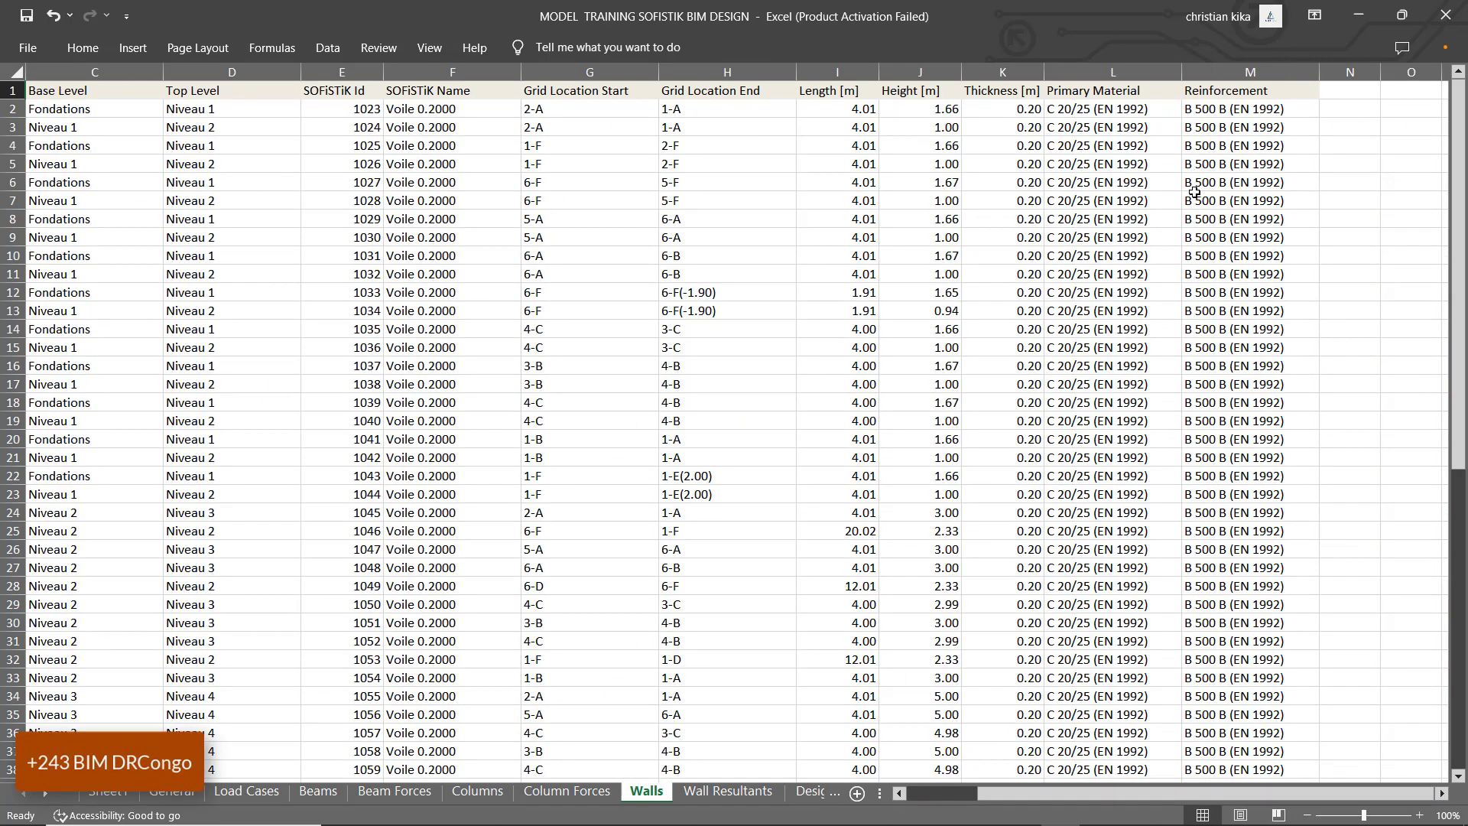
{"action": "left_click", "coordinate": [710, 792]}
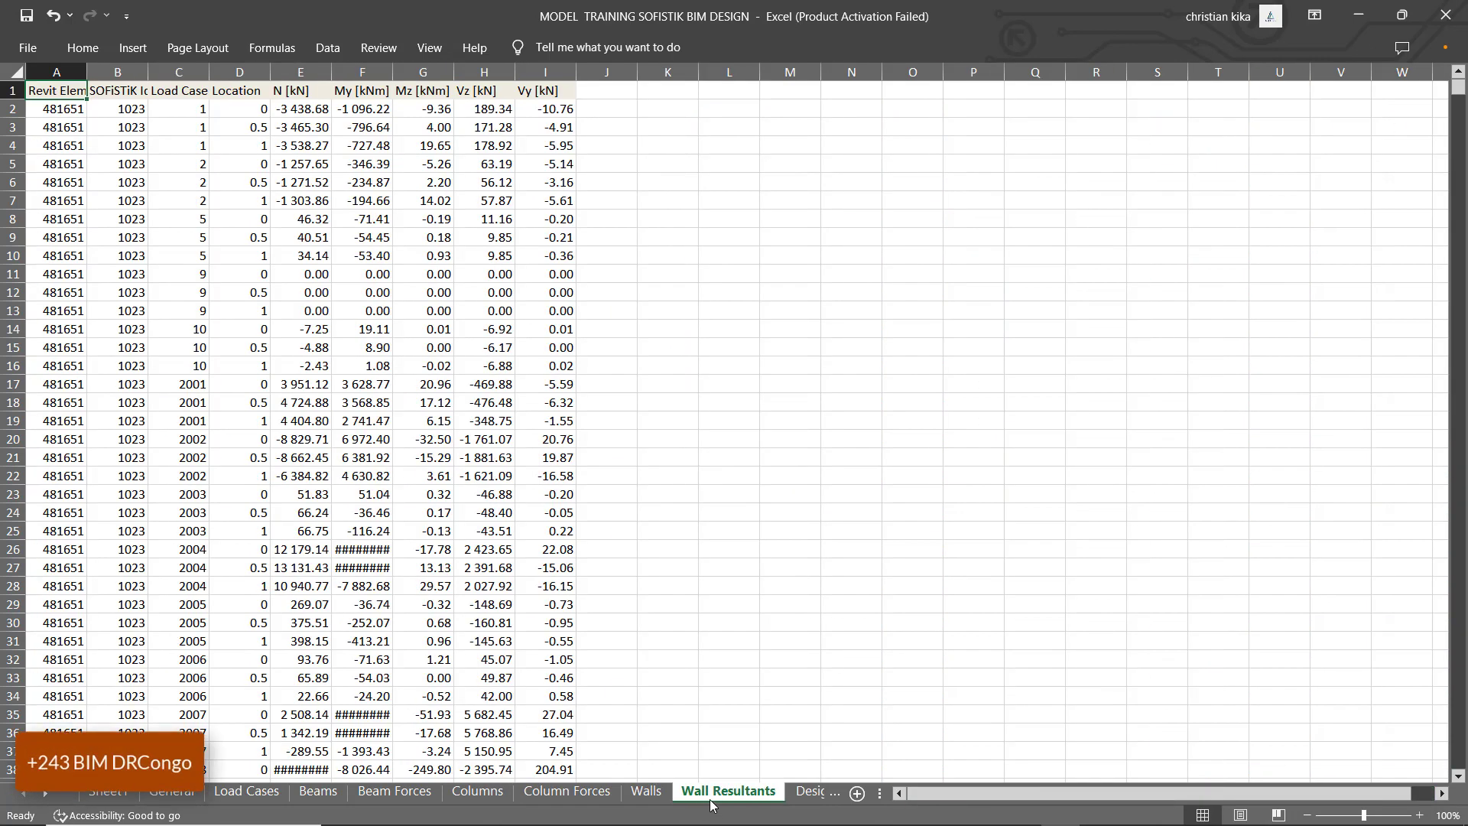
Review the Design Elements, Design Element Forces, Supports and Support Forces sheets, and close the workbook without saving changes
{"action": "left_click", "coordinate": [811, 793]}
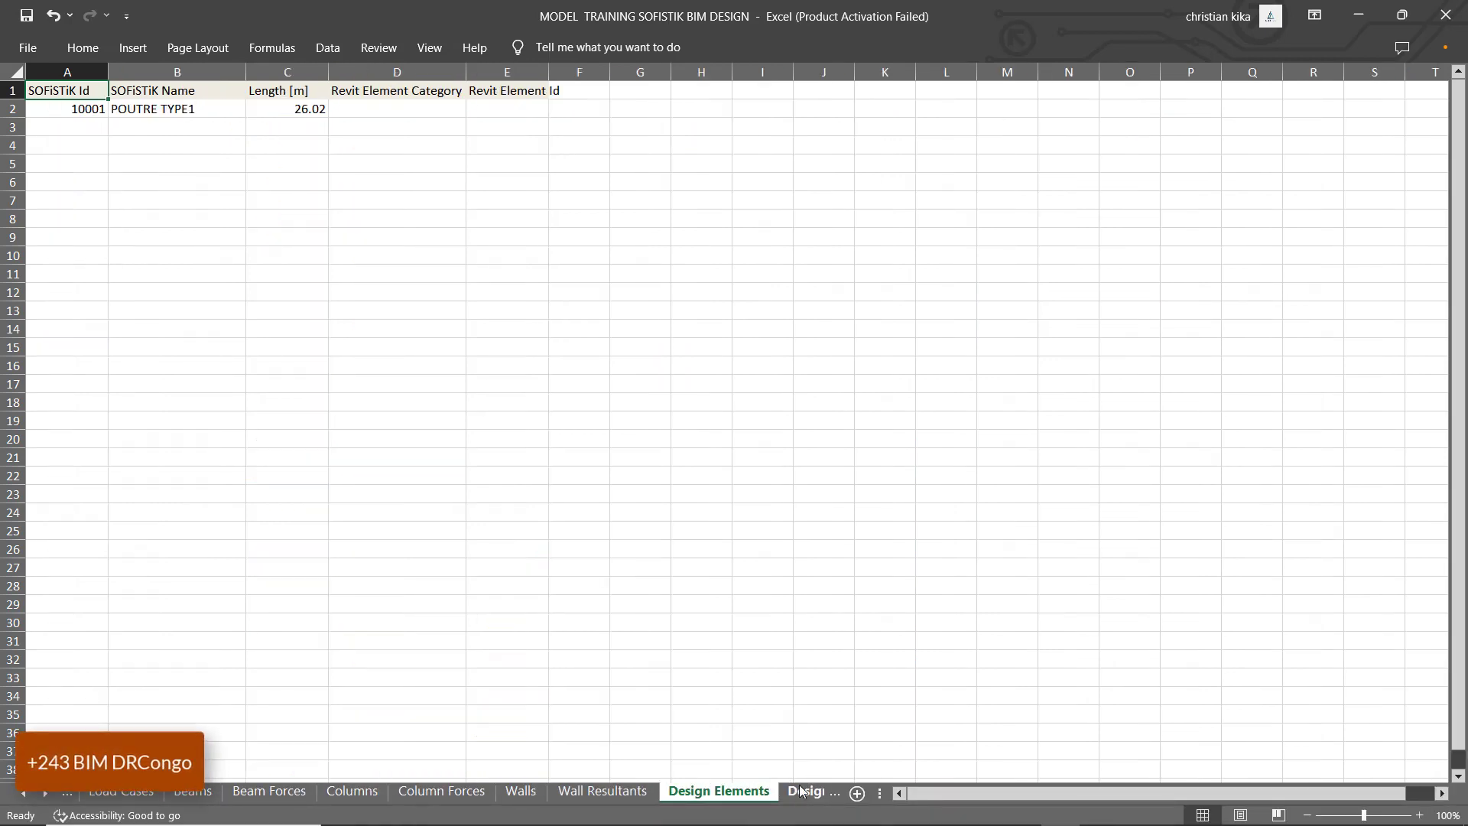
{"action": "left_click", "coordinate": [808, 792]}
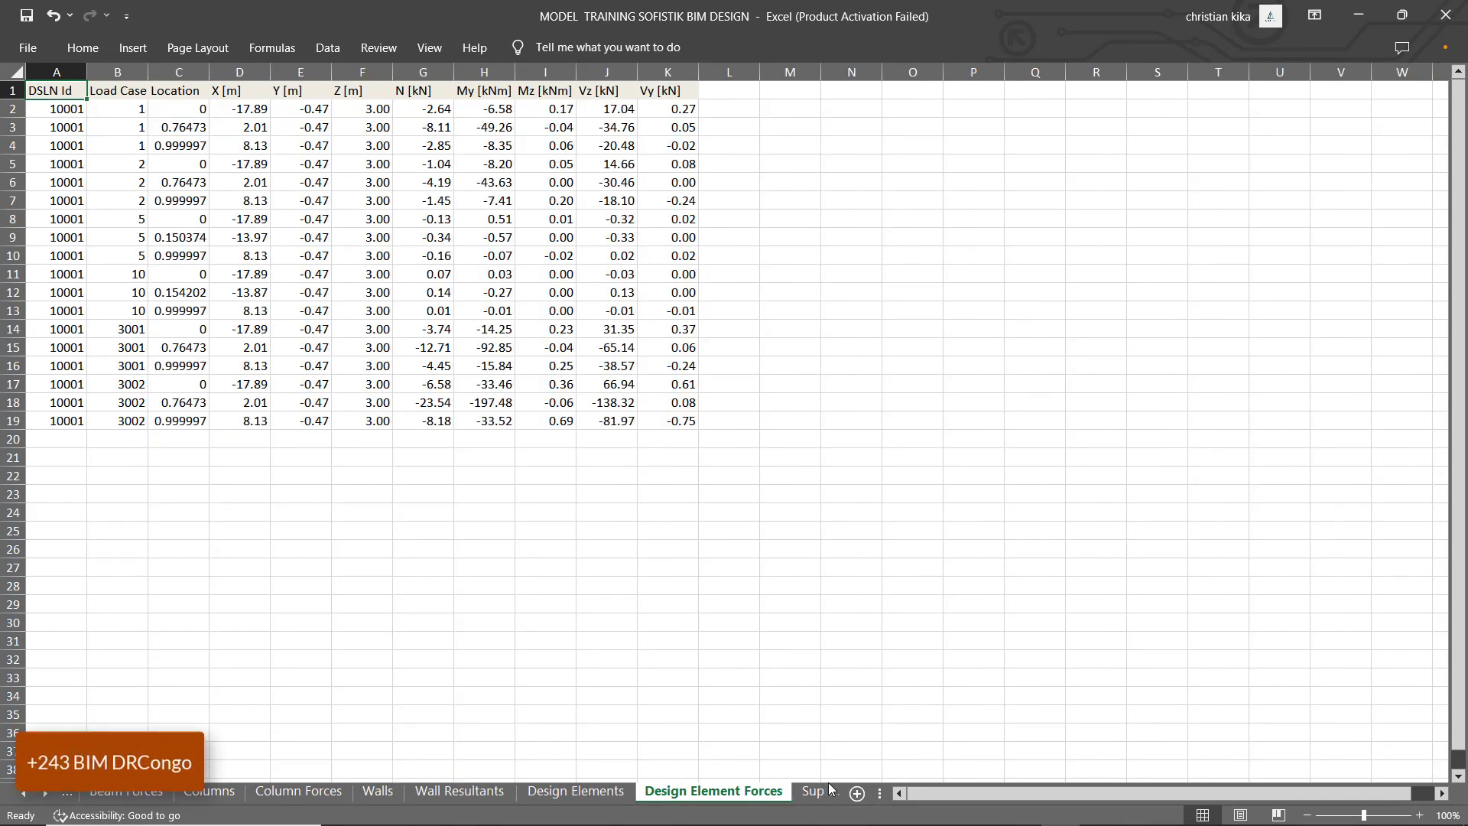
{"action": "left_click", "coordinate": [809, 792]}
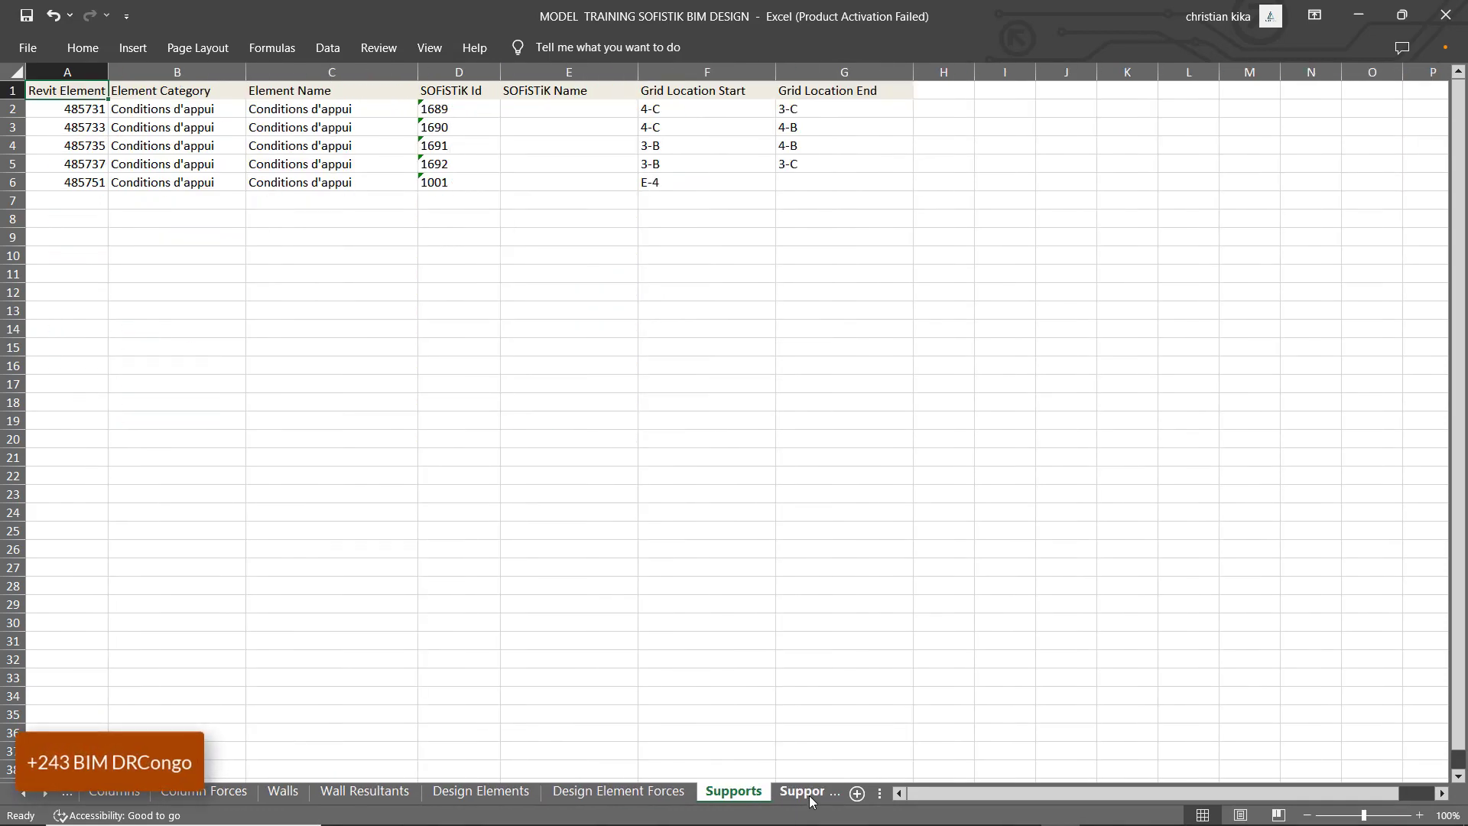
{"action": "left_click", "coordinate": [809, 792]}
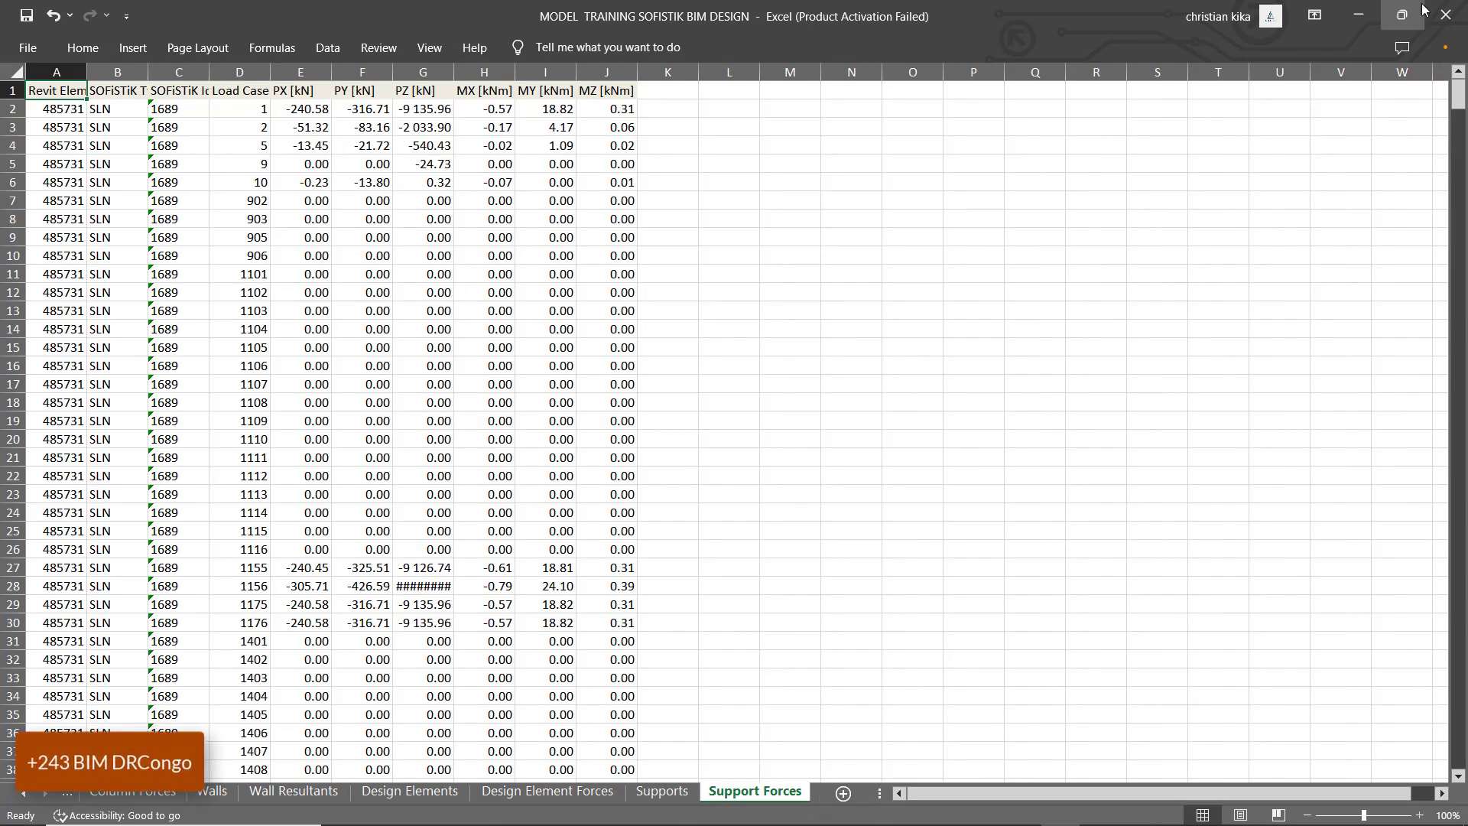
{"action": "left_click", "coordinate": [1445, 15]}
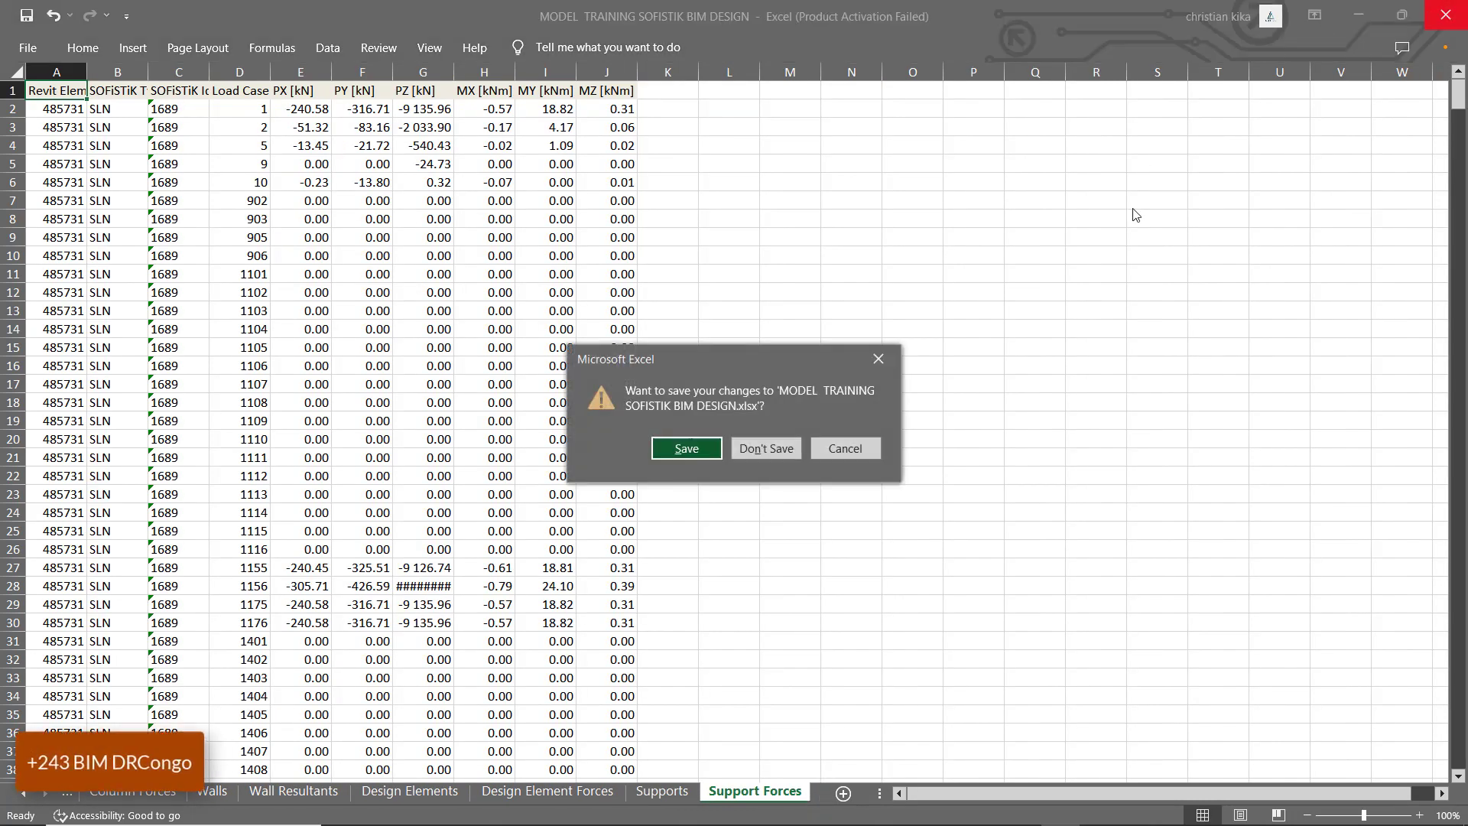
{"action": "left_click", "coordinate": [767, 449]}
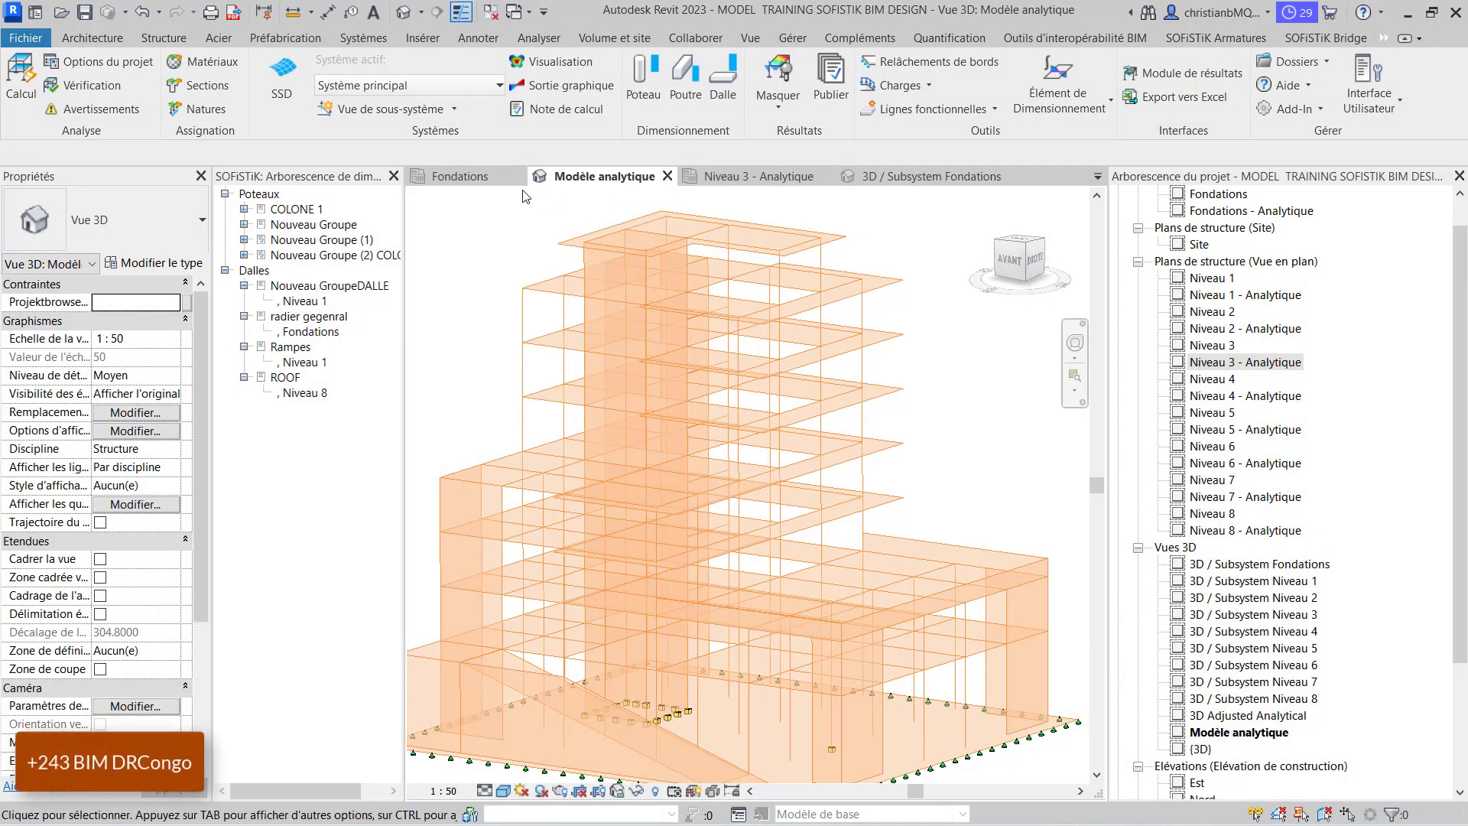
Open the {3D} view in Revit, save the project, and turn the building to view its ramp side
{"action": "double_click", "coordinate": [1201, 749]}
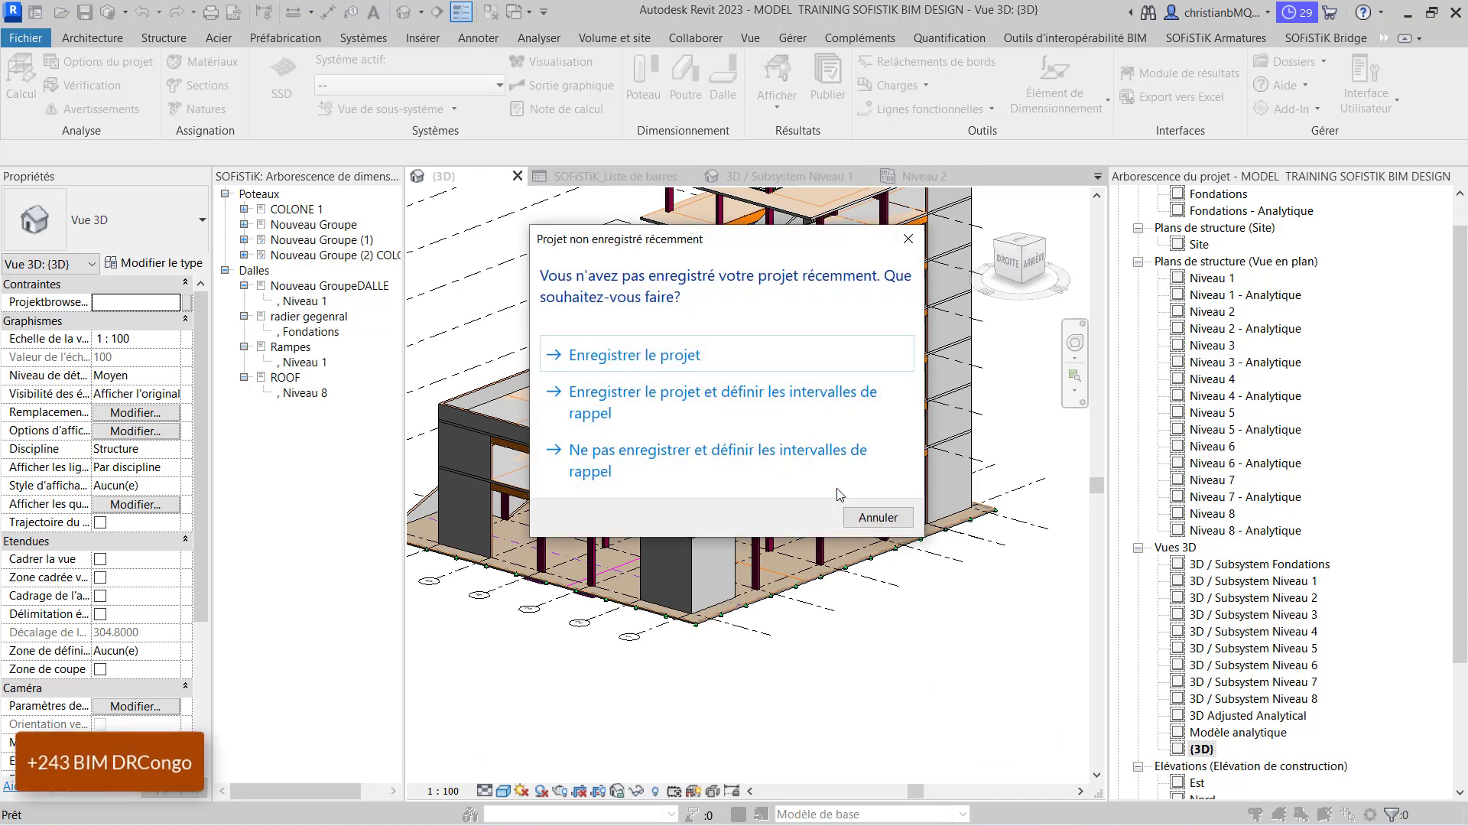
{"action": "left_click", "coordinate": [738, 353]}
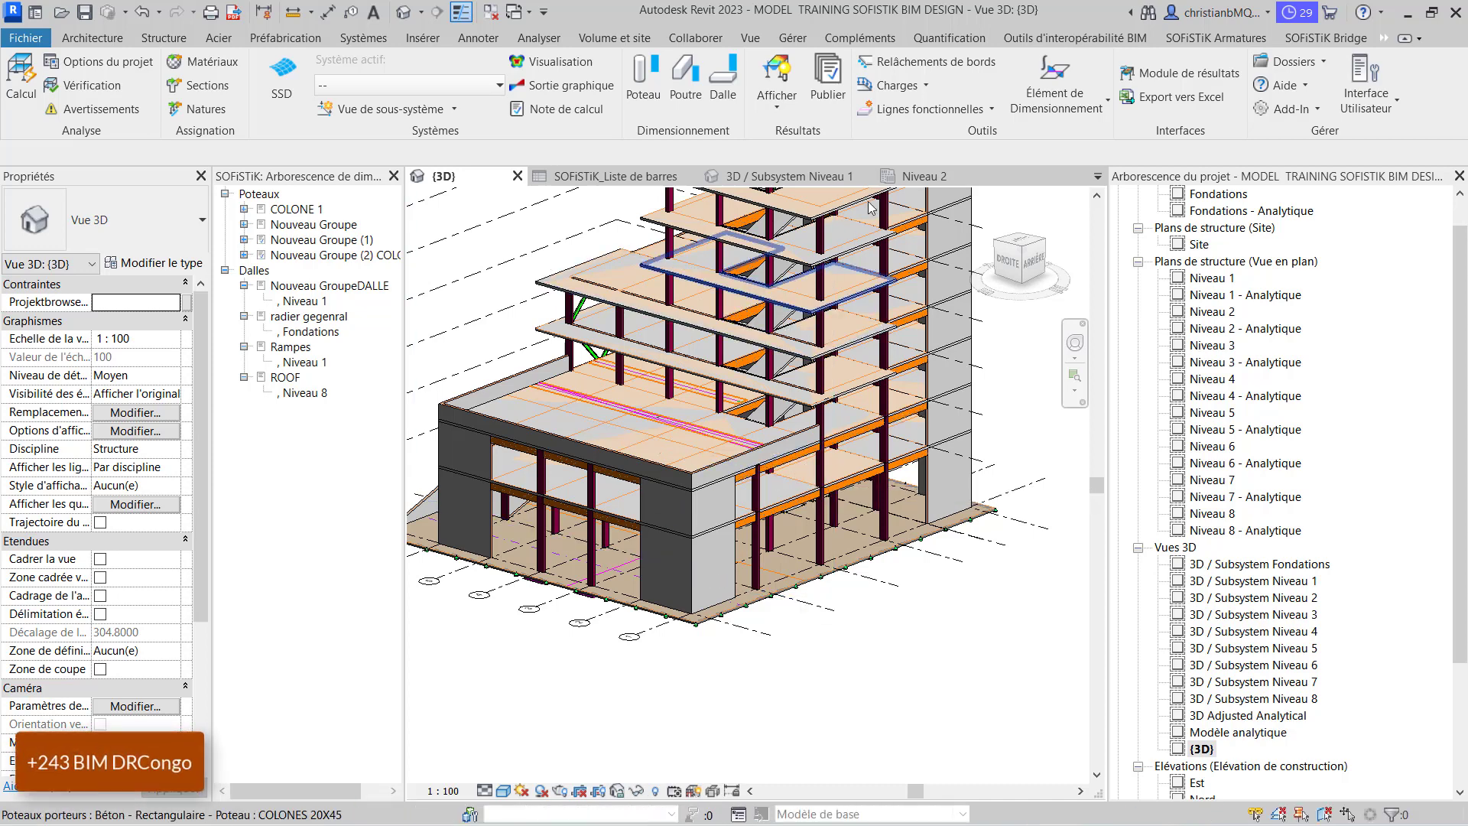
{"action": "scroll", "coordinate": [693, 695], "scroll_direction": "down", "scroll_amount": 1}
{"action": "scroll", "coordinate": [693, 694], "scroll_direction": "down", "scroll_amount": 2}
{"action": "middle_click_drag", "start_coordinate": [661, 618], "coordinate": [862, 575], "text": "shift"}
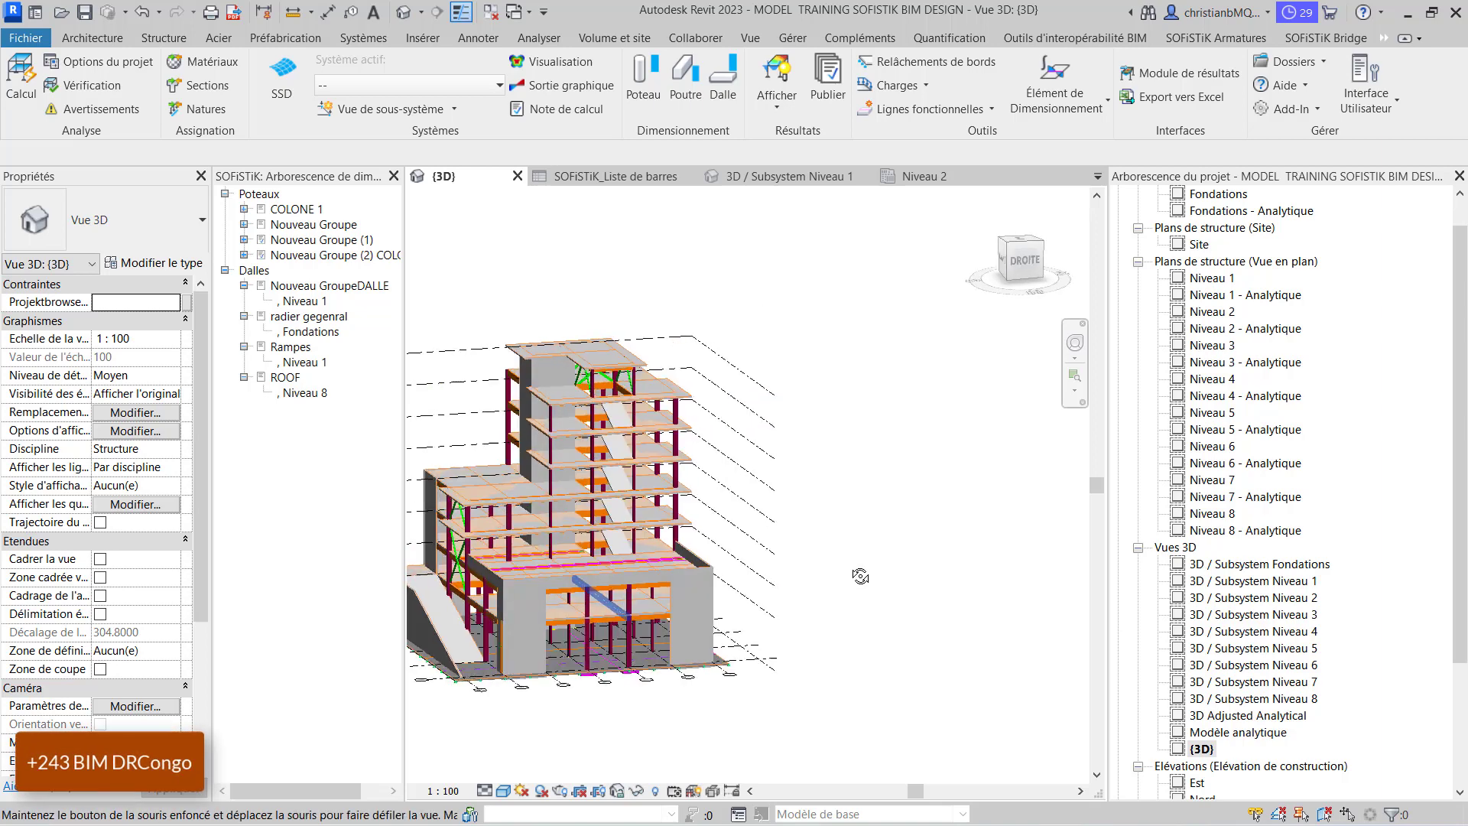
Look over the SOFiSTiK Armatures and SOFiSTiK Bridge toolsets alongside the 3D building model
{"action": "left_click", "coordinate": [1192, 36]}
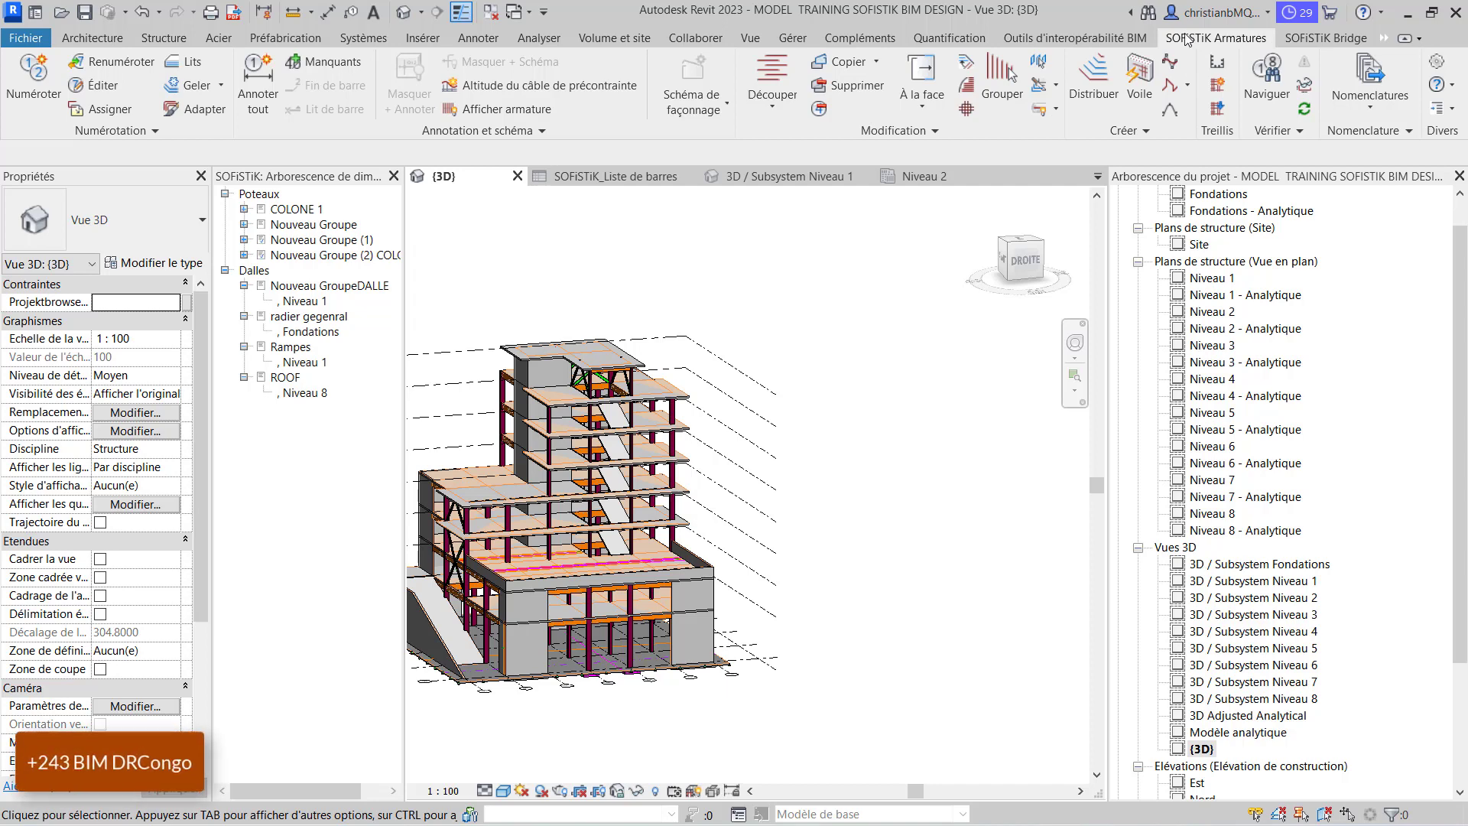
{"action": "middle_click_drag", "start_coordinate": [931, 411], "coordinate": [1027, 350], "text": "shift"}
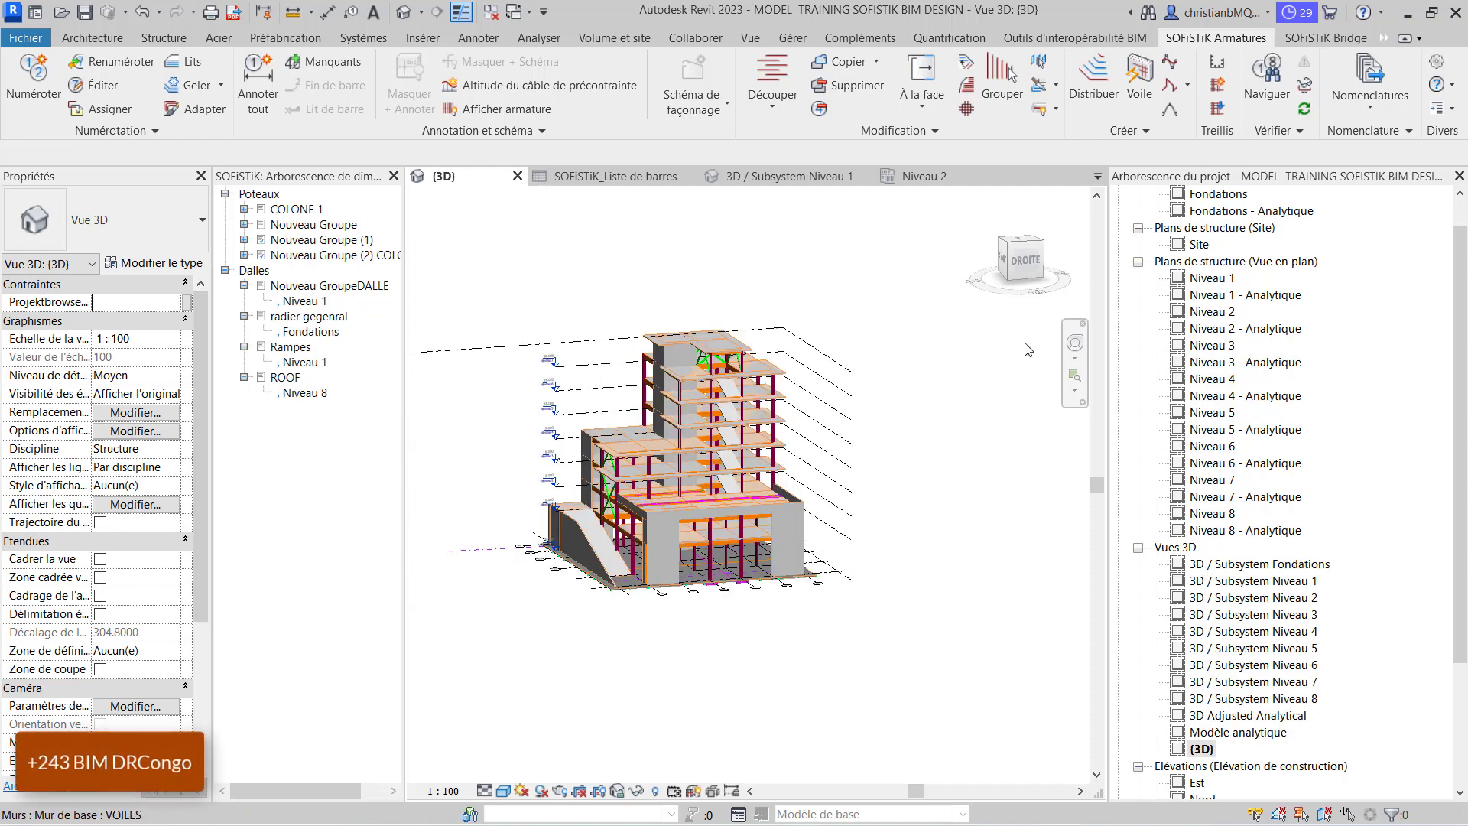
{"action": "left_click", "coordinate": [1344, 38]}
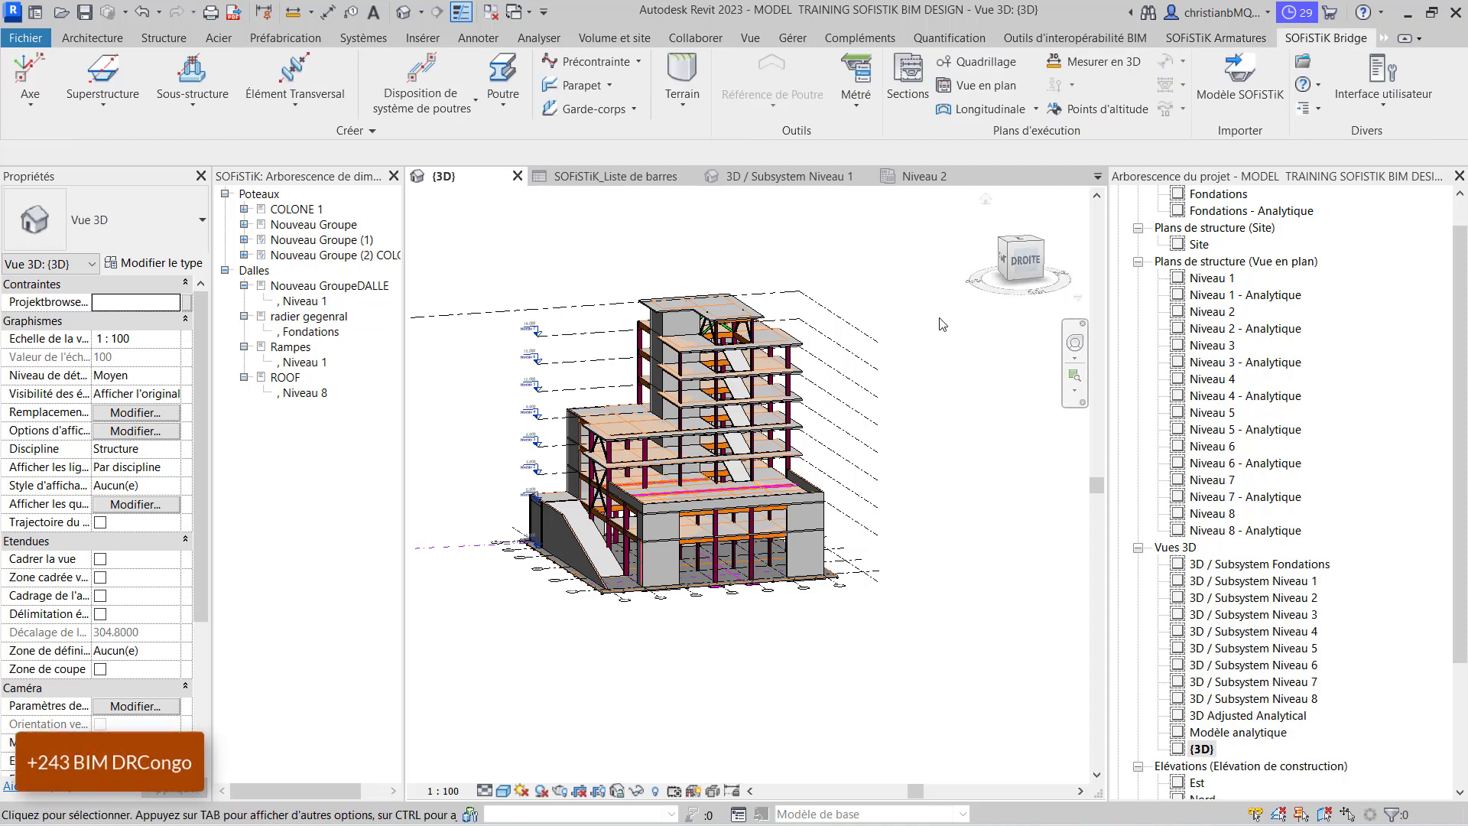
{"action": "scroll", "coordinate": [564, 502], "scroll_direction": "up", "scroll_amount": 1}
{"action": "scroll", "coordinate": [566, 509], "scroll_direction": "up", "scroll_amount": 2}
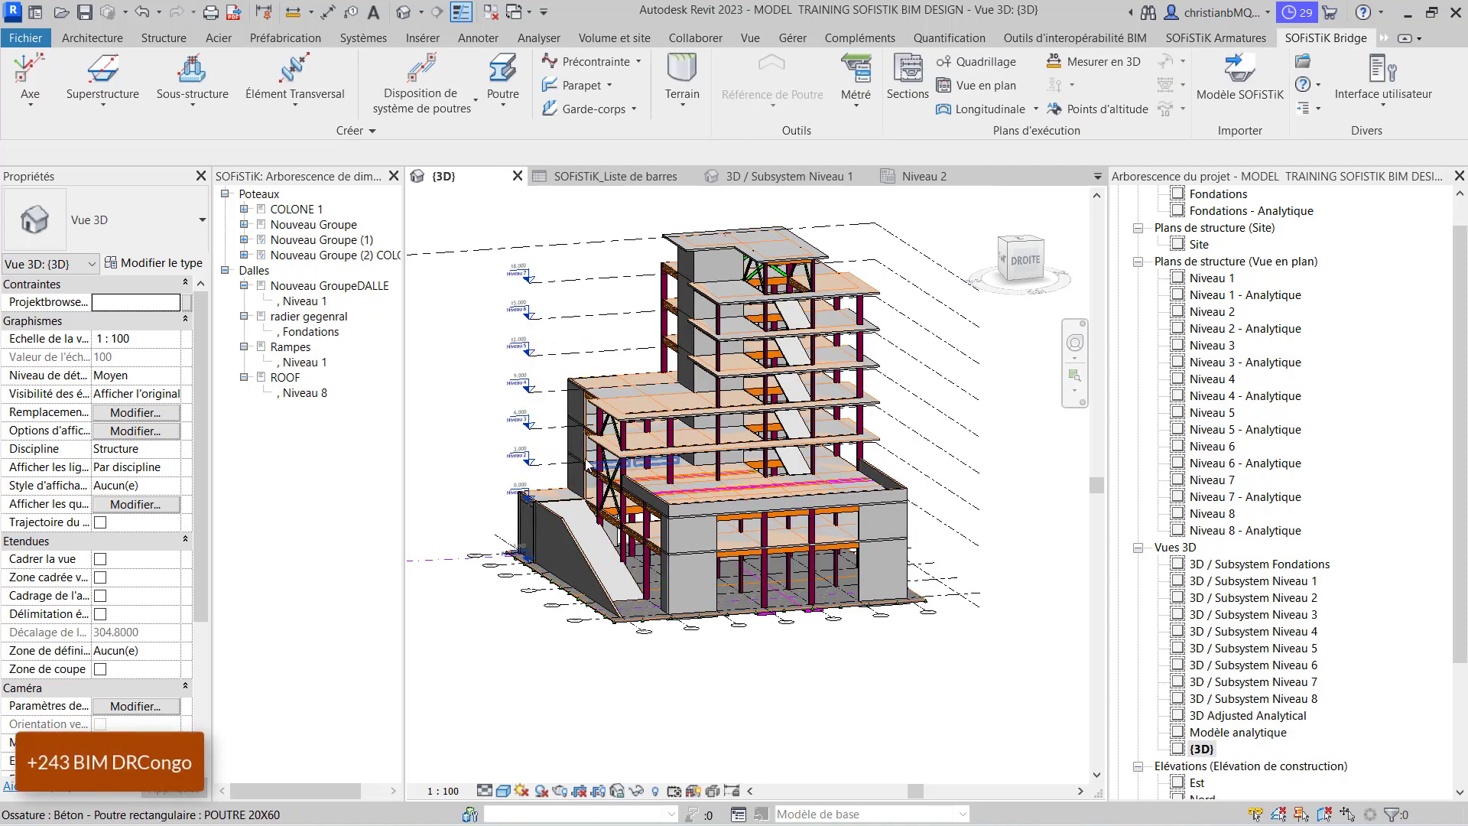
Switch to SOFiSTiK Structural Desktop and view the animations of load cases 2004 Eigenform 4 and 10 LL2 RAMPE
{"action": "key", "text": "alt+Tab"}
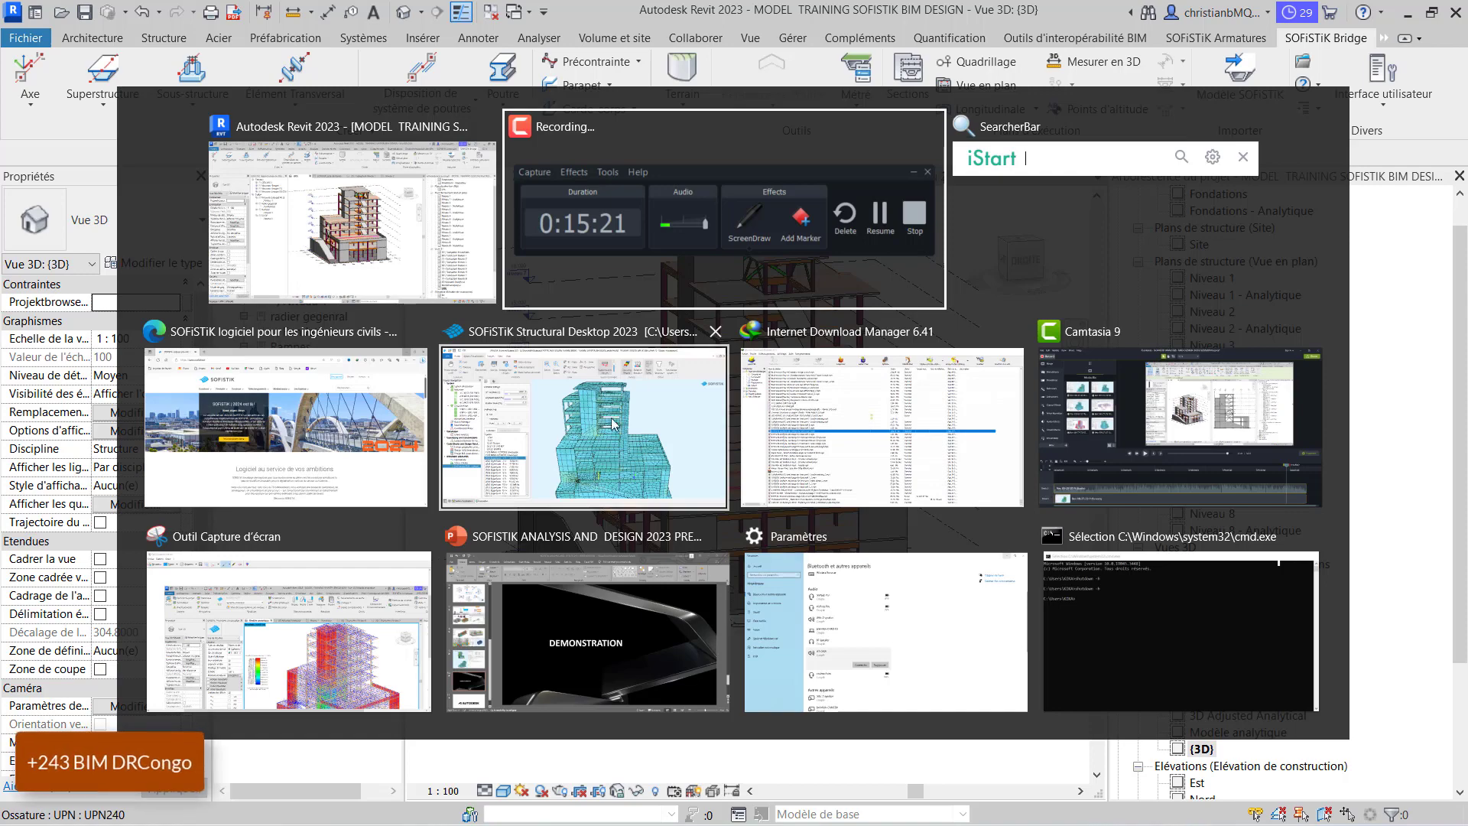
{"action": "left_click", "coordinate": [657, 451]}
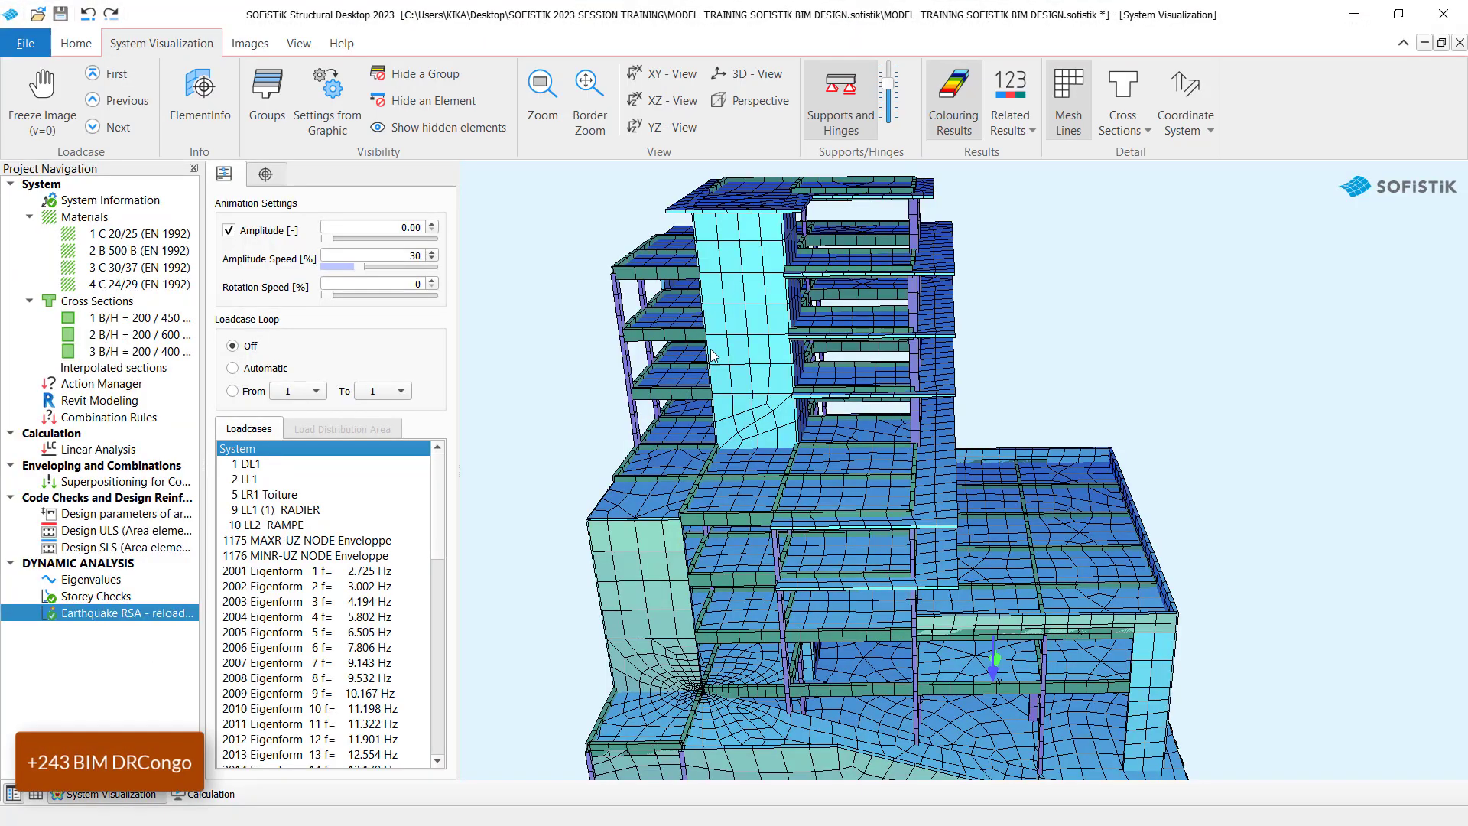
{"action": "left_click", "coordinate": [264, 617]}
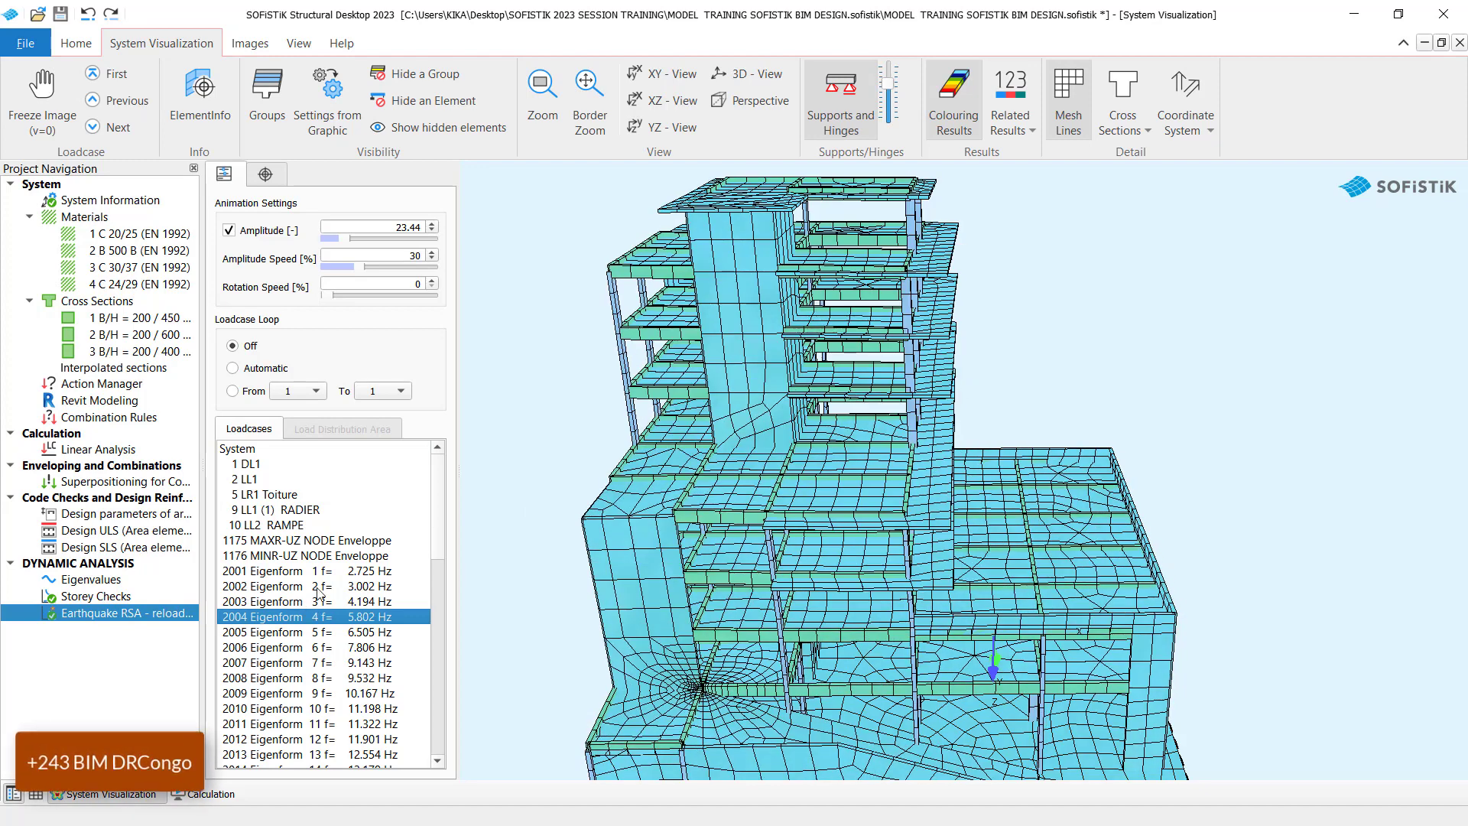
{"action": "left_click", "coordinate": [275, 525]}
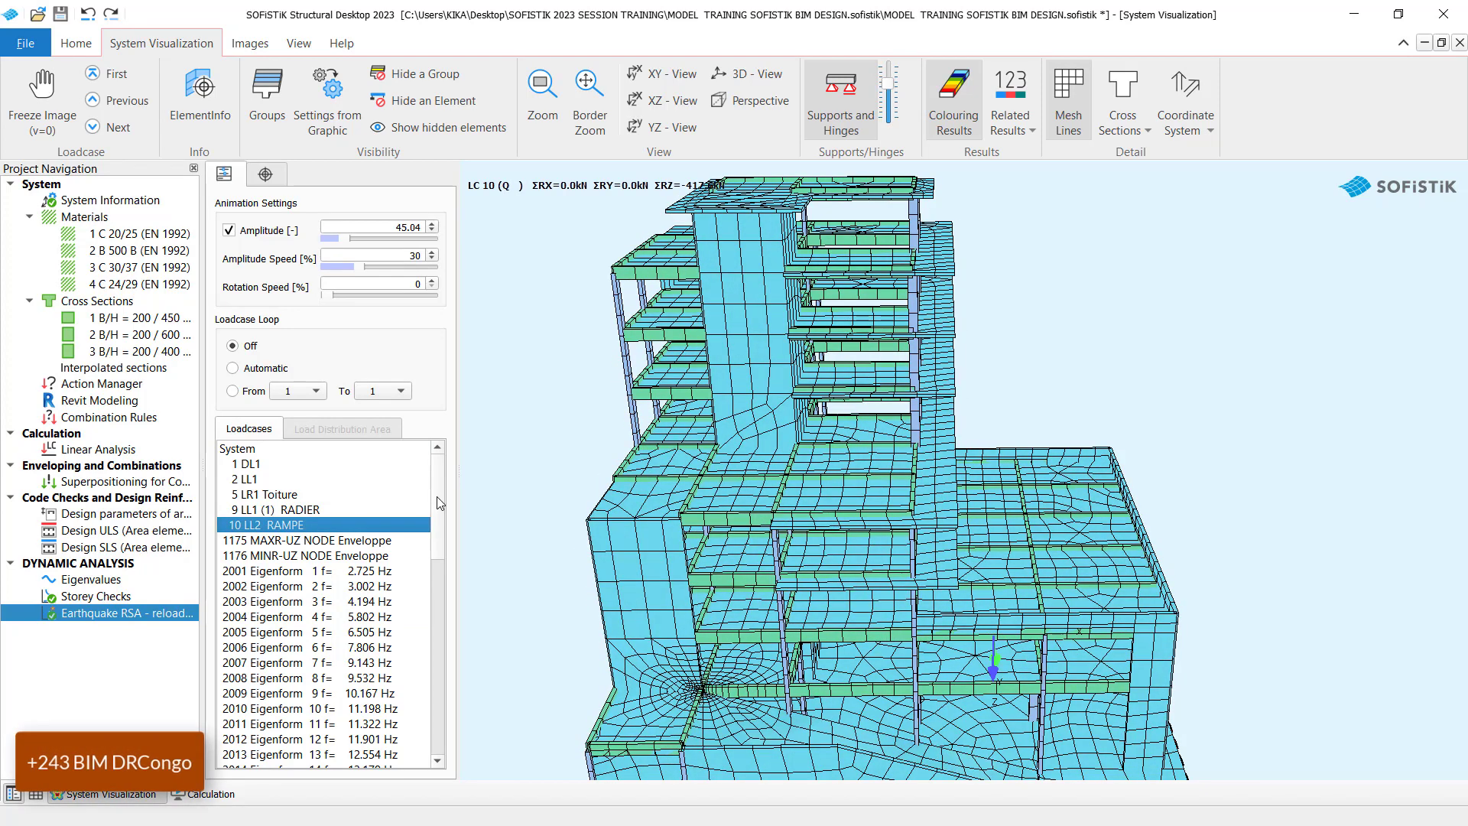
Display load case 10507 Mode 10 and orbit the finite element model to examine the whole building and its supports
{"action": "scroll", "coordinate": [446, 740], "scroll_direction": "down", "scroll_amount": 12}
{"action": "scroll", "coordinate": [447, 740], "scroll_direction": "down", "scroll_amount": 1}
{"action": "left_click", "coordinate": [371, 708]}
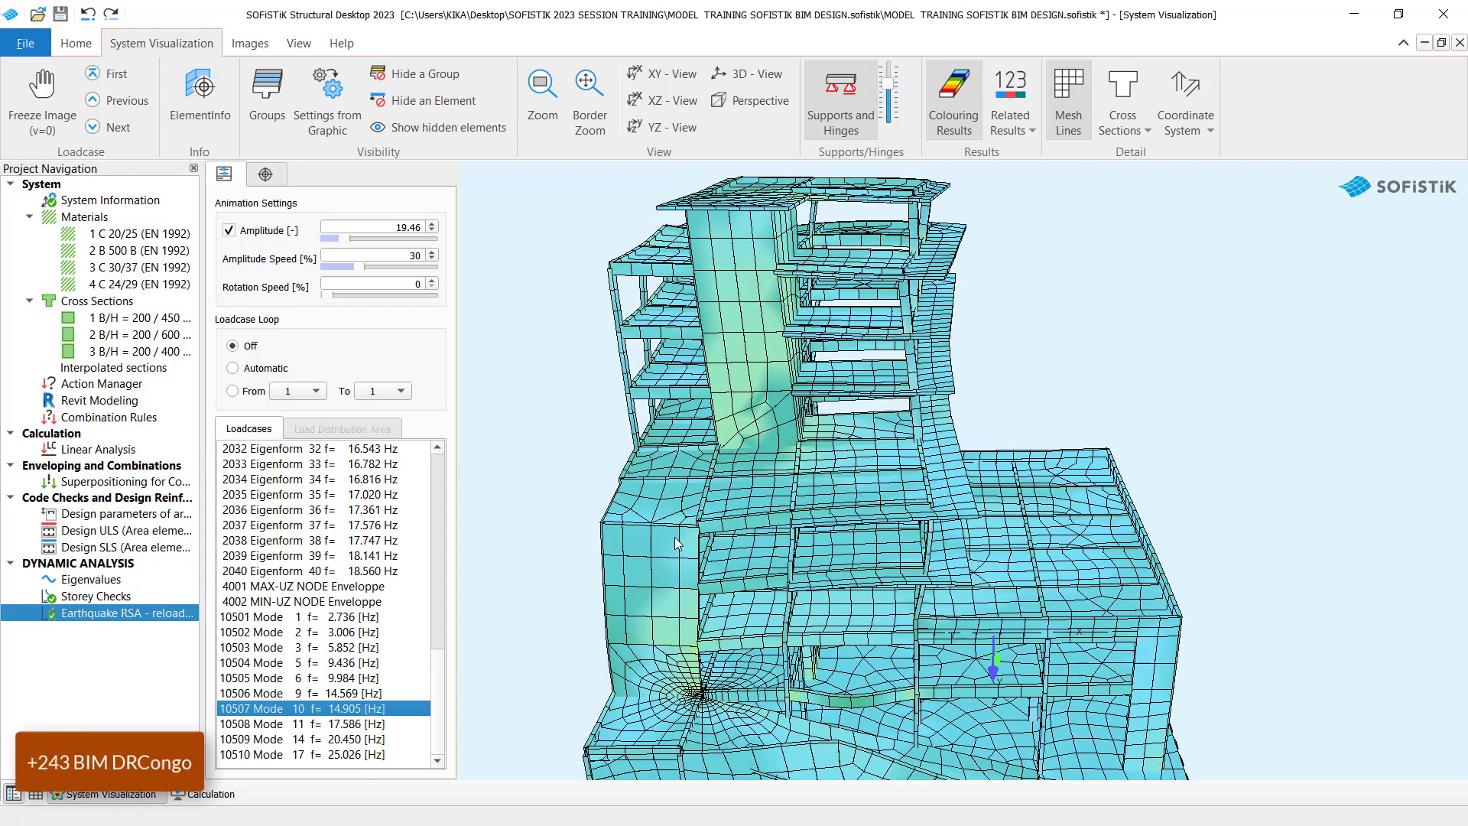
{"action": "middle_click_drag", "start_coordinate": [696, 516], "coordinate": [733, 482]}
{"action": "right_click_drag", "start_coordinate": [733, 481], "coordinate": [732, 482]}
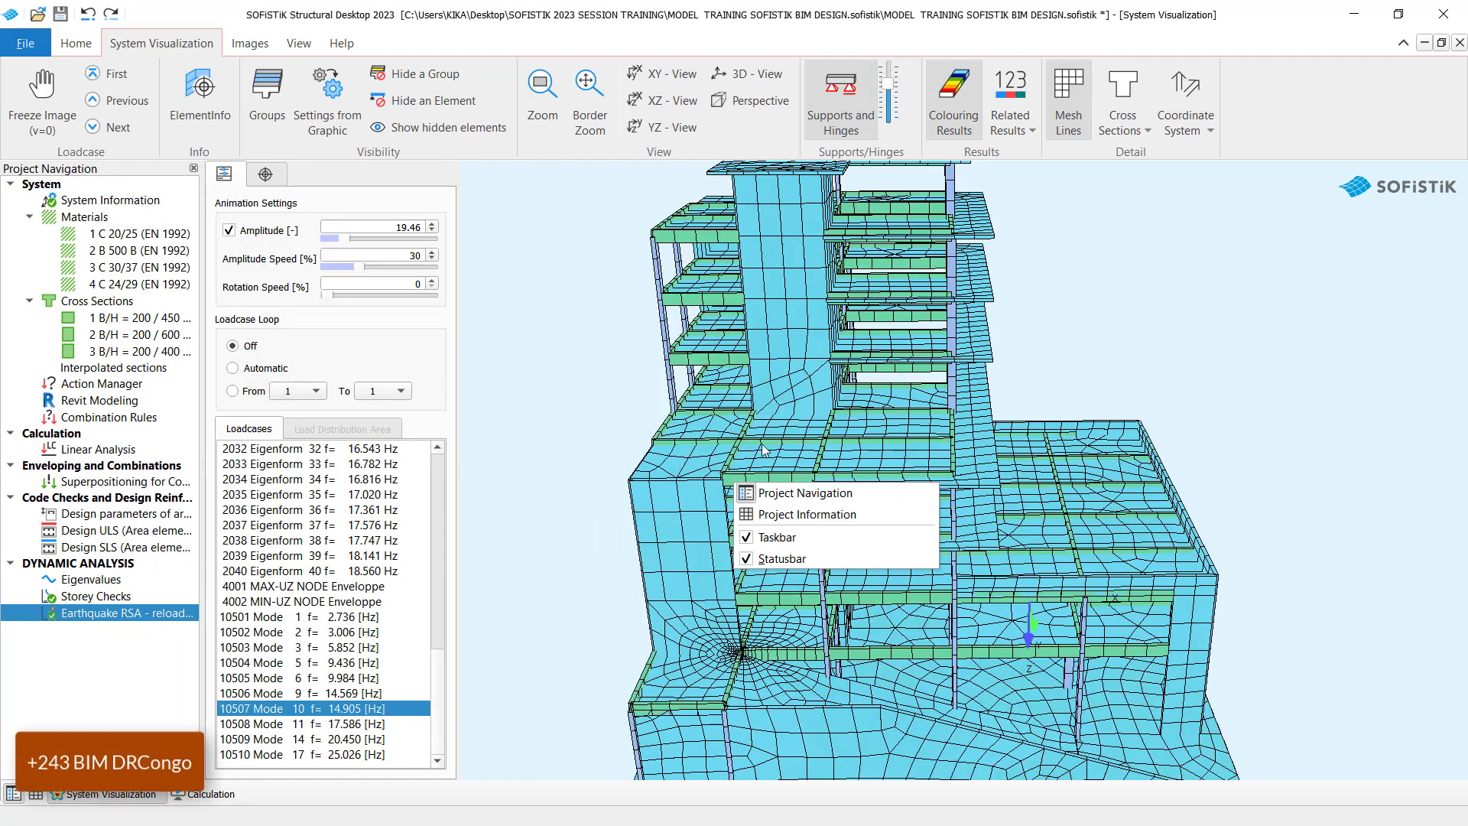
{"action": "left_click_drag", "start_coordinate": [730, 481], "coordinate": [860, 396]}
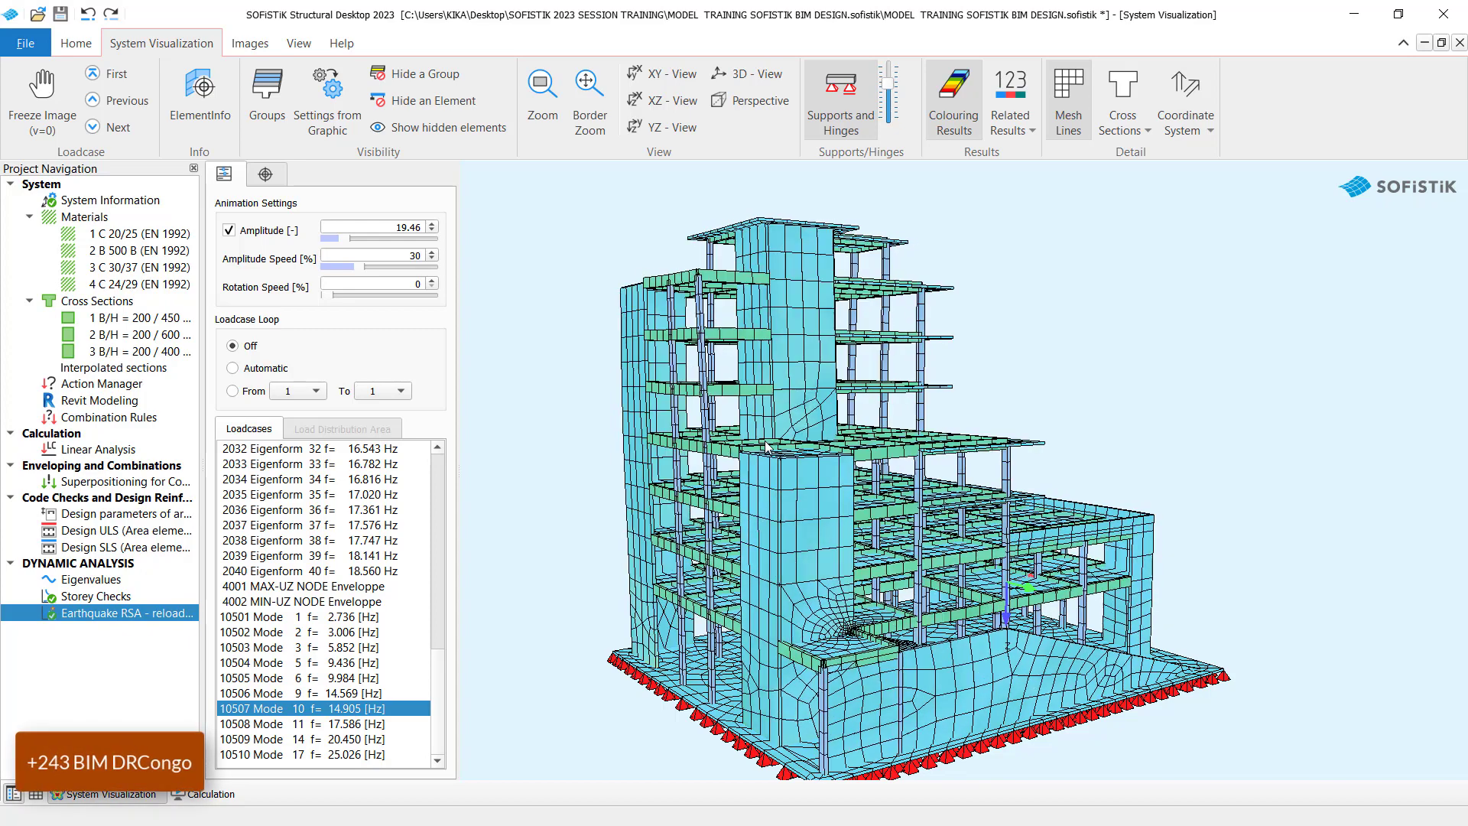
Switch to the PowerPoint presentation and show slides 5 and 6 on BIM workflows, and the presenter's contact slide 2
{"action": "key", "text": "alt+Tab"}
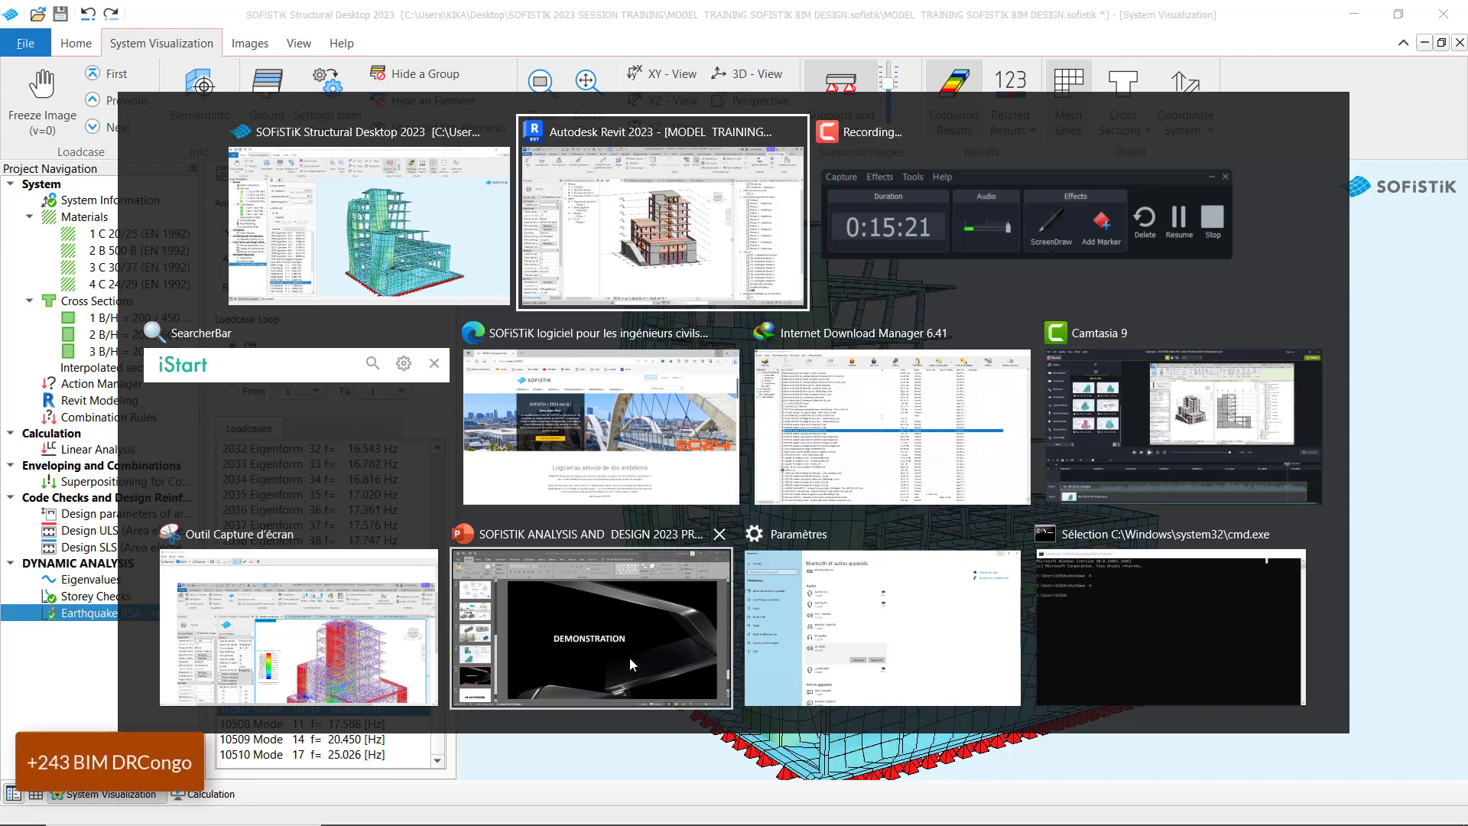
{"action": "key", "text": "Escape"}
{"action": "left_click", "coordinate": [108, 403]}
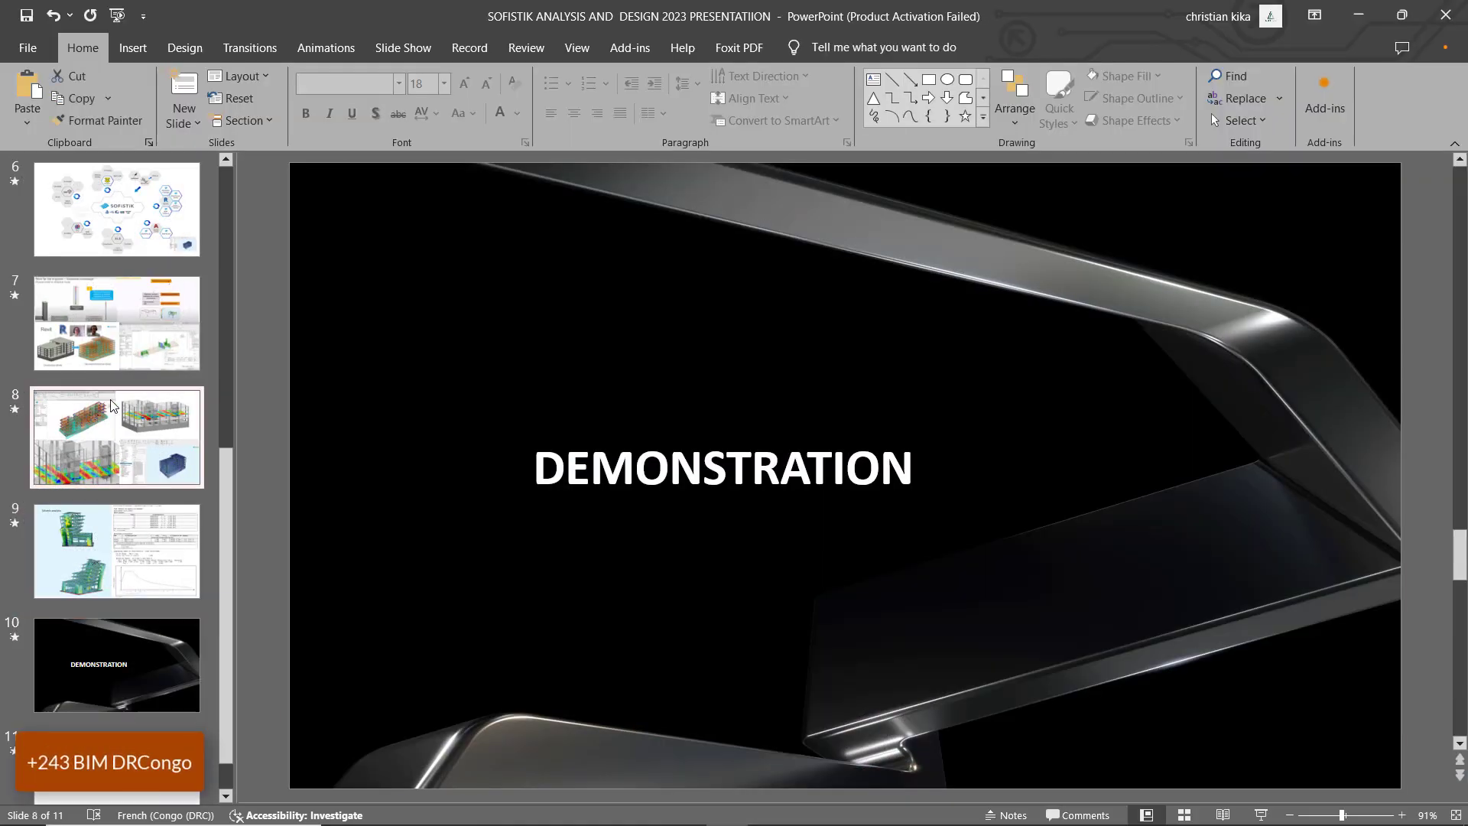
{"action": "scroll", "coordinate": [111, 400], "scroll_direction": "up", "scroll_amount": 2}
{"action": "scroll", "coordinate": [111, 405], "scroll_direction": "up", "scroll_amount": 2}
{"action": "left_click", "coordinate": [114, 383]}
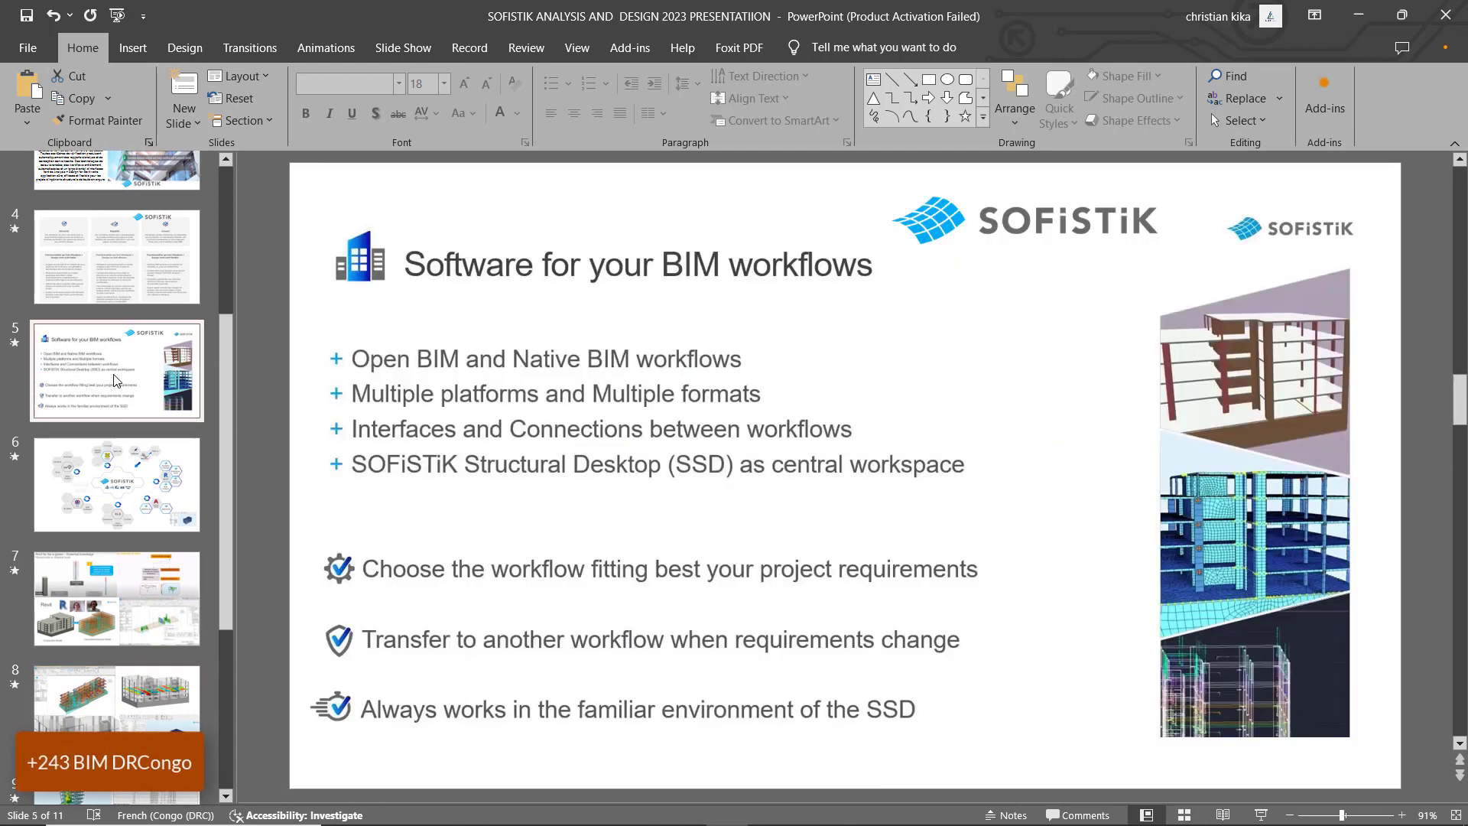
{"action": "left_click", "coordinate": [108, 506]}
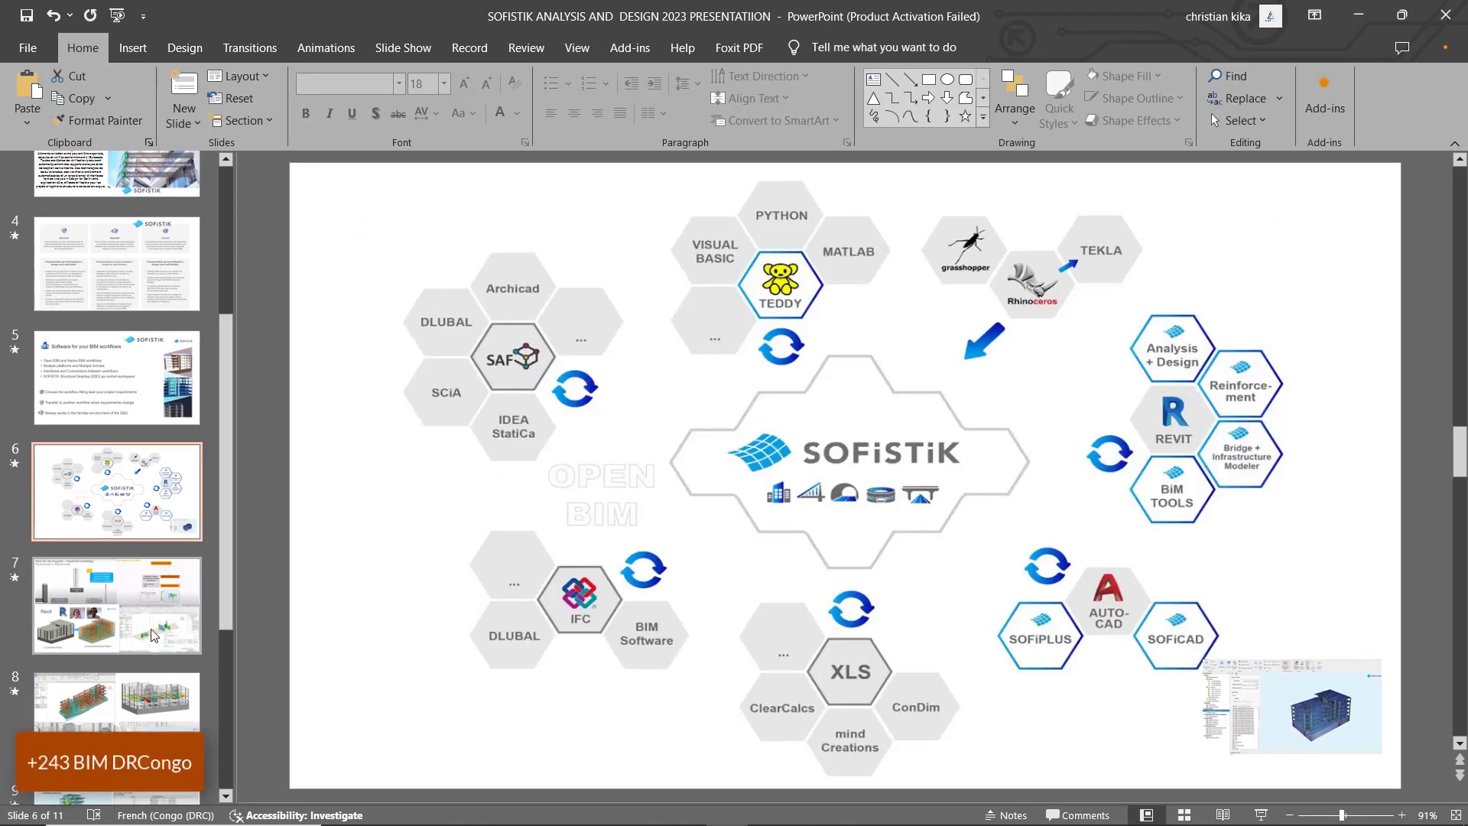
{"action": "scroll", "coordinate": [152, 616], "scroll_direction": "up", "scroll_amount": 3}
{"action": "left_click", "coordinate": [174, 371]}
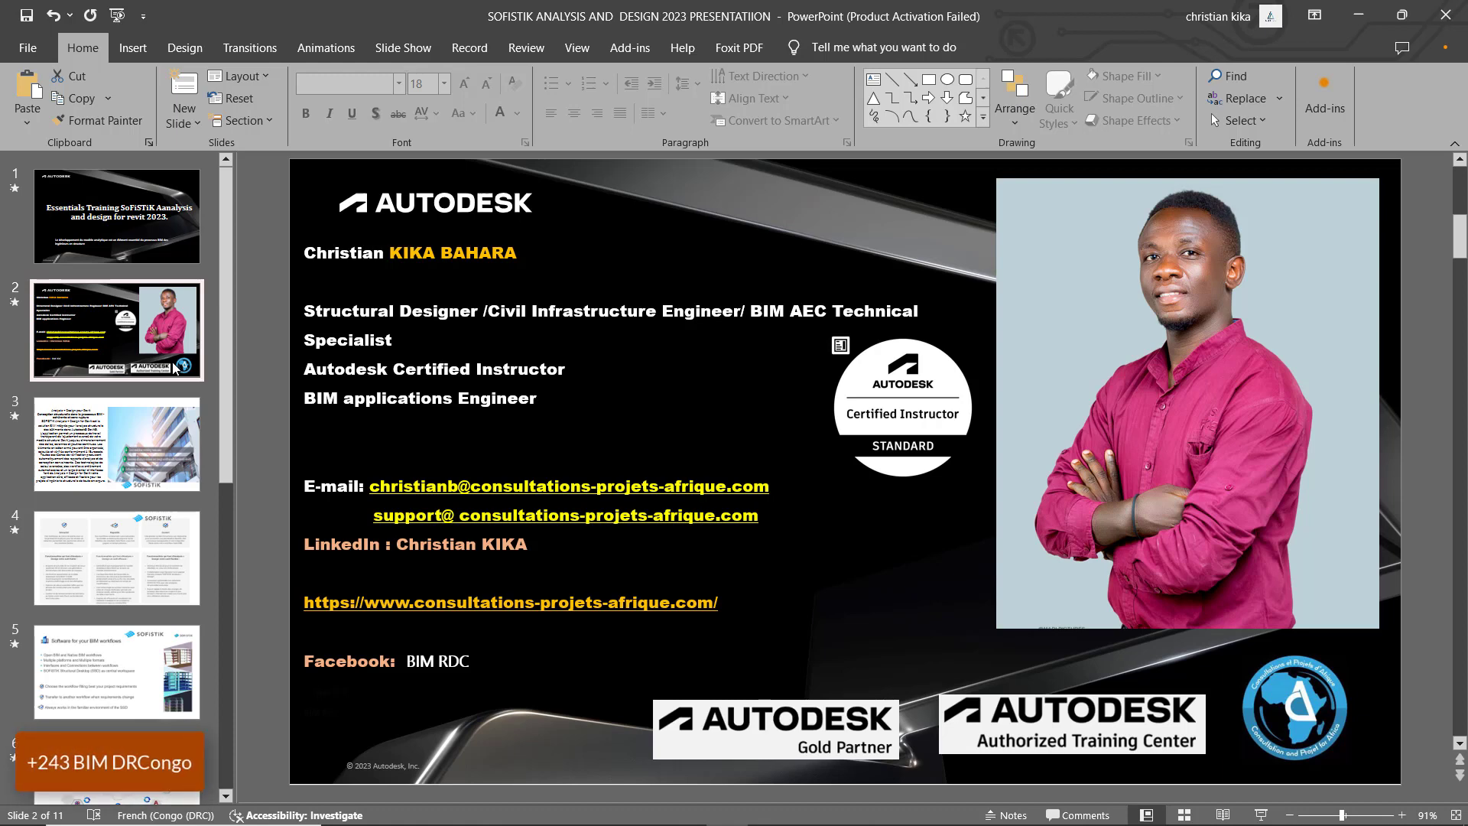
Switch to the browser and look through the SOFiSTiK website's home page, including the case studies and the 2024 version section
{"action": "key", "text": "alt+Tab"}
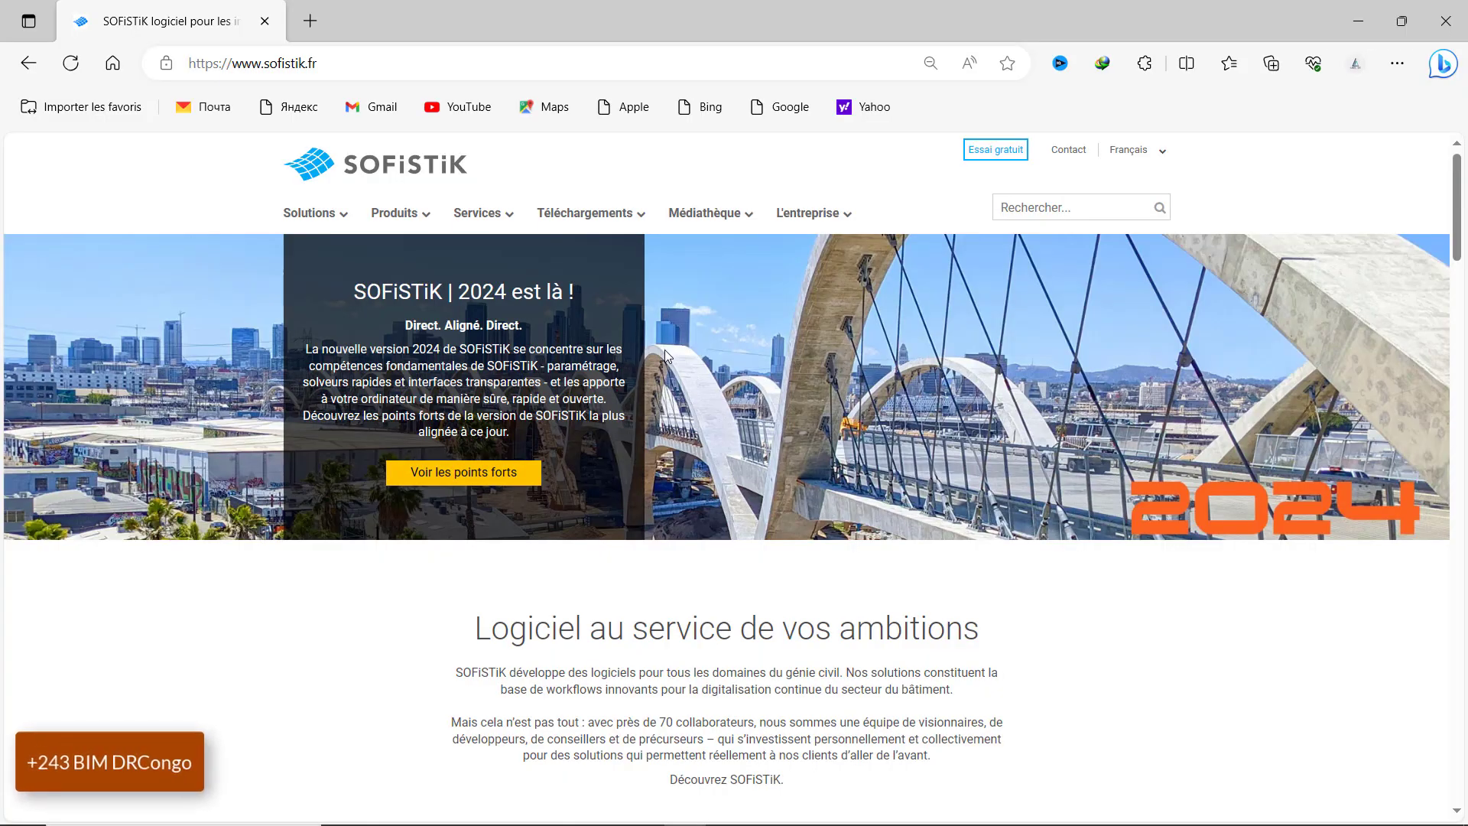
{"action": "scroll", "coordinate": [663, 350], "scroll_direction": "down", "scroll_amount": 8}
{"action": "scroll", "coordinate": [670, 351], "scroll_direction": "up", "scroll_amount": 8}
{"action": "scroll", "coordinate": [624, 319], "scroll_direction": "down", "scroll_amount": 12}
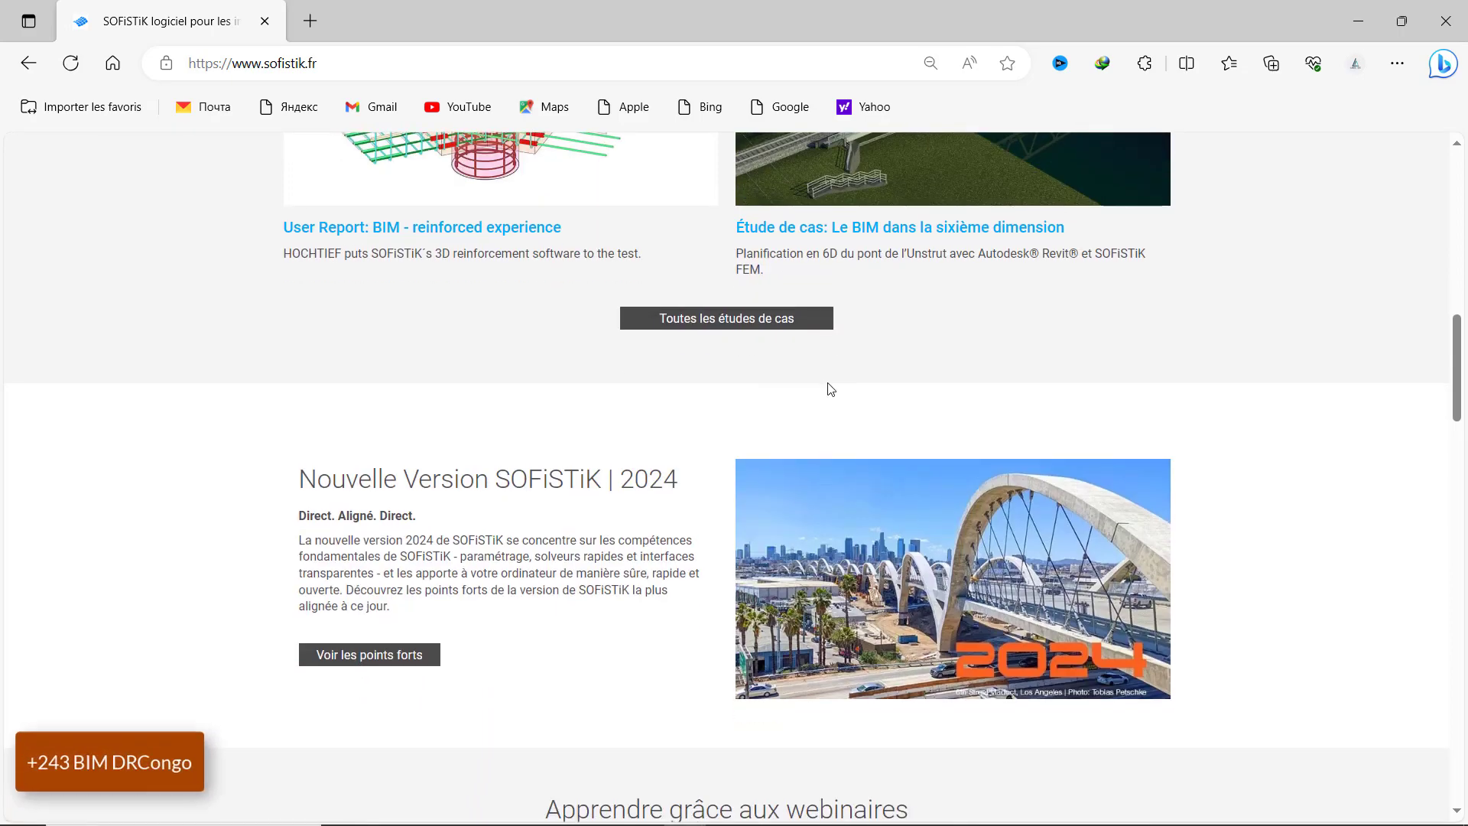
{"action": "scroll", "coordinate": [831, 389], "scroll_direction": "down", "scroll_amount": 4}
{"action": "scroll", "coordinate": [829, 387], "scroll_direction": "up", "scroll_amount": 3}
{"action": "key", "text": "alt+Tab"}
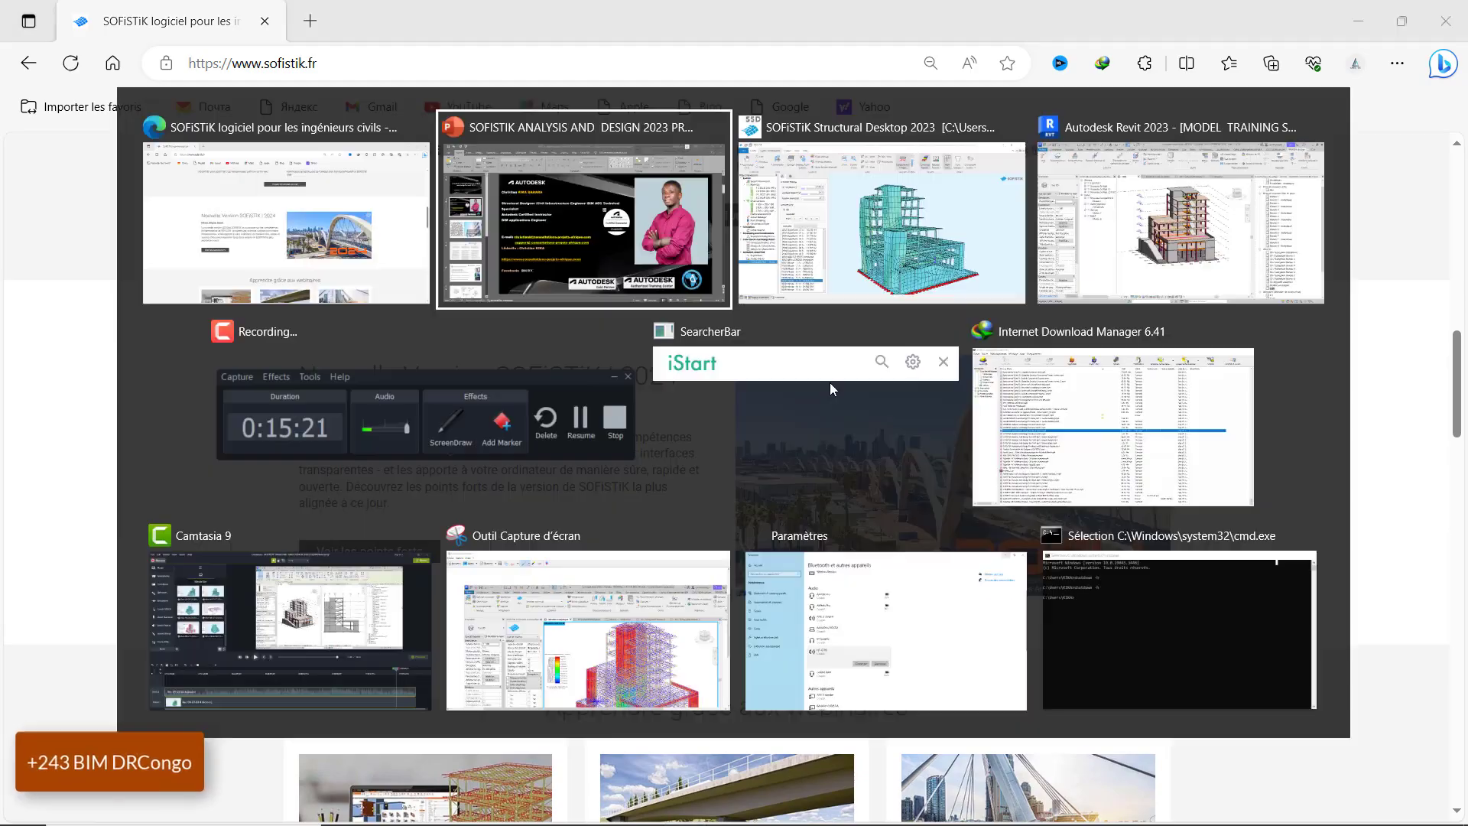